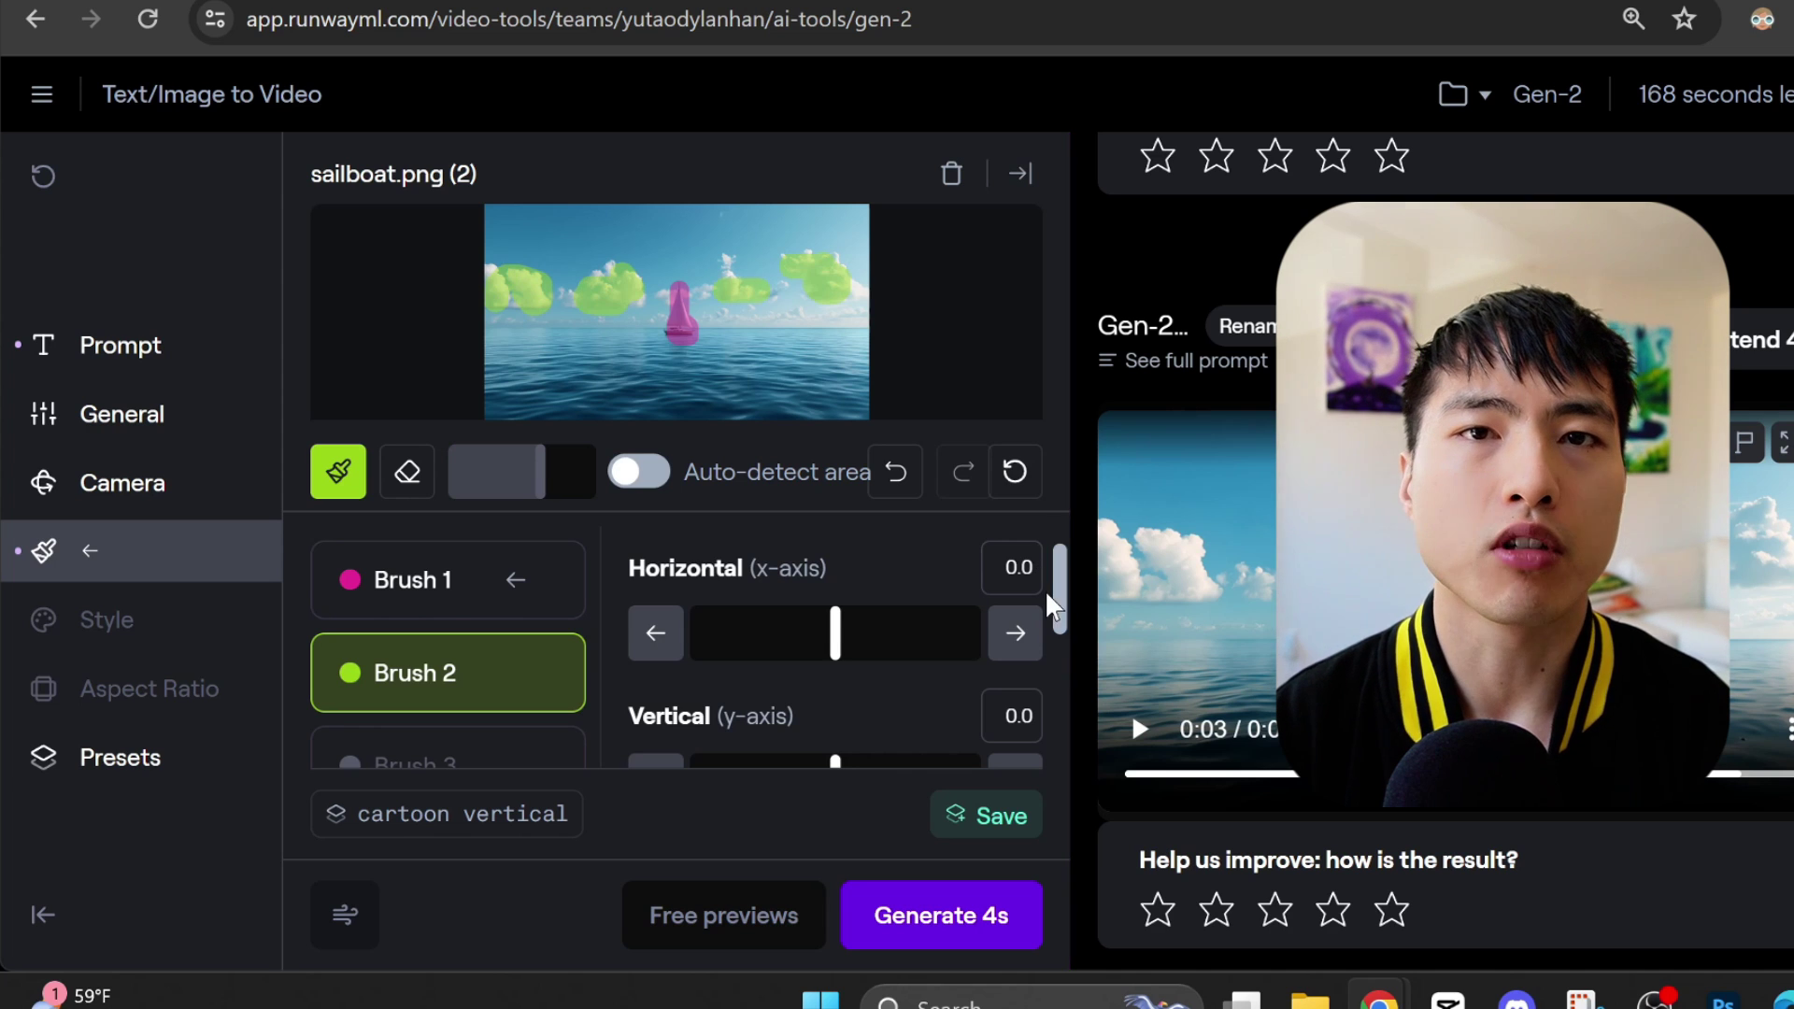
Set Brush 2's vertical motion to 2.9 and use the rooftop portrait preview as input image.
drag(1058, 598, 1057, 654)
drag(835, 621, 878, 645)
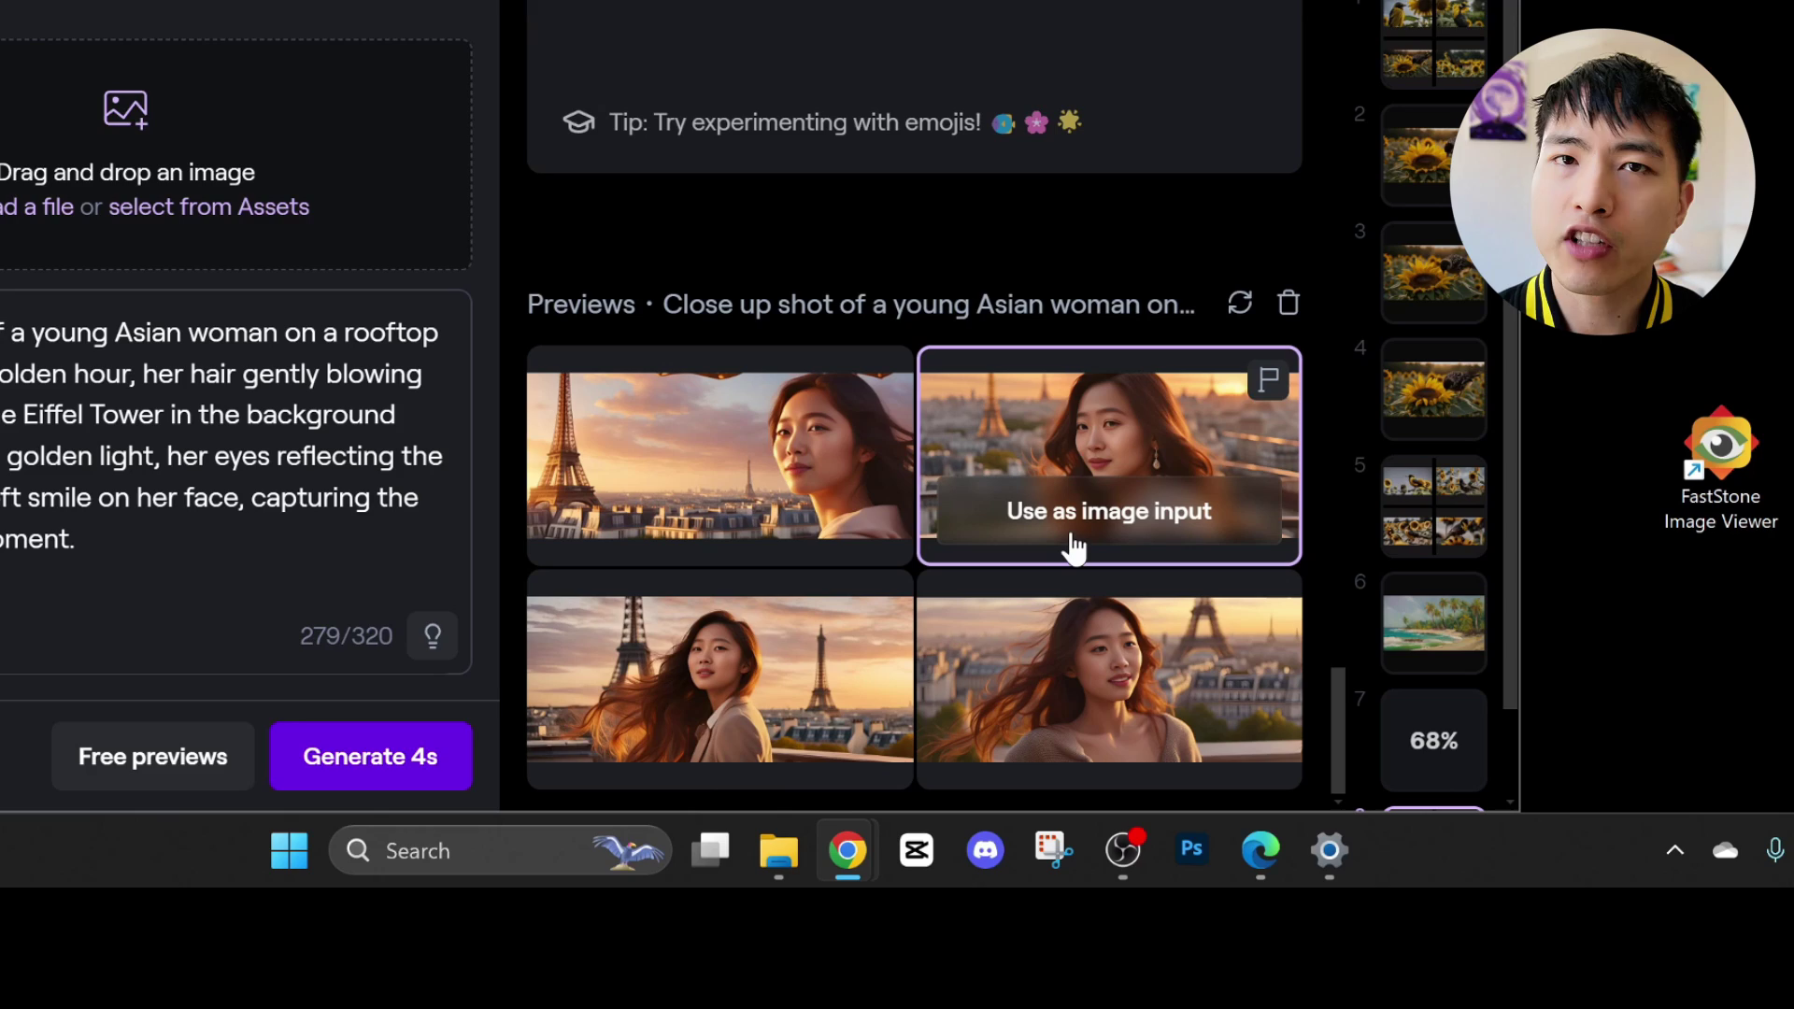
click(1074, 542)
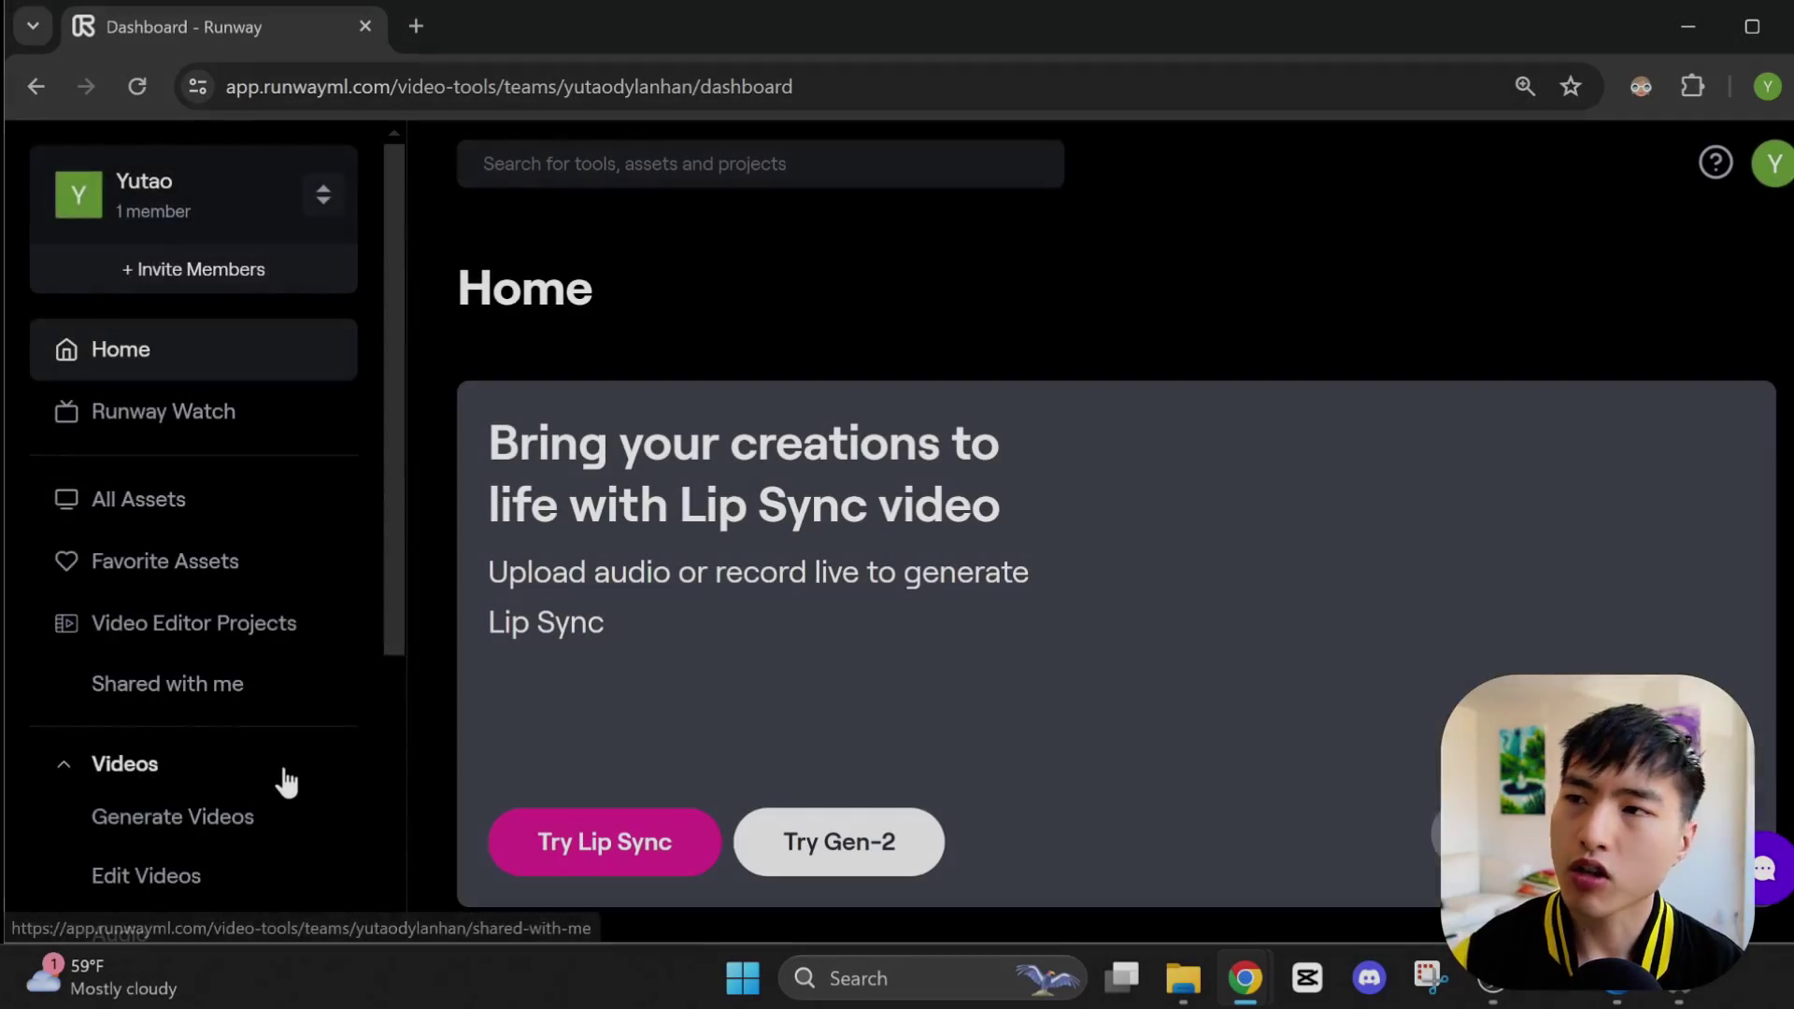
Show the Generate Videos tools and open the Text/Image to Video card.
scroll(285, 783, down, 2)
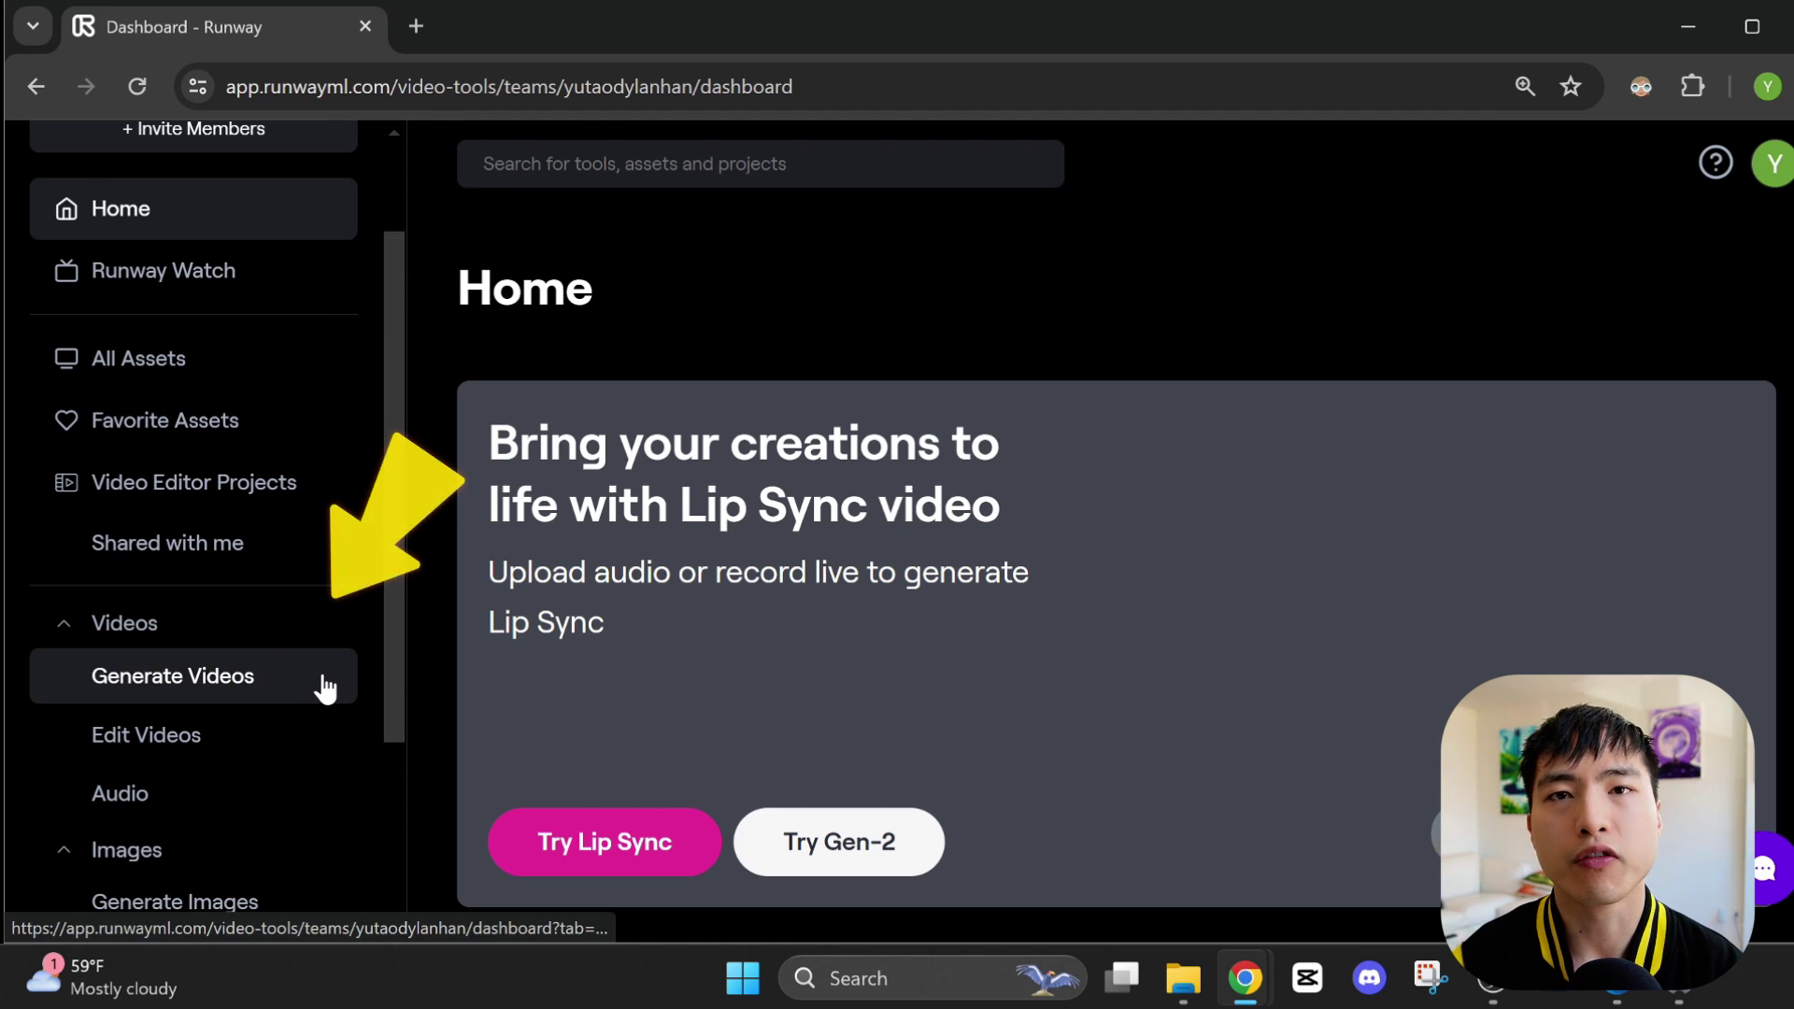
click(324, 689)
scroll(450, 625, down, 3)
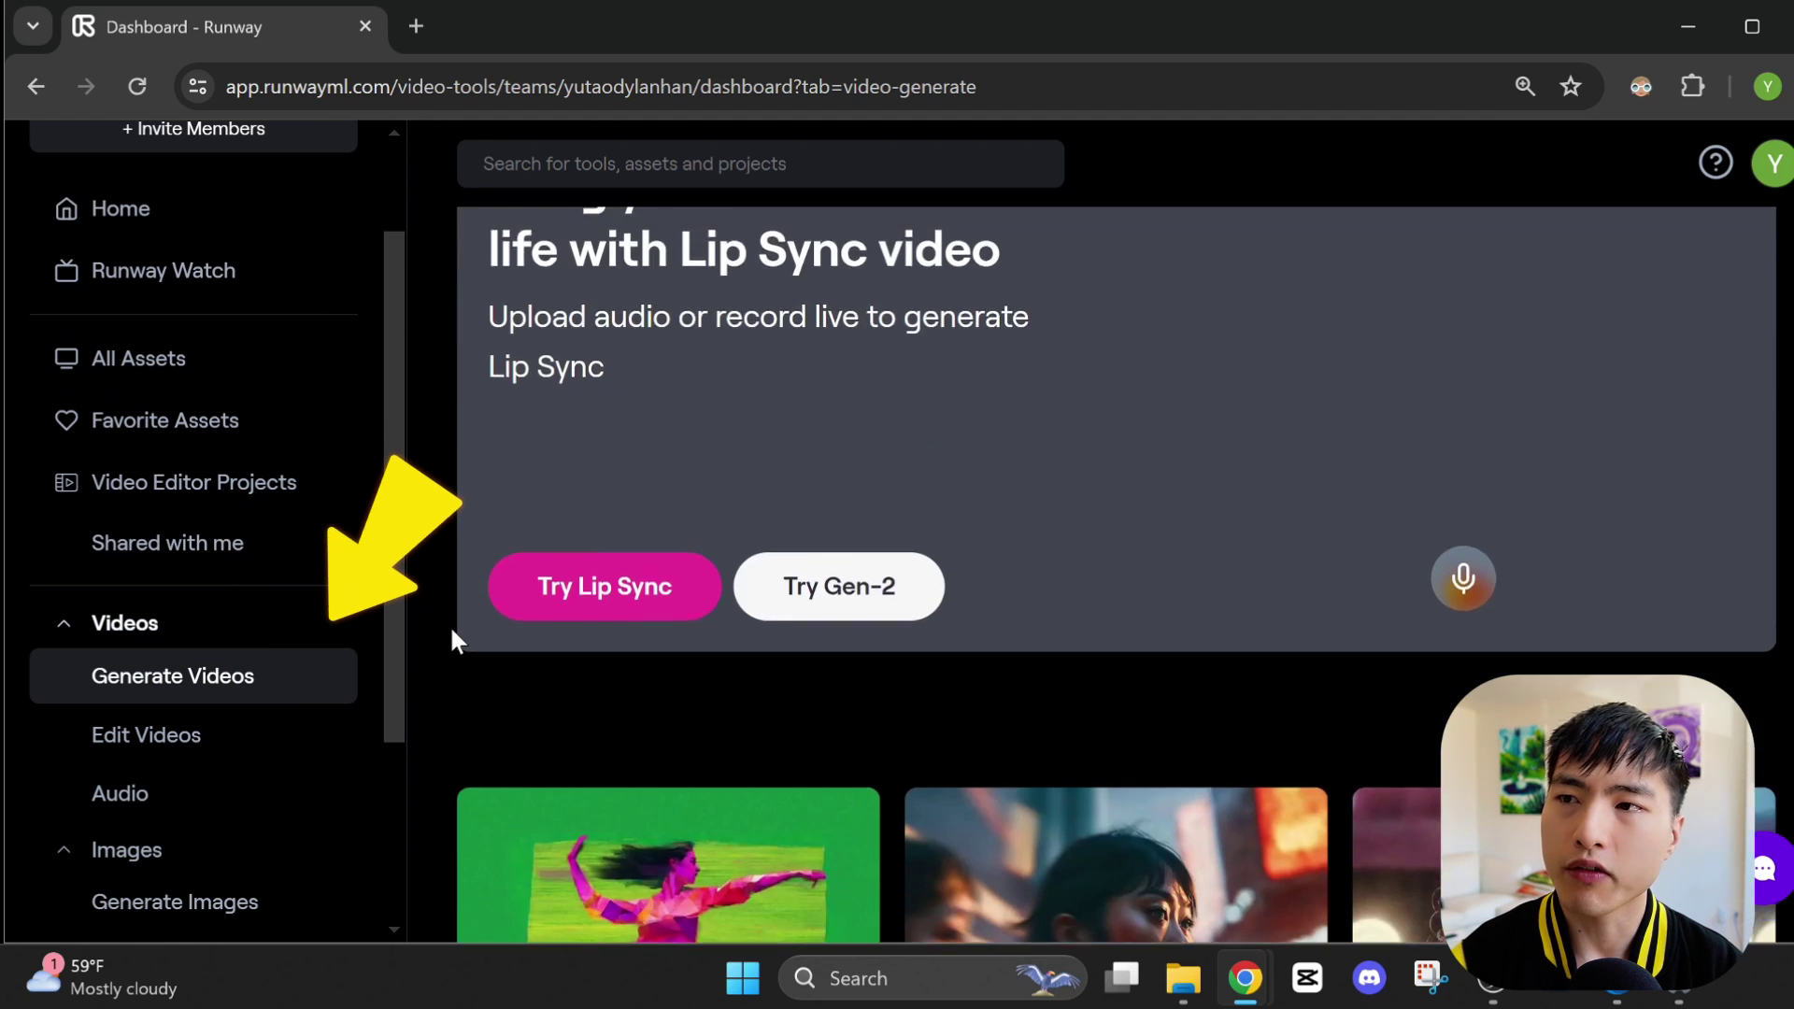
scroll(450, 625, down, 5)
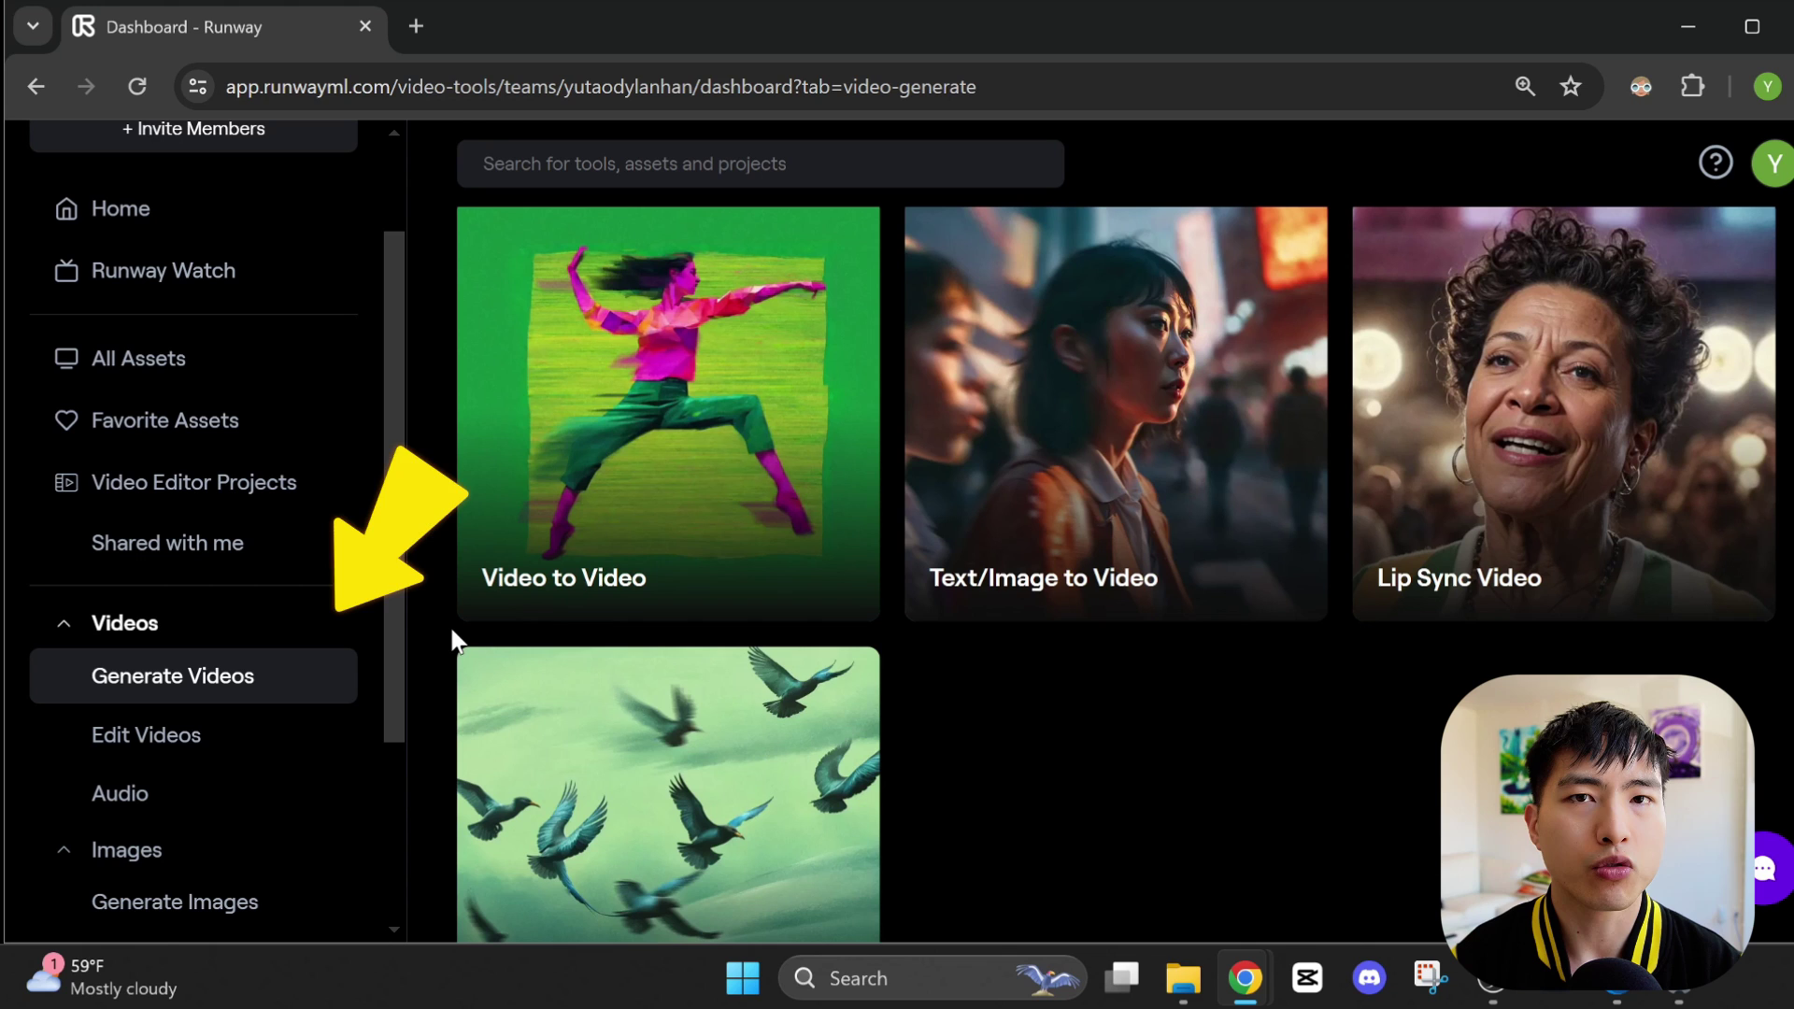
click(1243, 443)
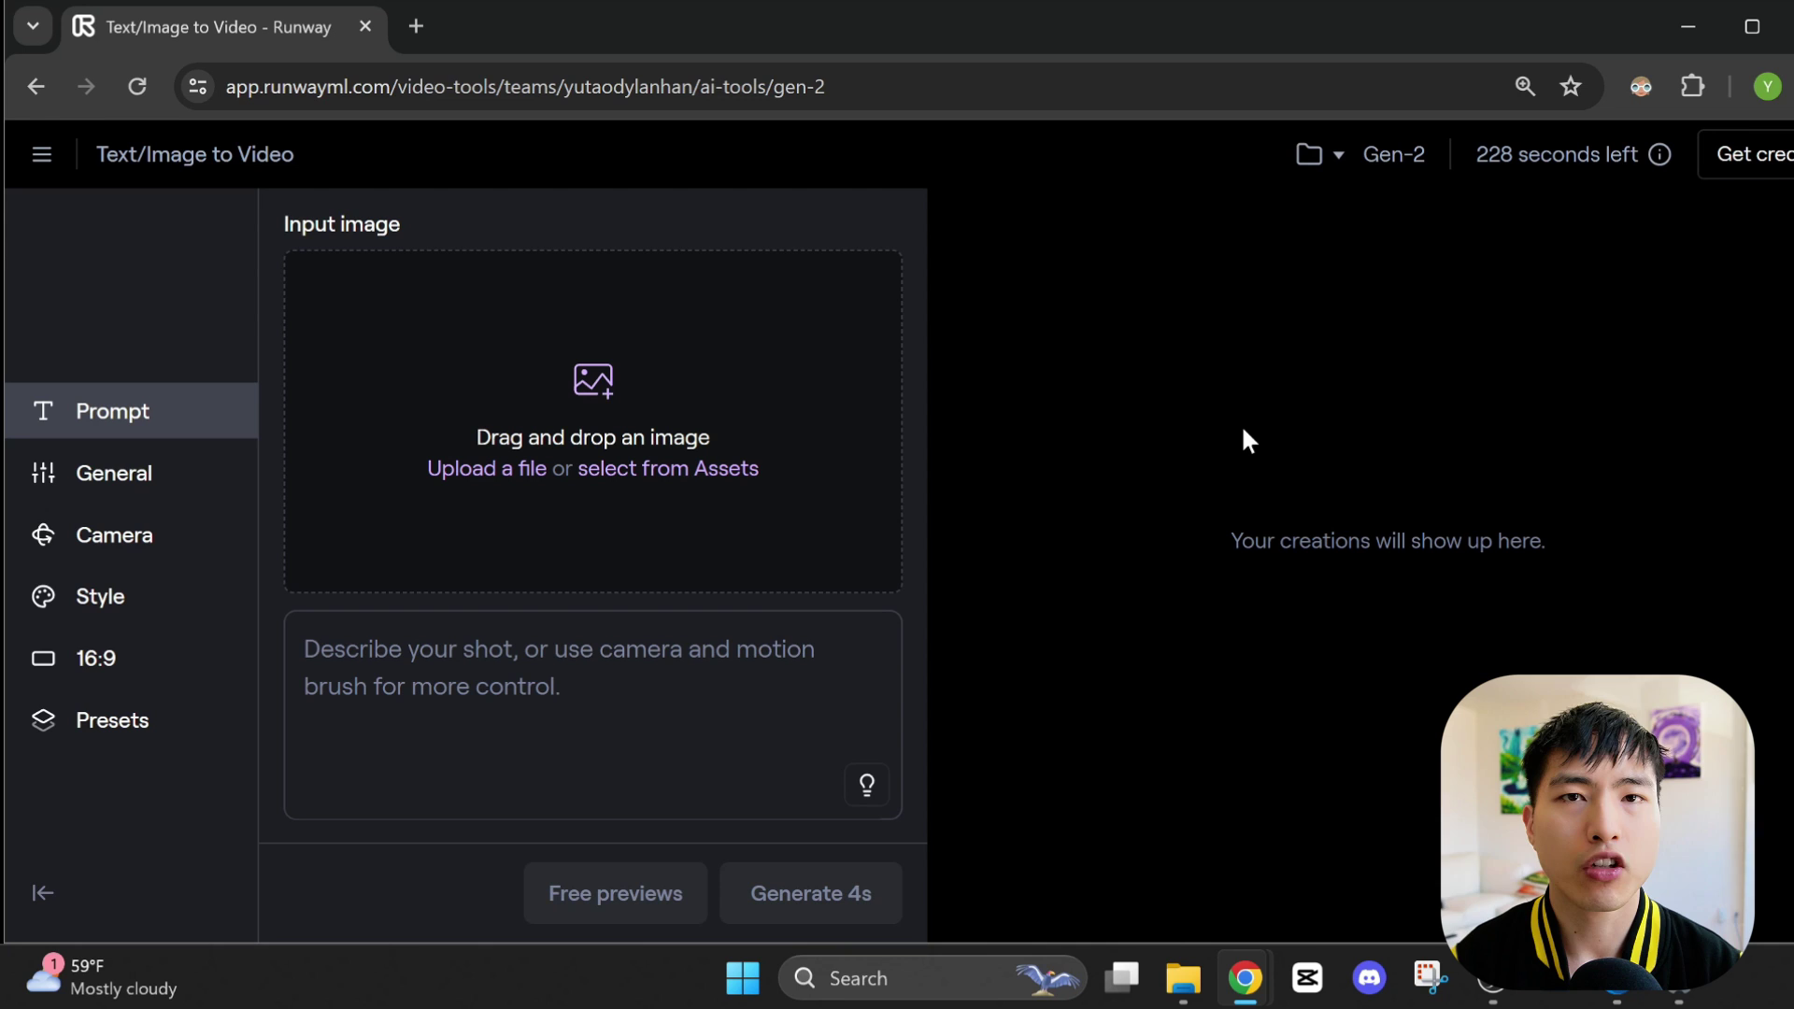
Prompt 'a bird with black and yellow feathers lands on a sunflower', preview, and use one preview as input.
click(611, 704)
text(a bird with black and ye)
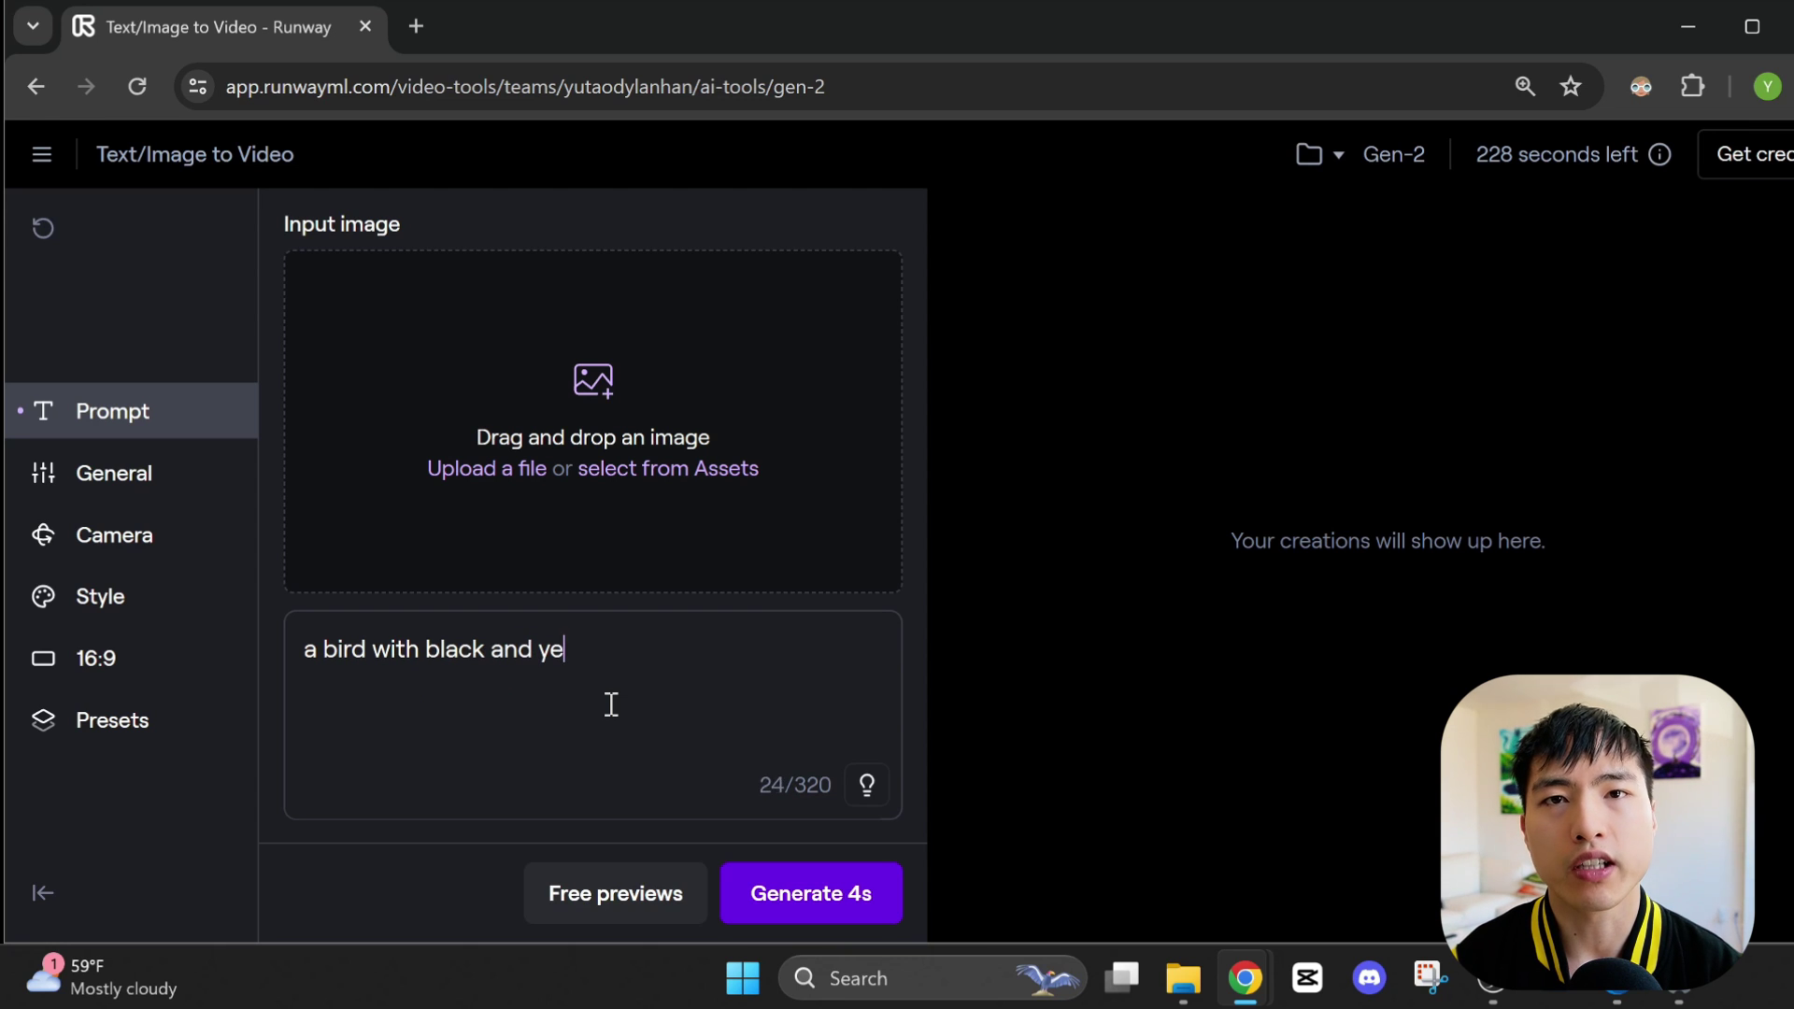
text(llow feathers lands on a sunflower)
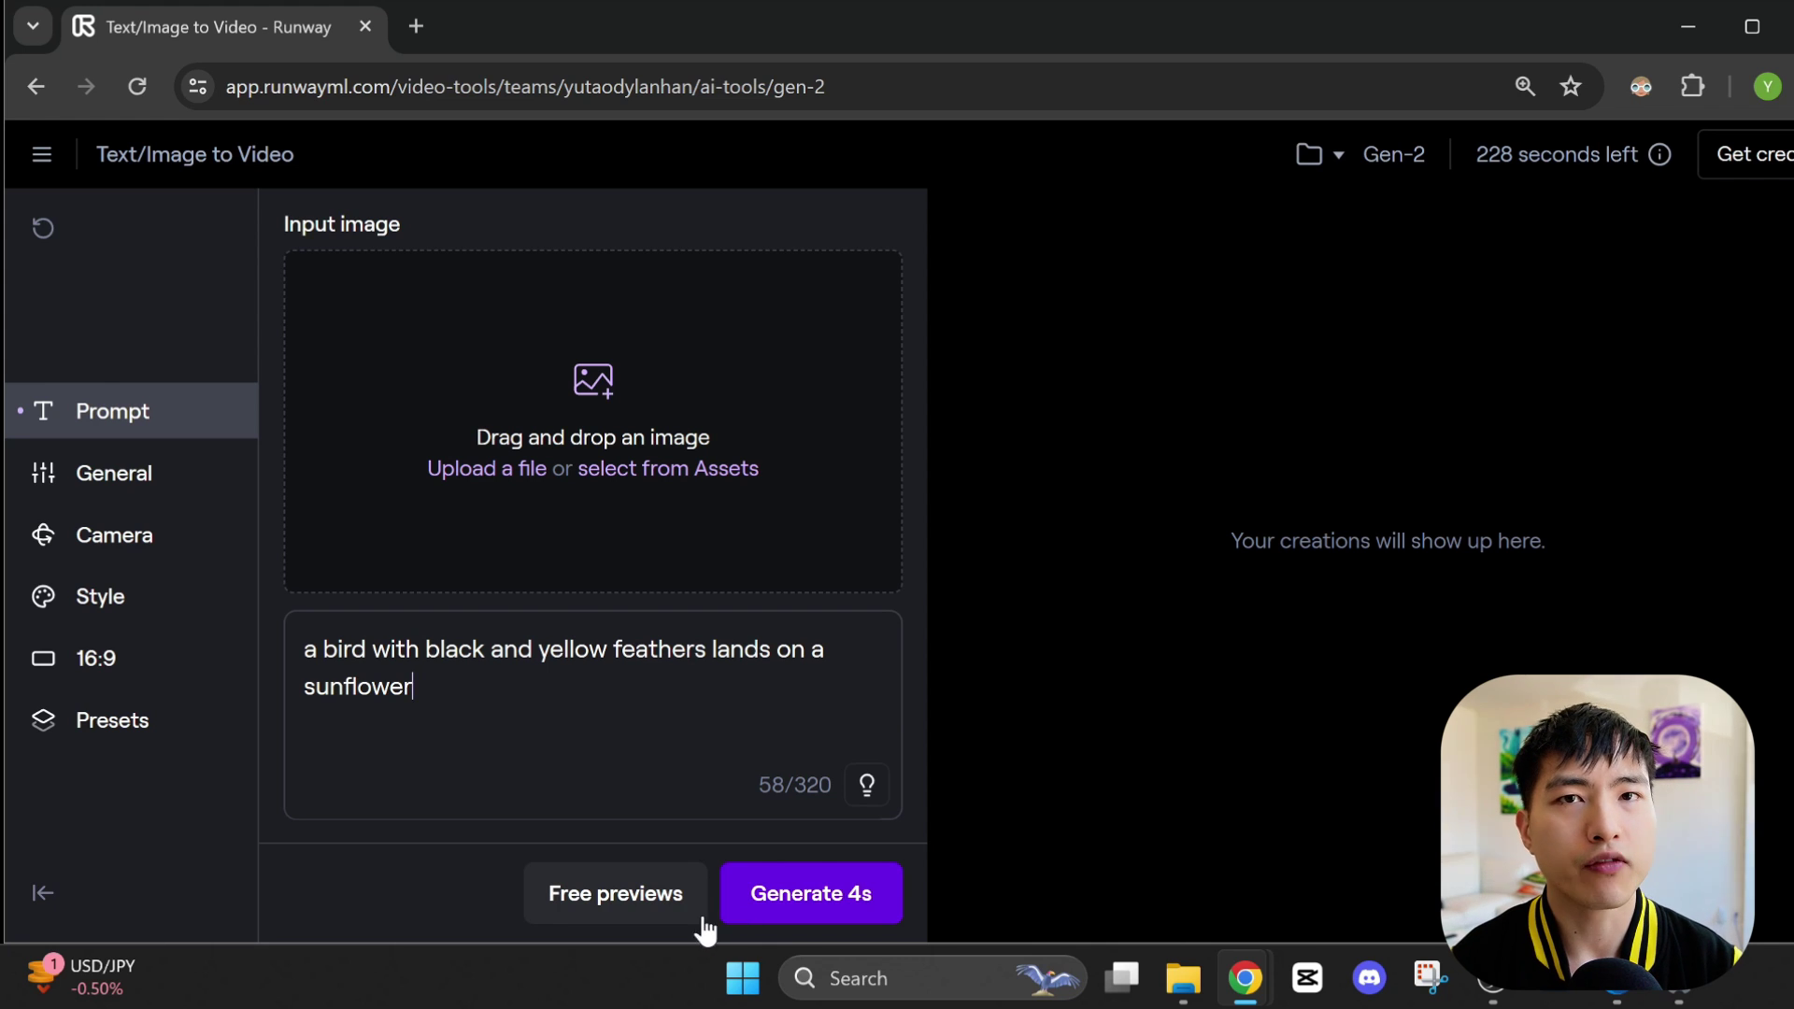
click(576, 918)
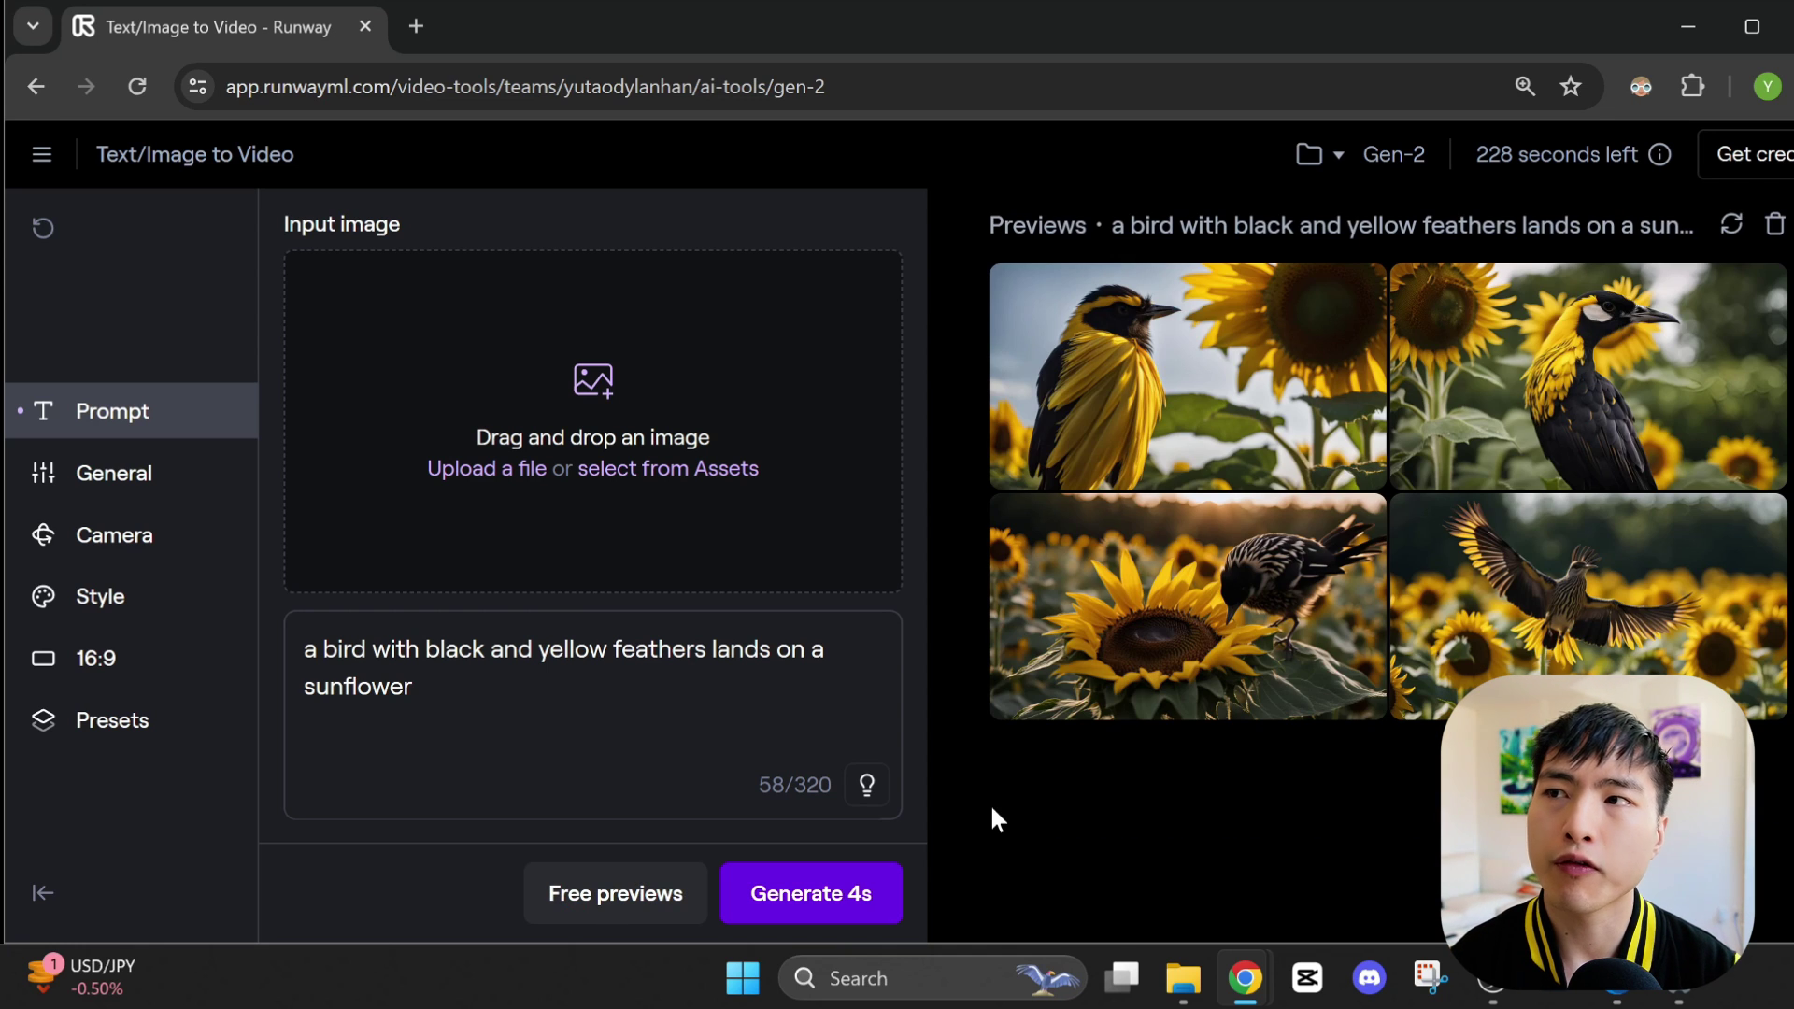
mouse_move(1308, 696)
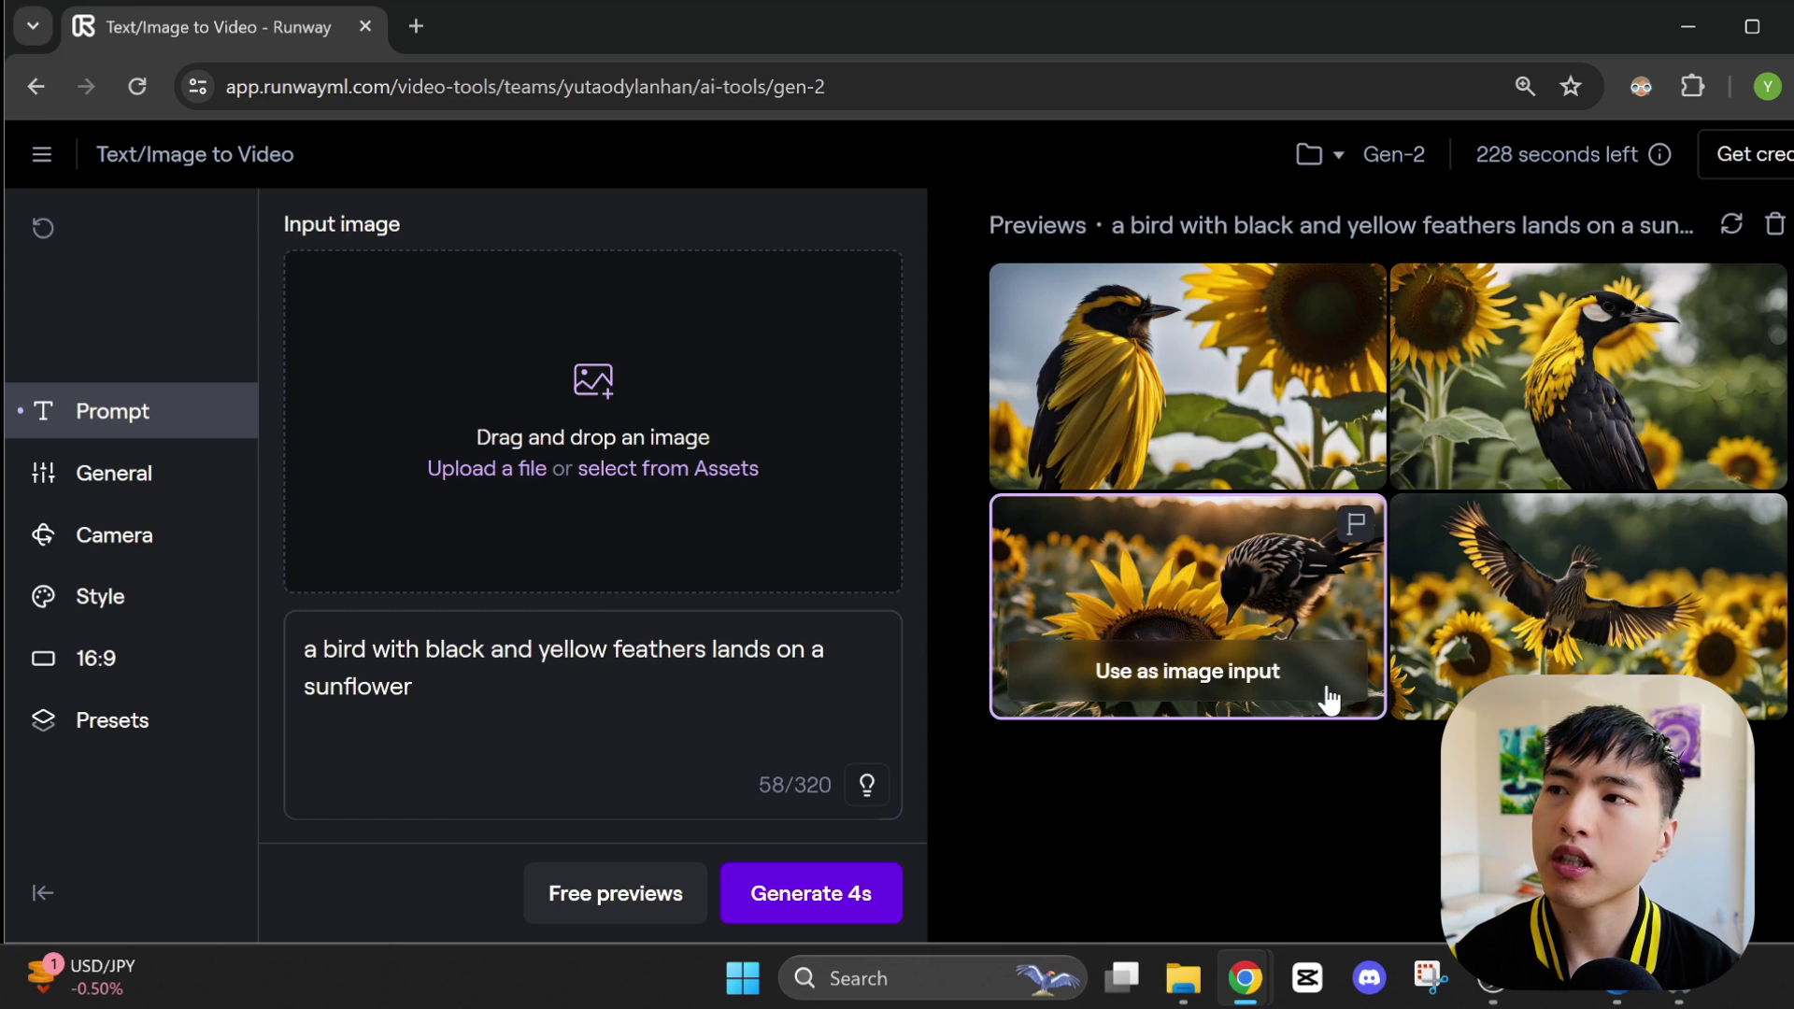
click(1330, 699)
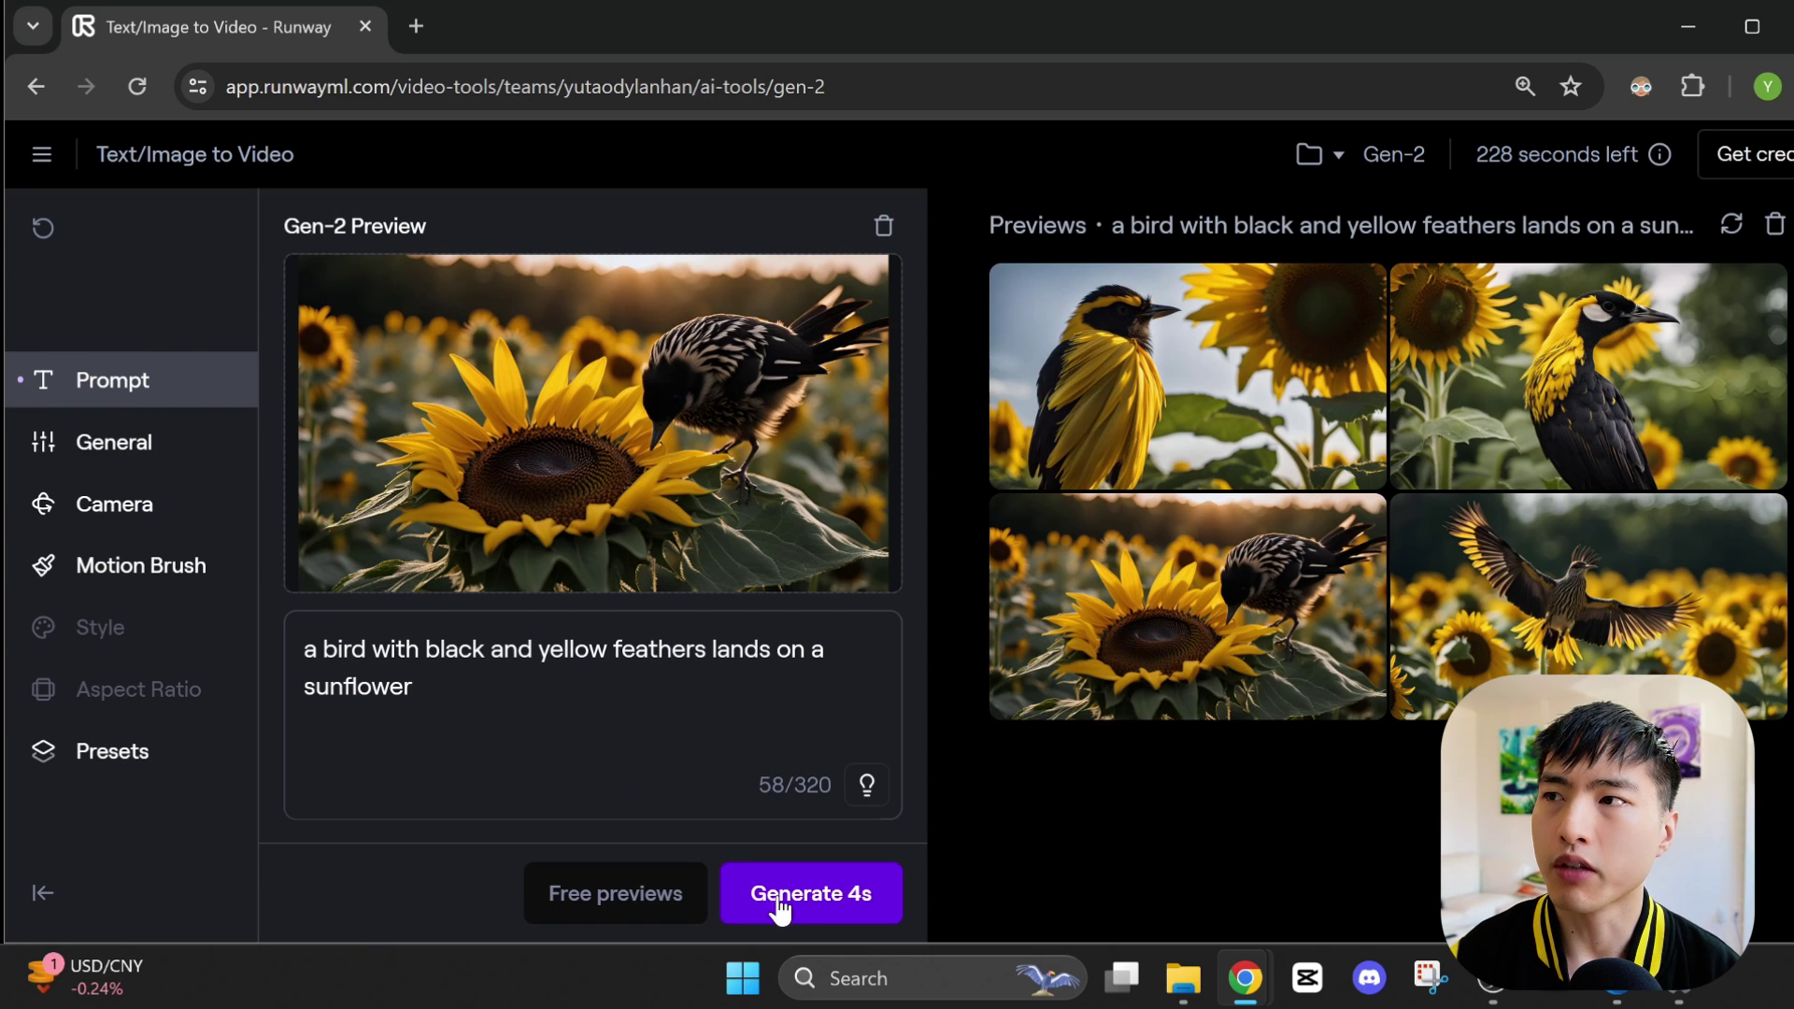
Generate a 4-second video from the sunflower image and play the finished clip.
click(797, 925)
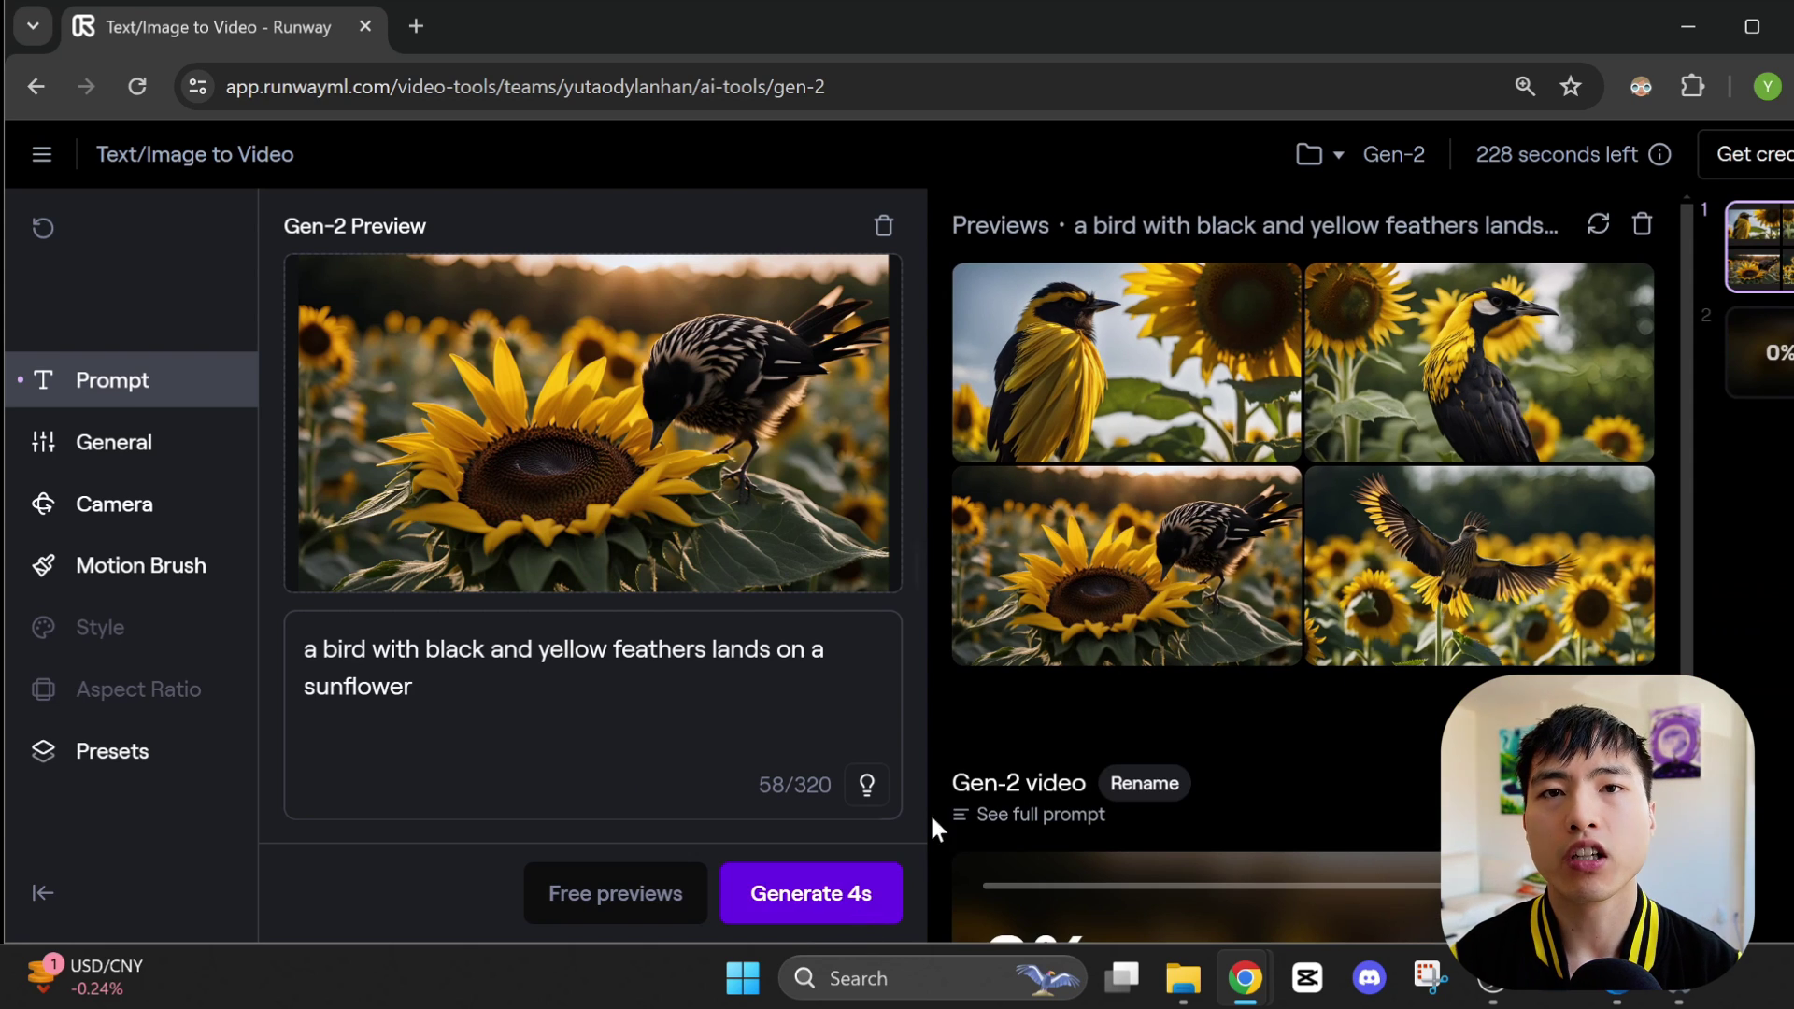
scroll(1398, 710, down, 4)
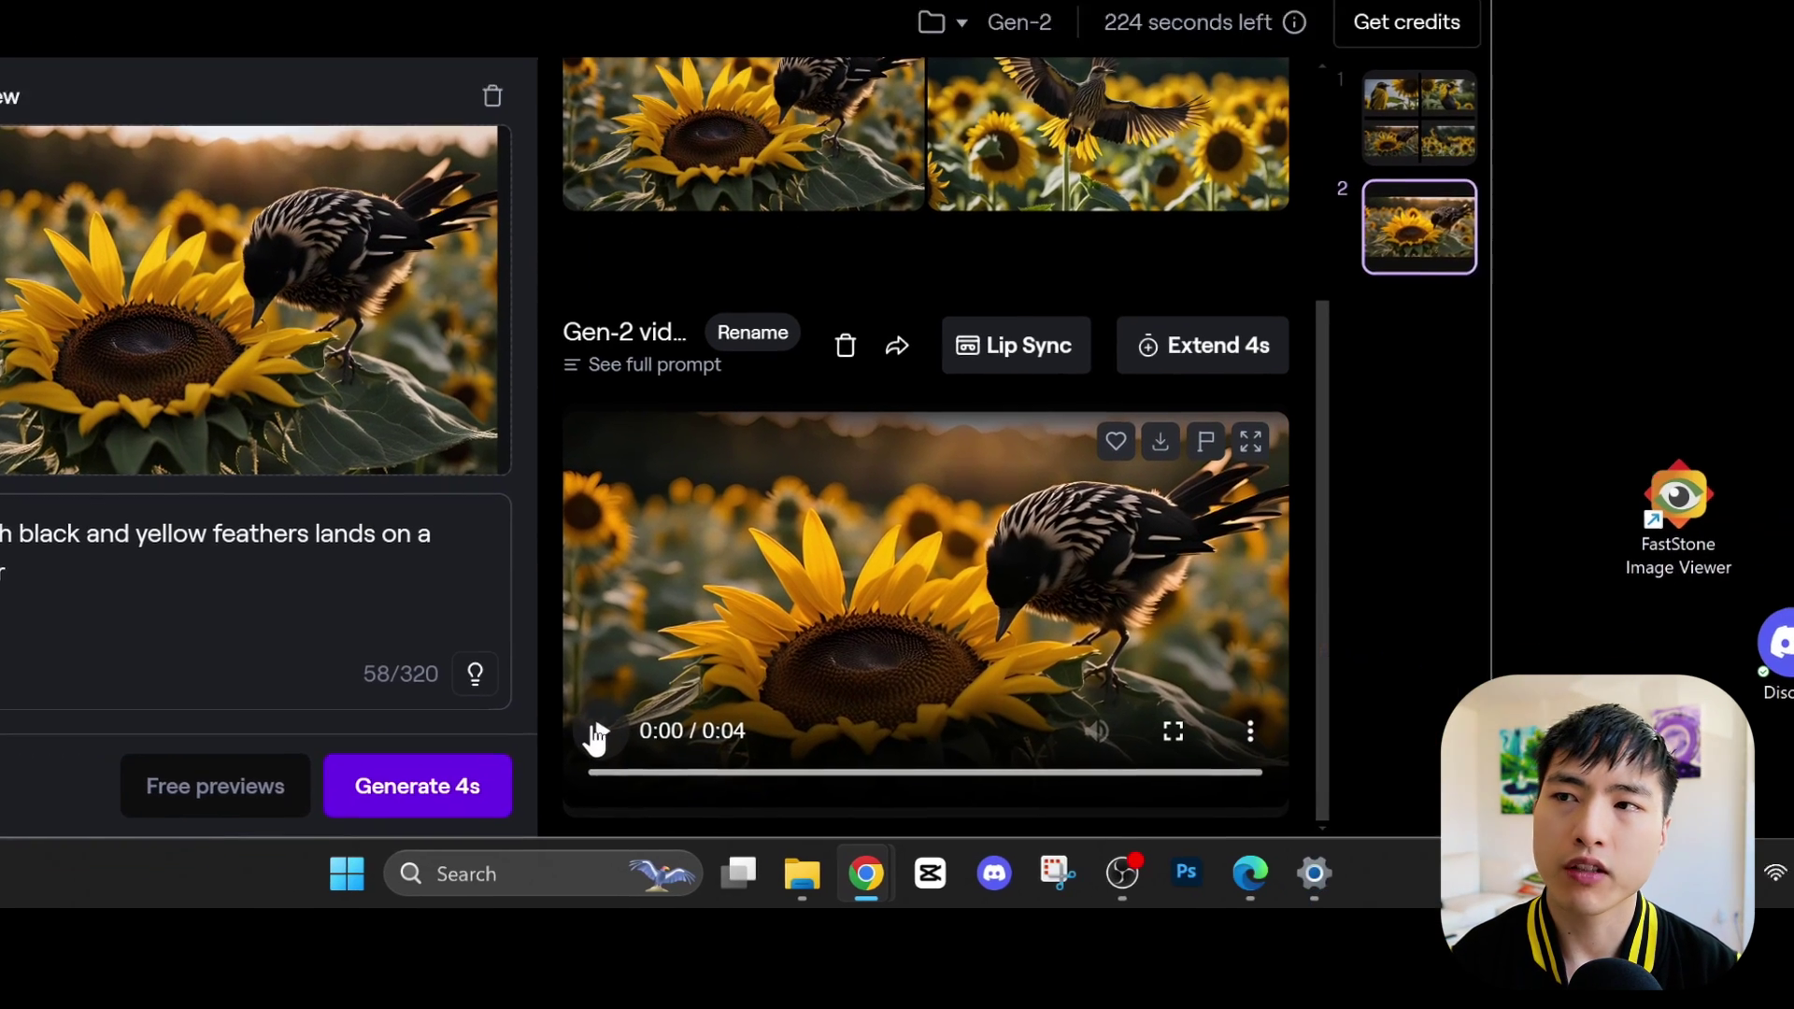
click(987, 838)
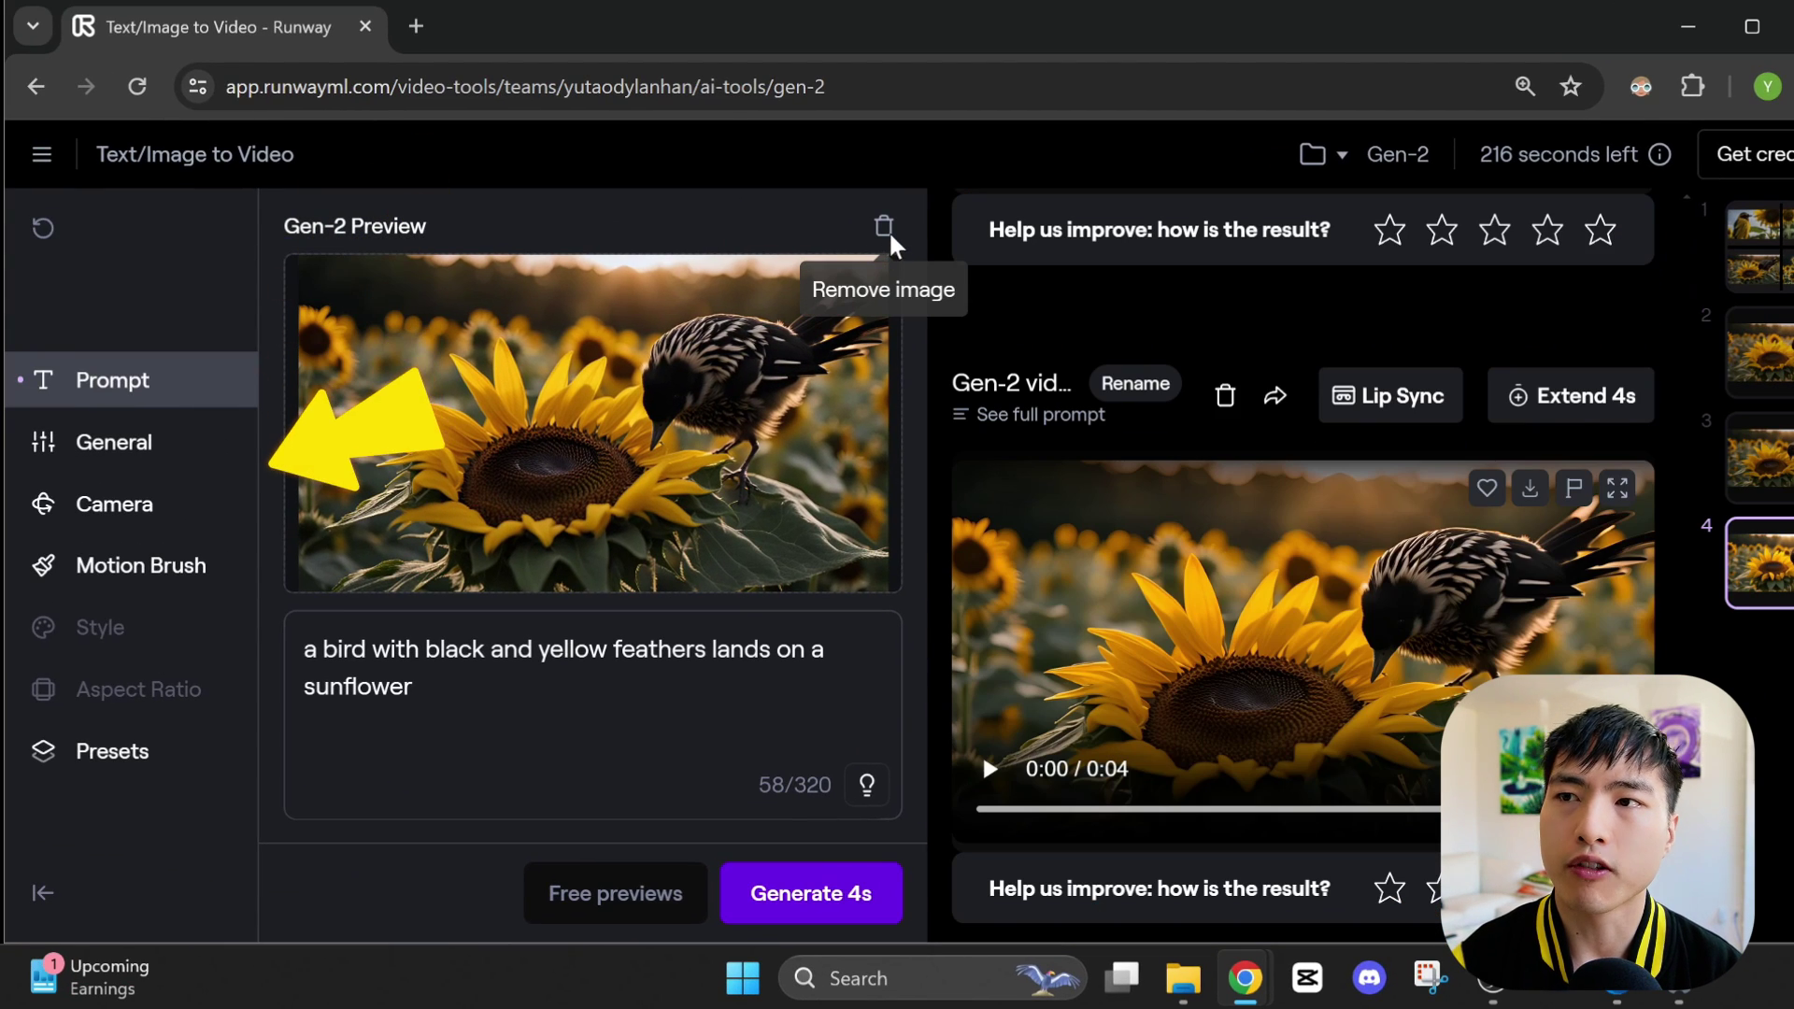
Remove the input image and adjust the Prompt weight in General settings.
click(884, 229)
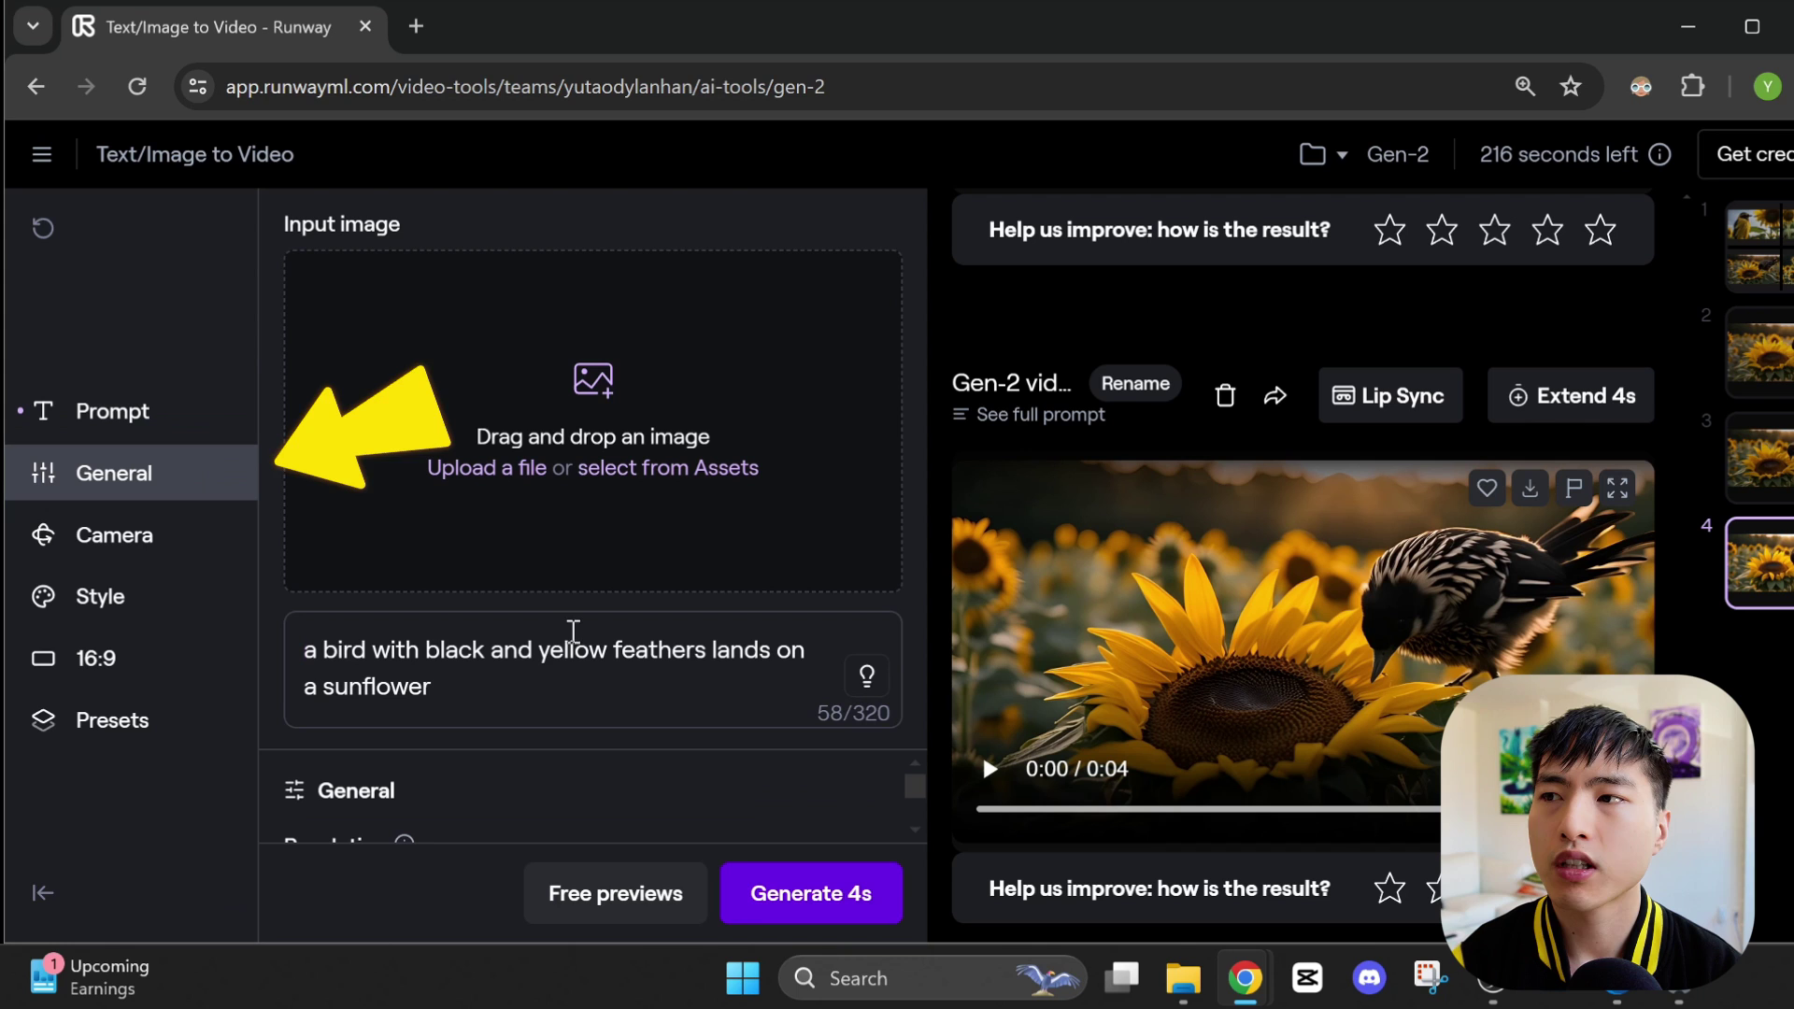
drag(580, 741, 613, 485)
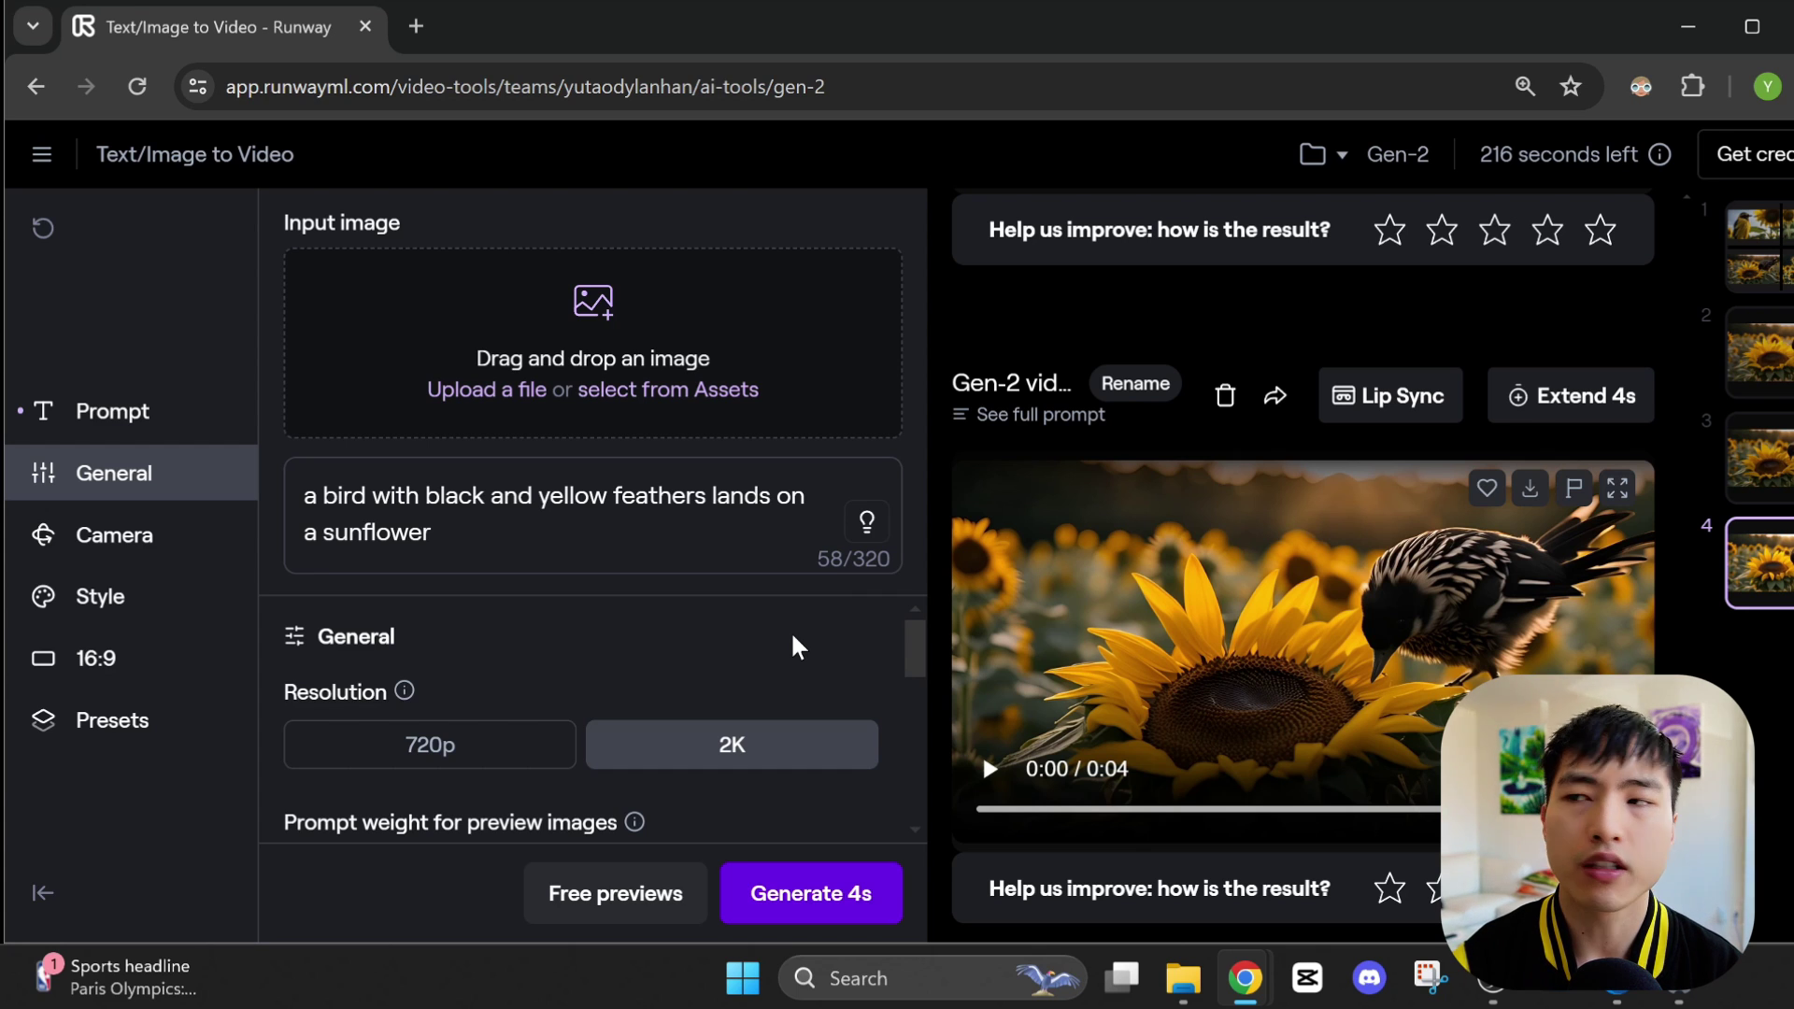
drag(916, 652, 918, 697)
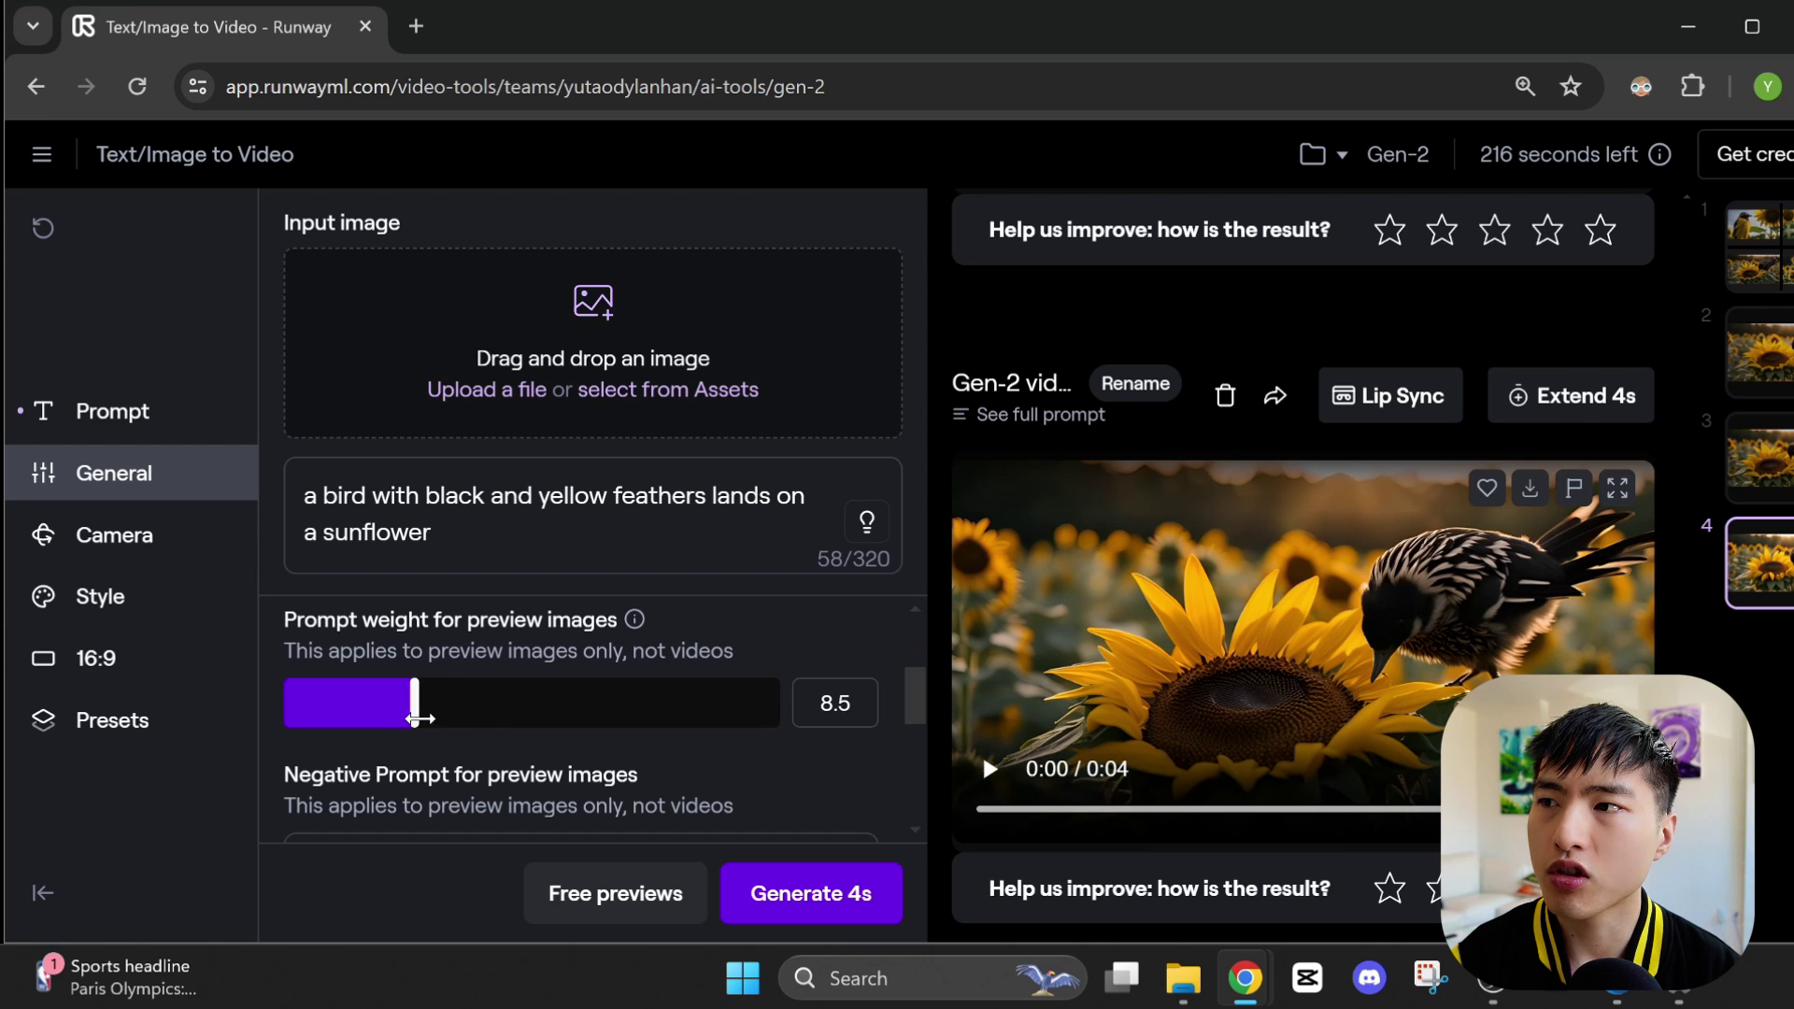
mouse_move(414, 717)
mouse_down()
mouse_move(501, 718)
mouse_move(410, 719)
mouse_up()
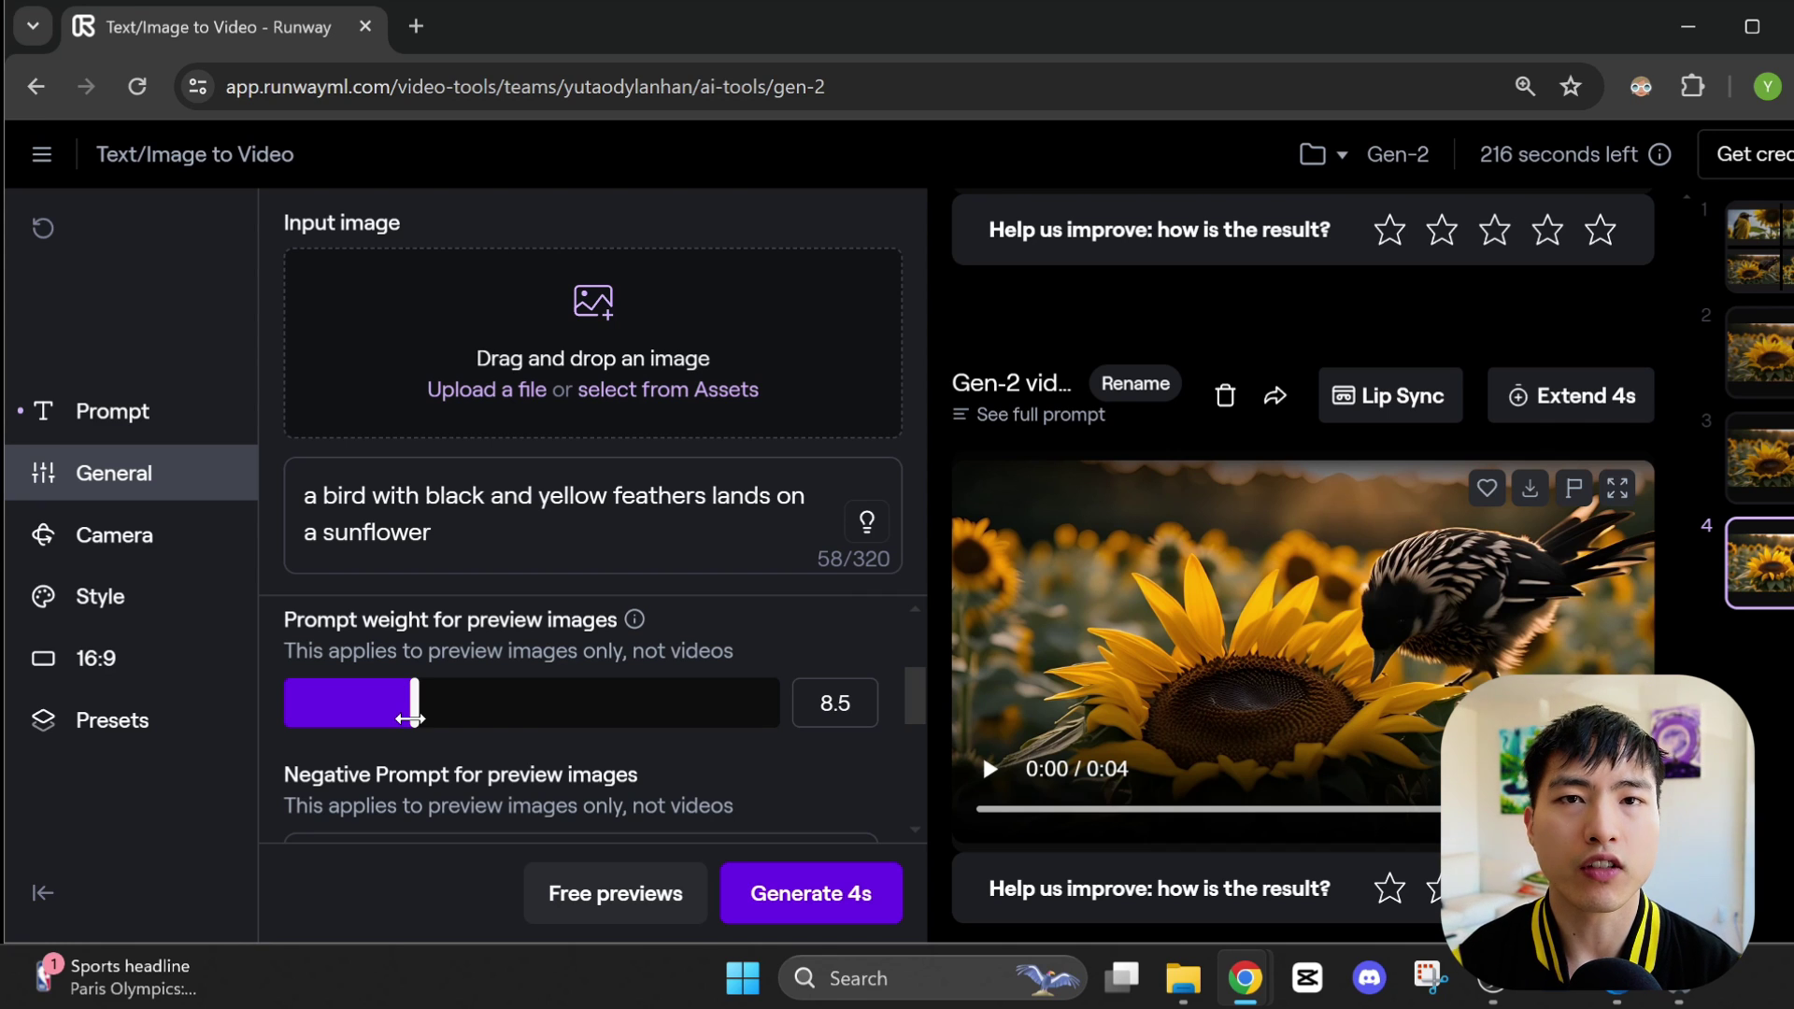
drag(913, 707, 915, 739)
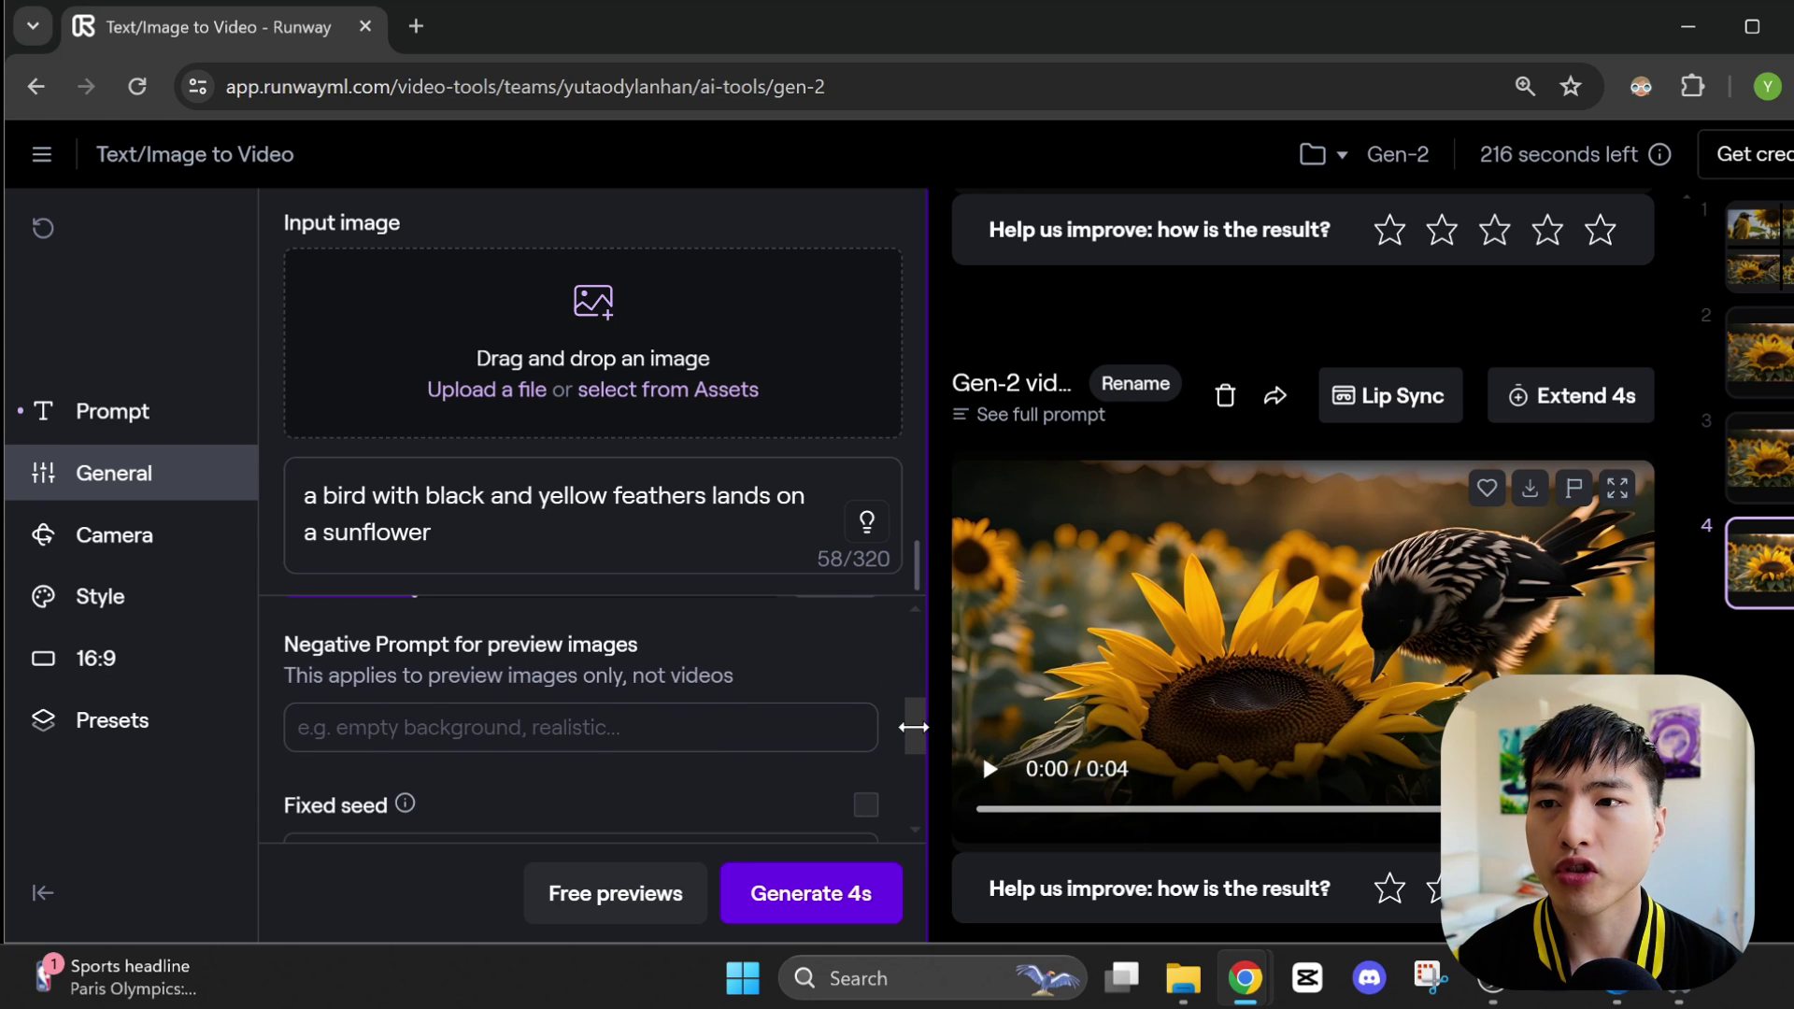
Add the negative prompt 'grass, green, leaves' and generate new free previews.
click(797, 737)
text(grass, green, leaves)
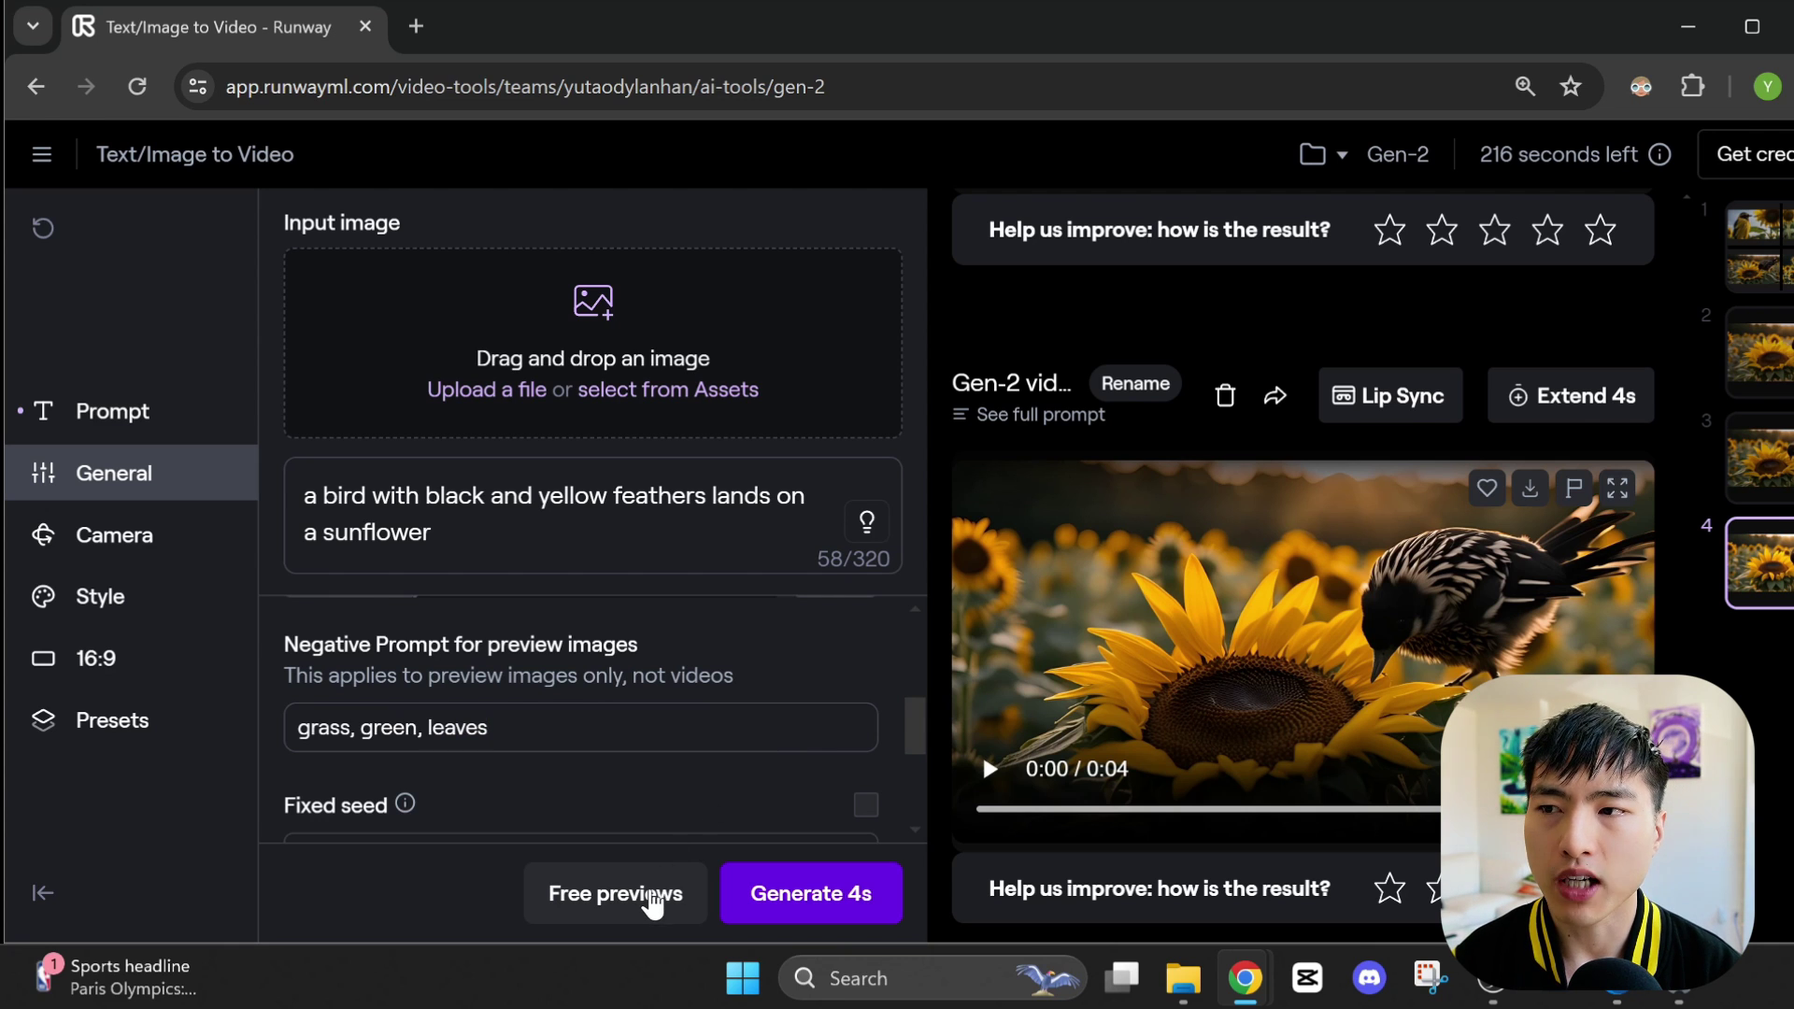
click(615, 893)
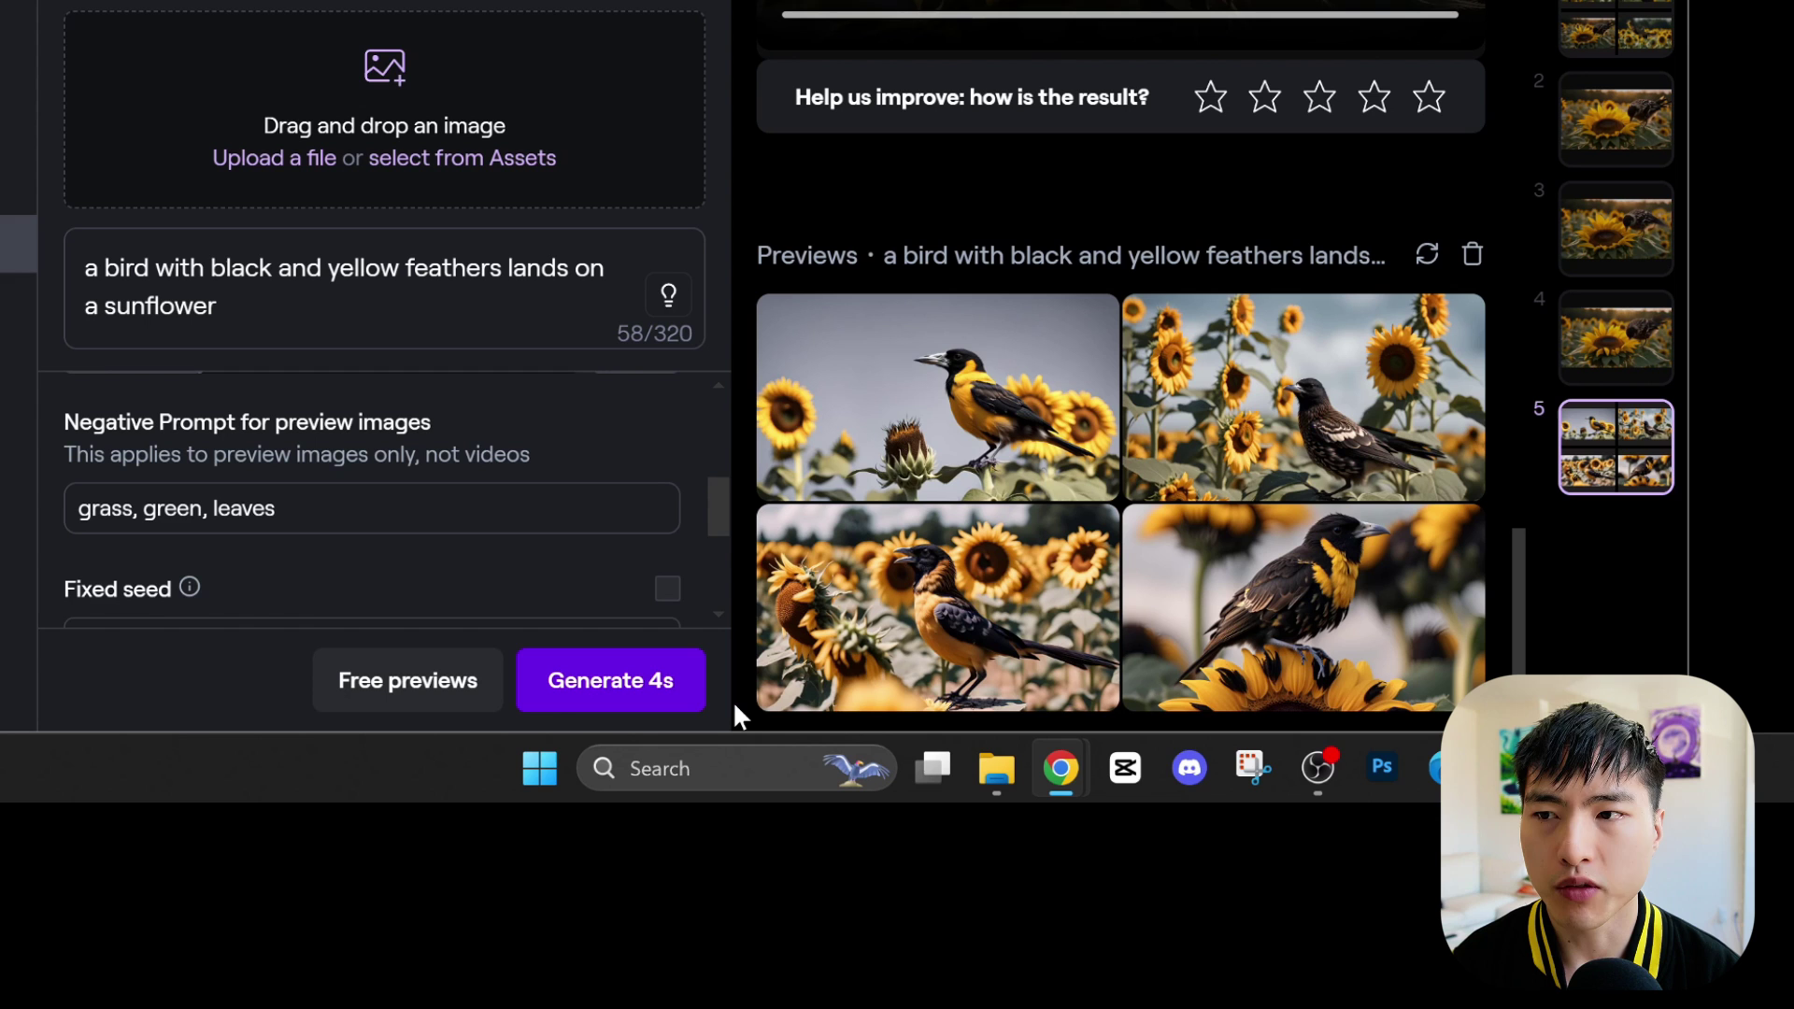
scroll(750, 688, up, 15)
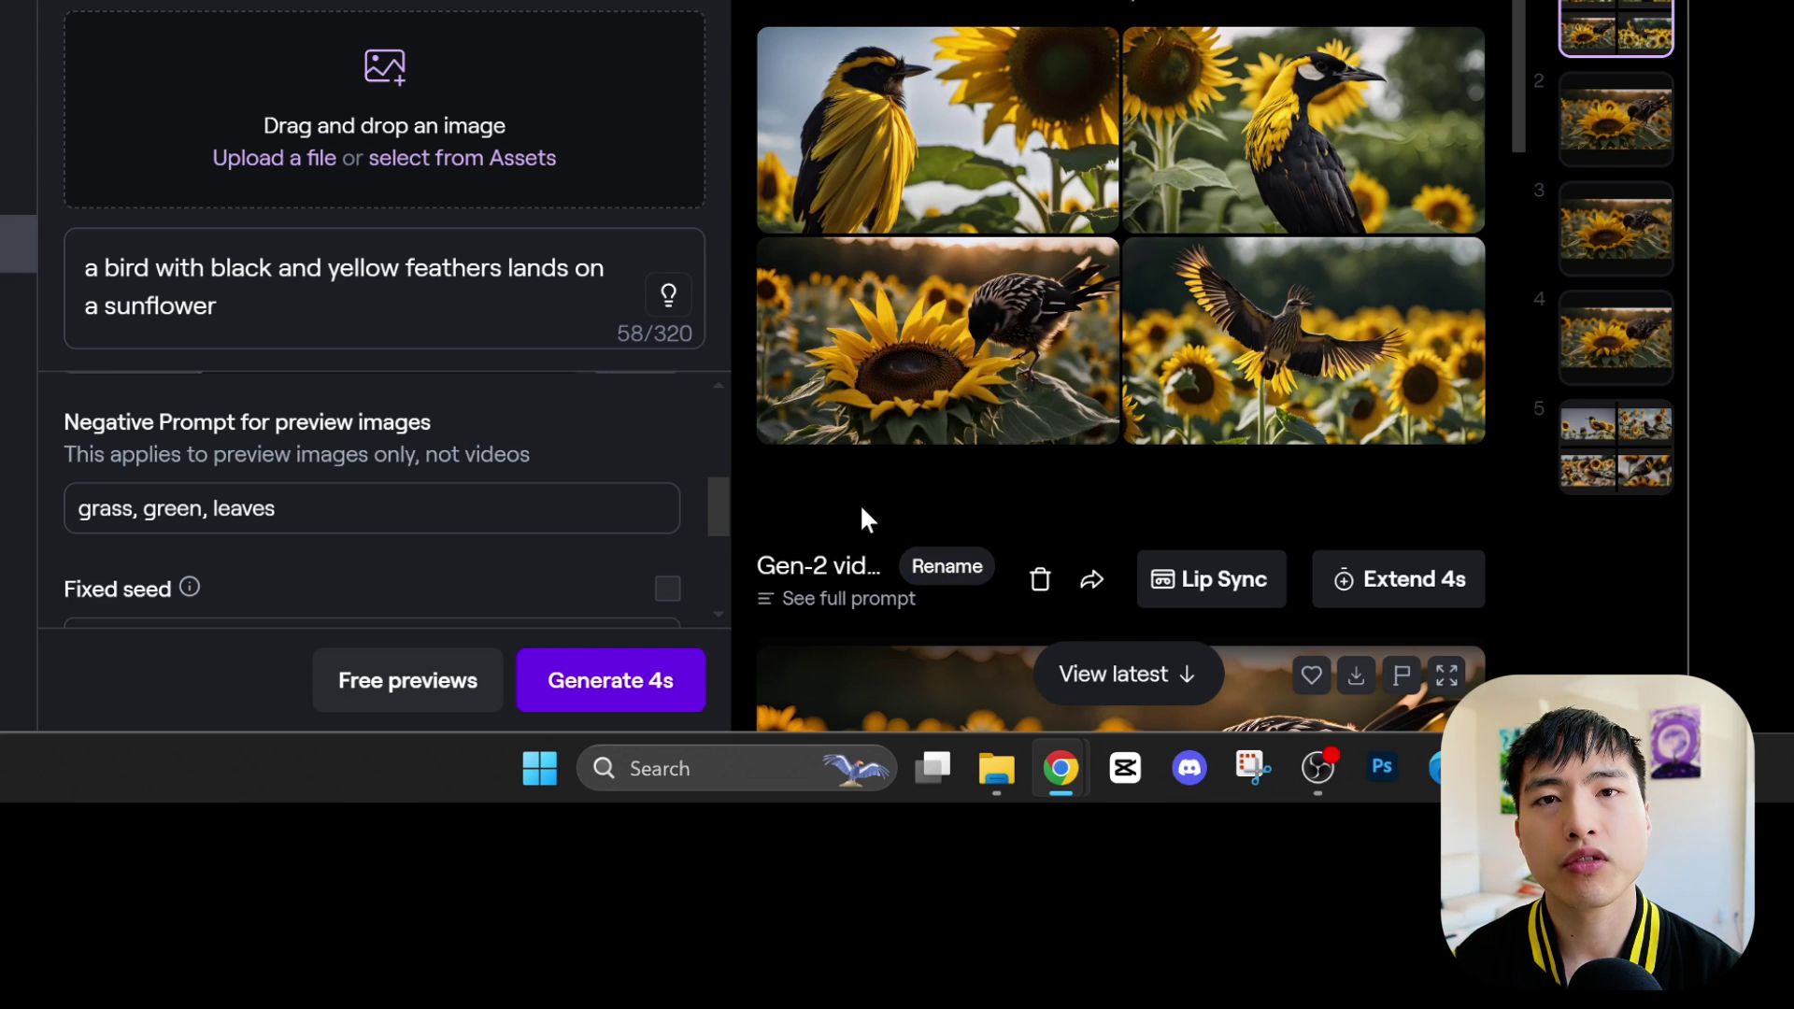
scroll(861, 509, down, 9)
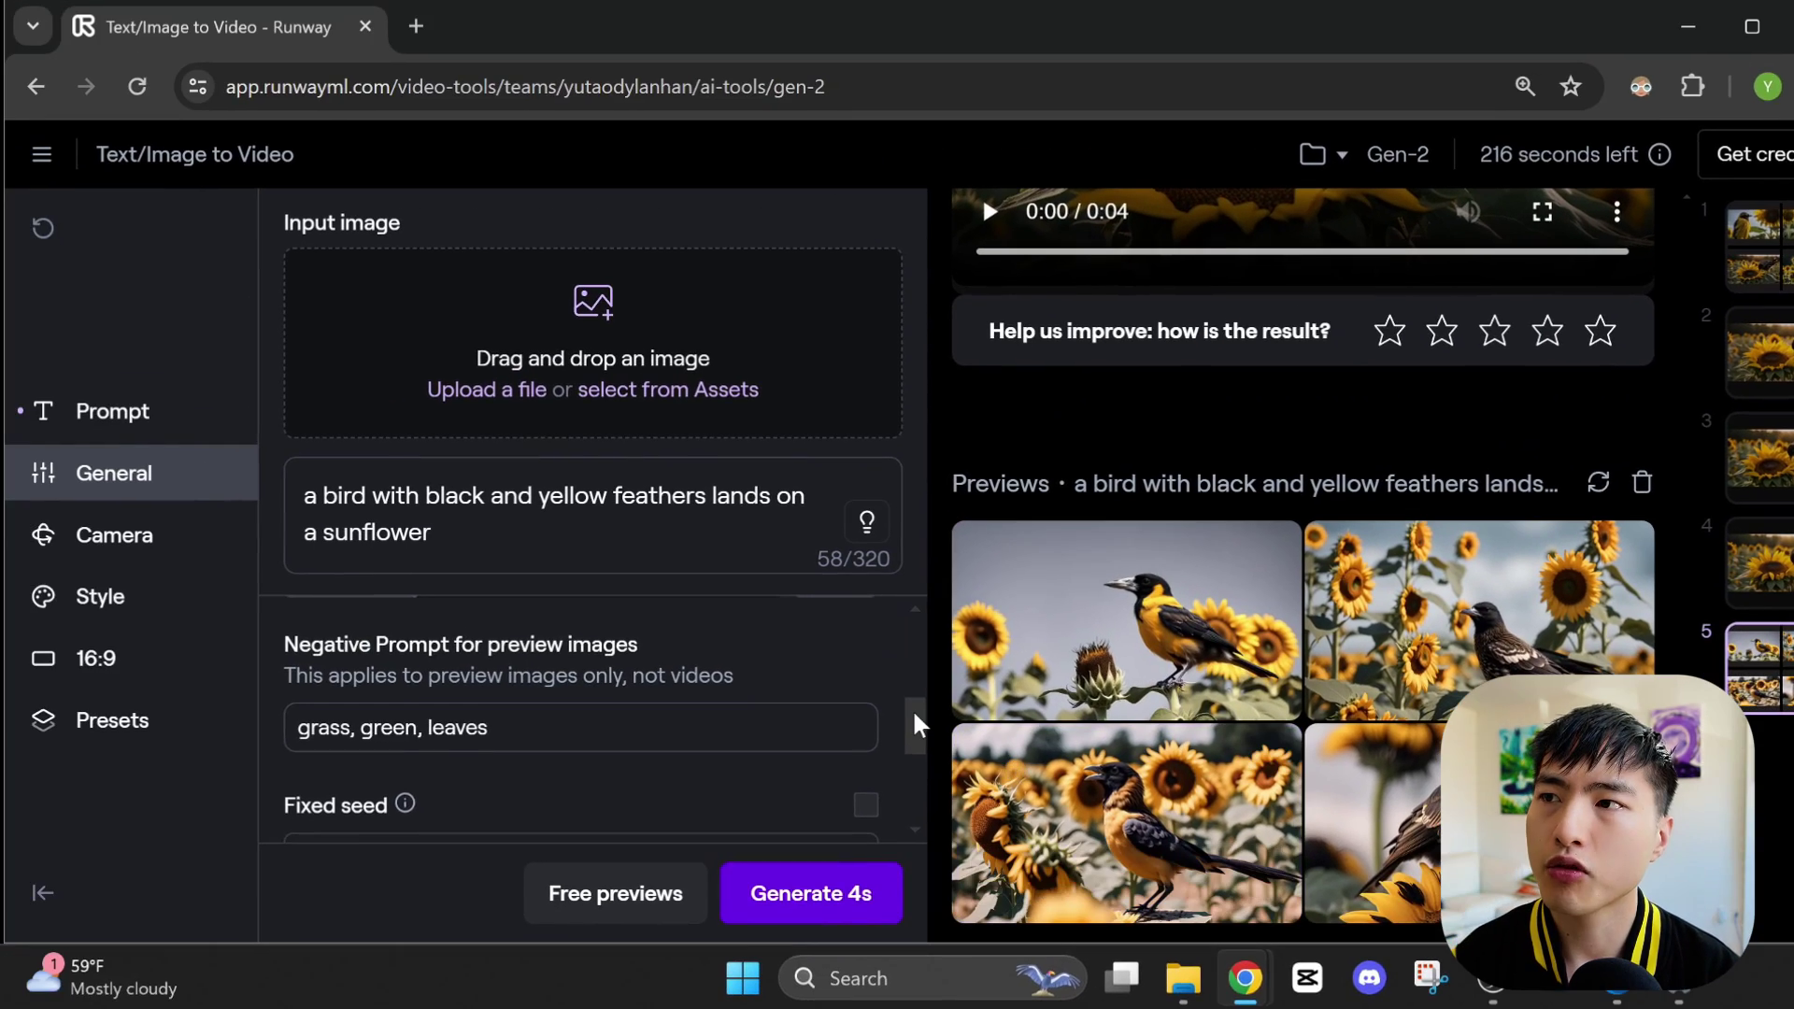
scroll(804, 603, down, 3)
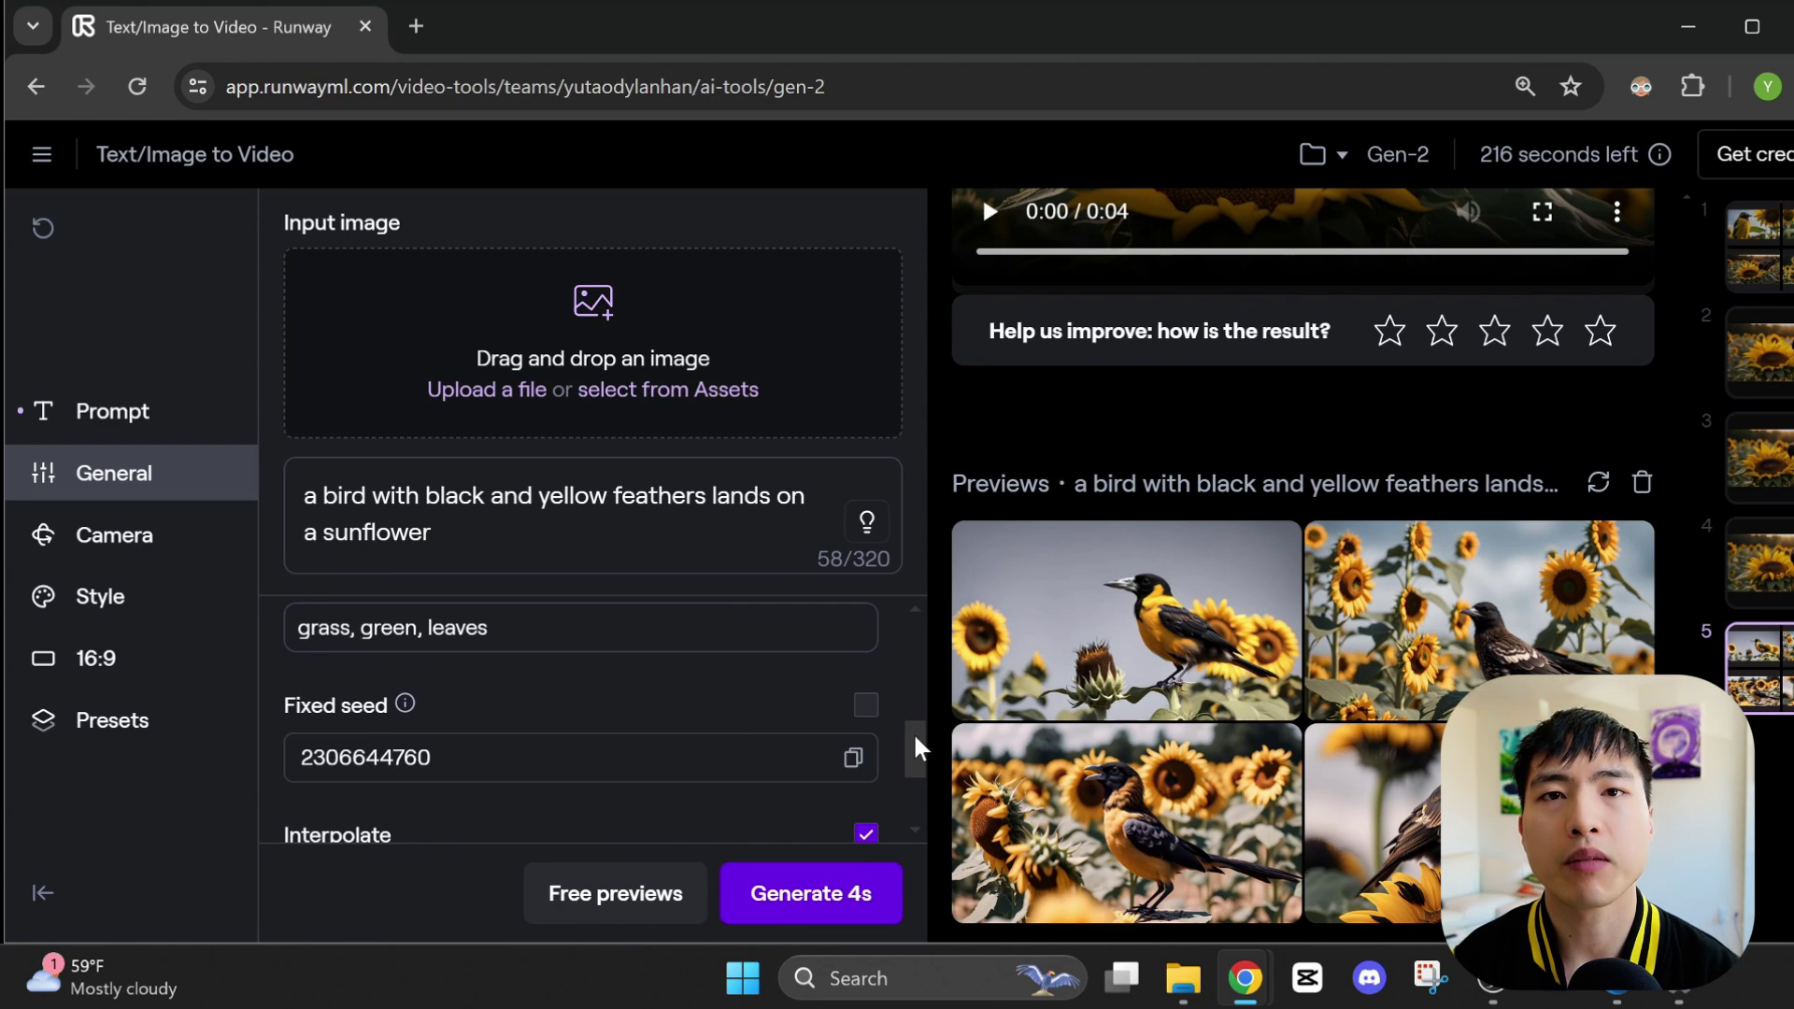
drag(916, 747, 923, 797)
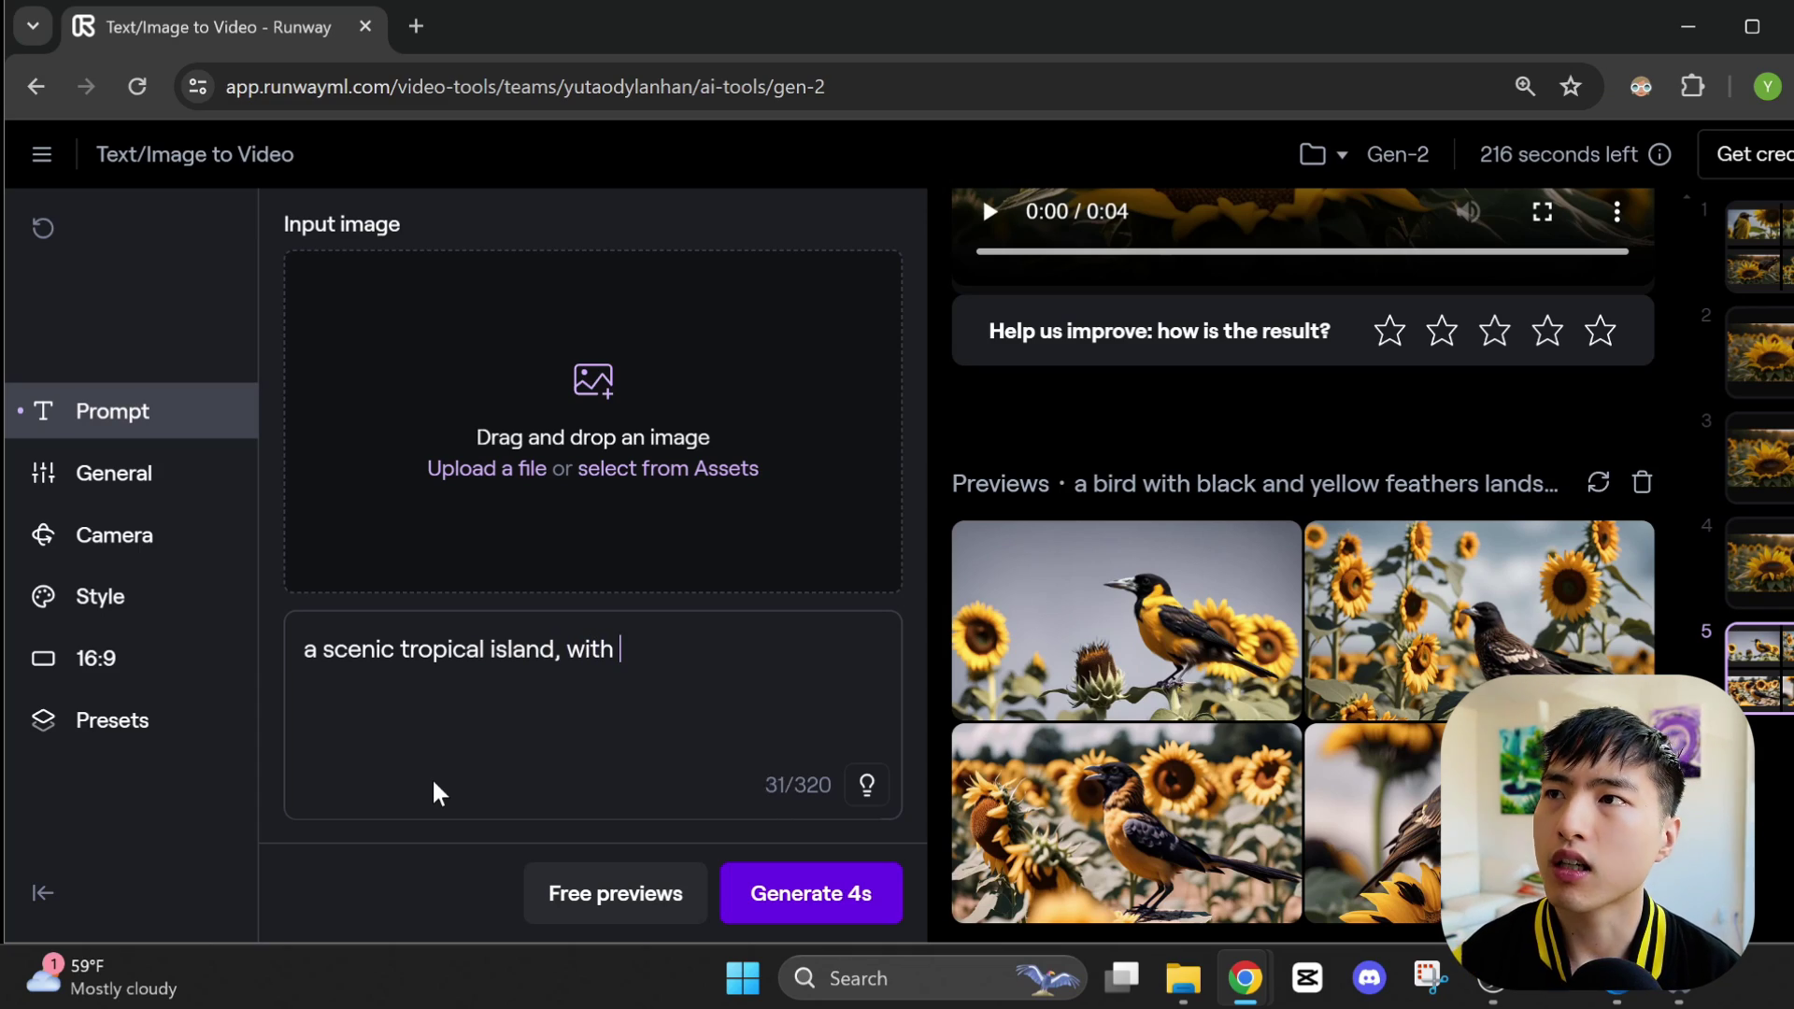
Append 'and waves on a bright sunny day', apply the Impressionist preset style, and download the video.
text(and waves on a bright sunny day)
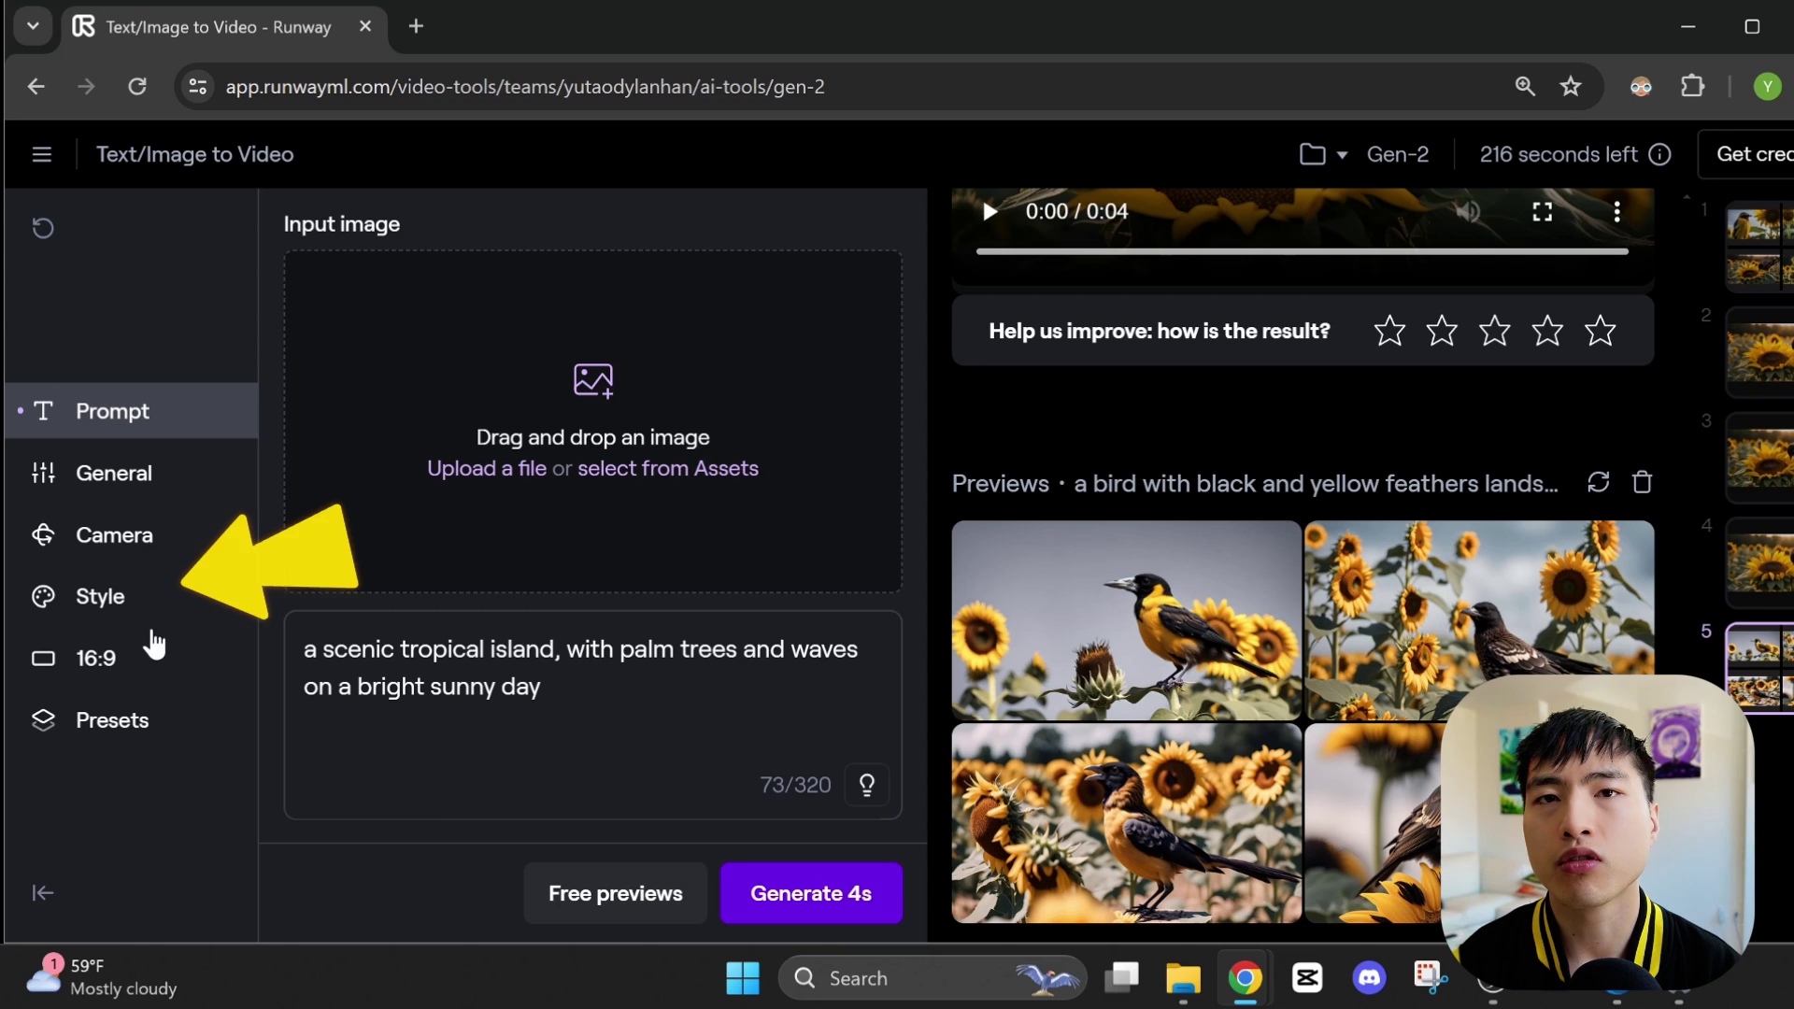
click(161, 603)
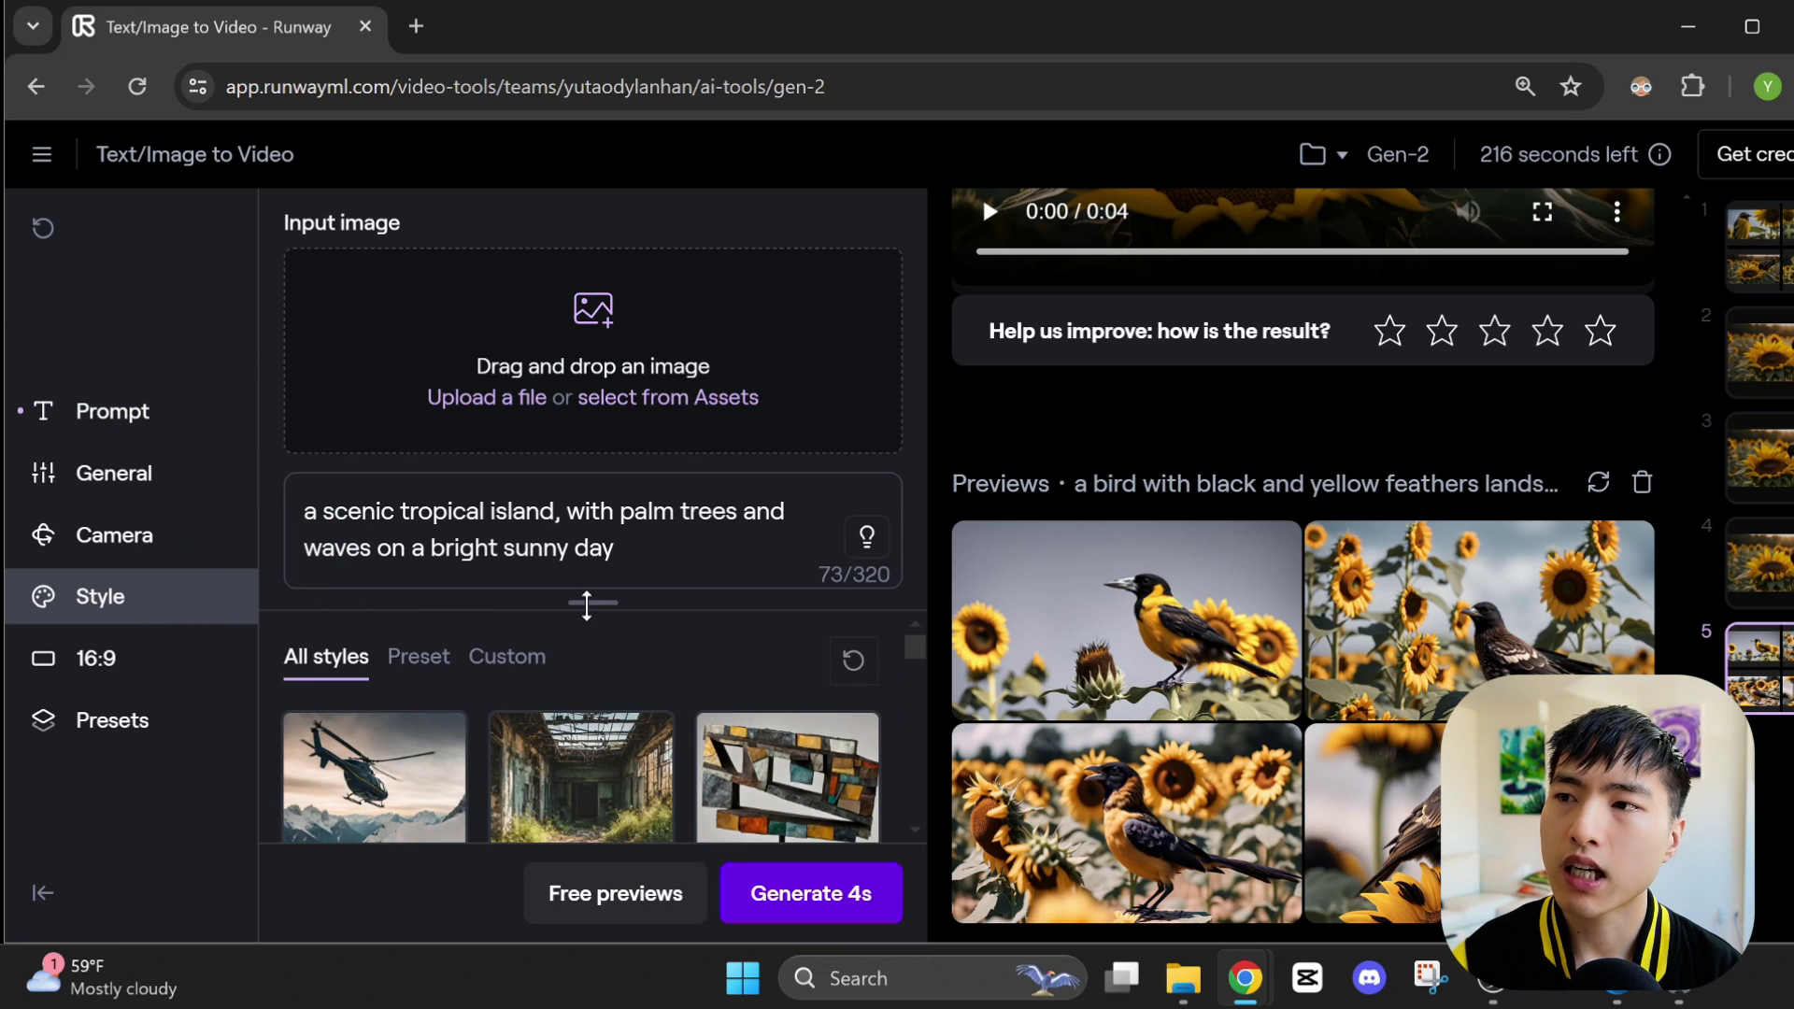
drag(586, 606, 594, 541)
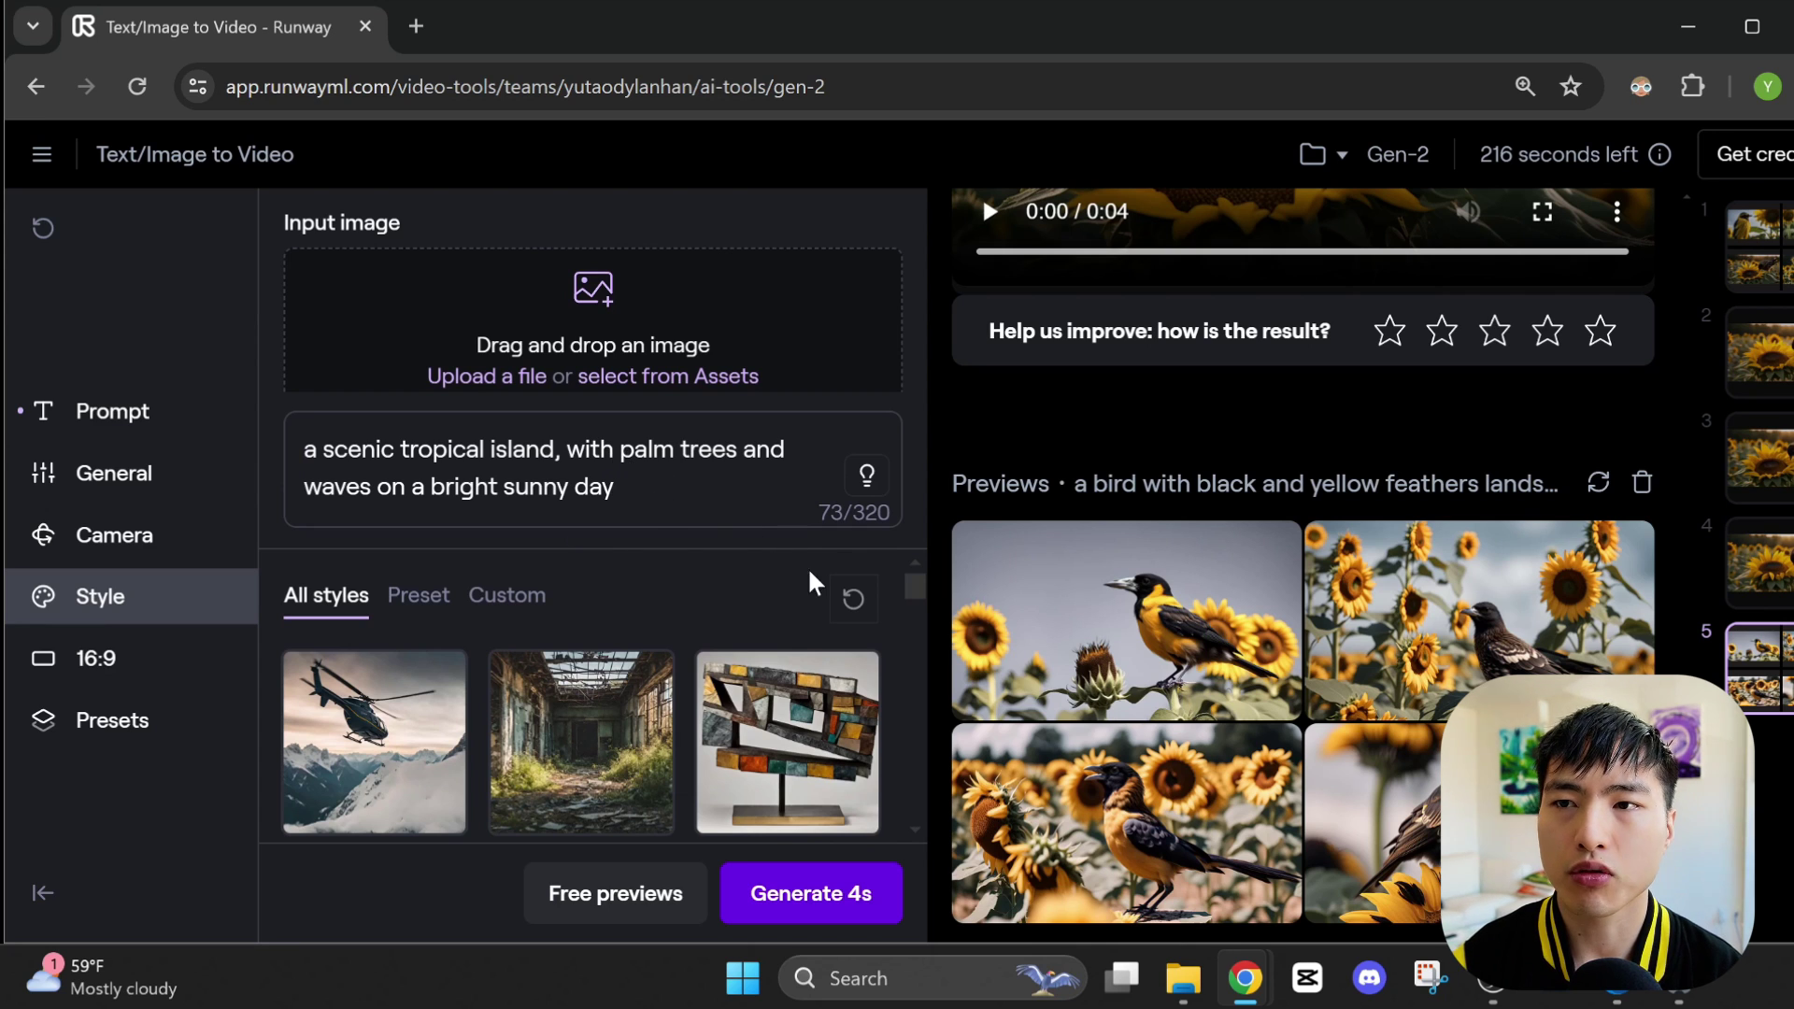
click(419, 617)
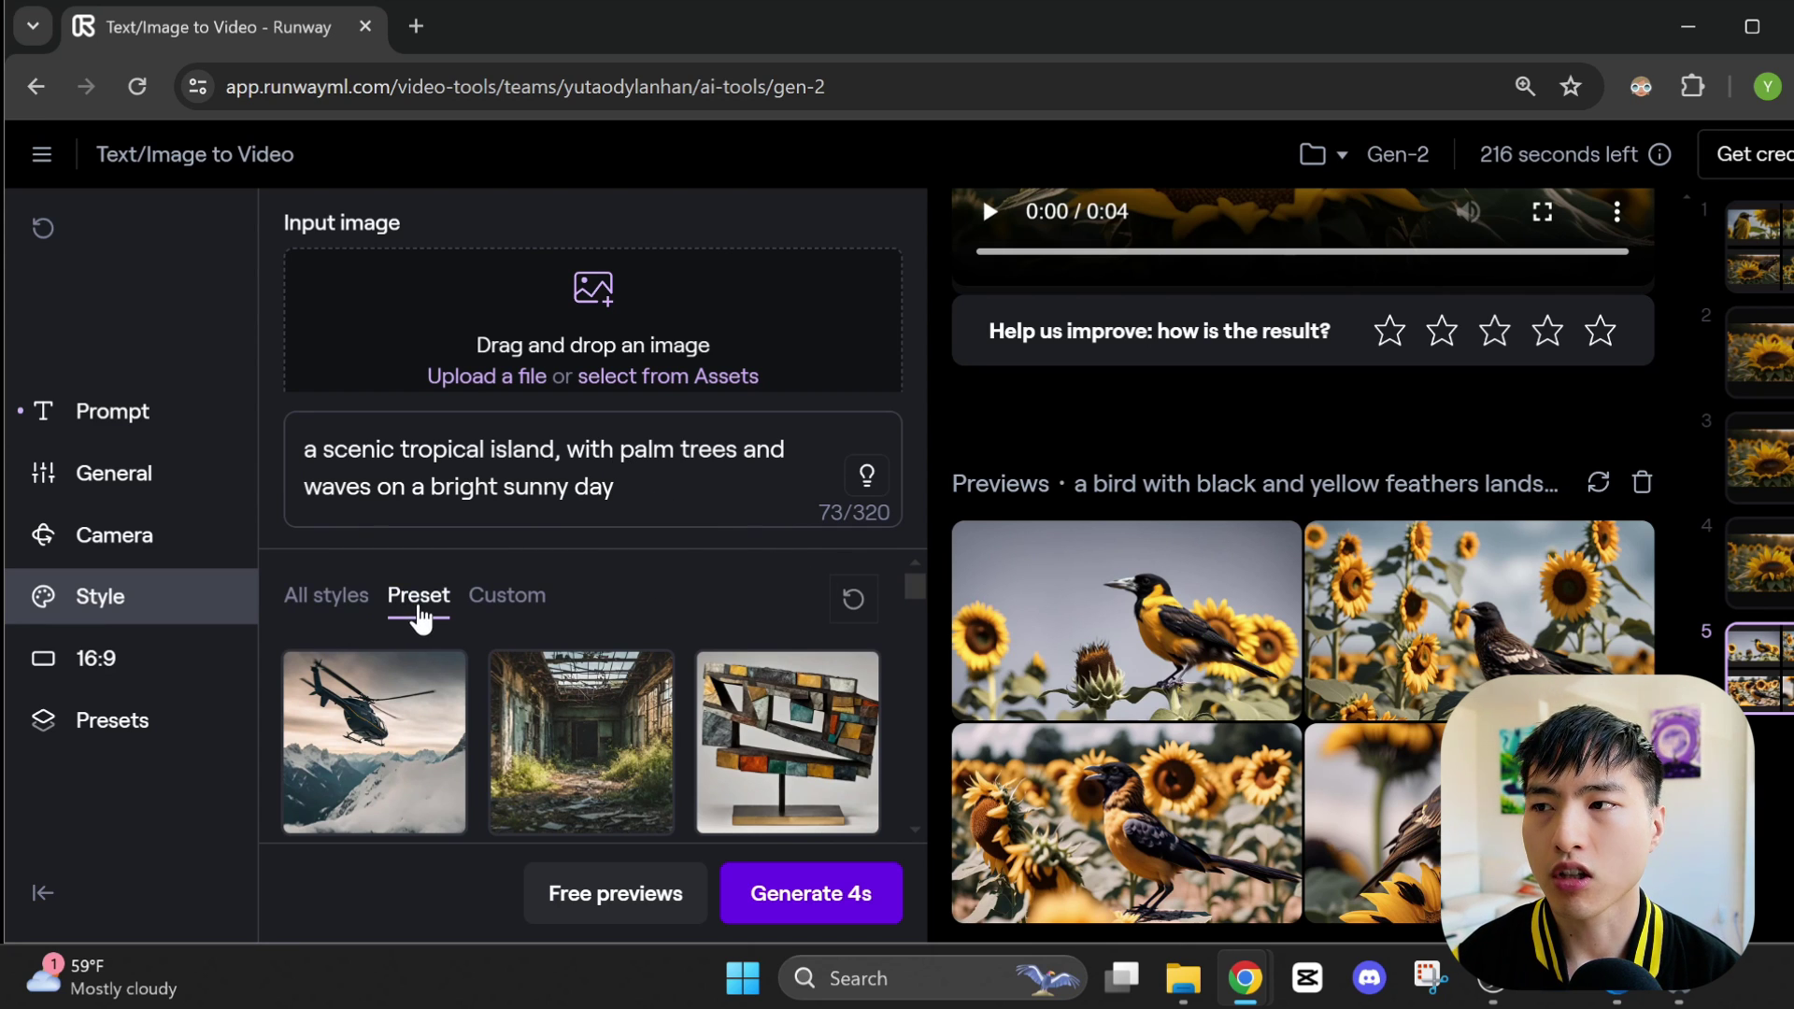
scroll(693, 602, down, 3)
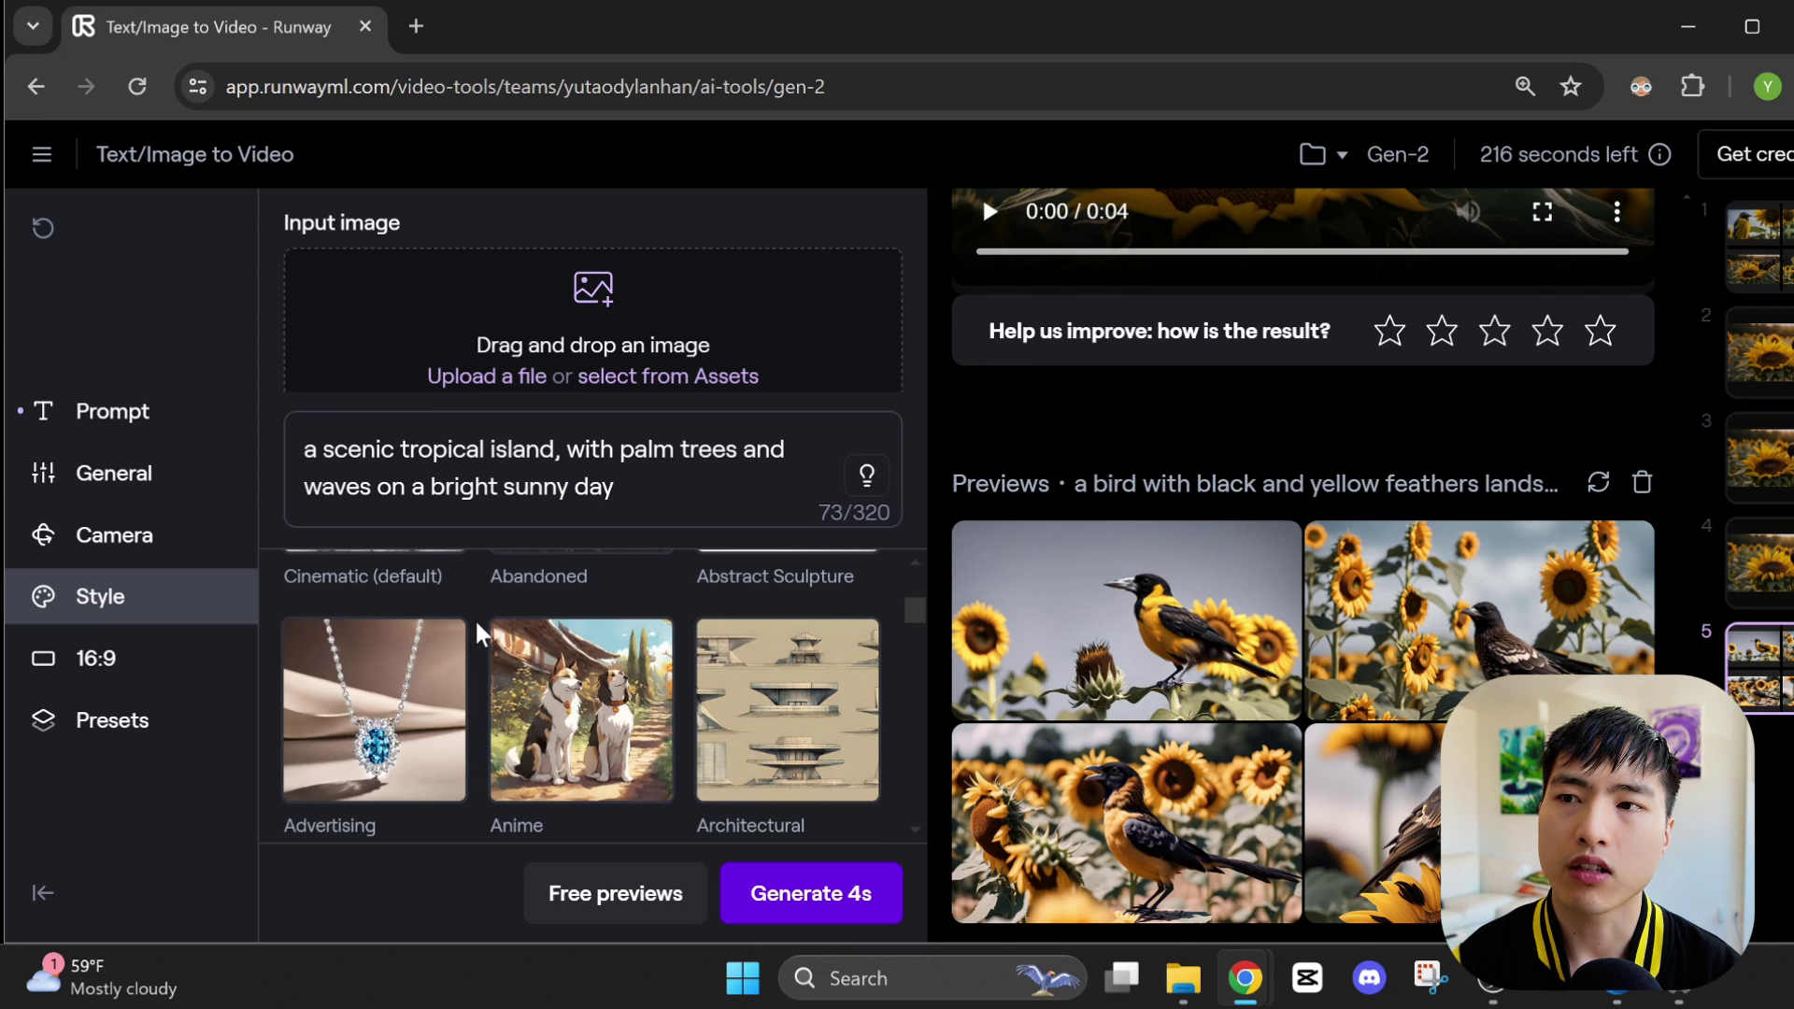
scroll(478, 635, down, 3)
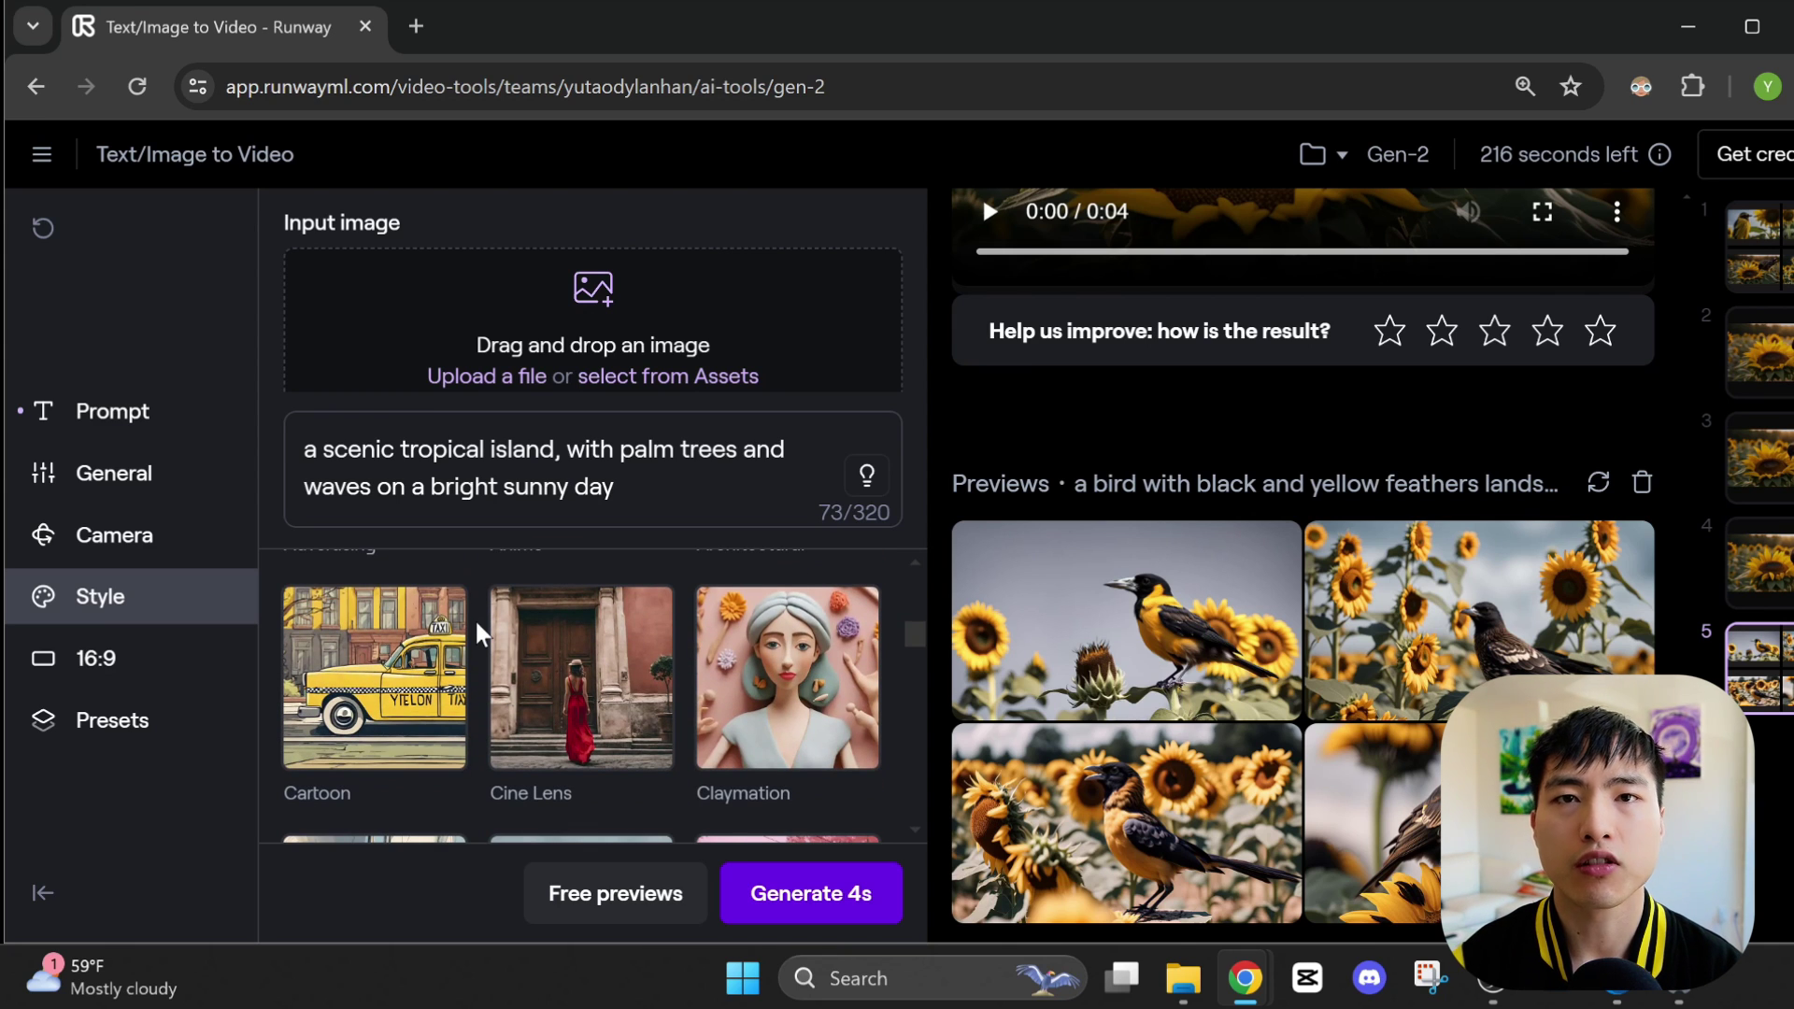
scroll(478, 635, down, 6)
click(581, 639)
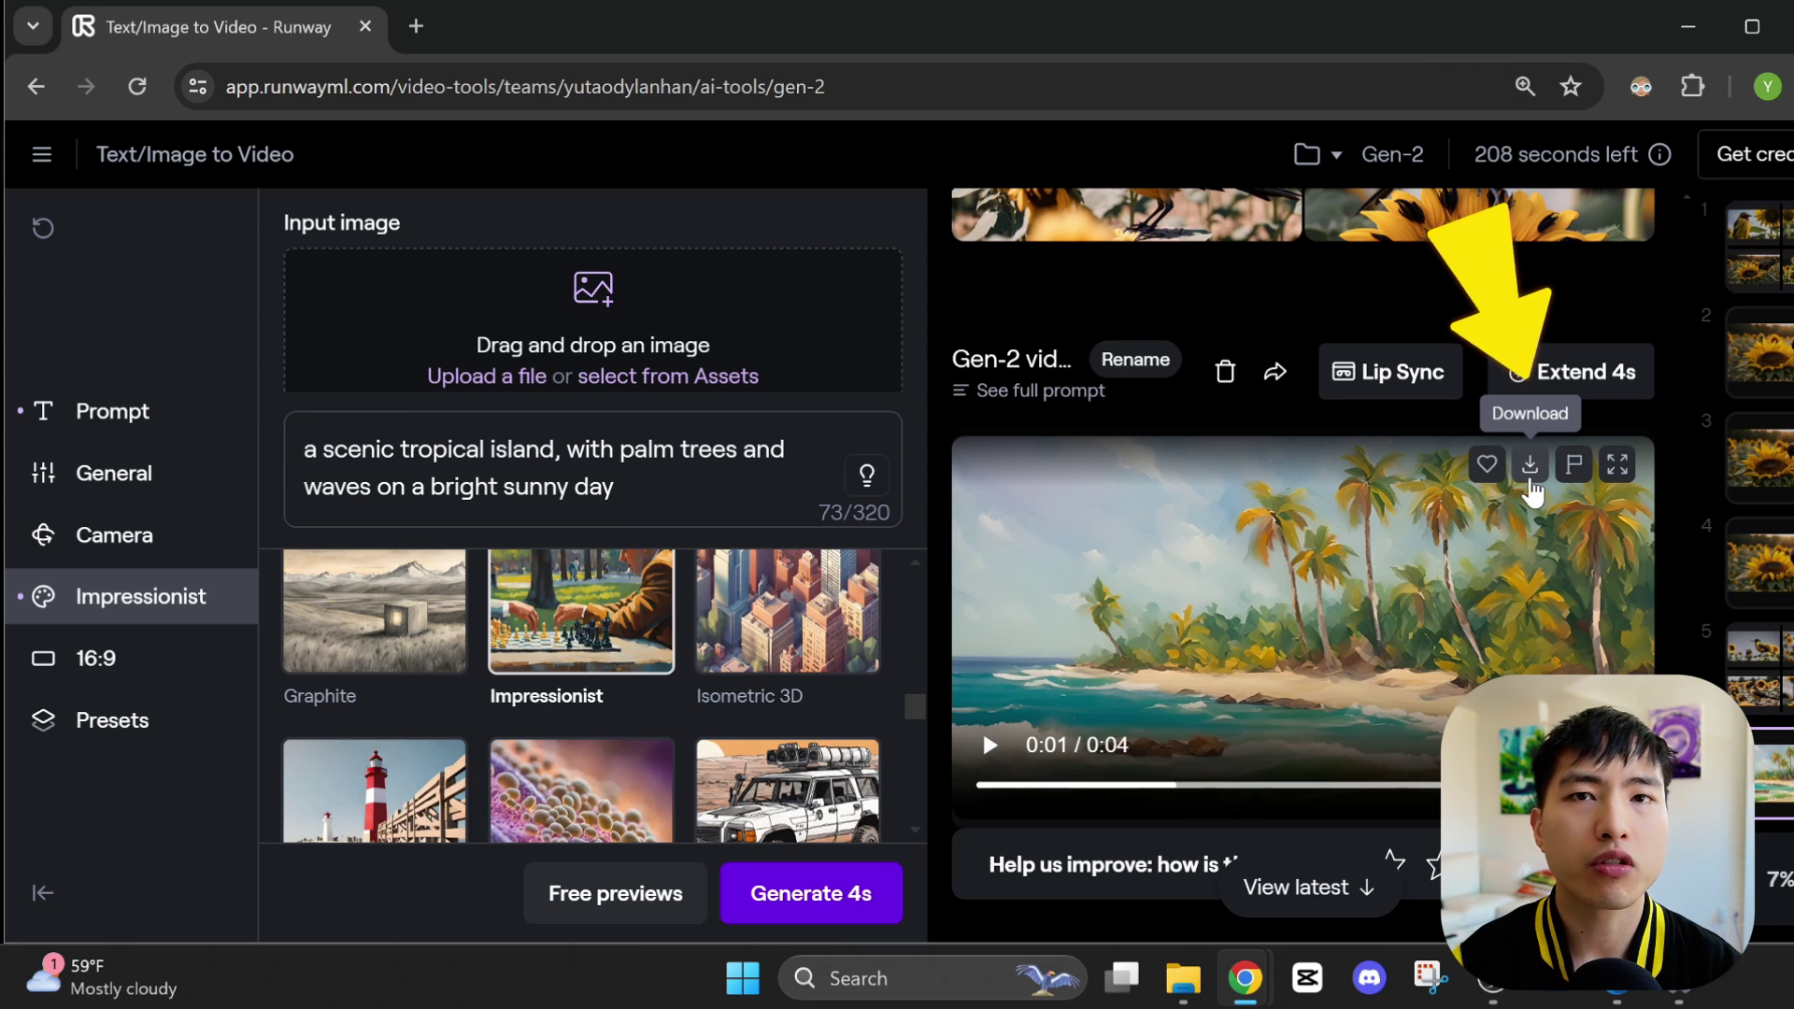
click(1531, 480)
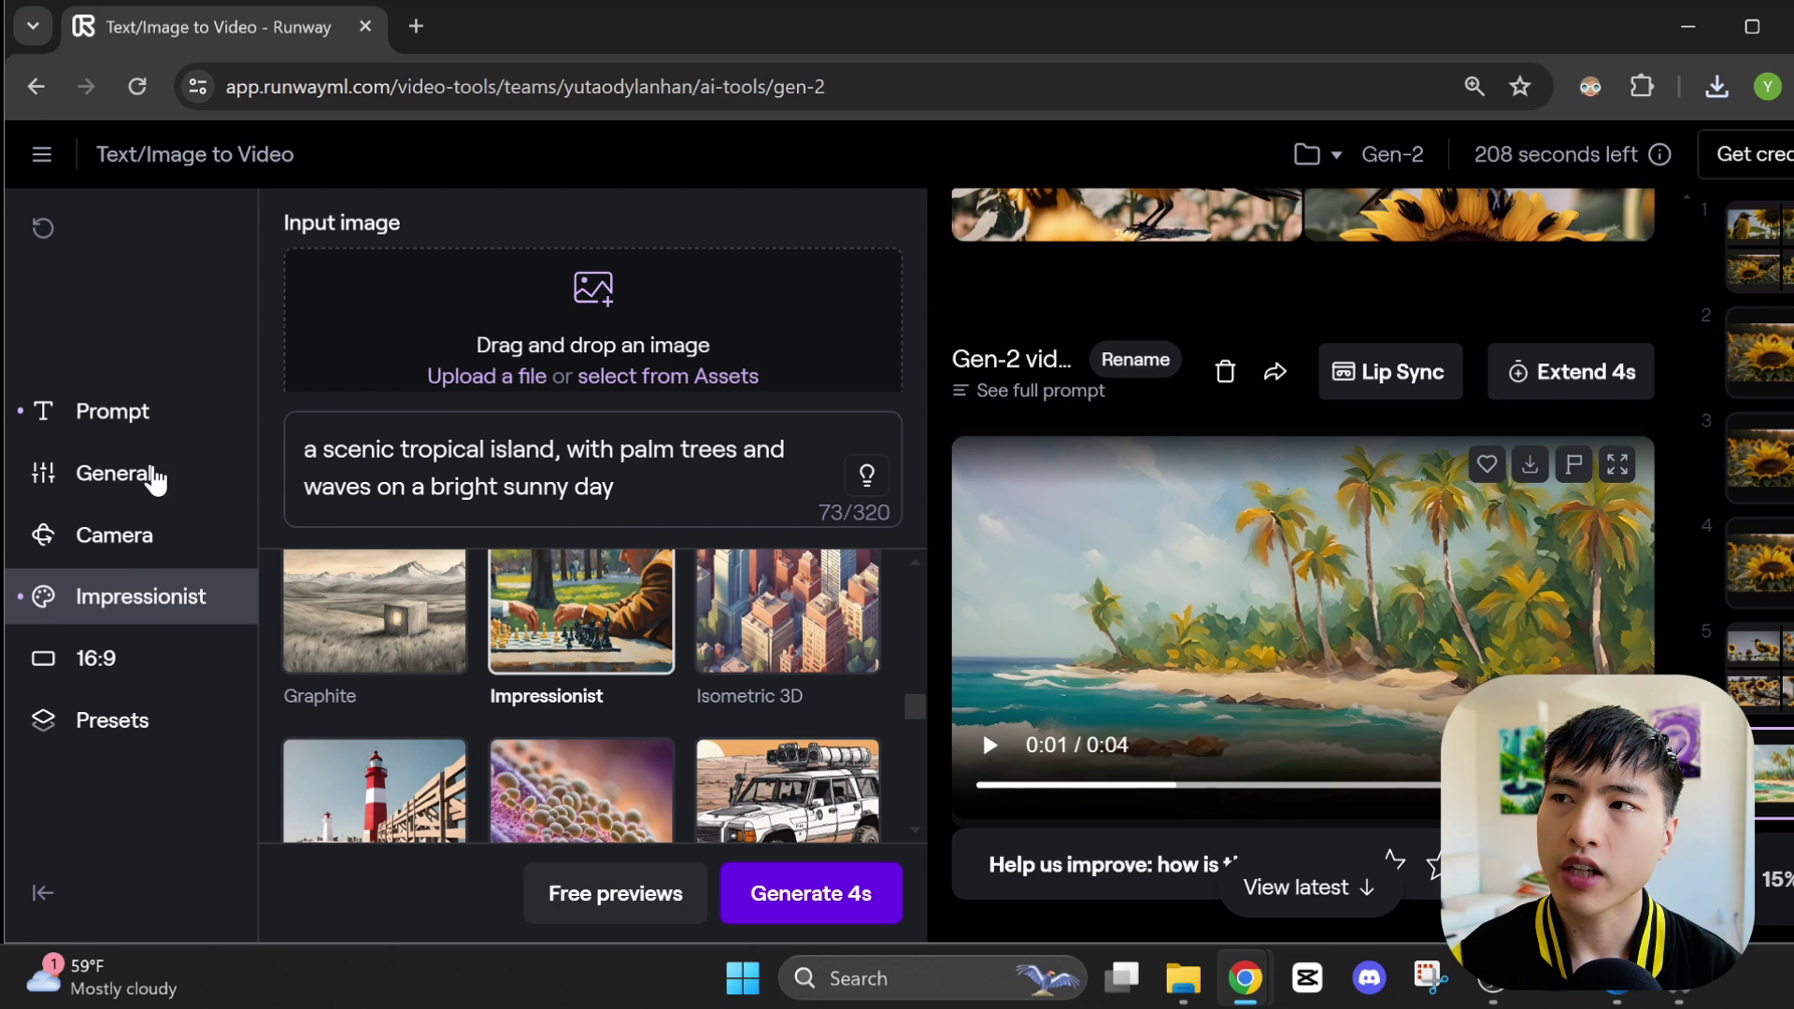
Set the video aspect ratio to 21:9.
click(157, 660)
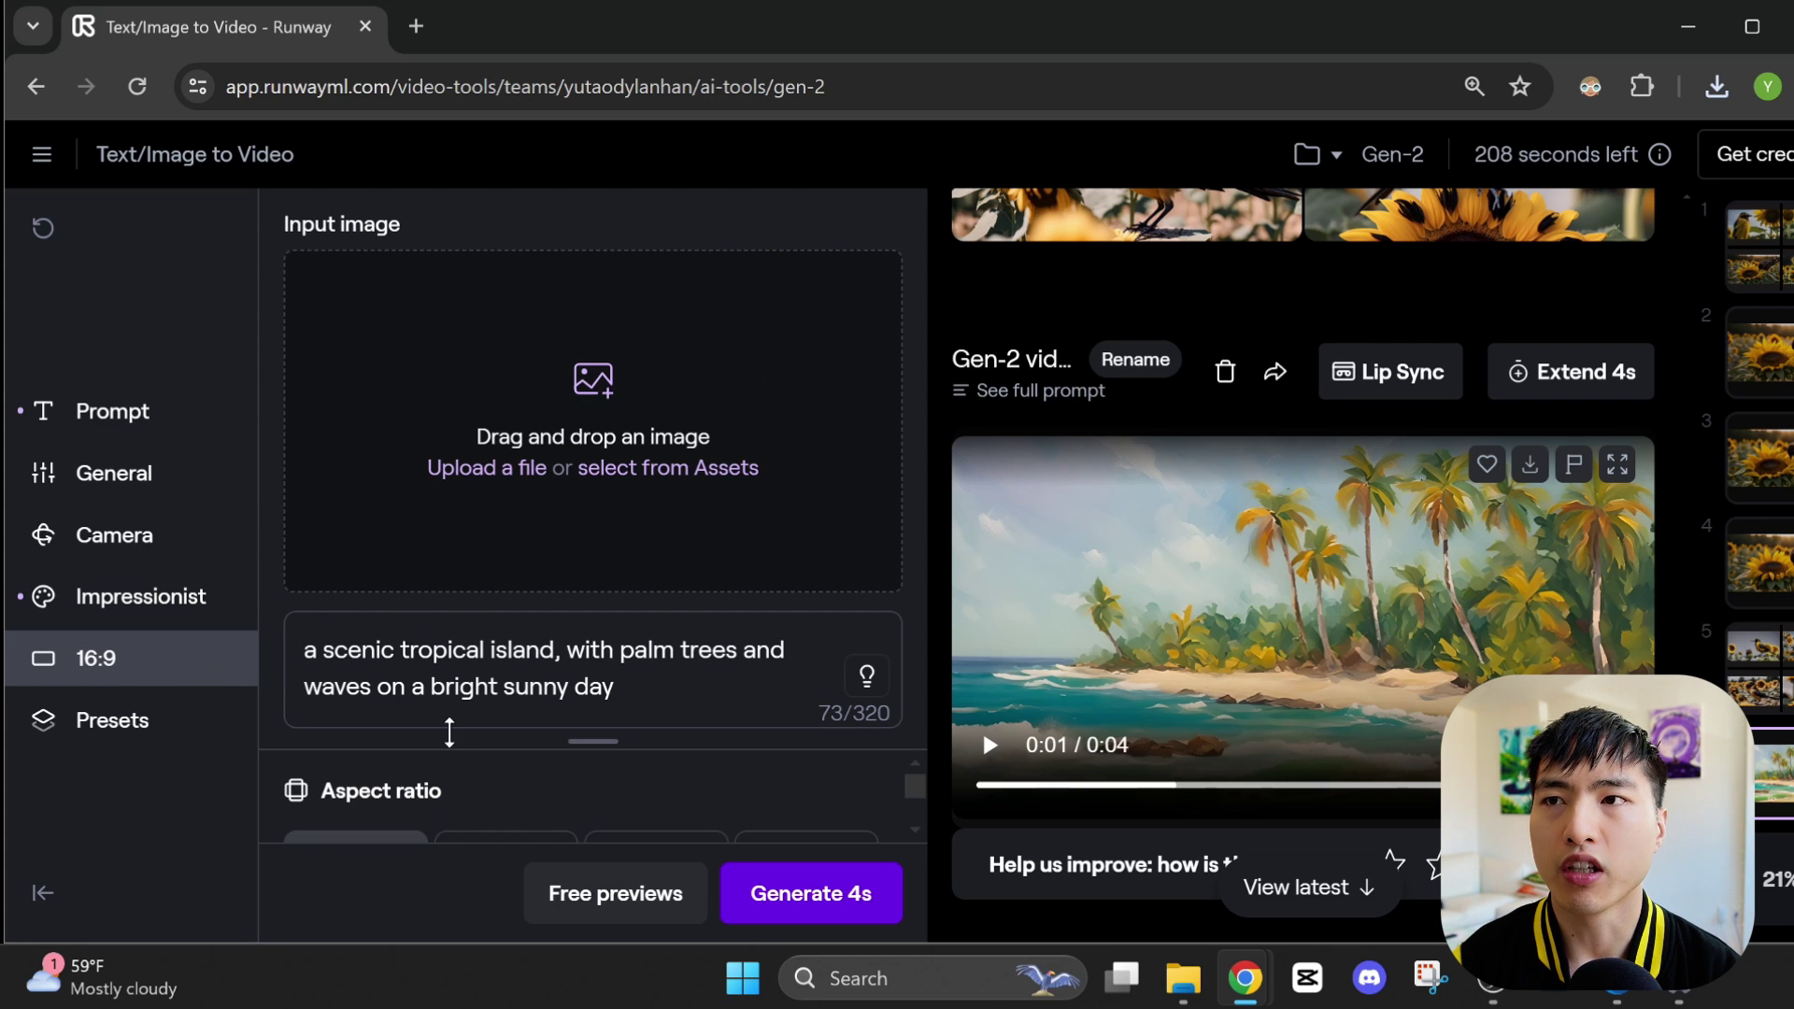
drag(445, 748, 459, 586)
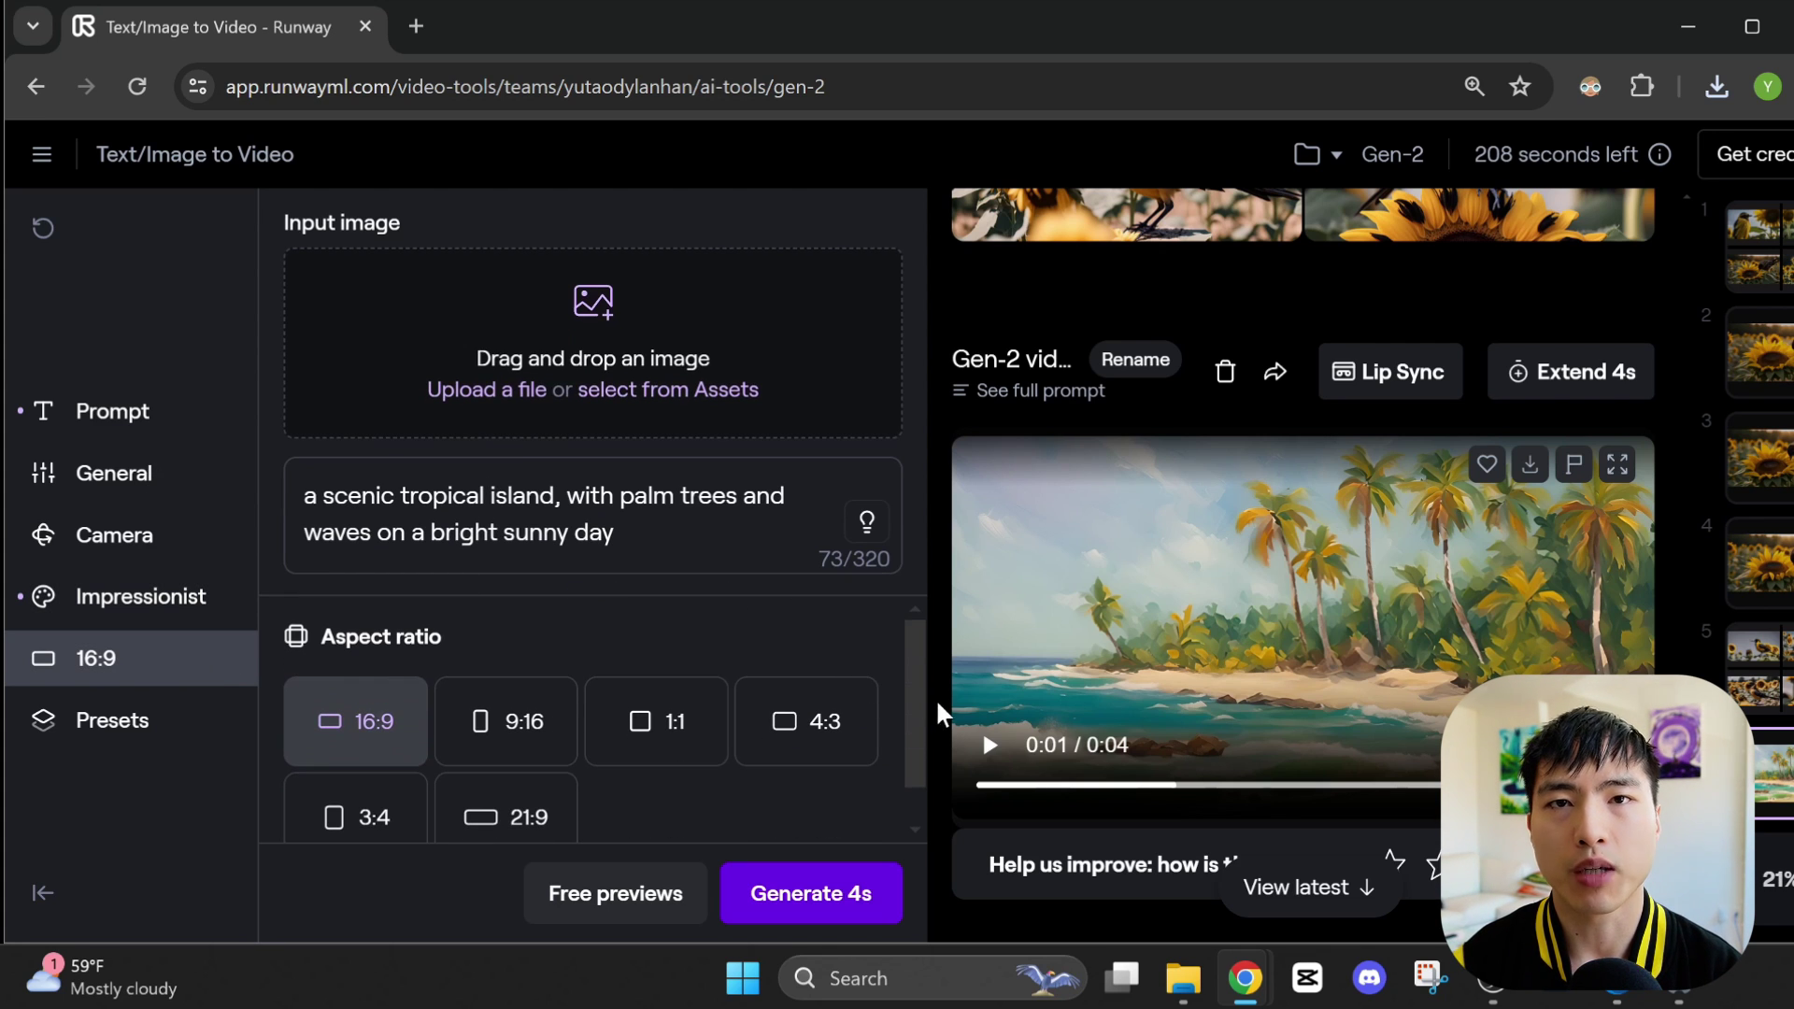
drag(915, 675, 925, 727)
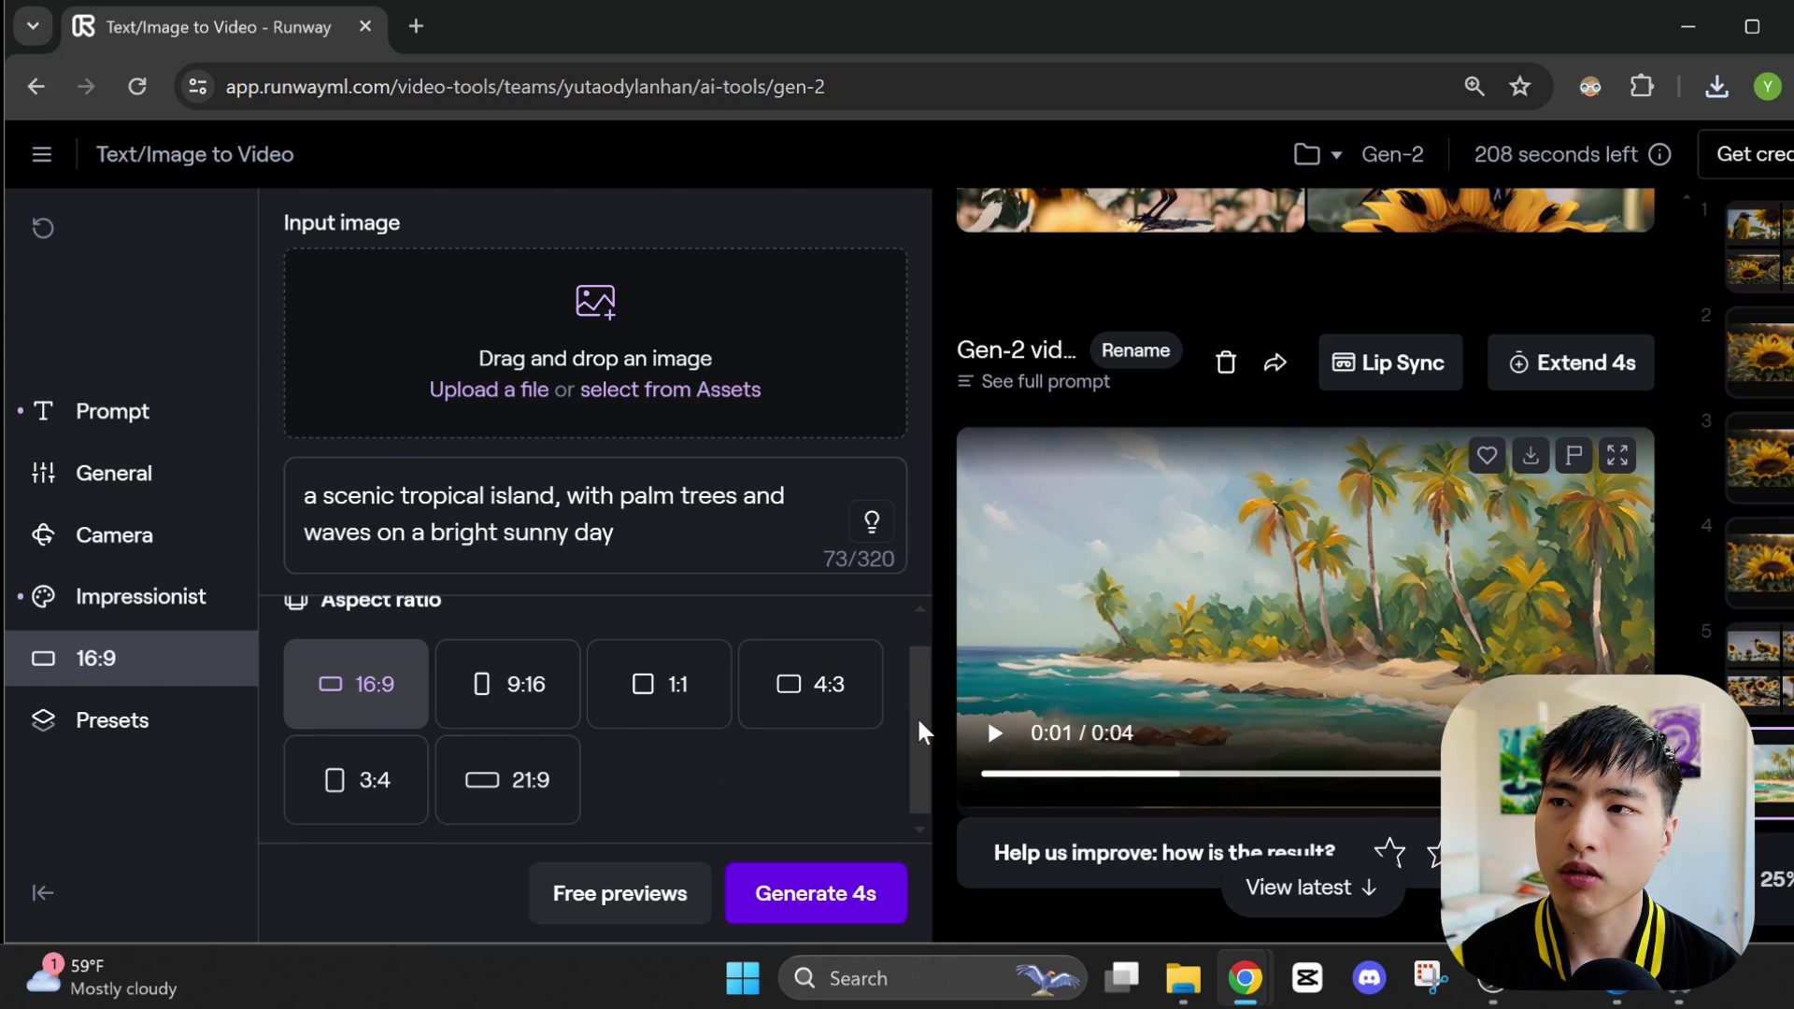
click(492, 725)
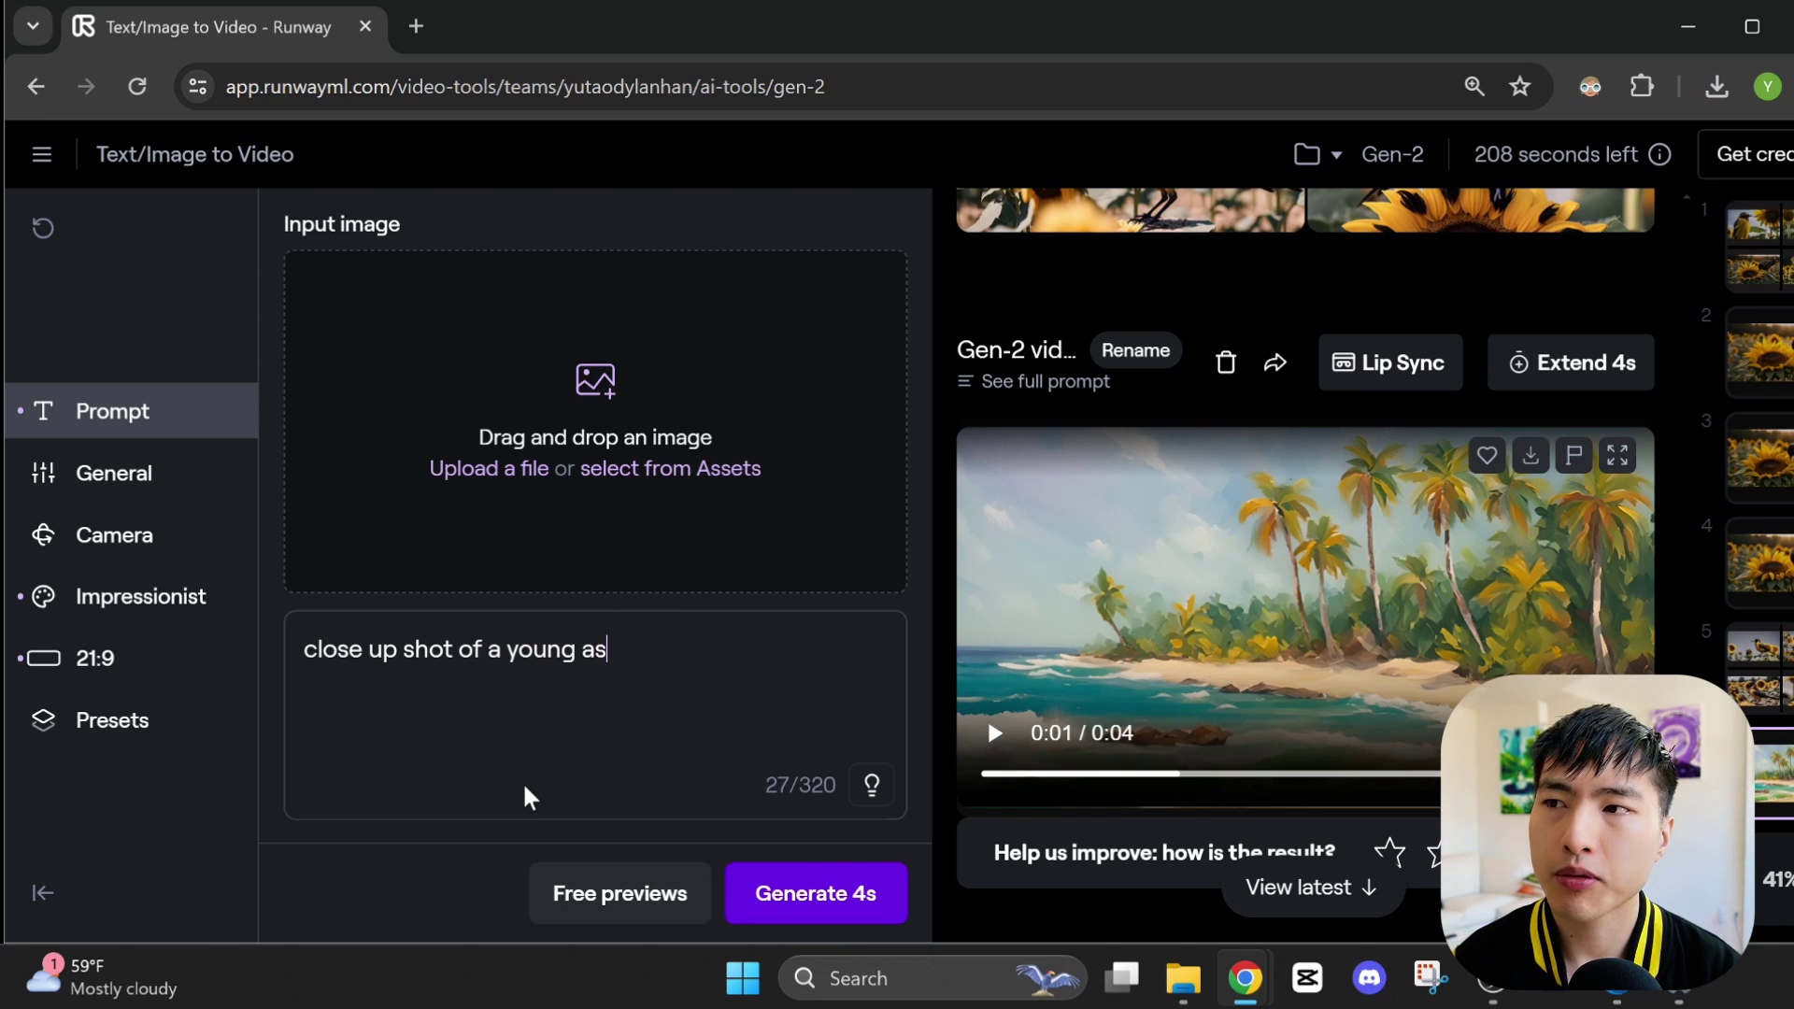
Prompt a woman on a Paris rooftop at golden hour, enhance it, and generate free previews.
text(oman on a rooftop in Paris during golden hour.)
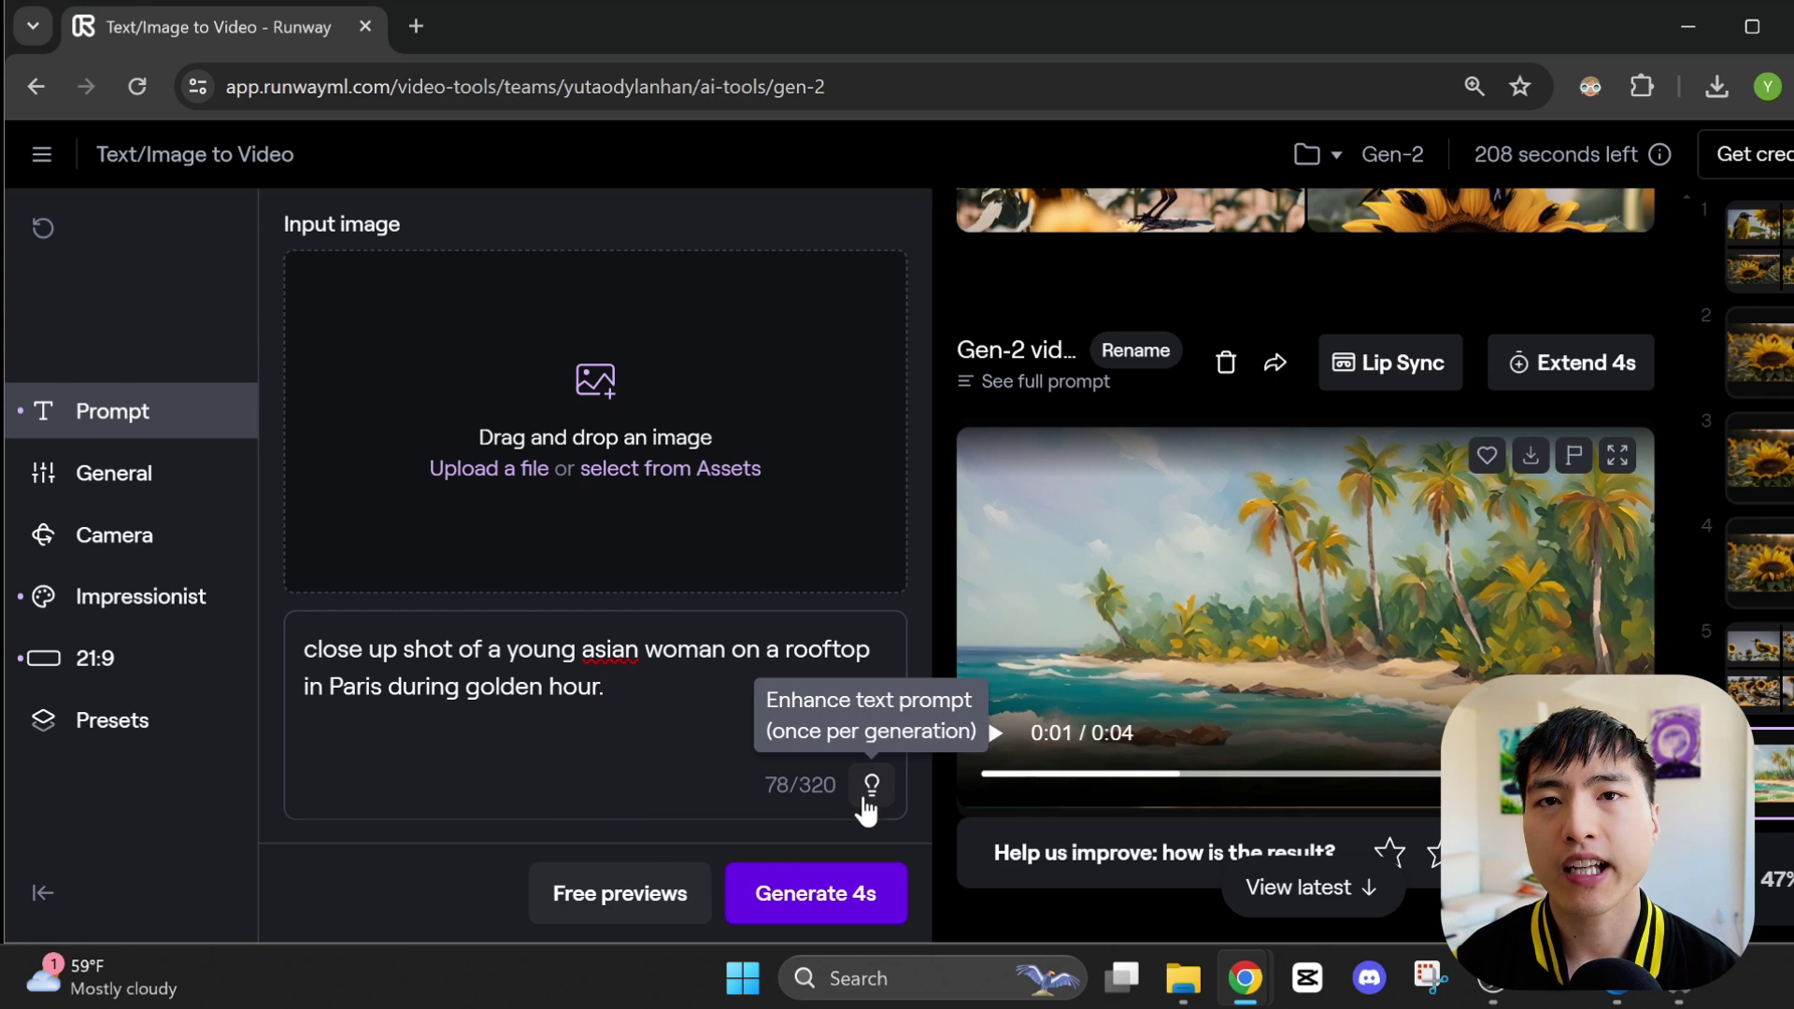
click(869, 792)
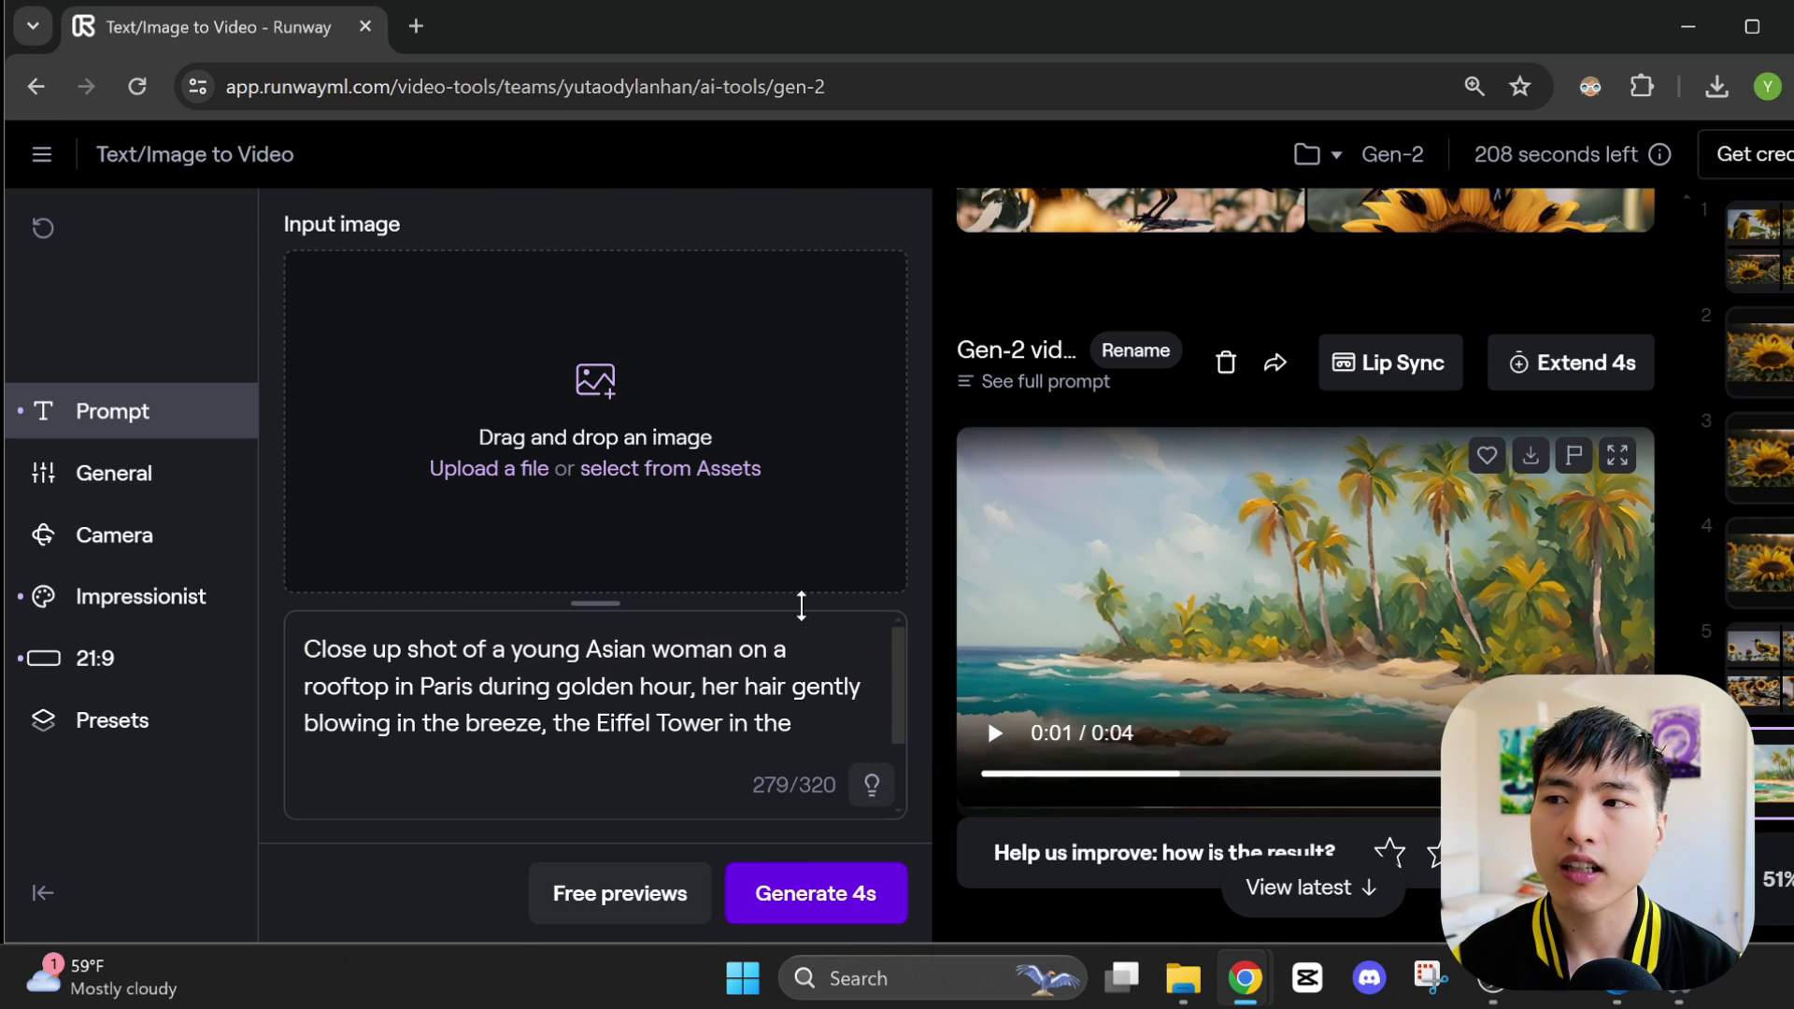
drag(801, 605, 813, 488)
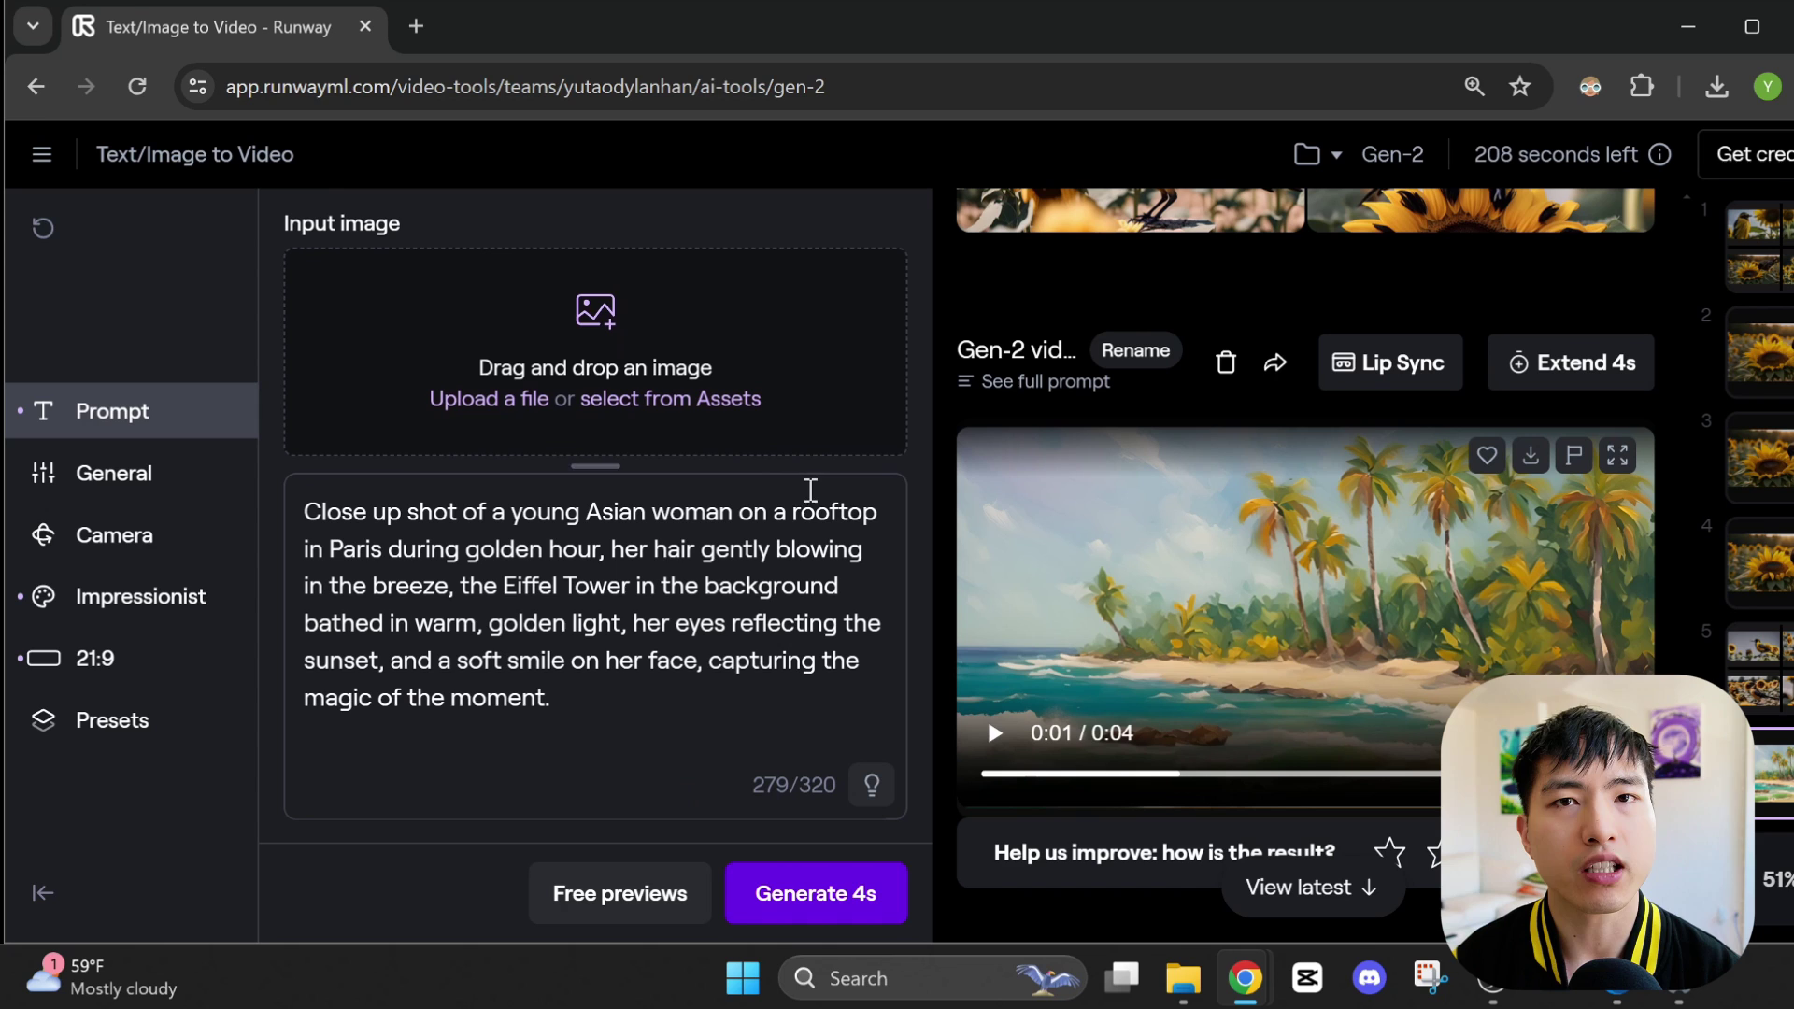
drag(460, 586, 636, 585)
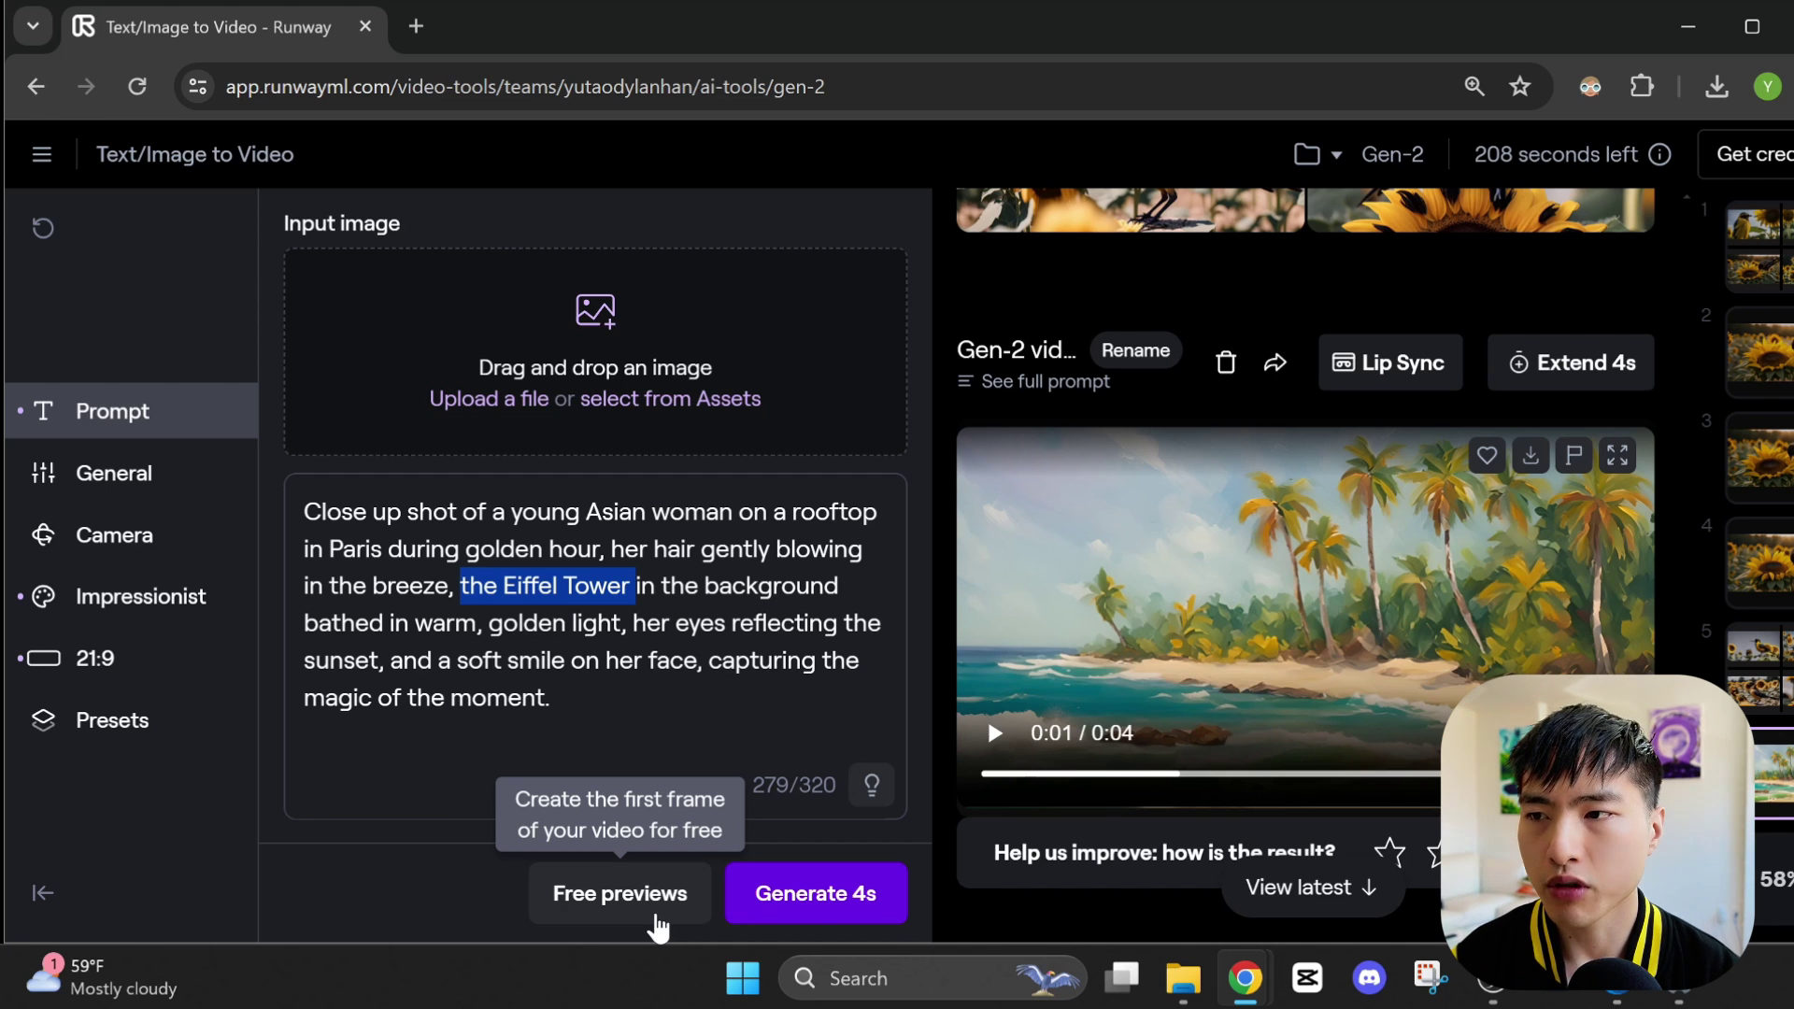
click(658, 928)
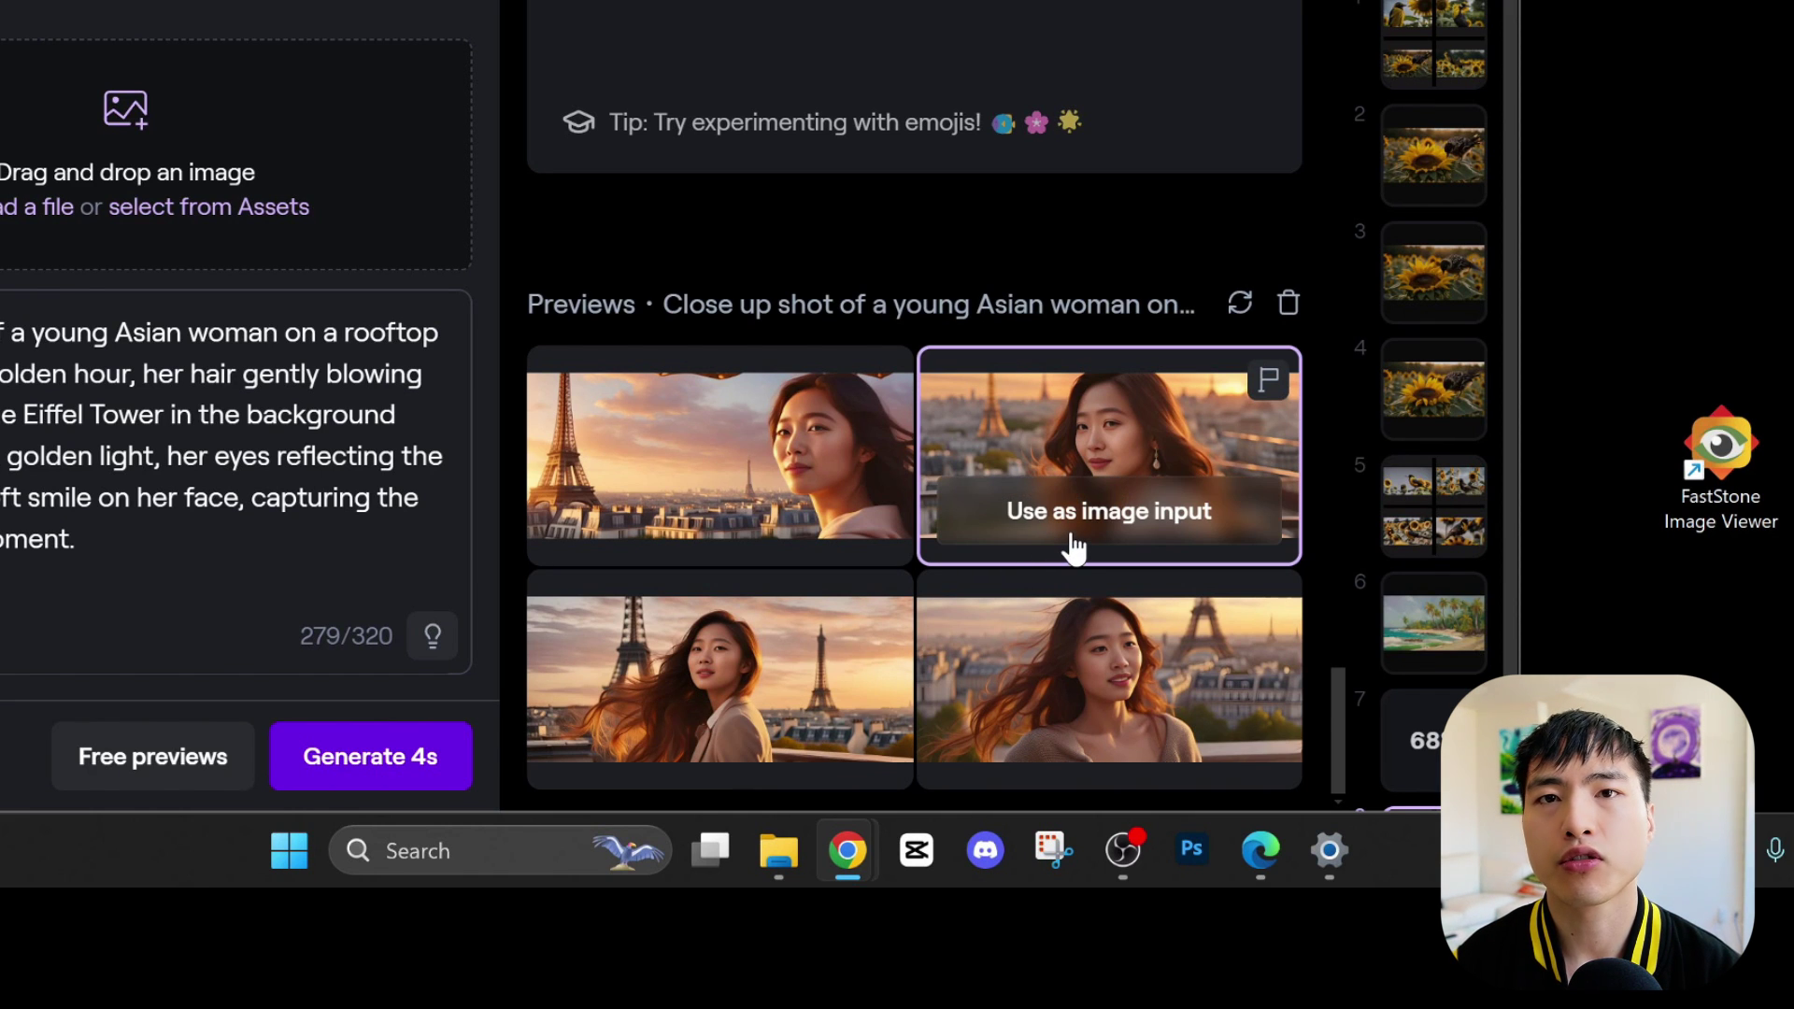
Make a 4-second video from a rooftop preview and open its Extend Video settings.
click(1075, 547)
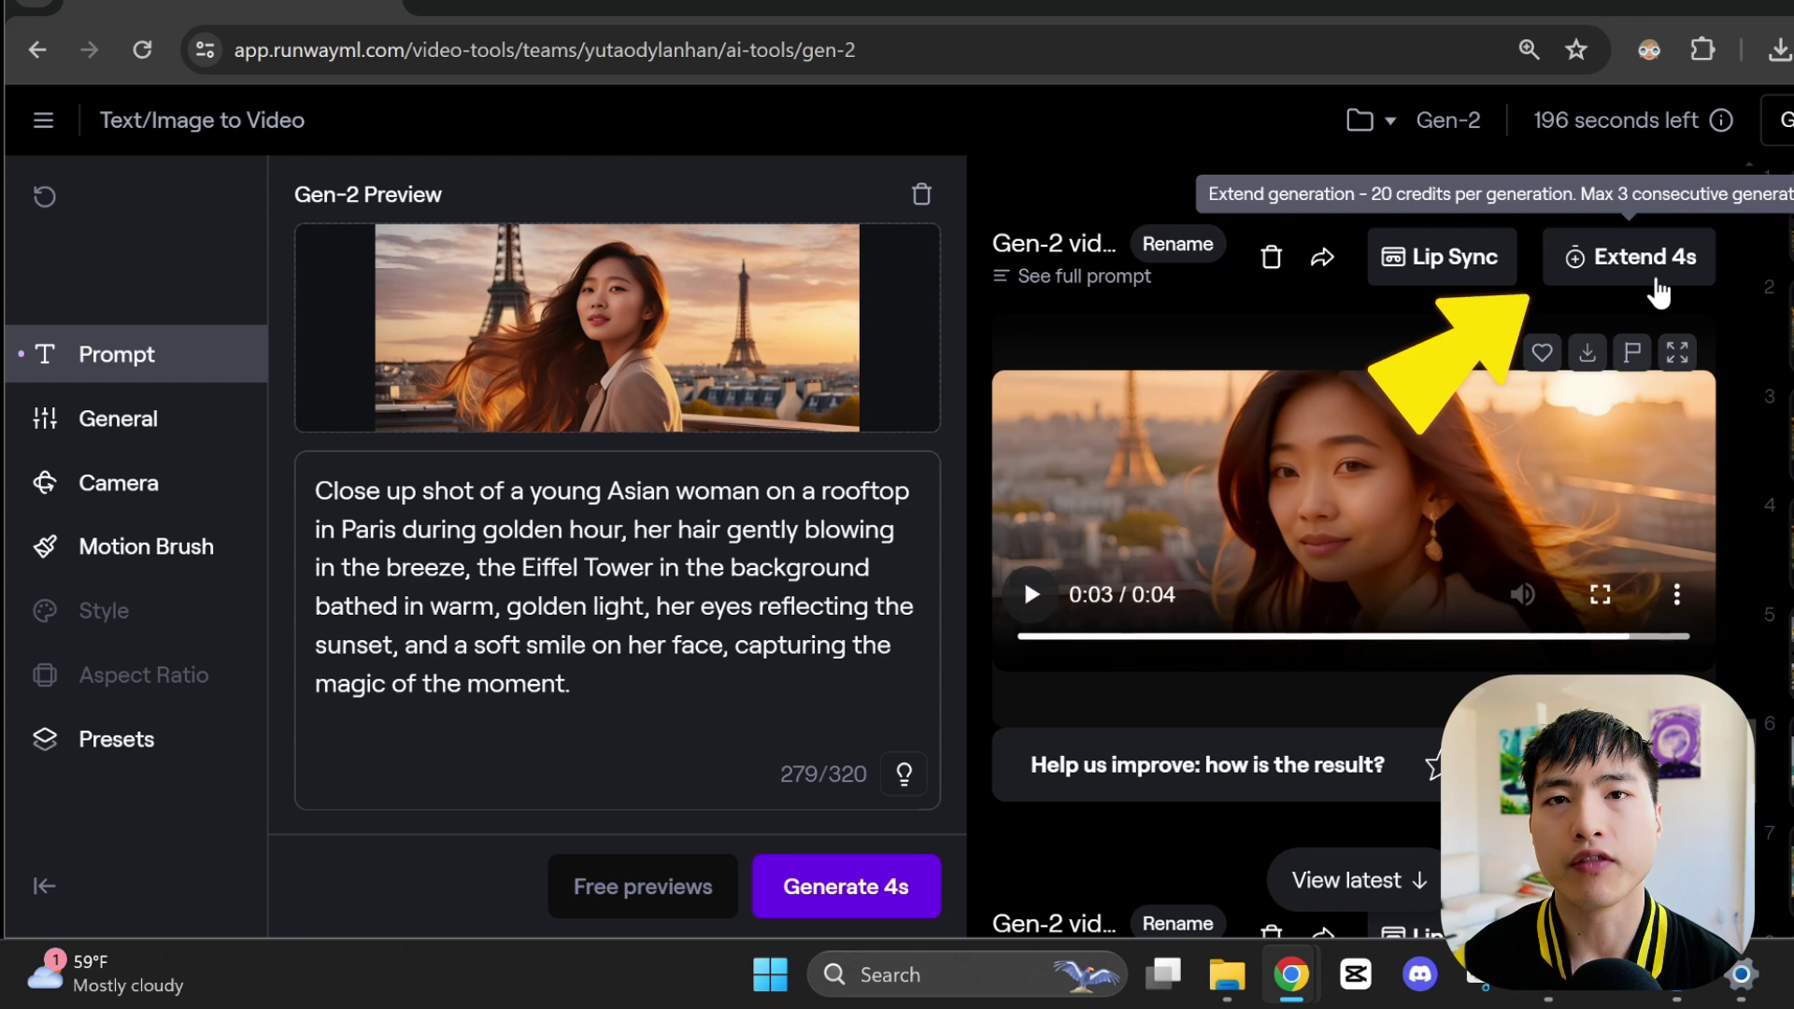
click(1655, 276)
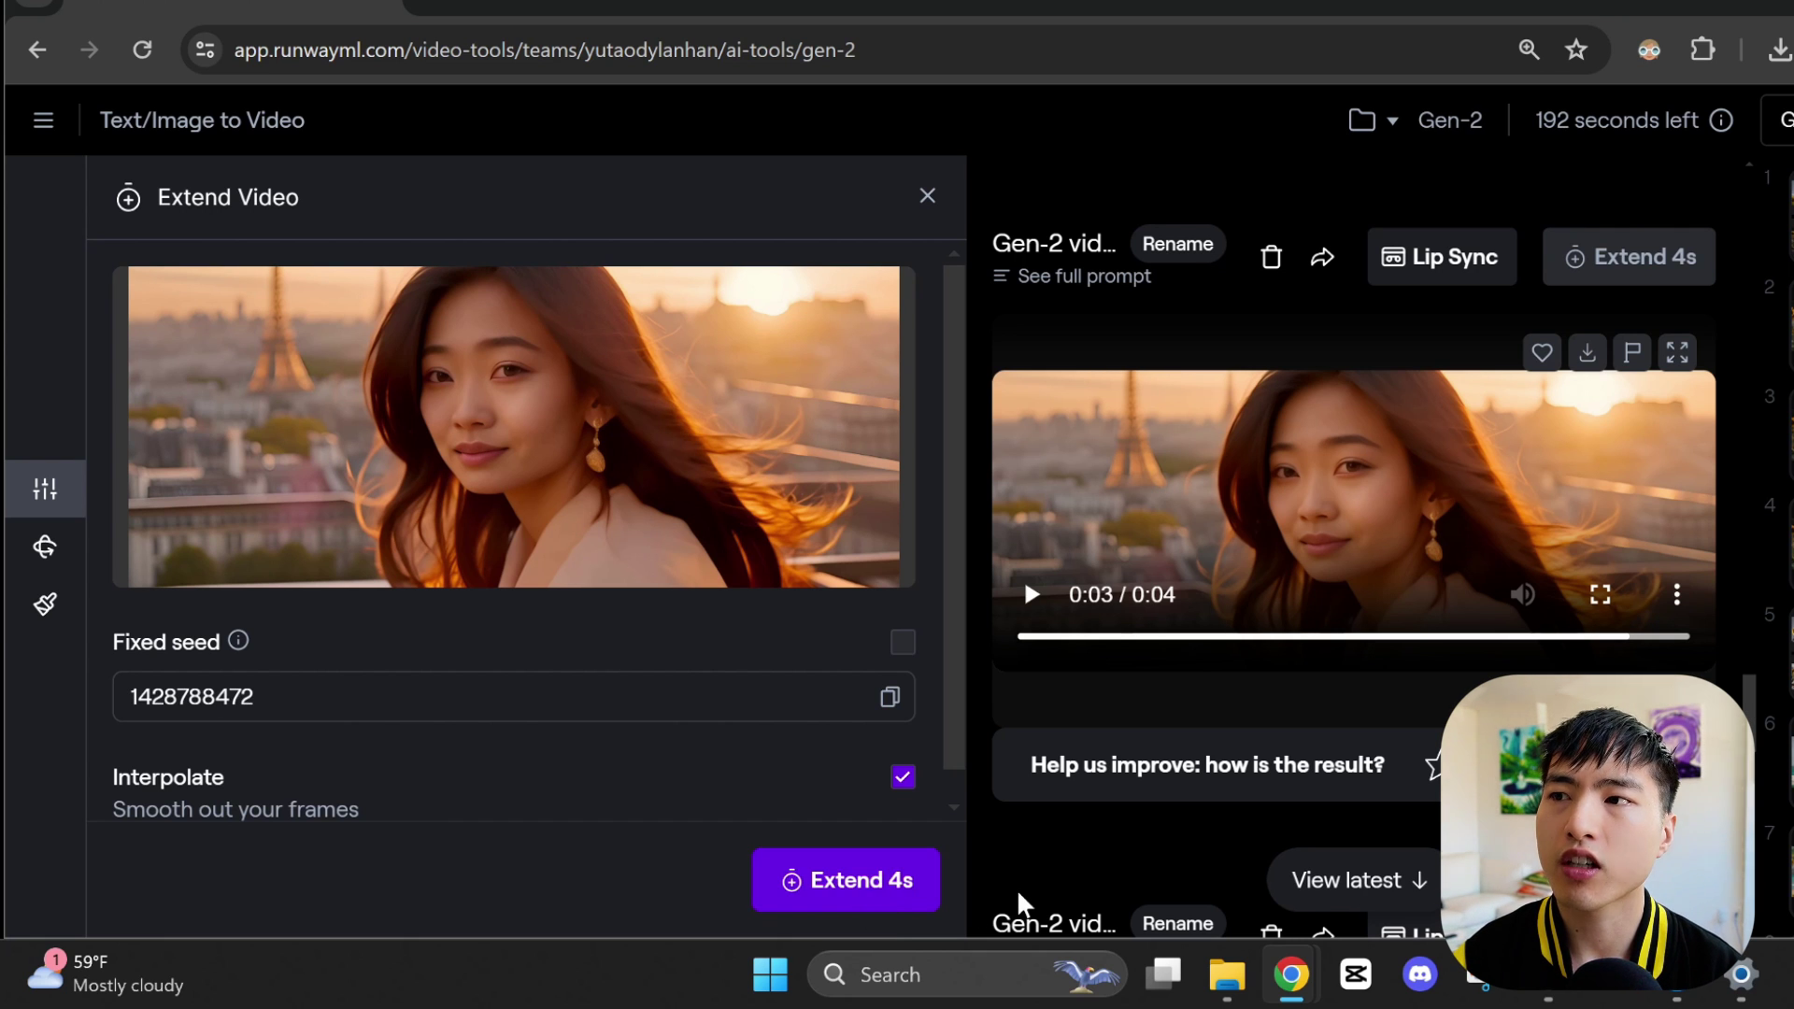
Scroll the results feed to review the extended Paris rooftop video.
scroll(1021, 900, down, 10)
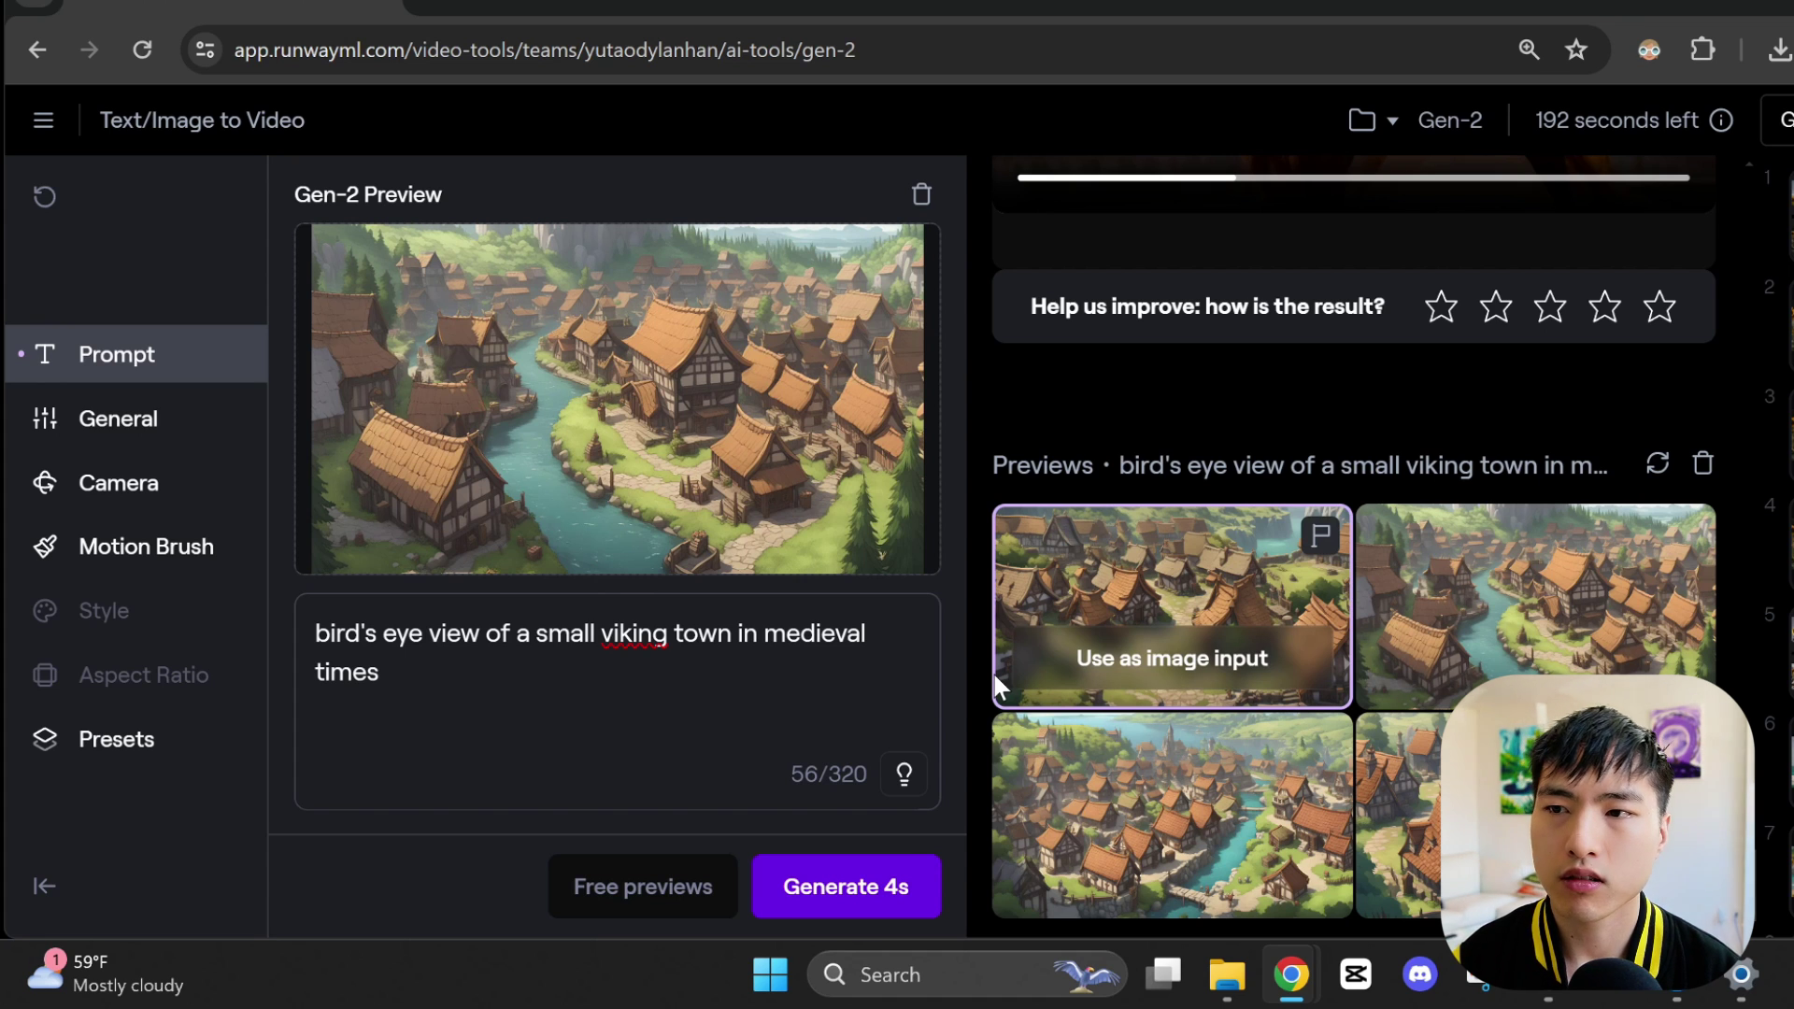
Set the camera to move leftward horizontally with a slight clockwise roll.
click(230, 497)
drag(900, 561, 921, 502)
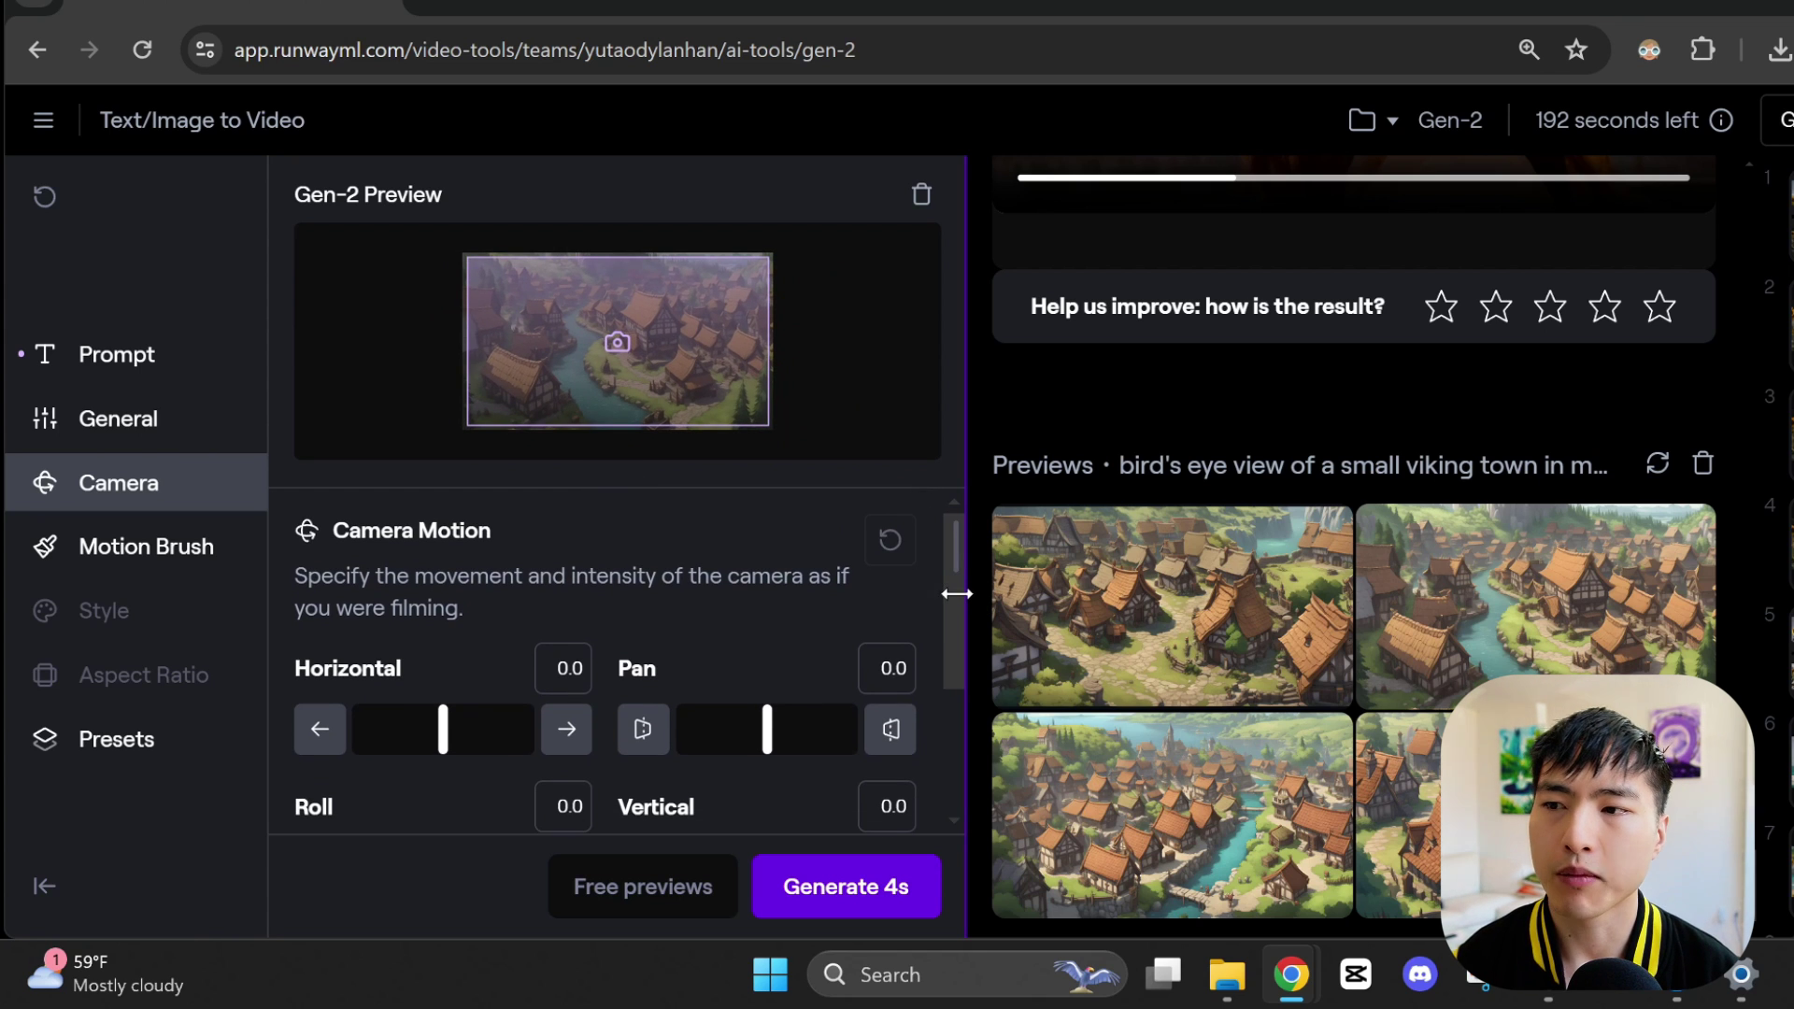
scroll(949, 632, down, 2)
drag(443, 598, 533, 607)
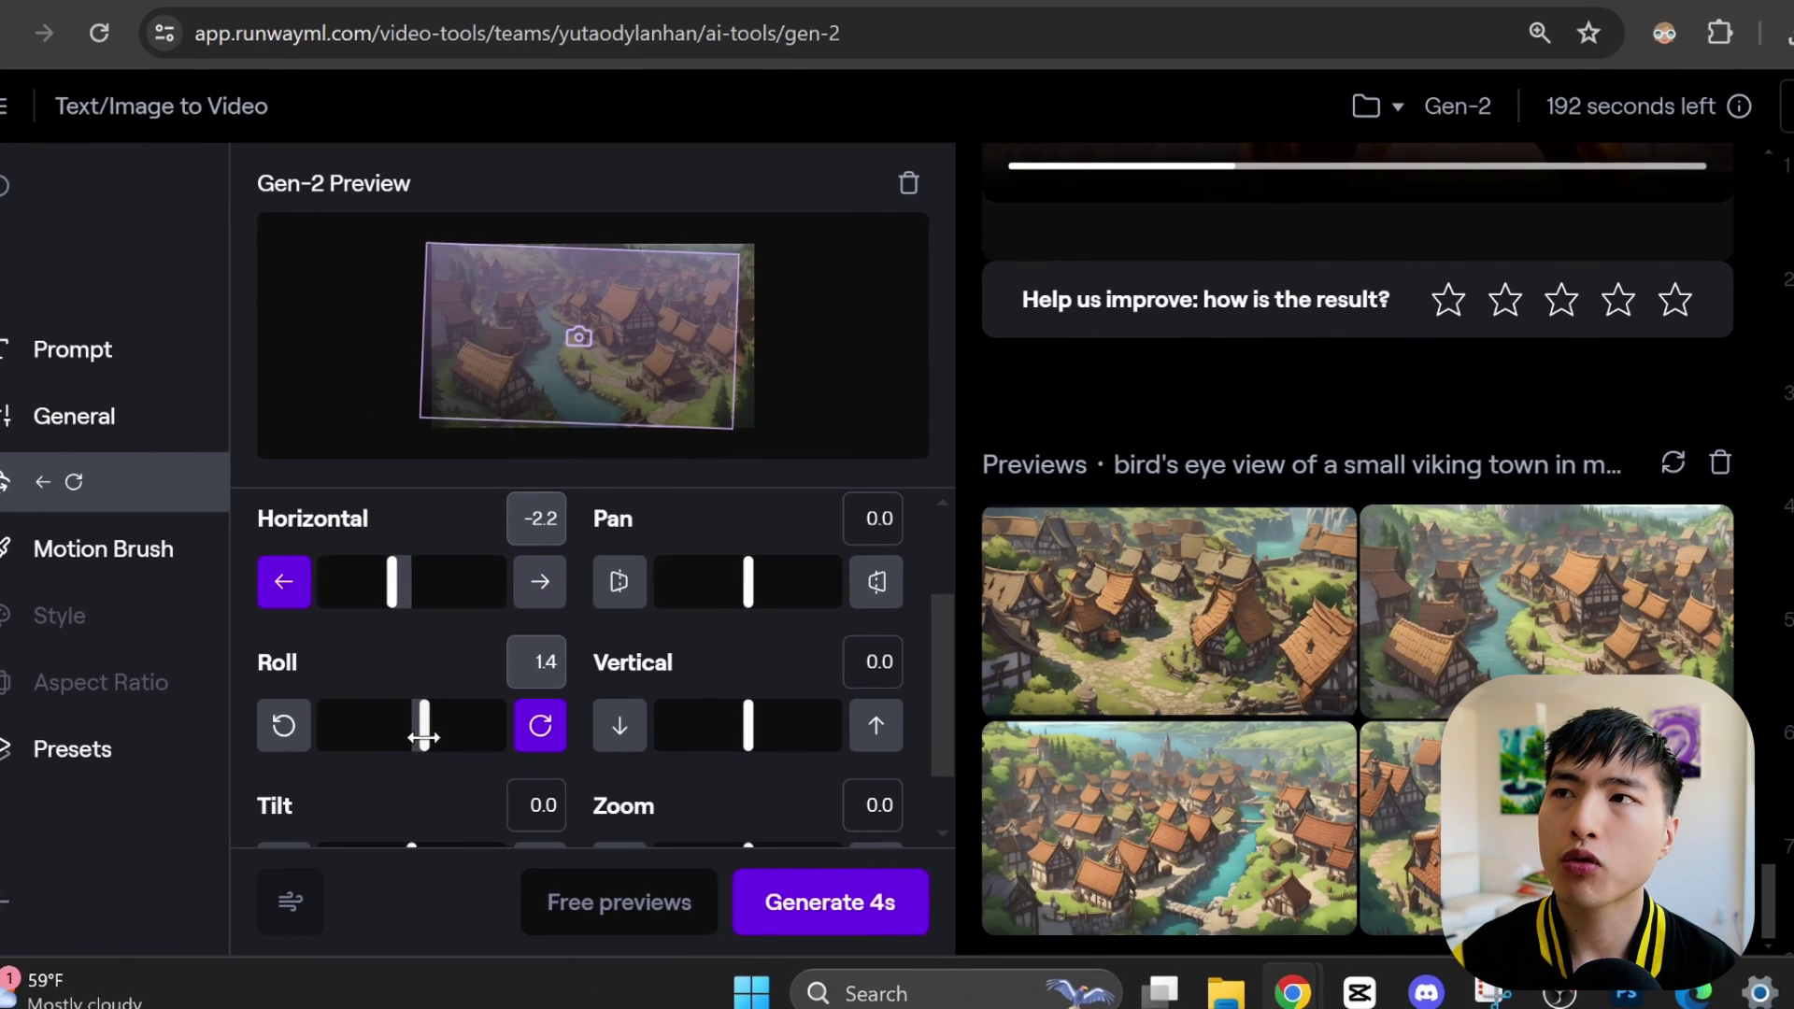
drag(423, 737, 428, 738)
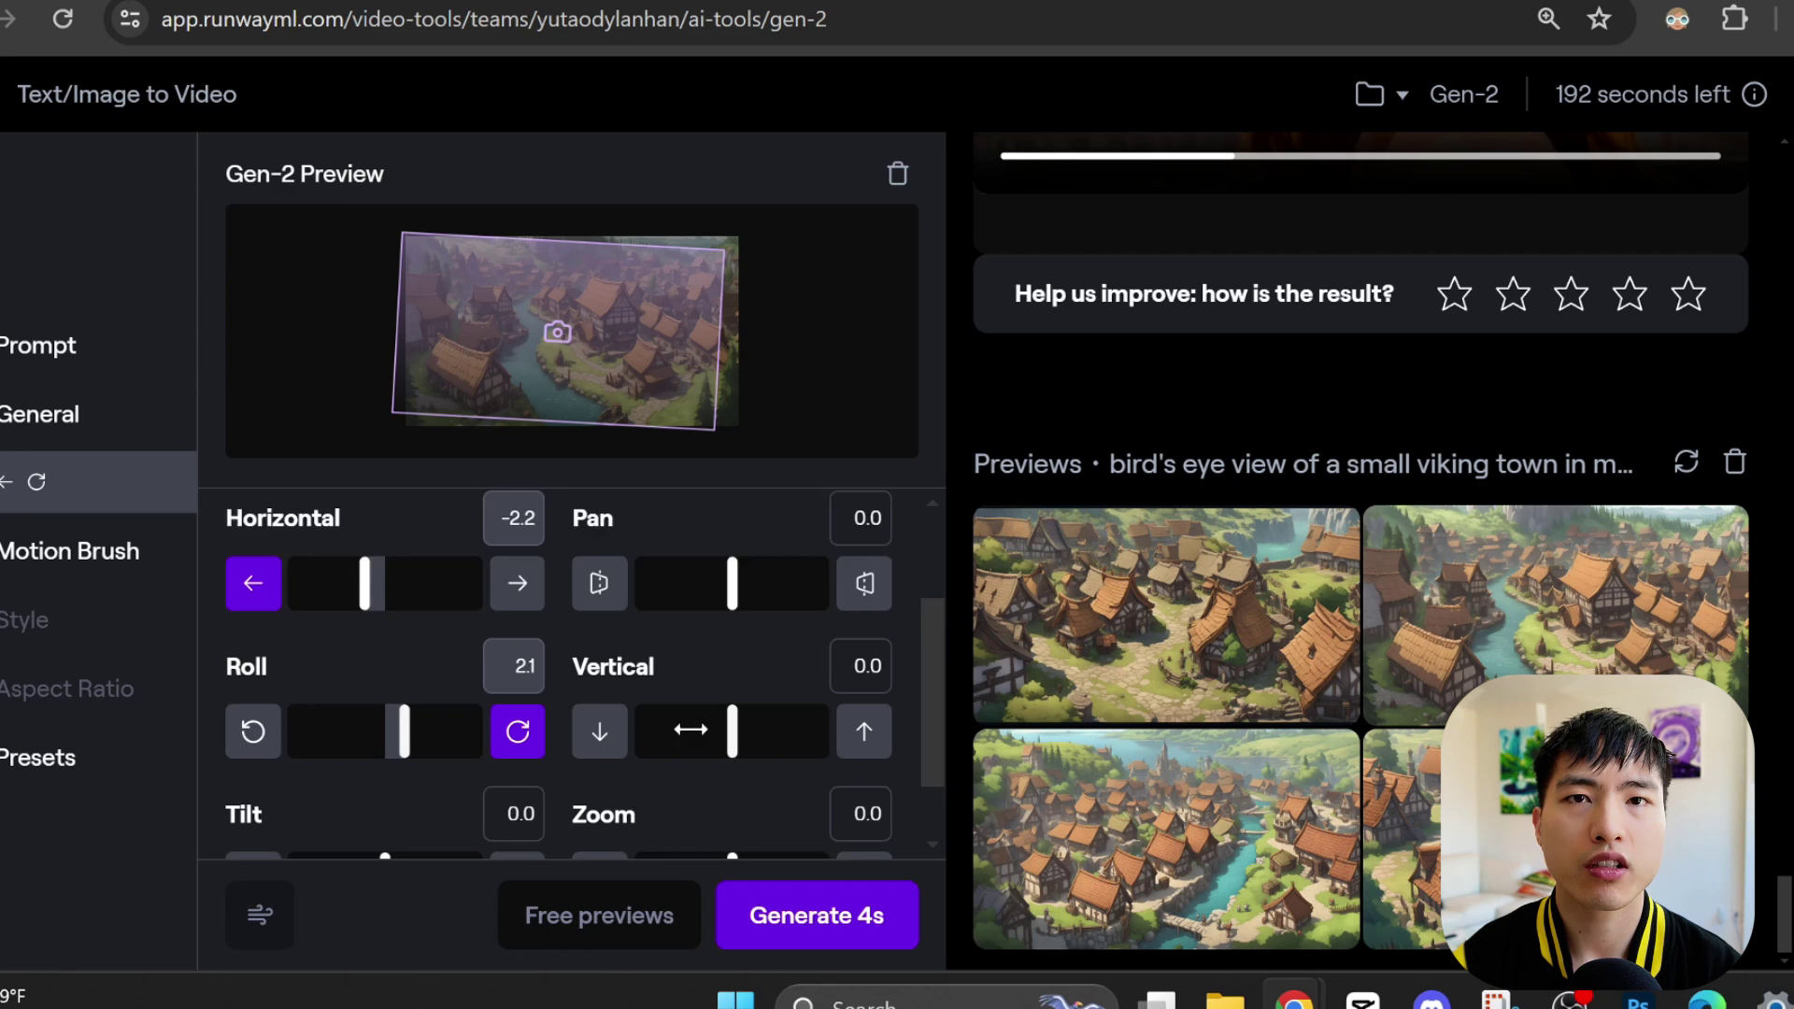
Tilt the camera down to -2.0, zoom out slightly, and pan slightly right.
scroll(579, 729, down, 1)
drag(378, 790, 364, 791)
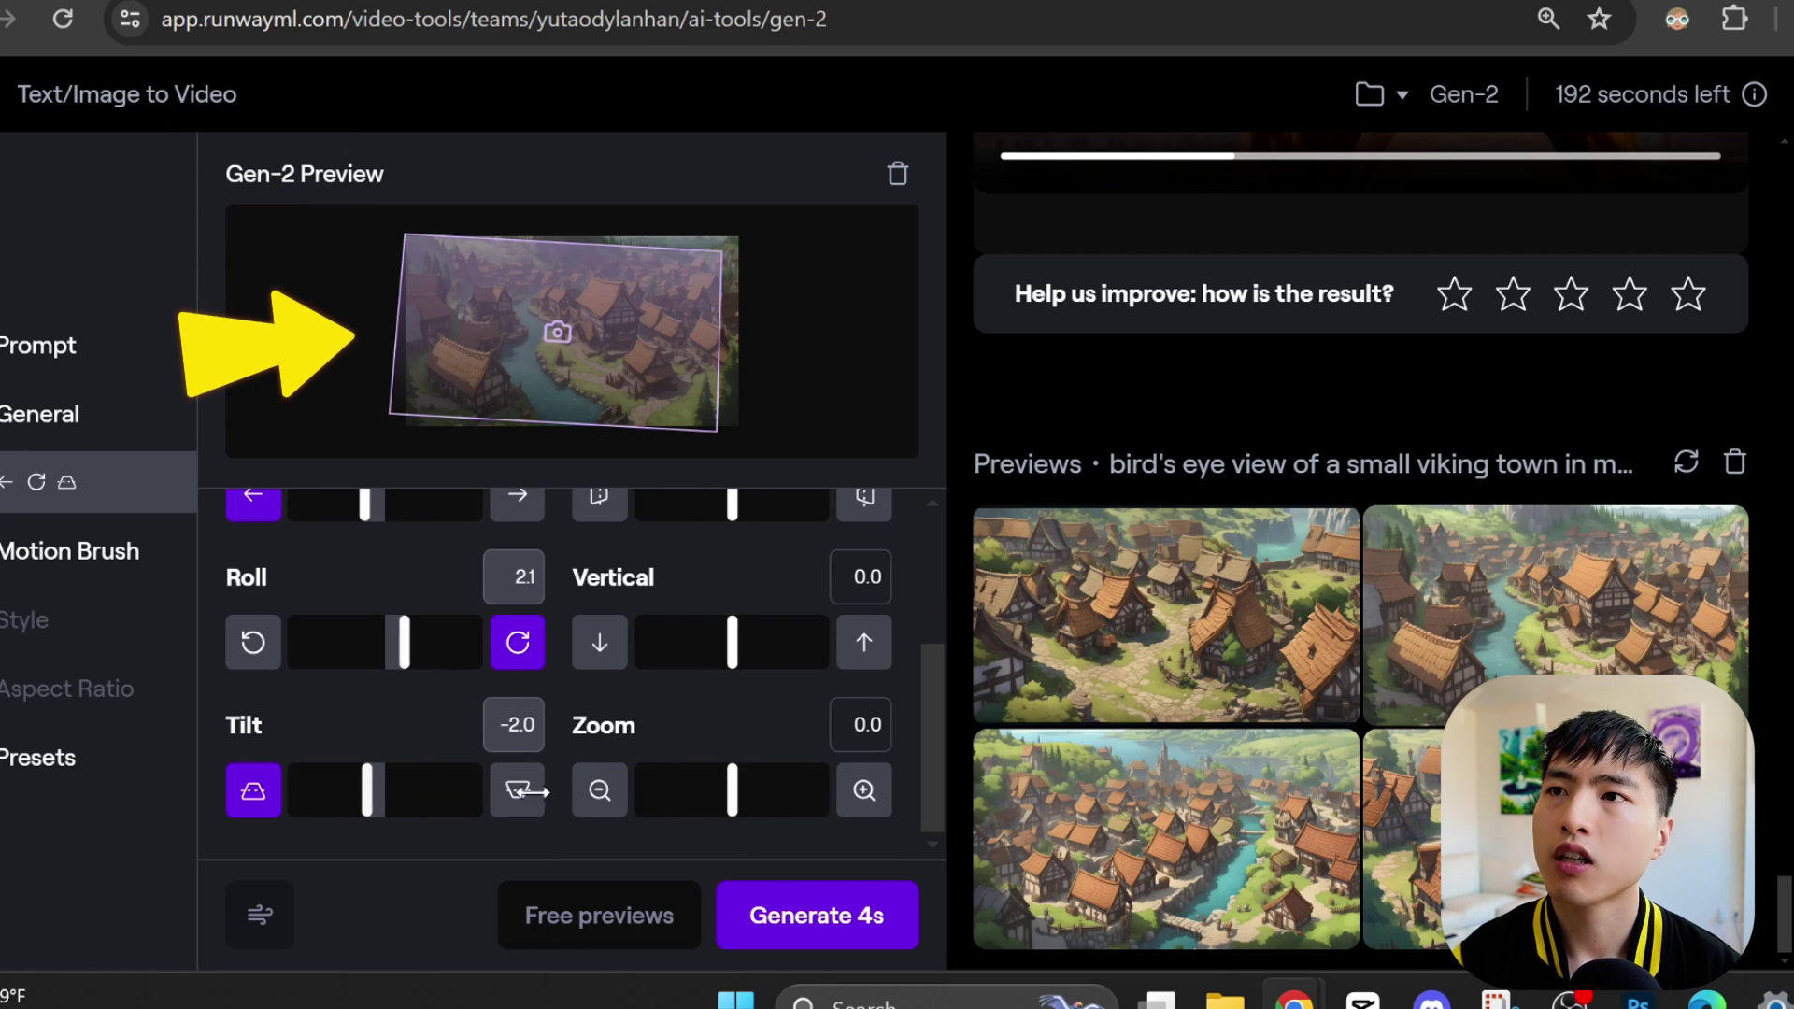
drag(732, 790, 708, 802)
scroll(788, 755, up, 2)
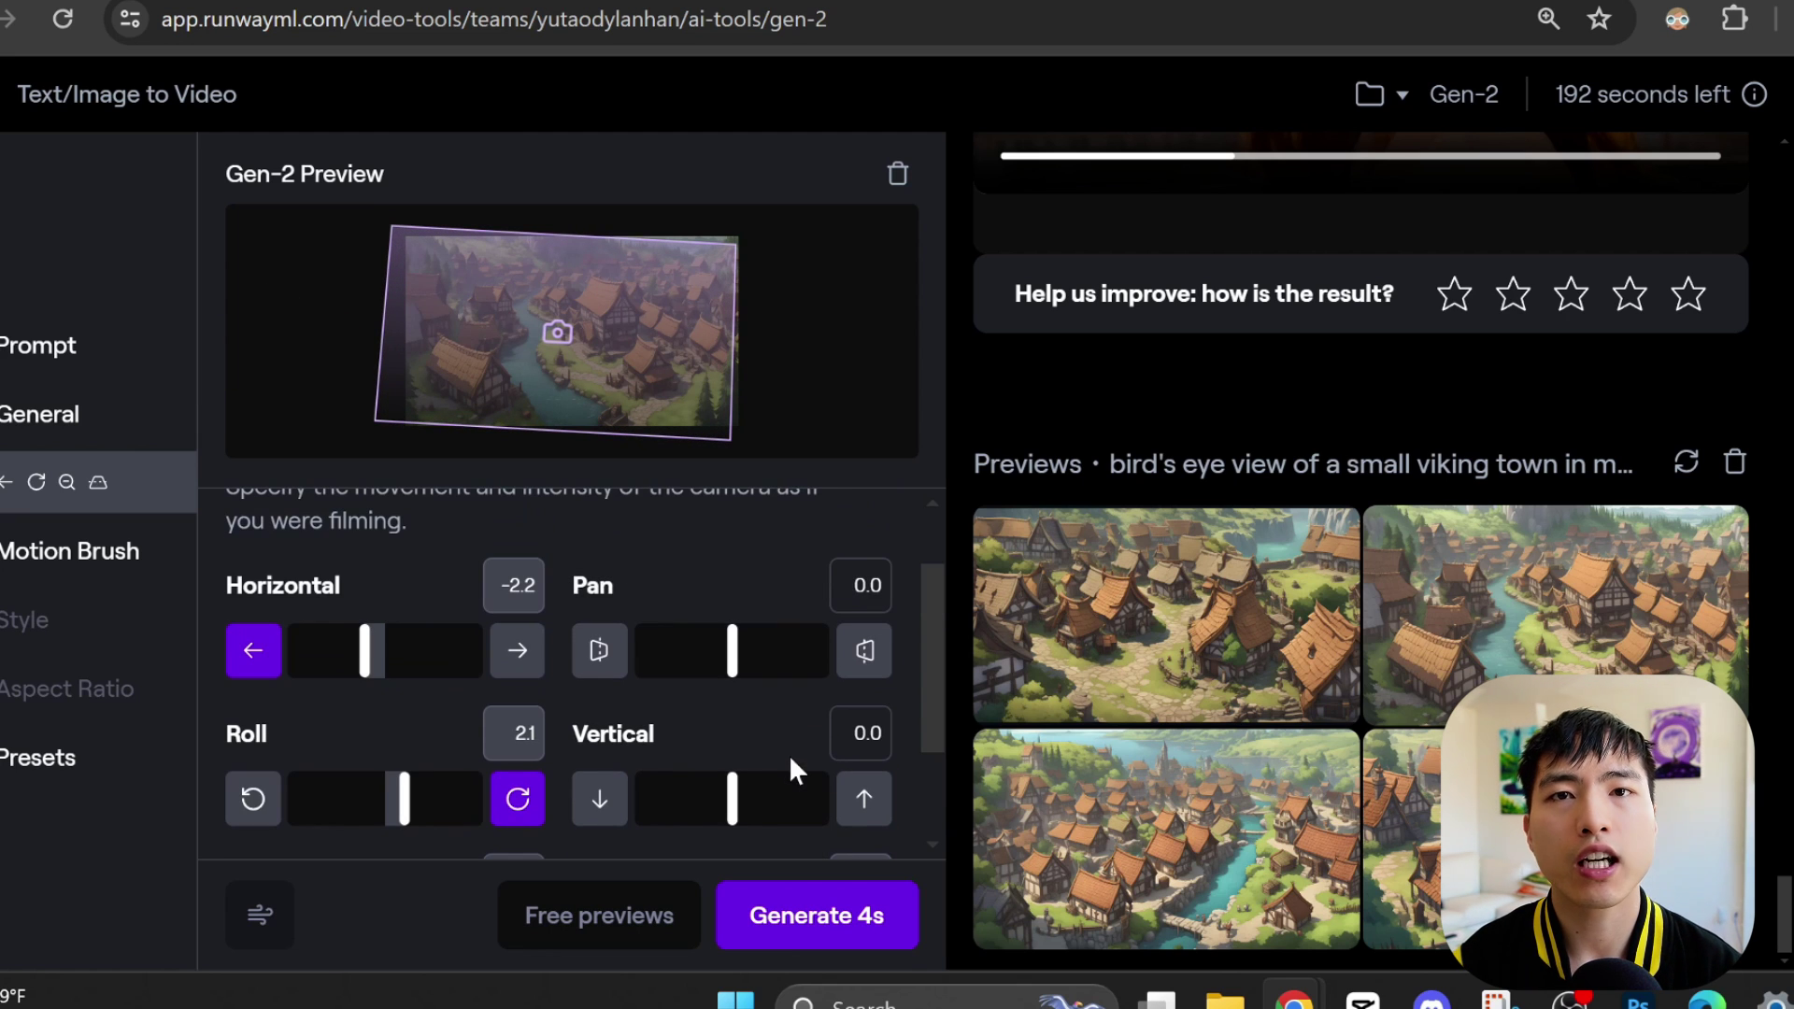
drag(731, 653, 751, 663)
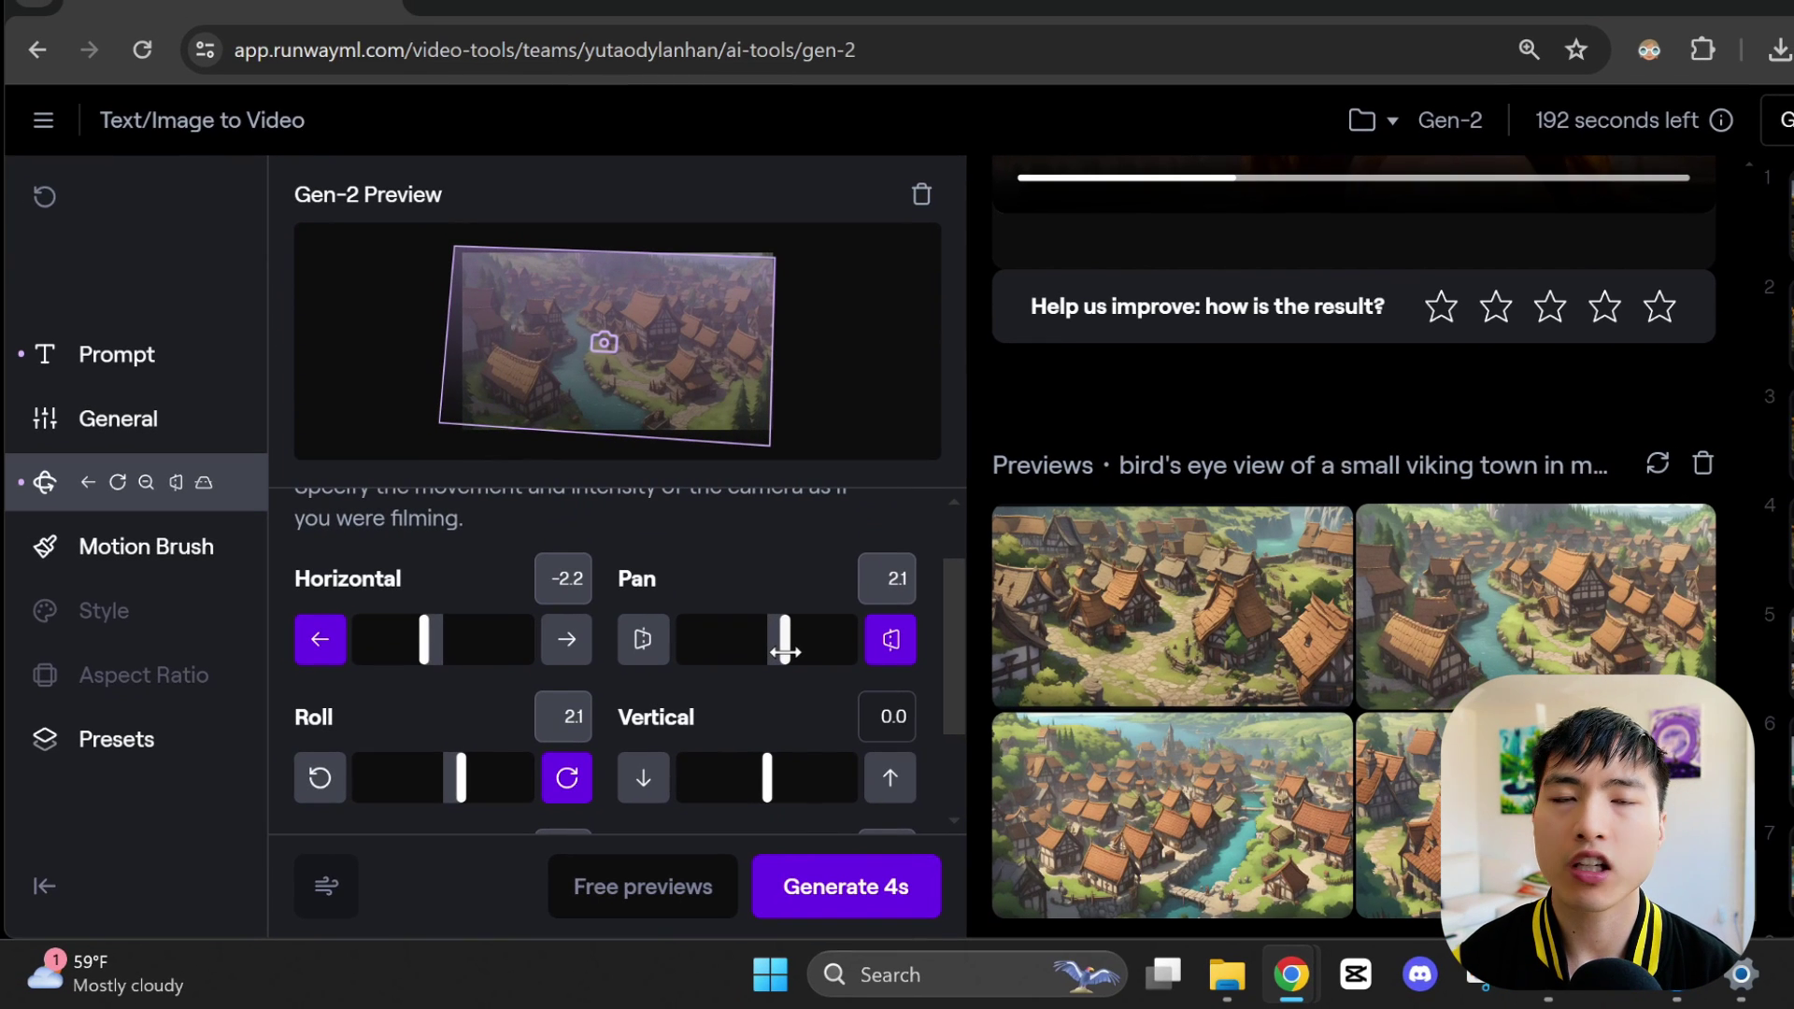
scroll(788, 651, down, 2)
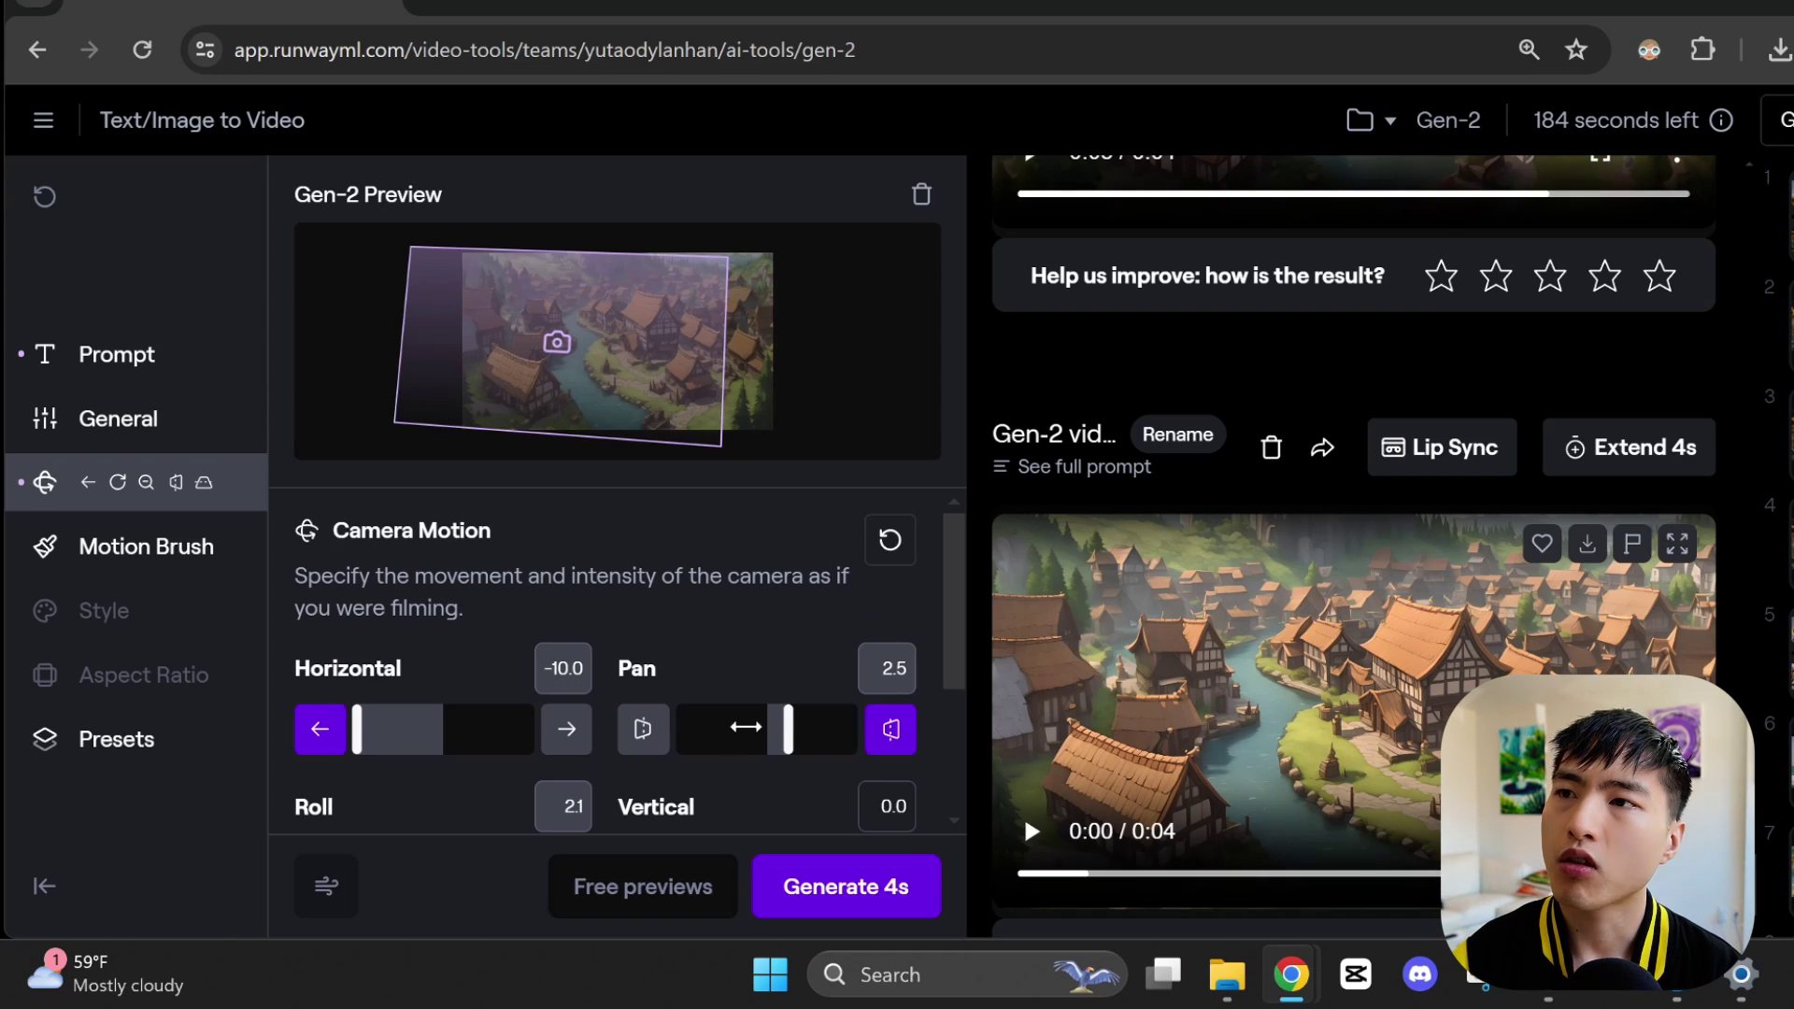
Push the viking town camera sliders to Horizontal -10, Roll 10 and Tilt -10.
drag(789, 731, 844, 732)
scroll(757, 673, down, 3)
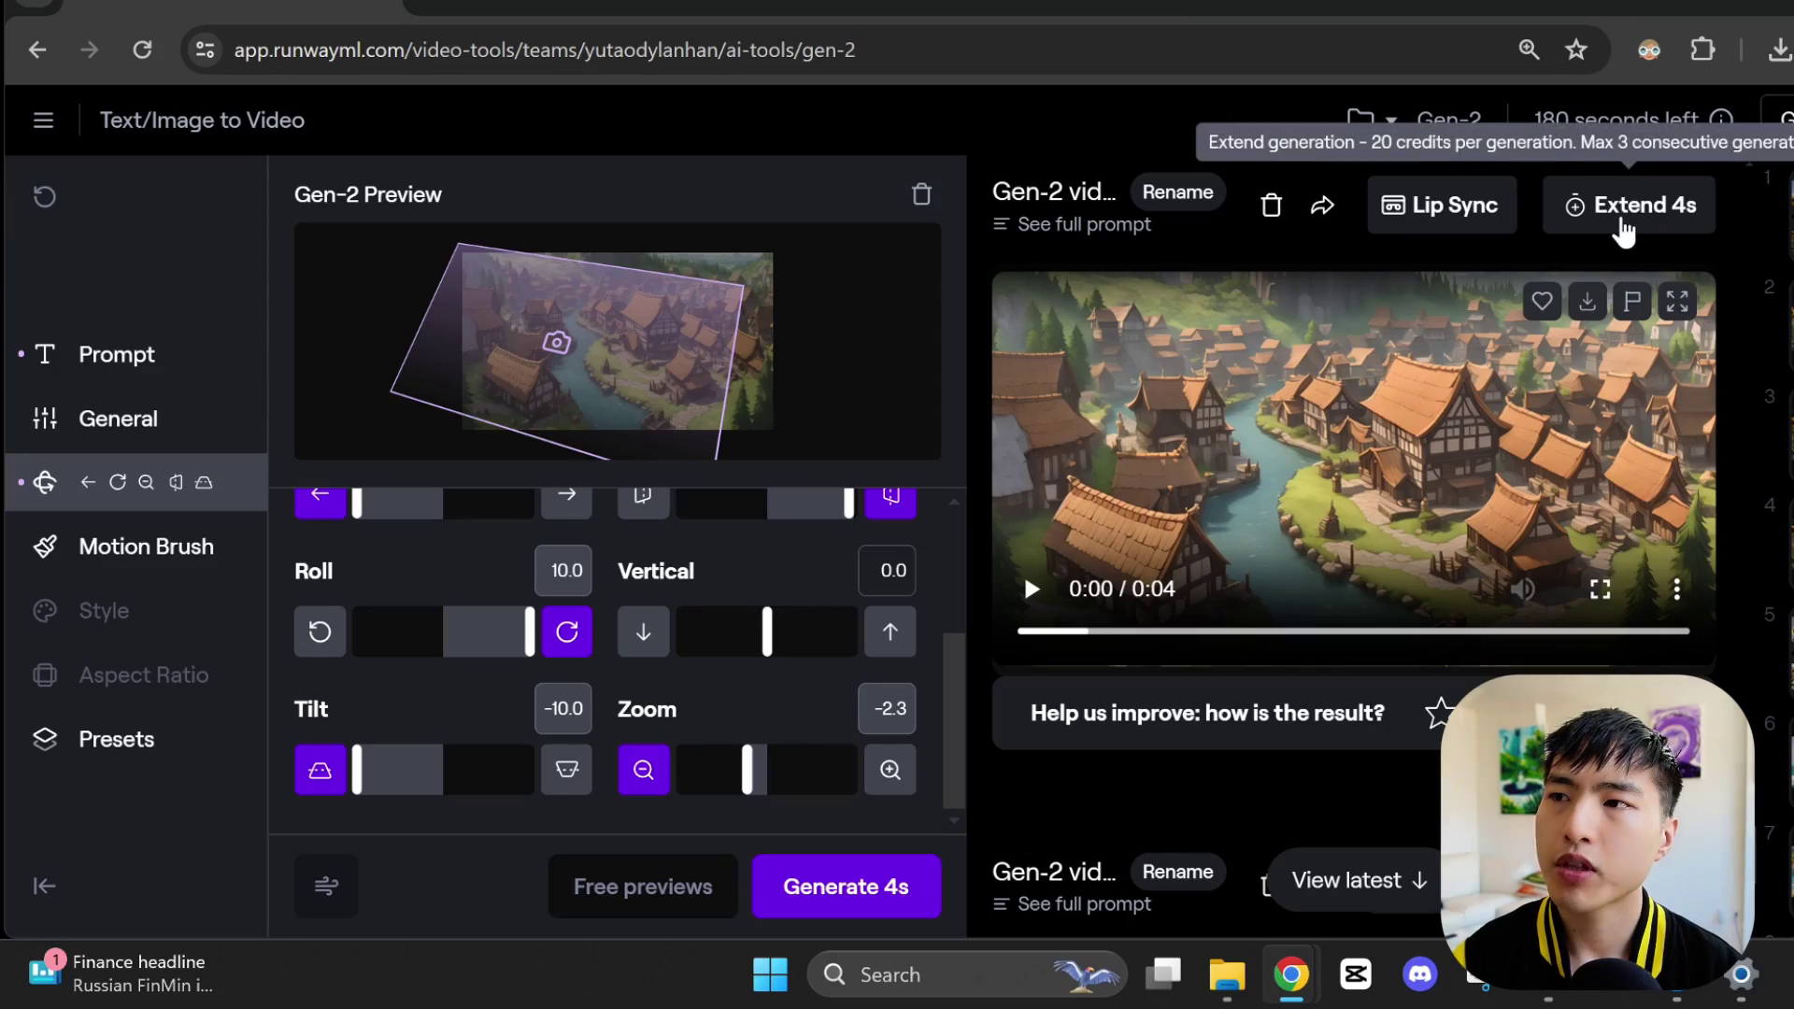
Extend the village video by 4 seconds with camera Tilt 4.2 and Zoom 5.2.
click(1624, 225)
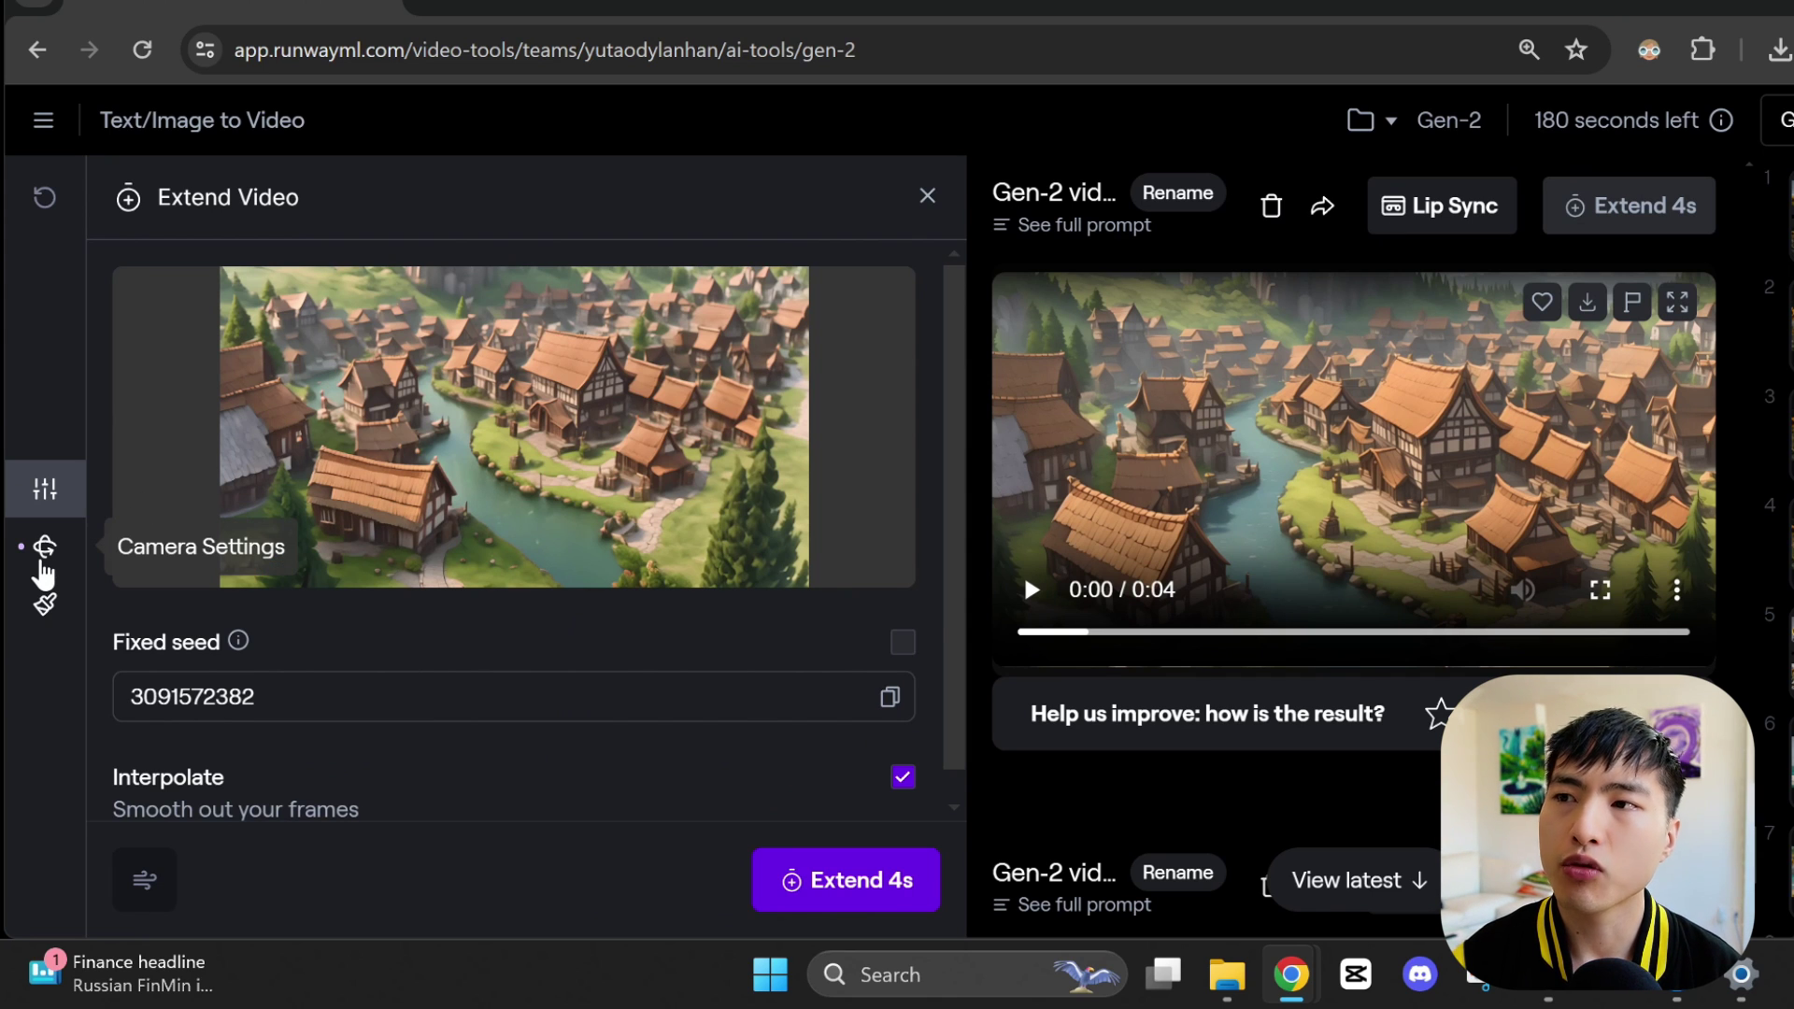
click(44, 551)
scroll(472, 701, down, 2)
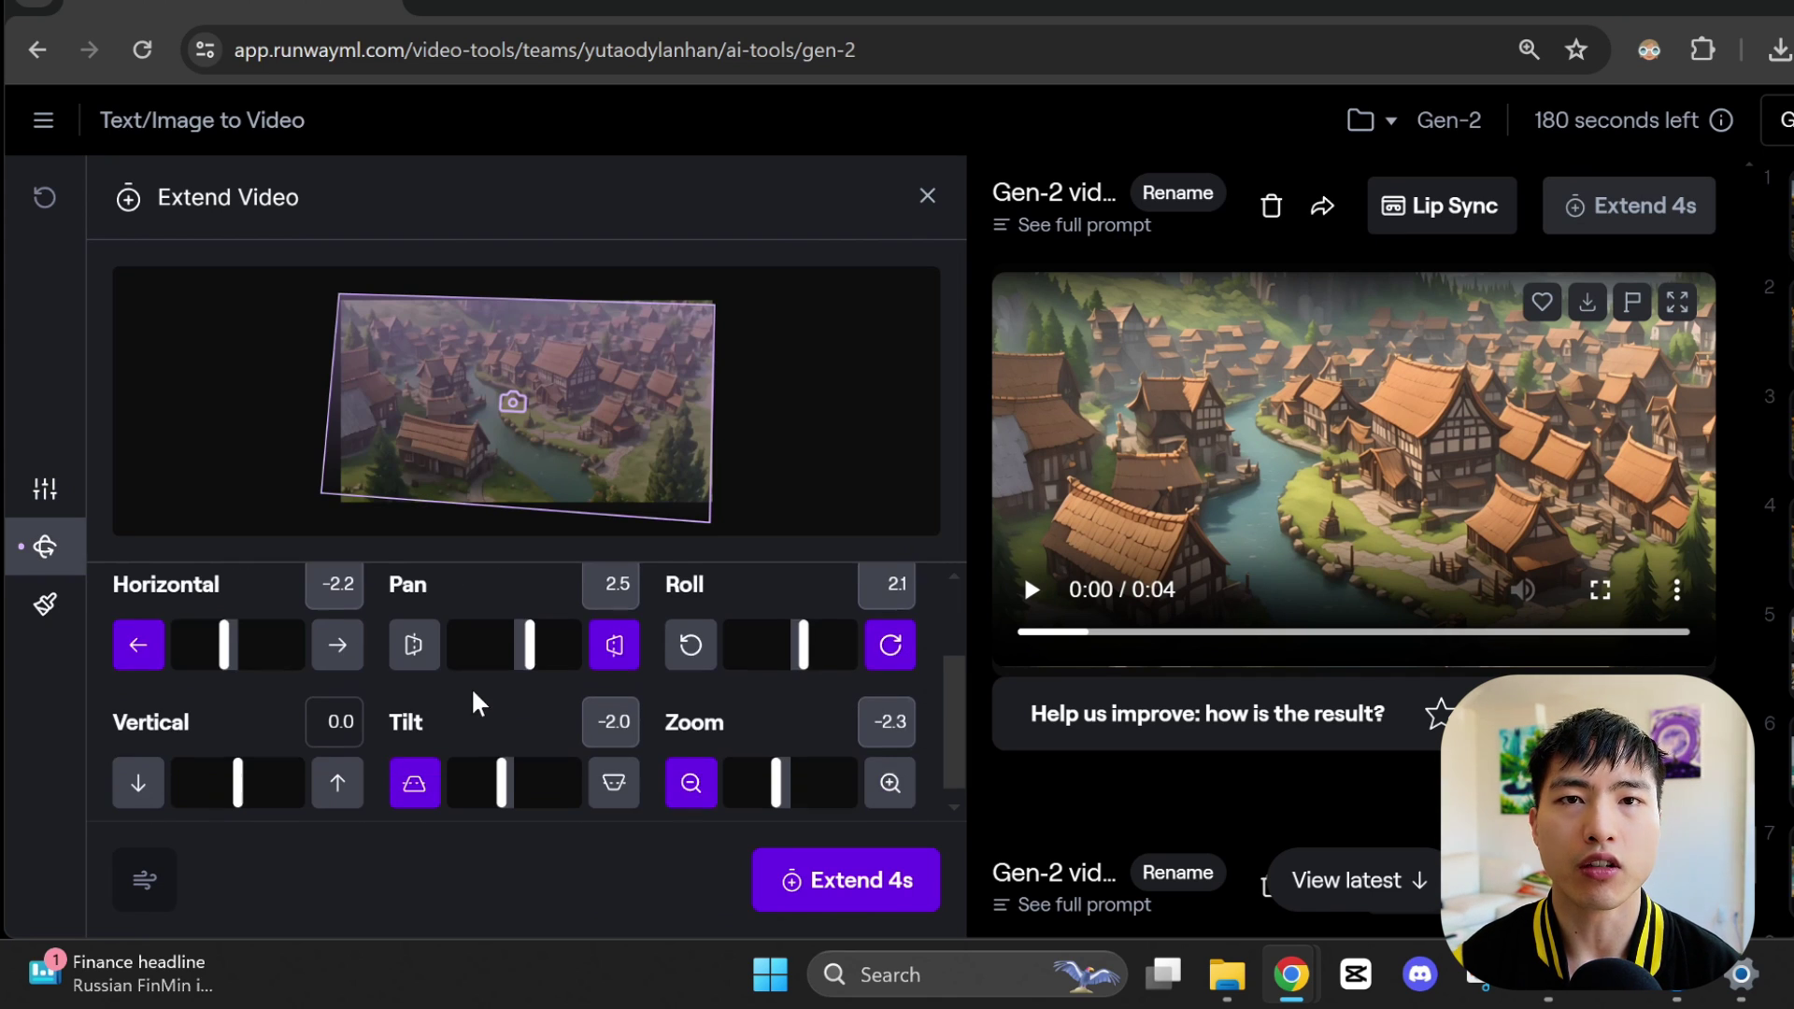
drag(510, 761, 540, 770)
drag(790, 770, 822, 770)
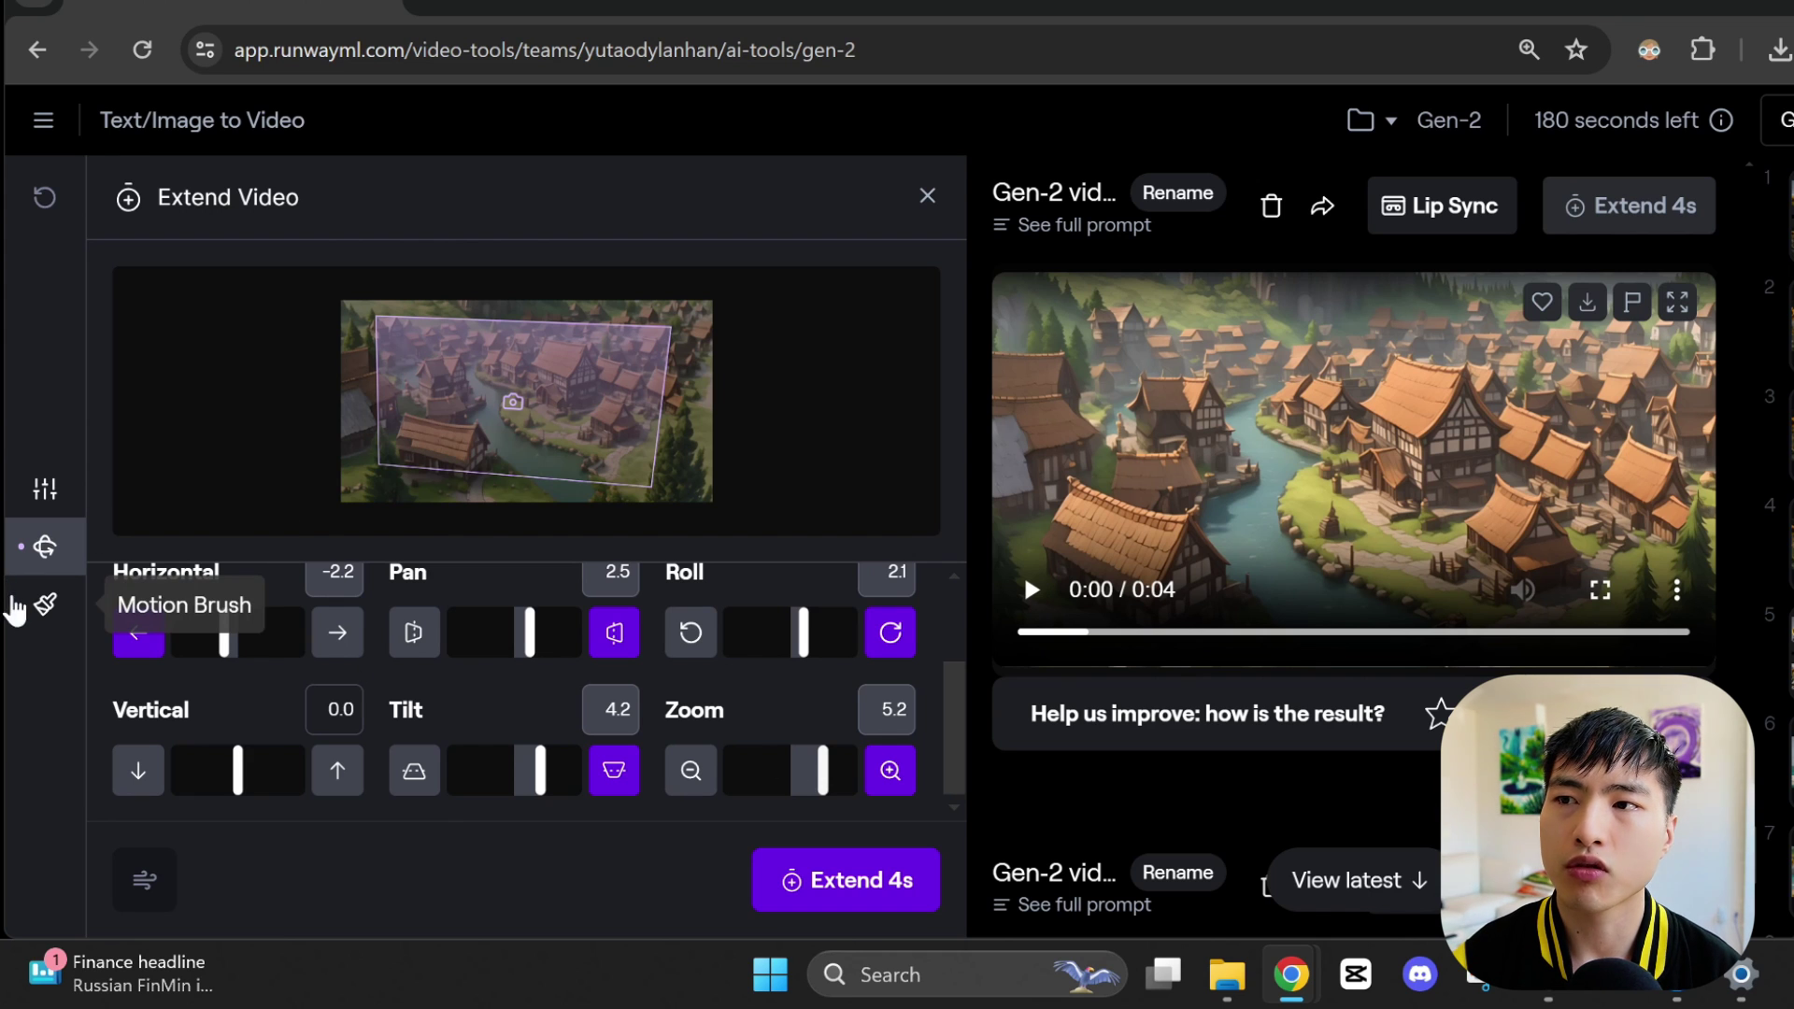
click(31, 631)
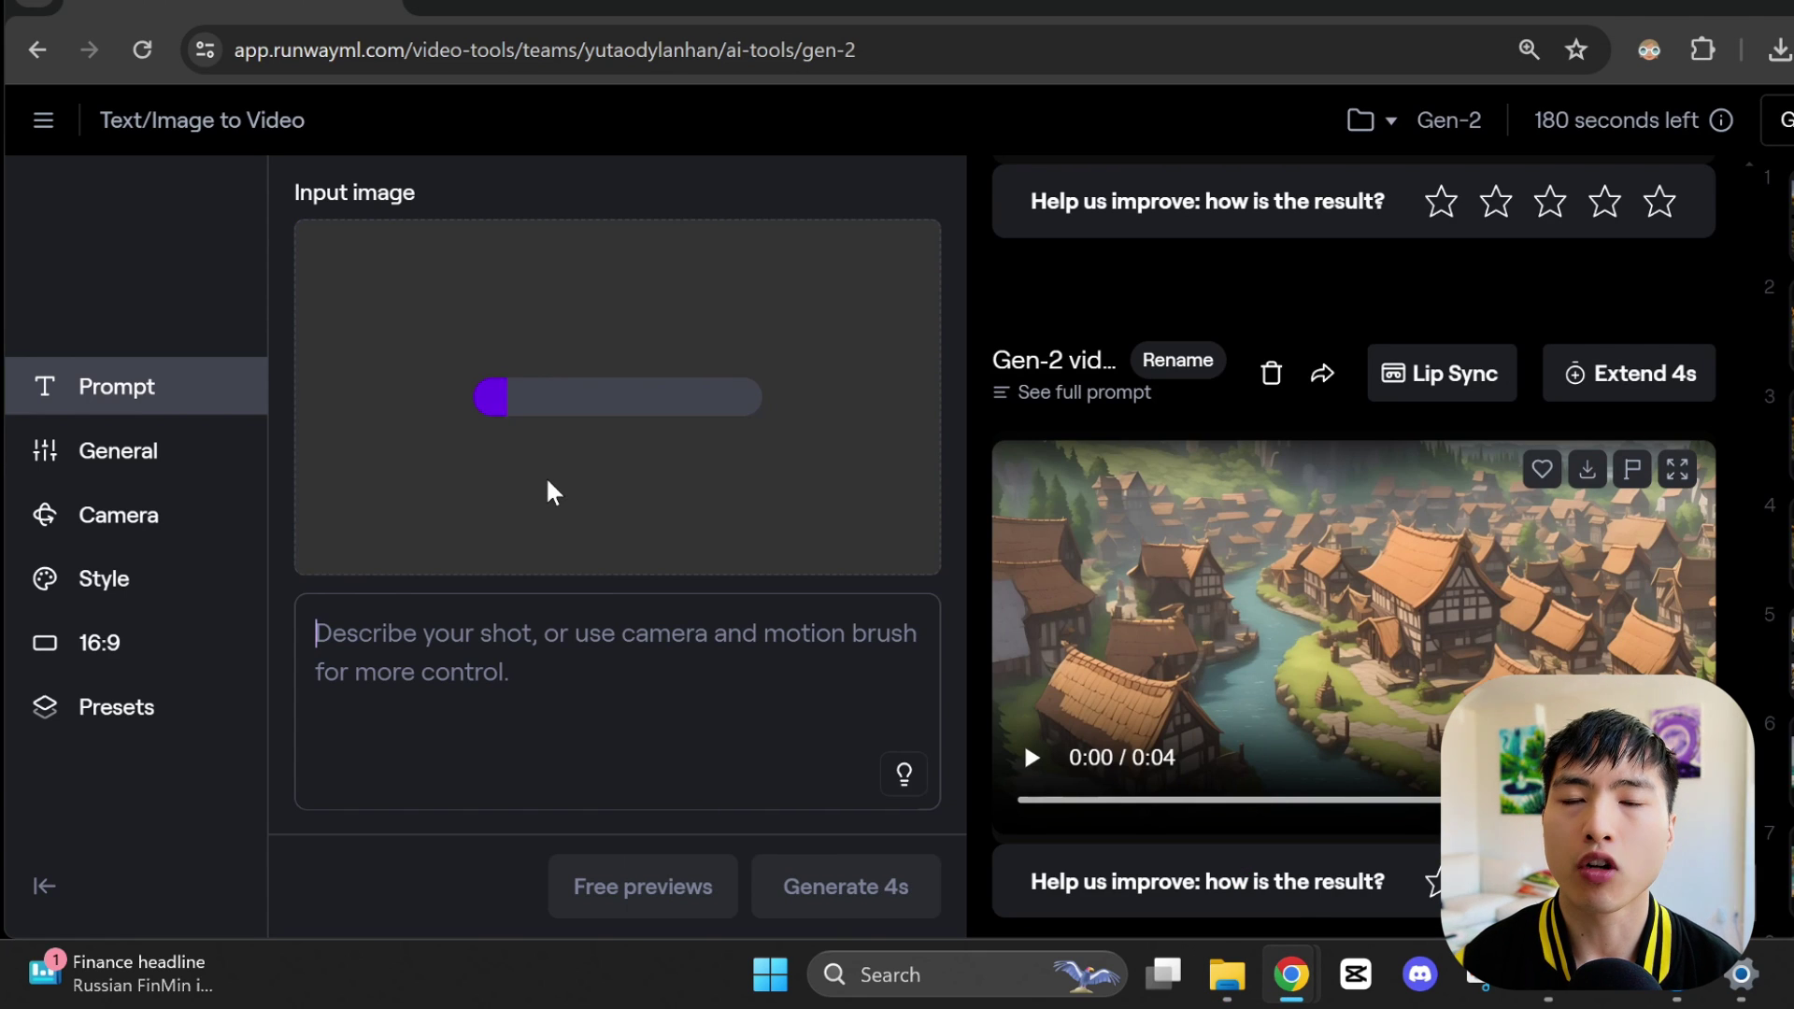
Write the astronaut image prompt 'a yellow astronaut exploring a cave'.
click(644, 708)
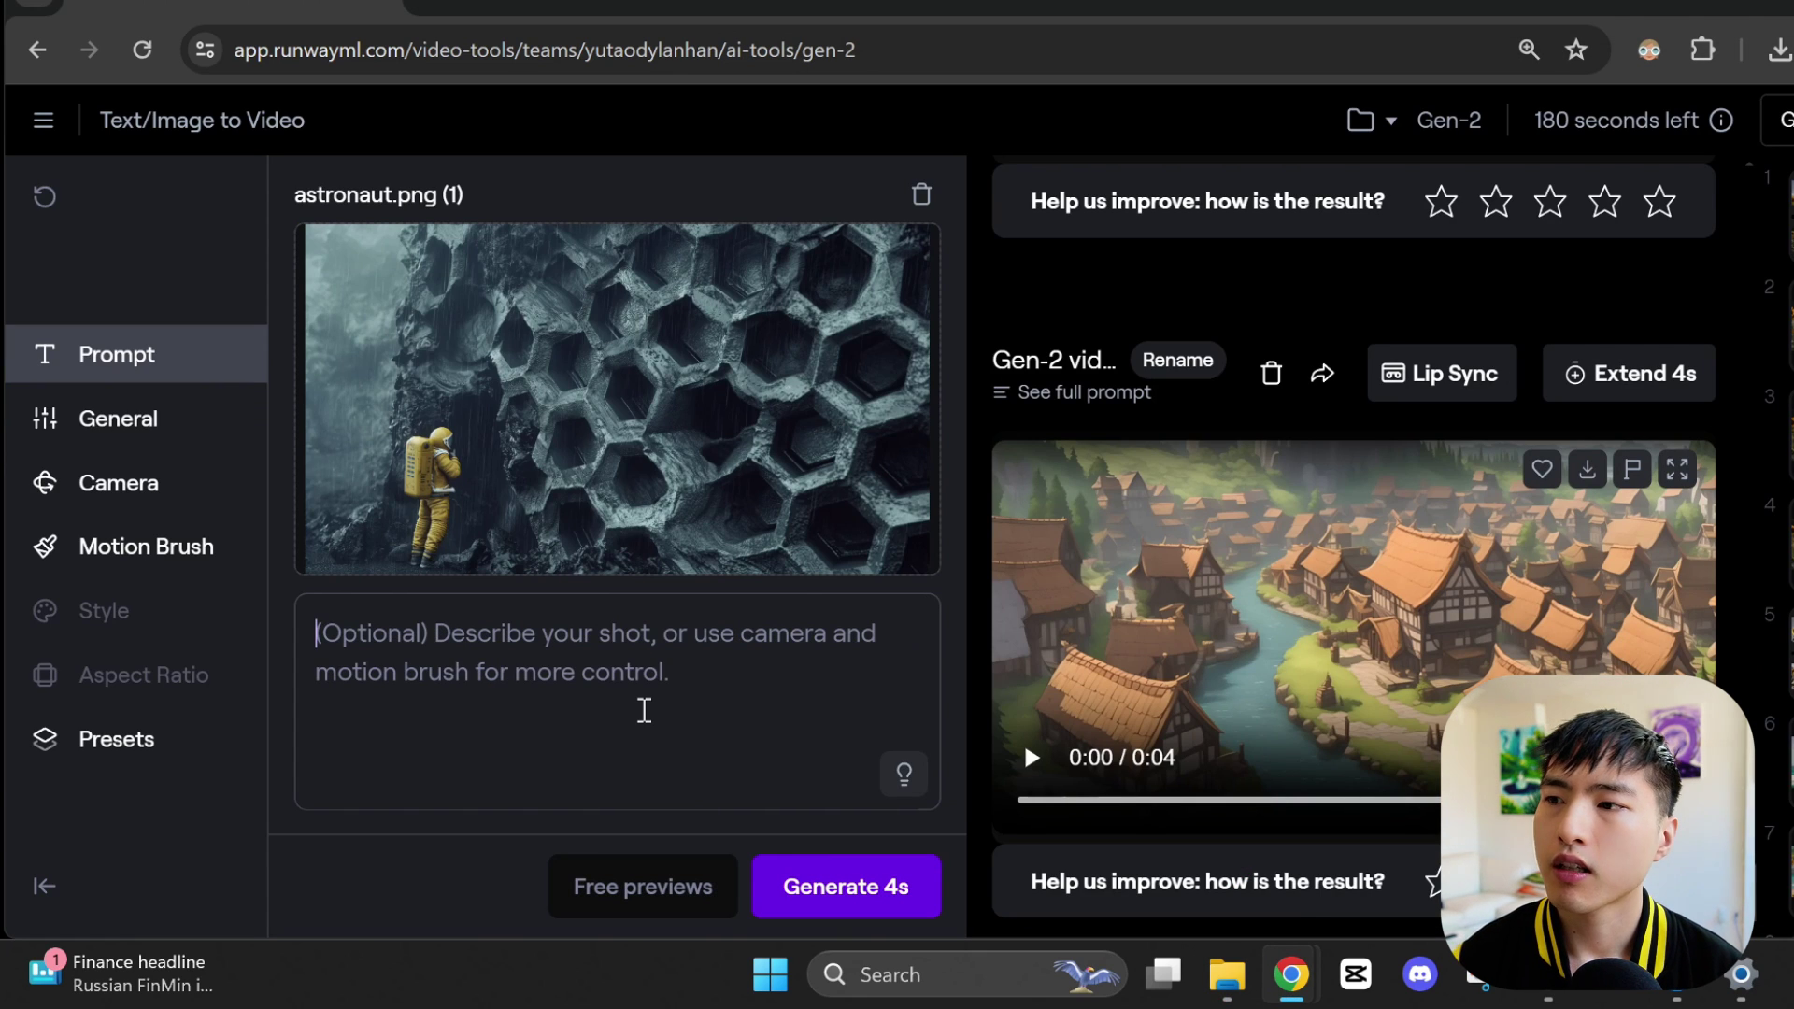
text(an astronaut exploring a cave)
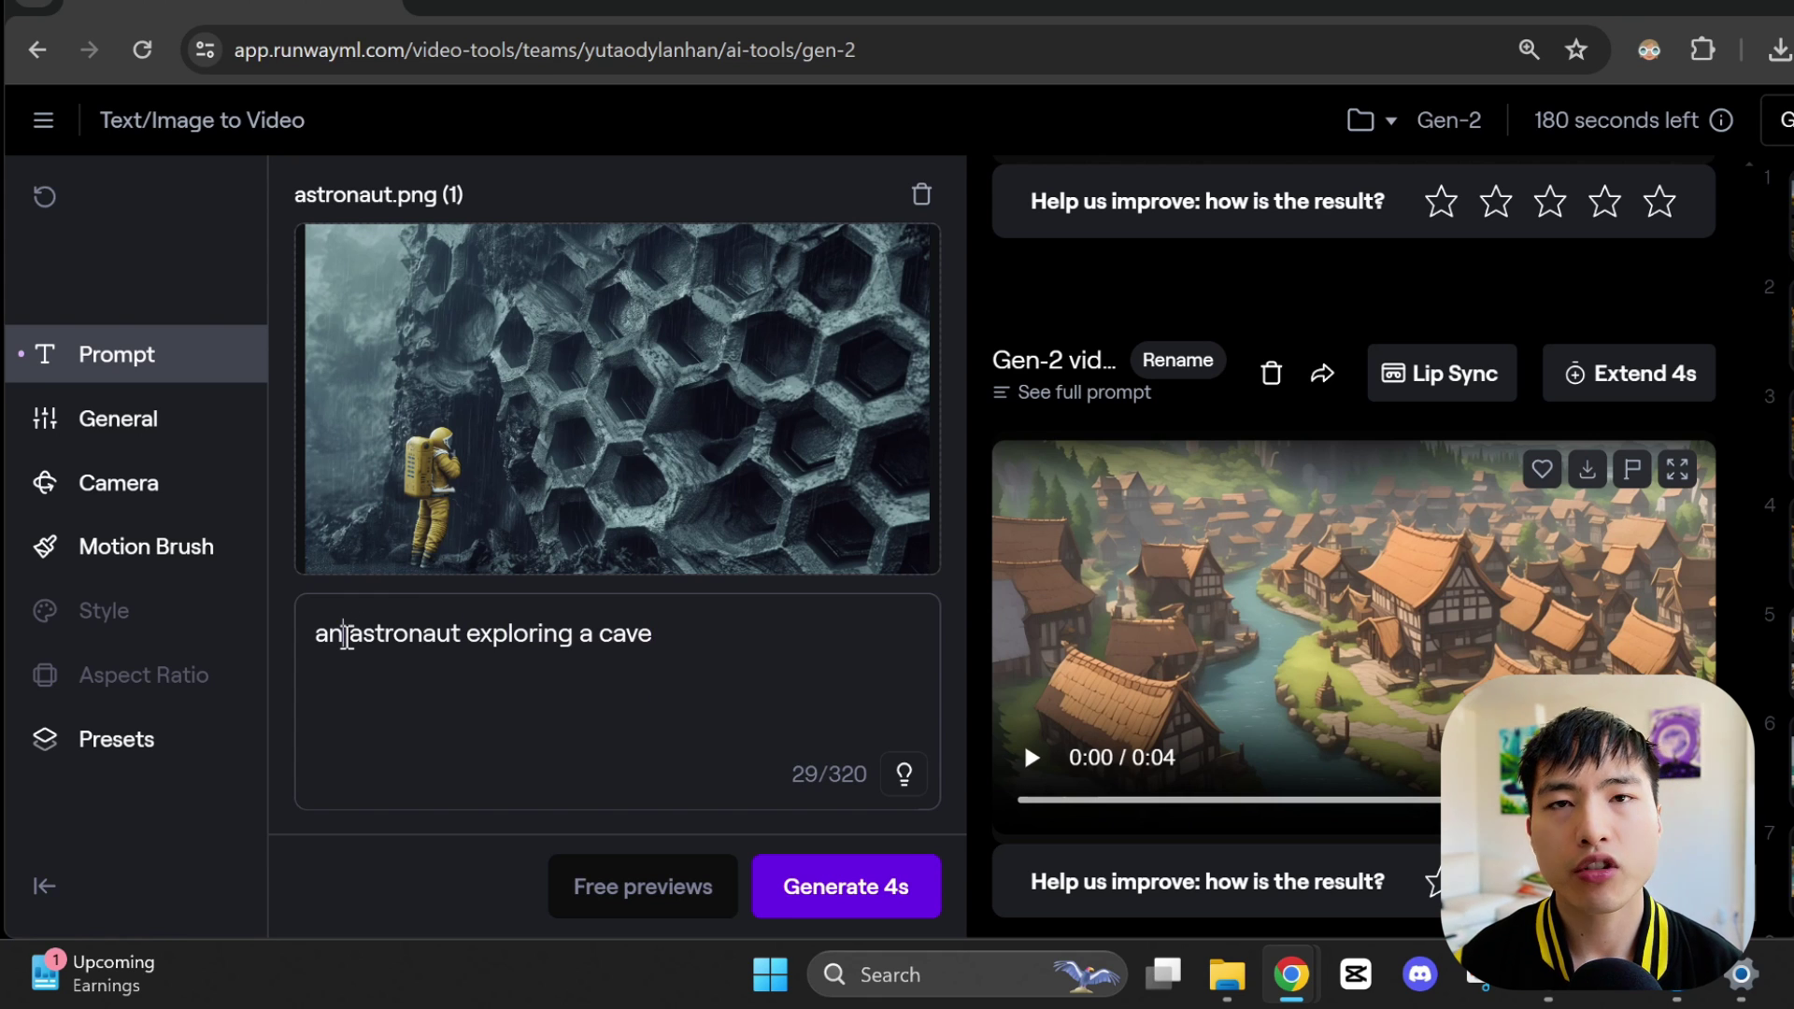
key(BackSpace)
text(yellow)
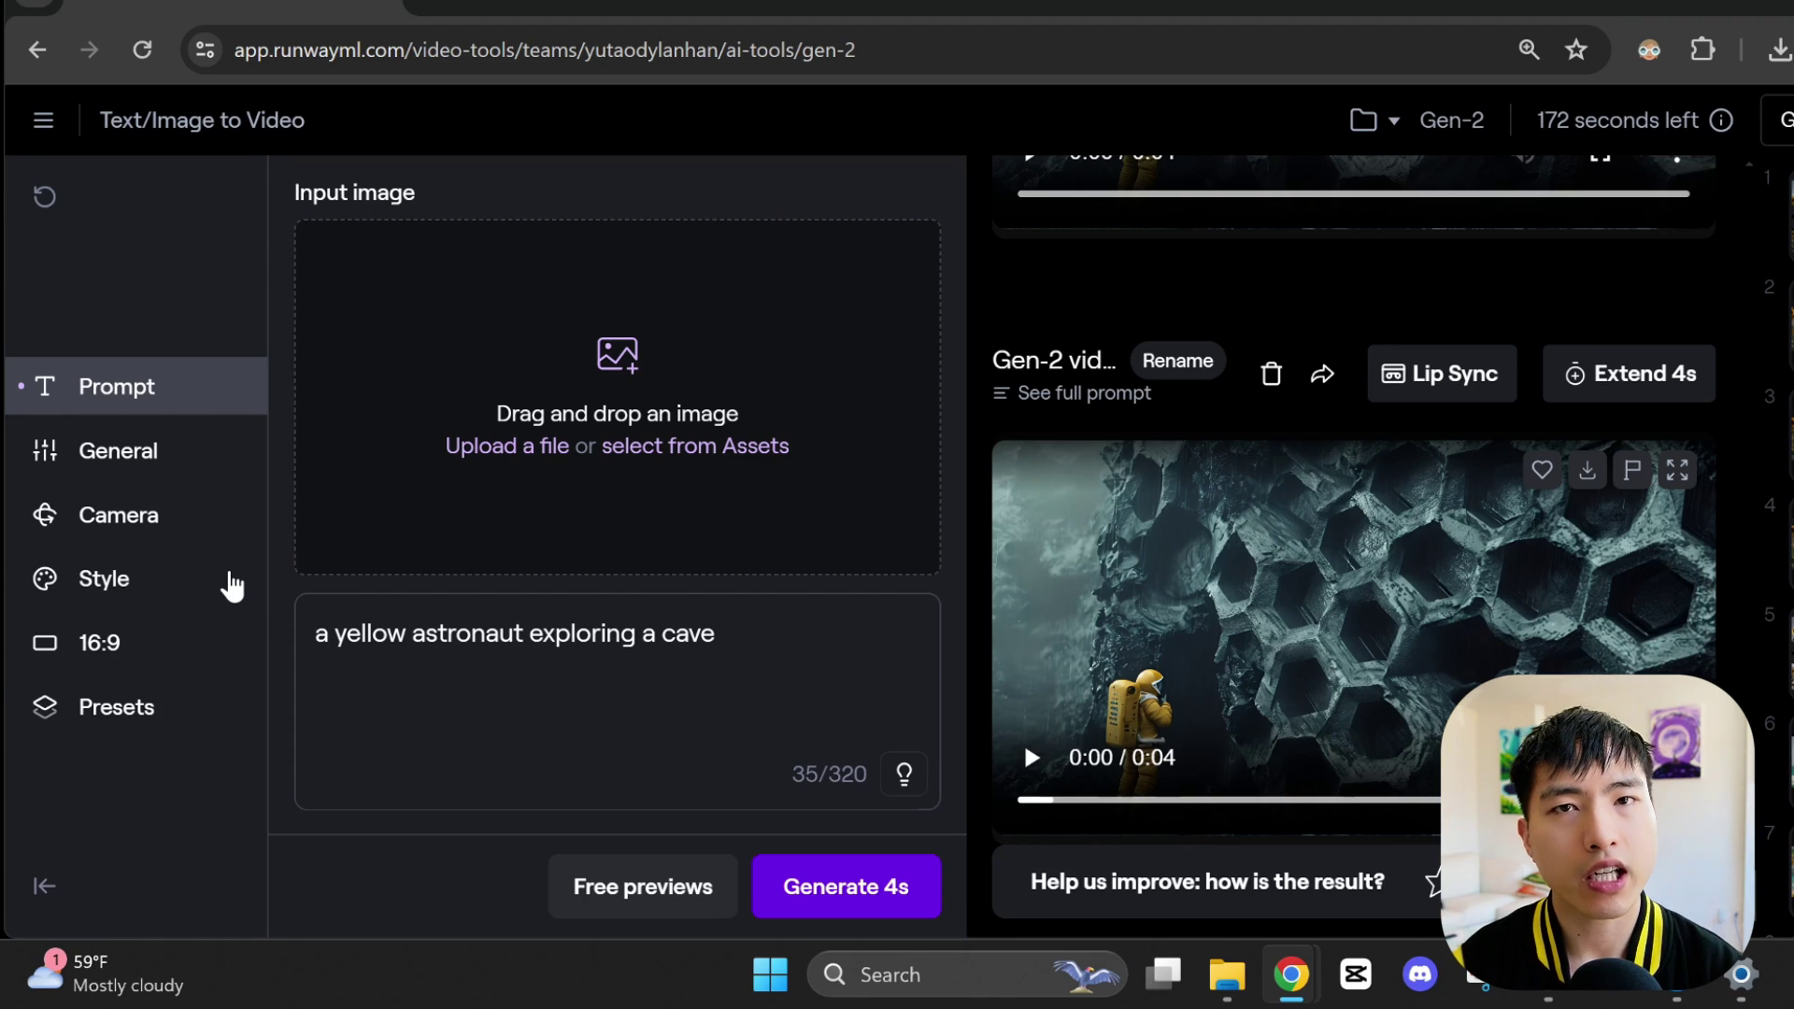
Apply the Cartoon visual style with a vertical 9:16 aspect ratio.
click(232, 585)
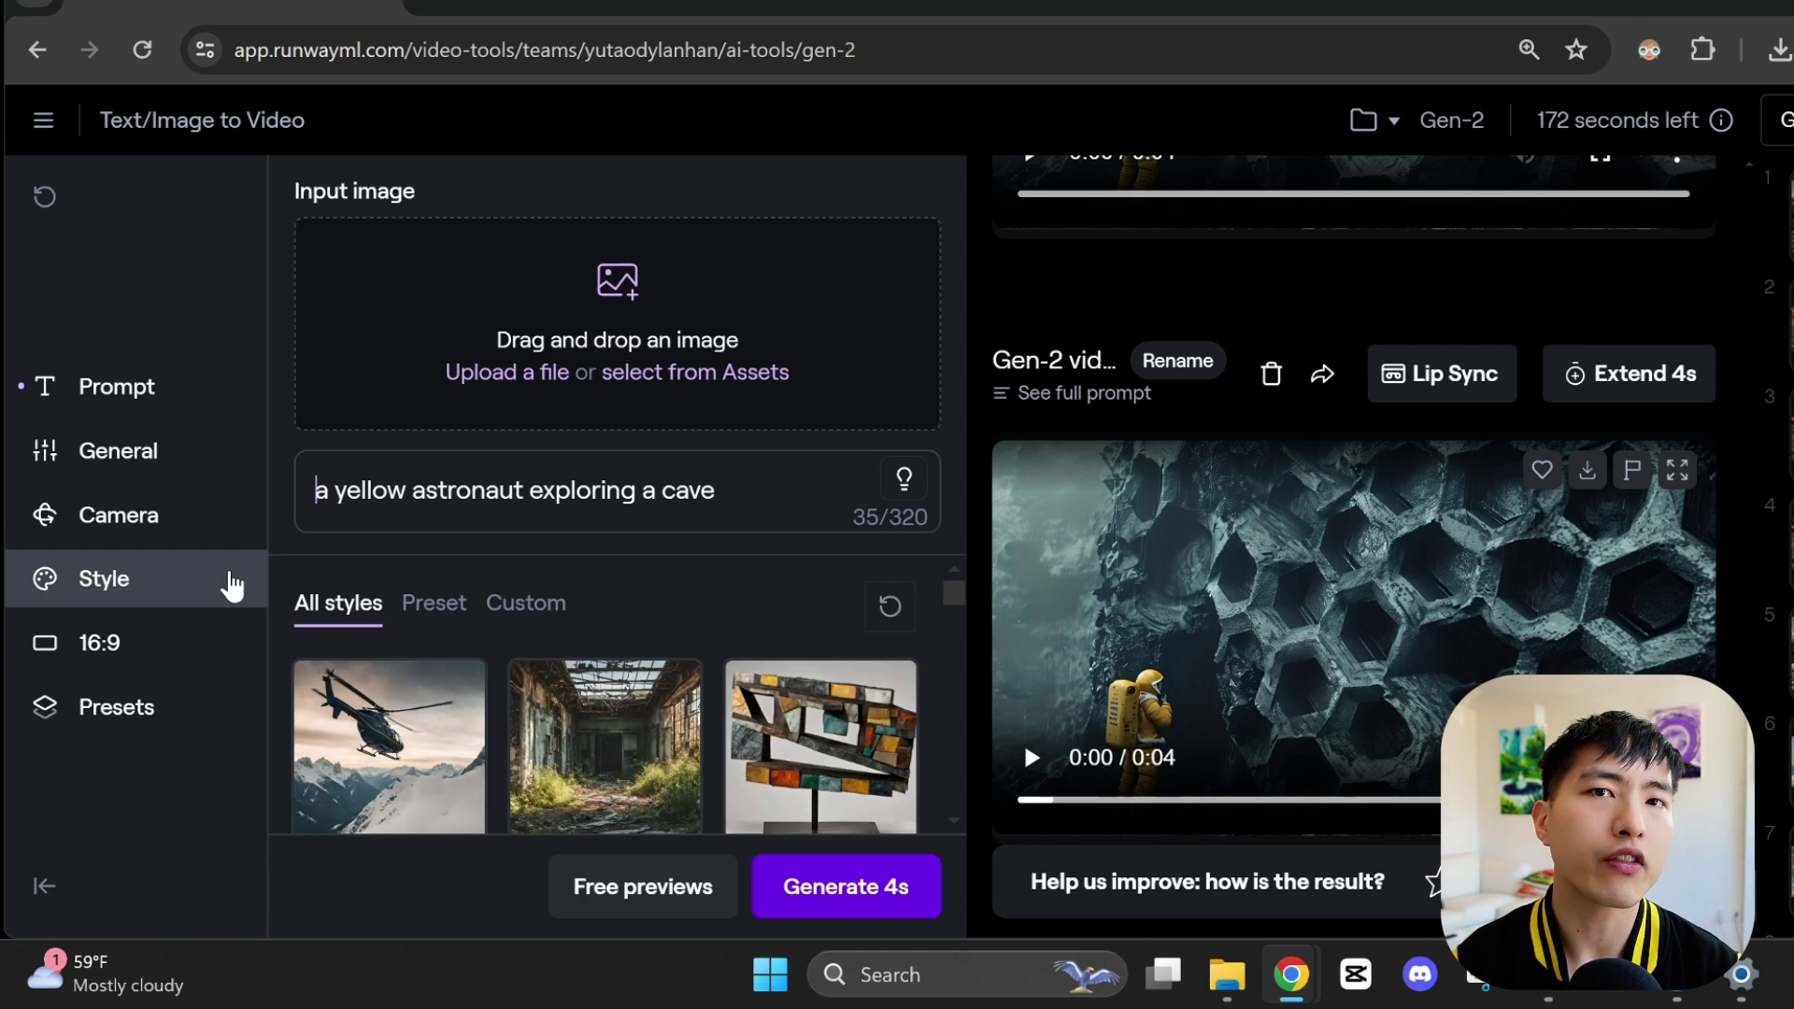
scroll(561, 691, down, 2)
scroll(577, 698, down, 2)
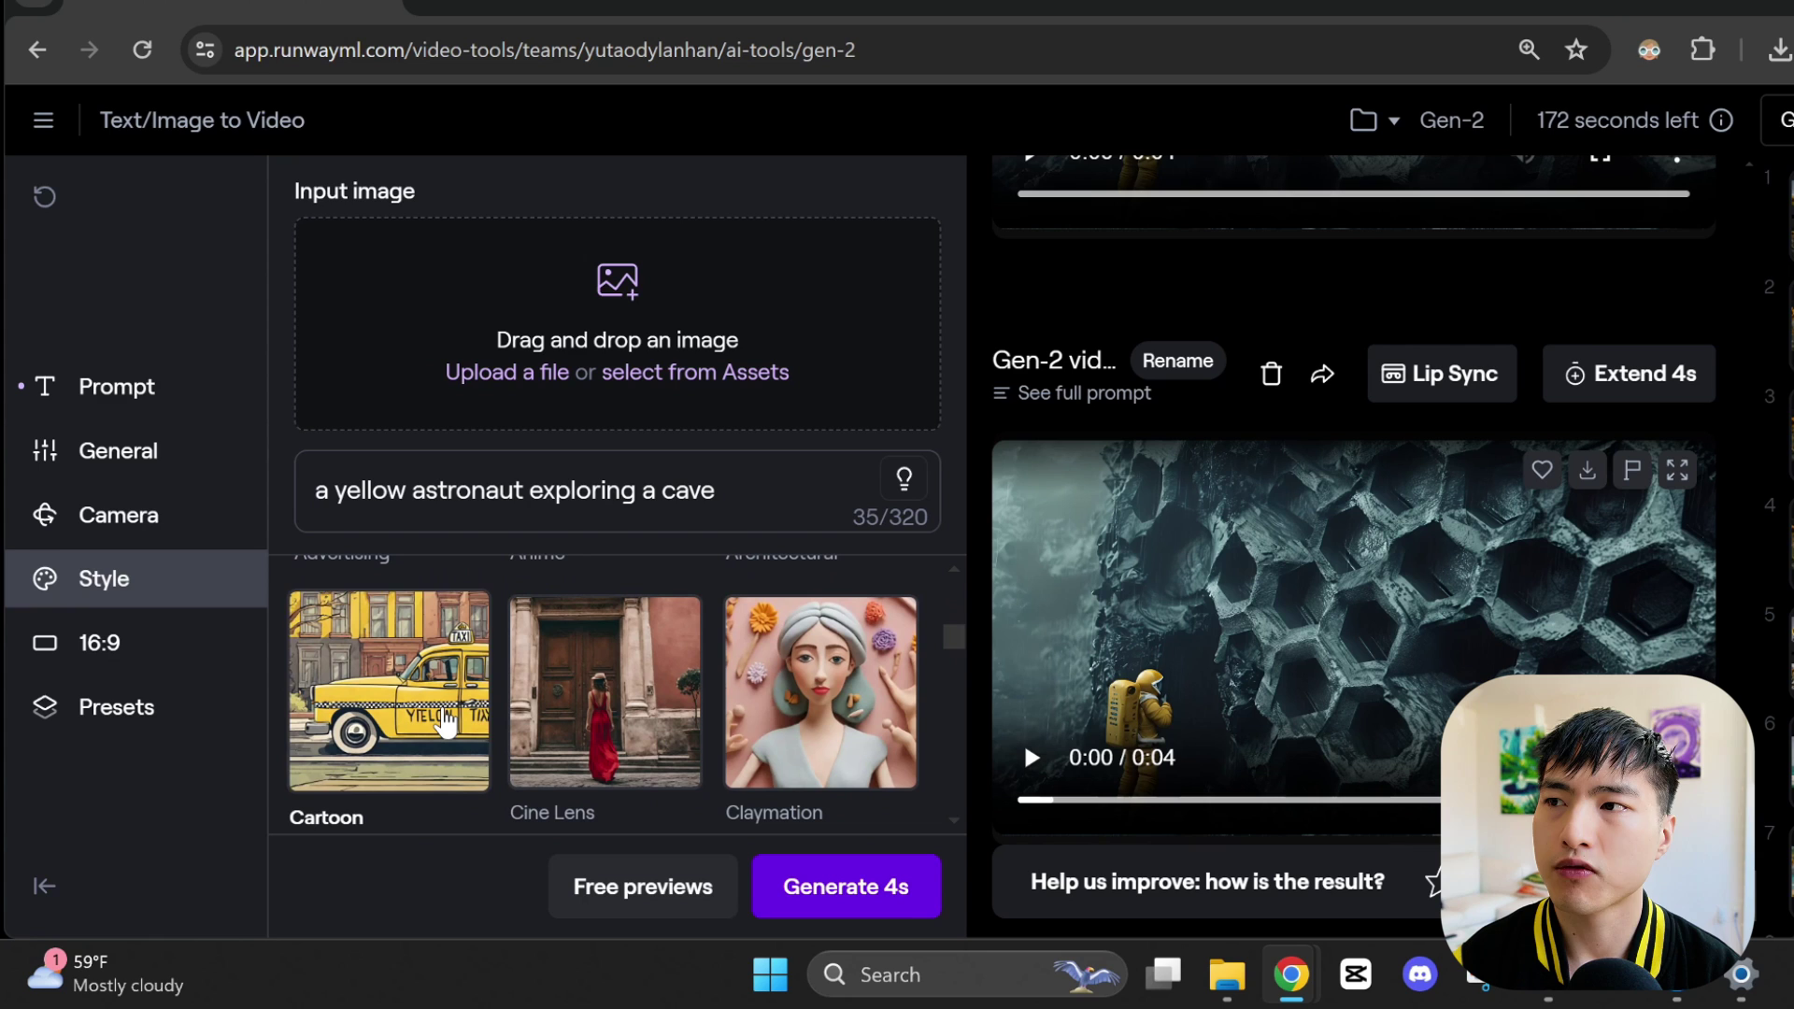
click(445, 724)
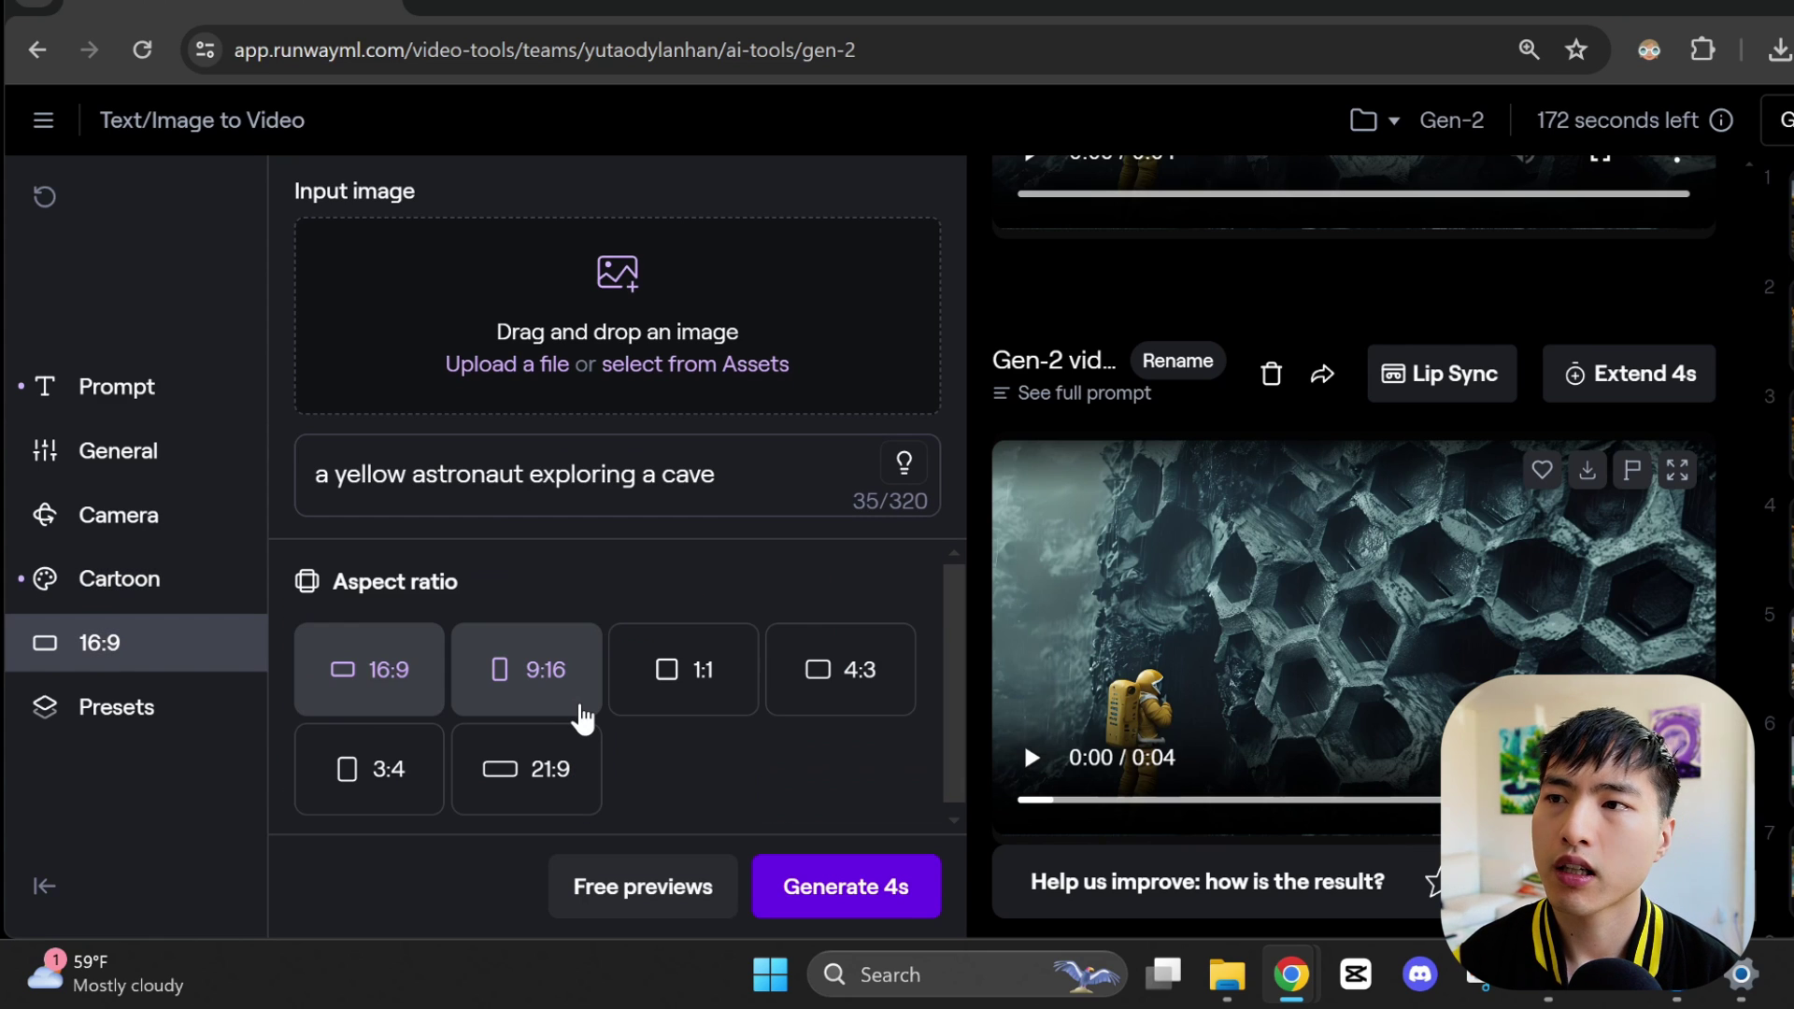
click(581, 717)
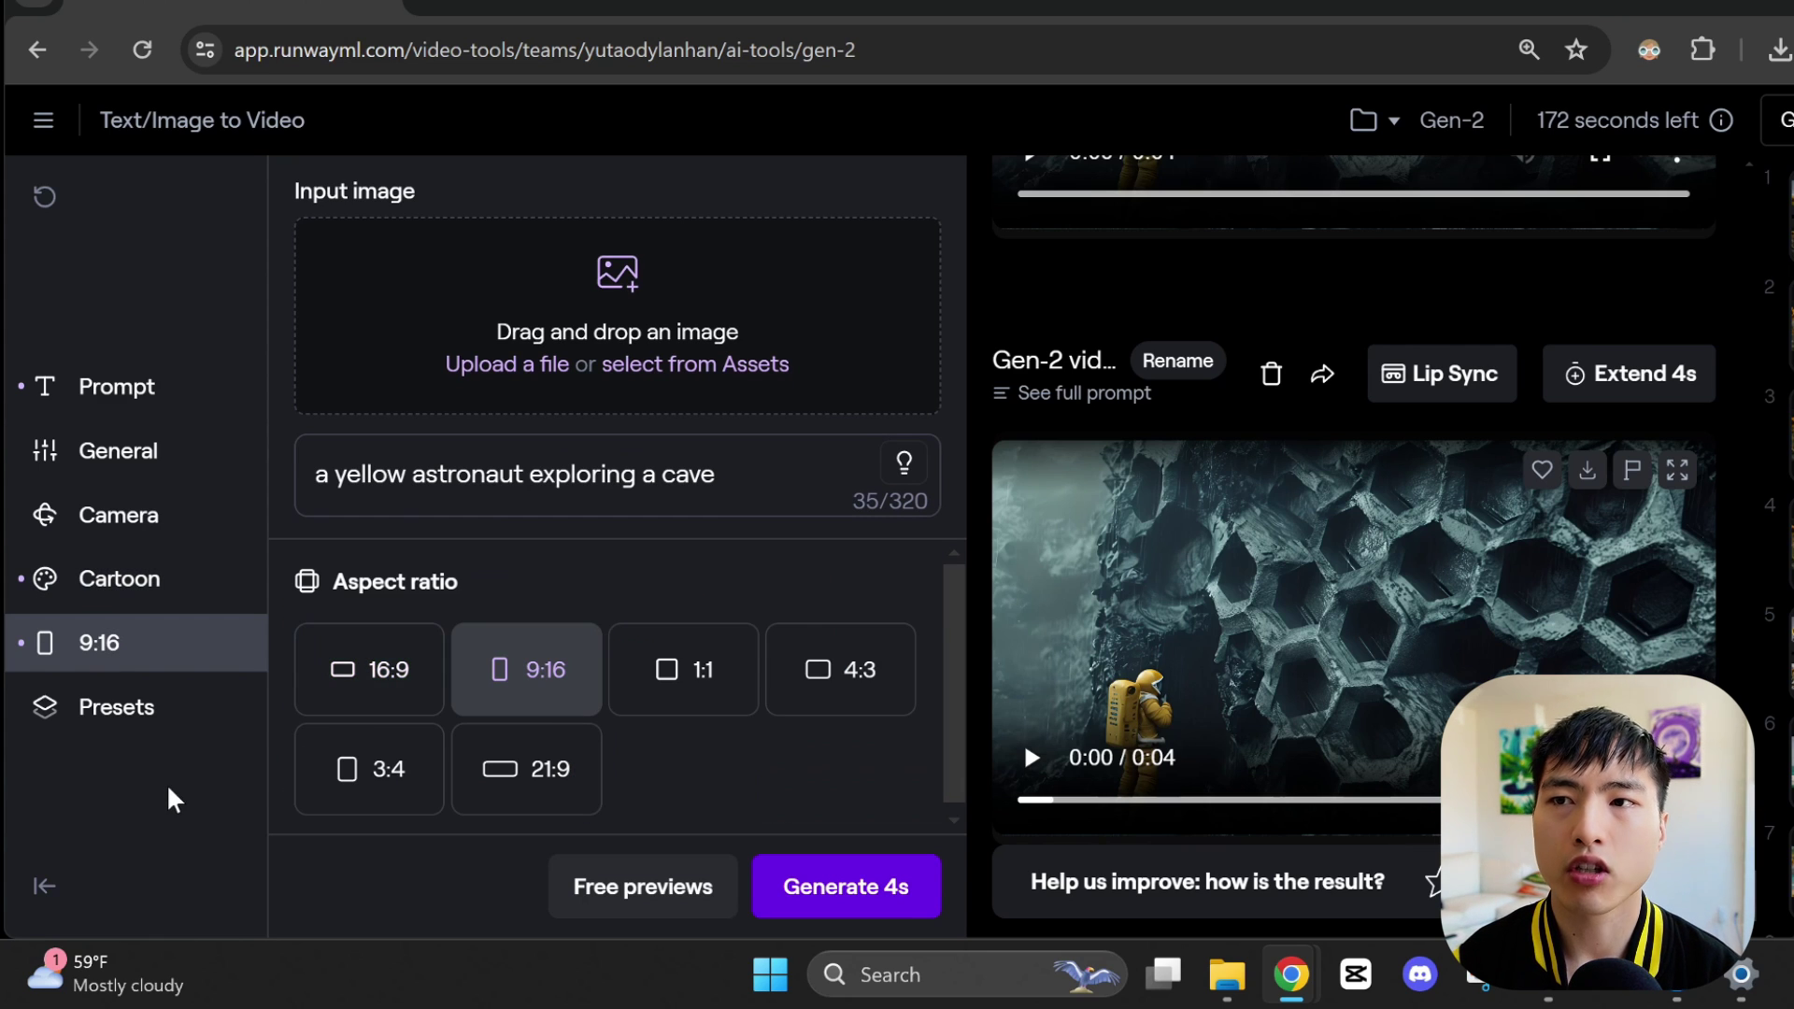
Start a new custom preset named 'cartoon vertical' from the current settings.
click(161, 724)
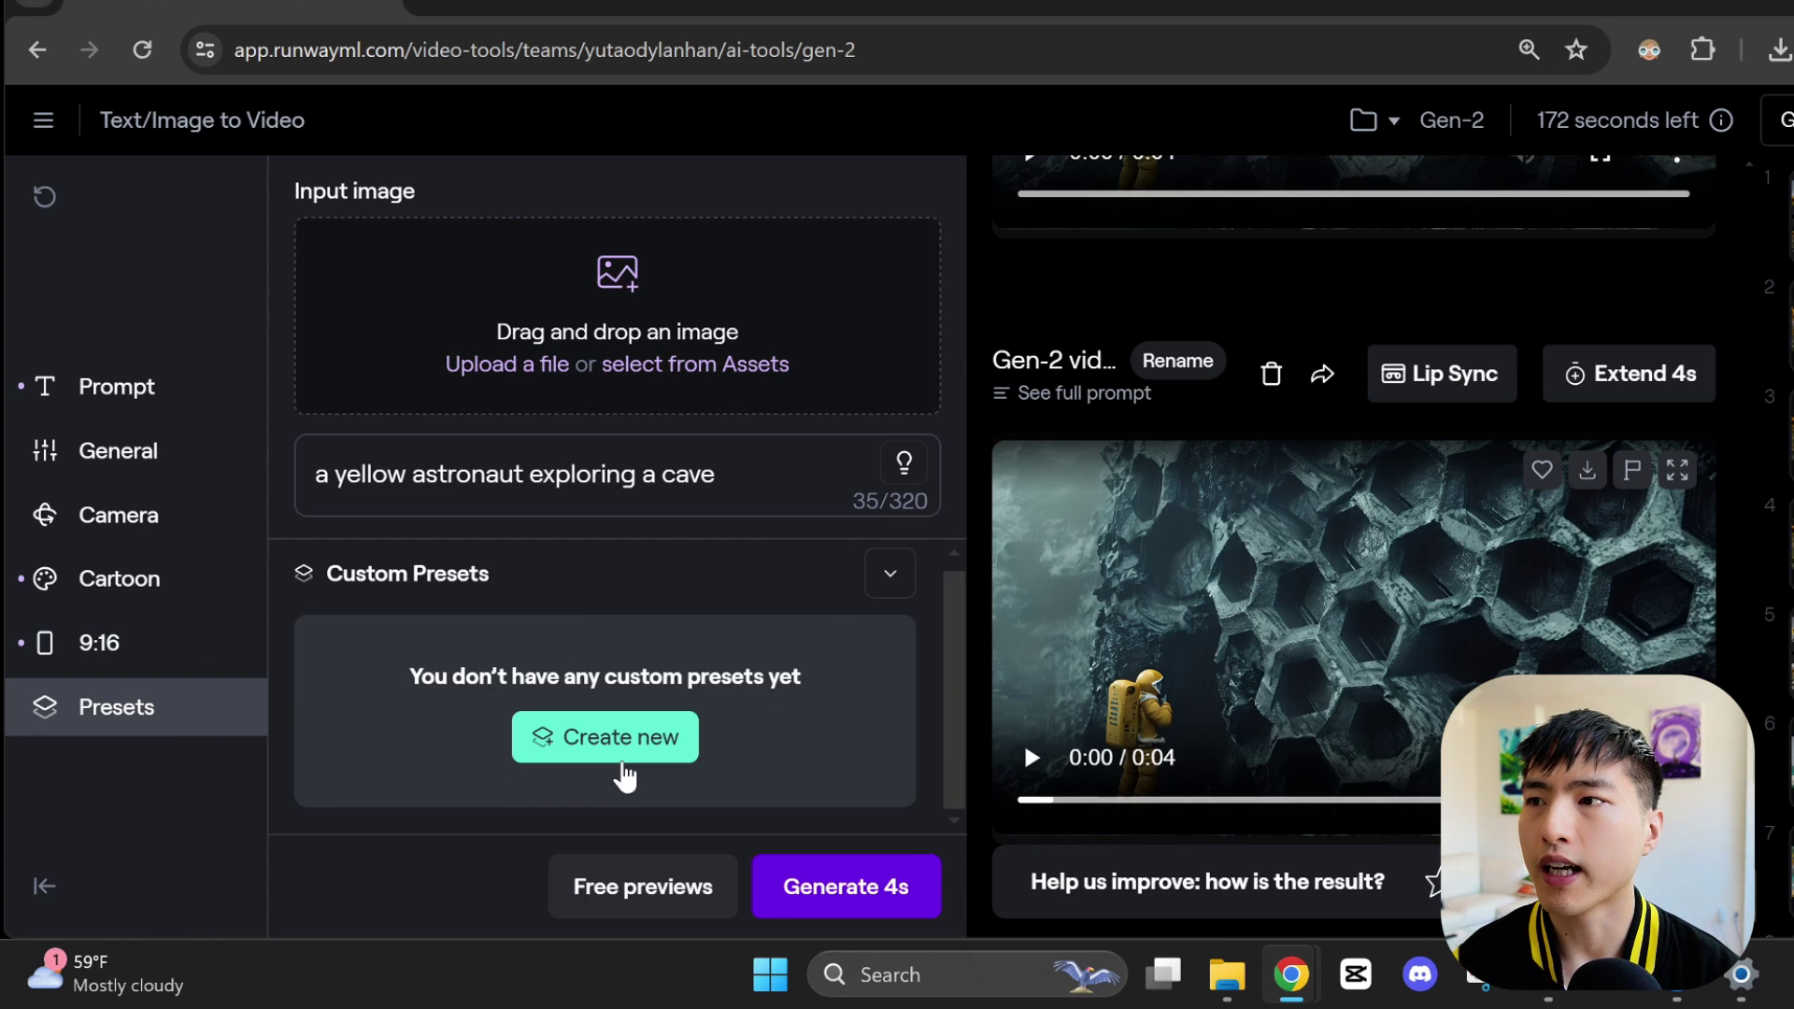
click(625, 775)
text(cartoon)
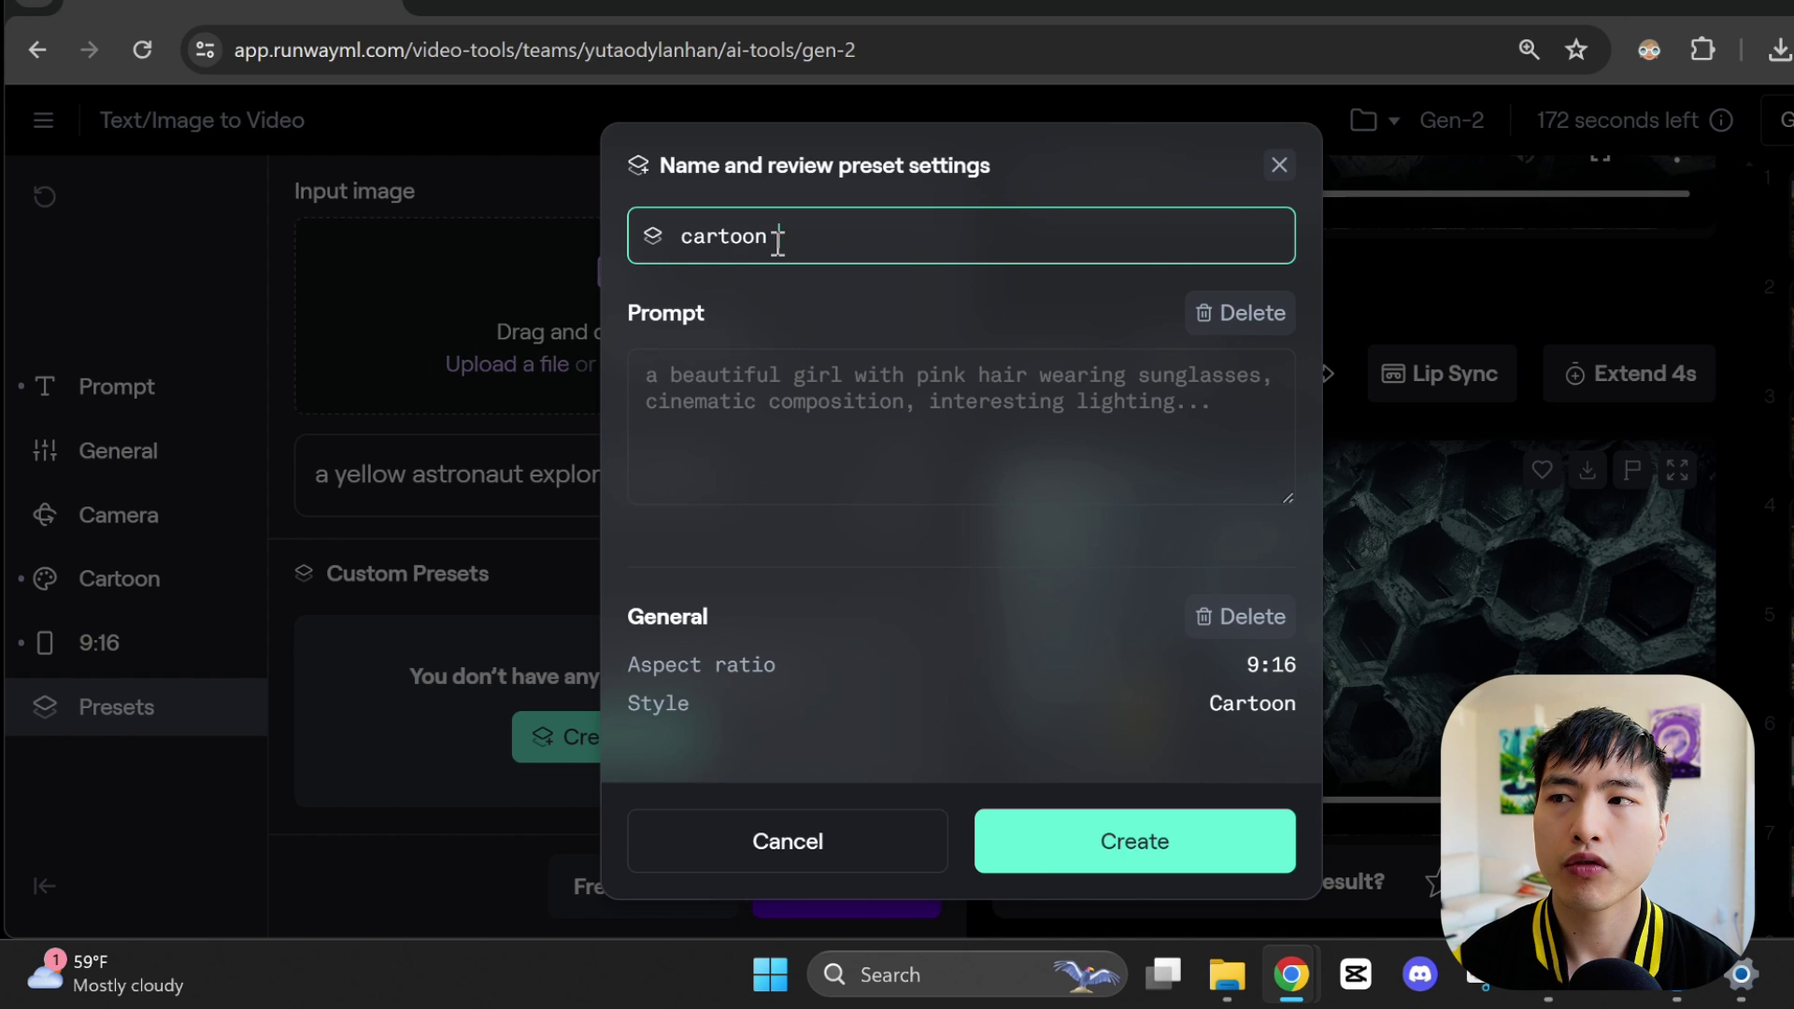
text( vertical)
Save the cartoon vertical preset, paste the prompt 'a superhero on the moon' and apply the preset.
click(1040, 845)
click(850, 661)
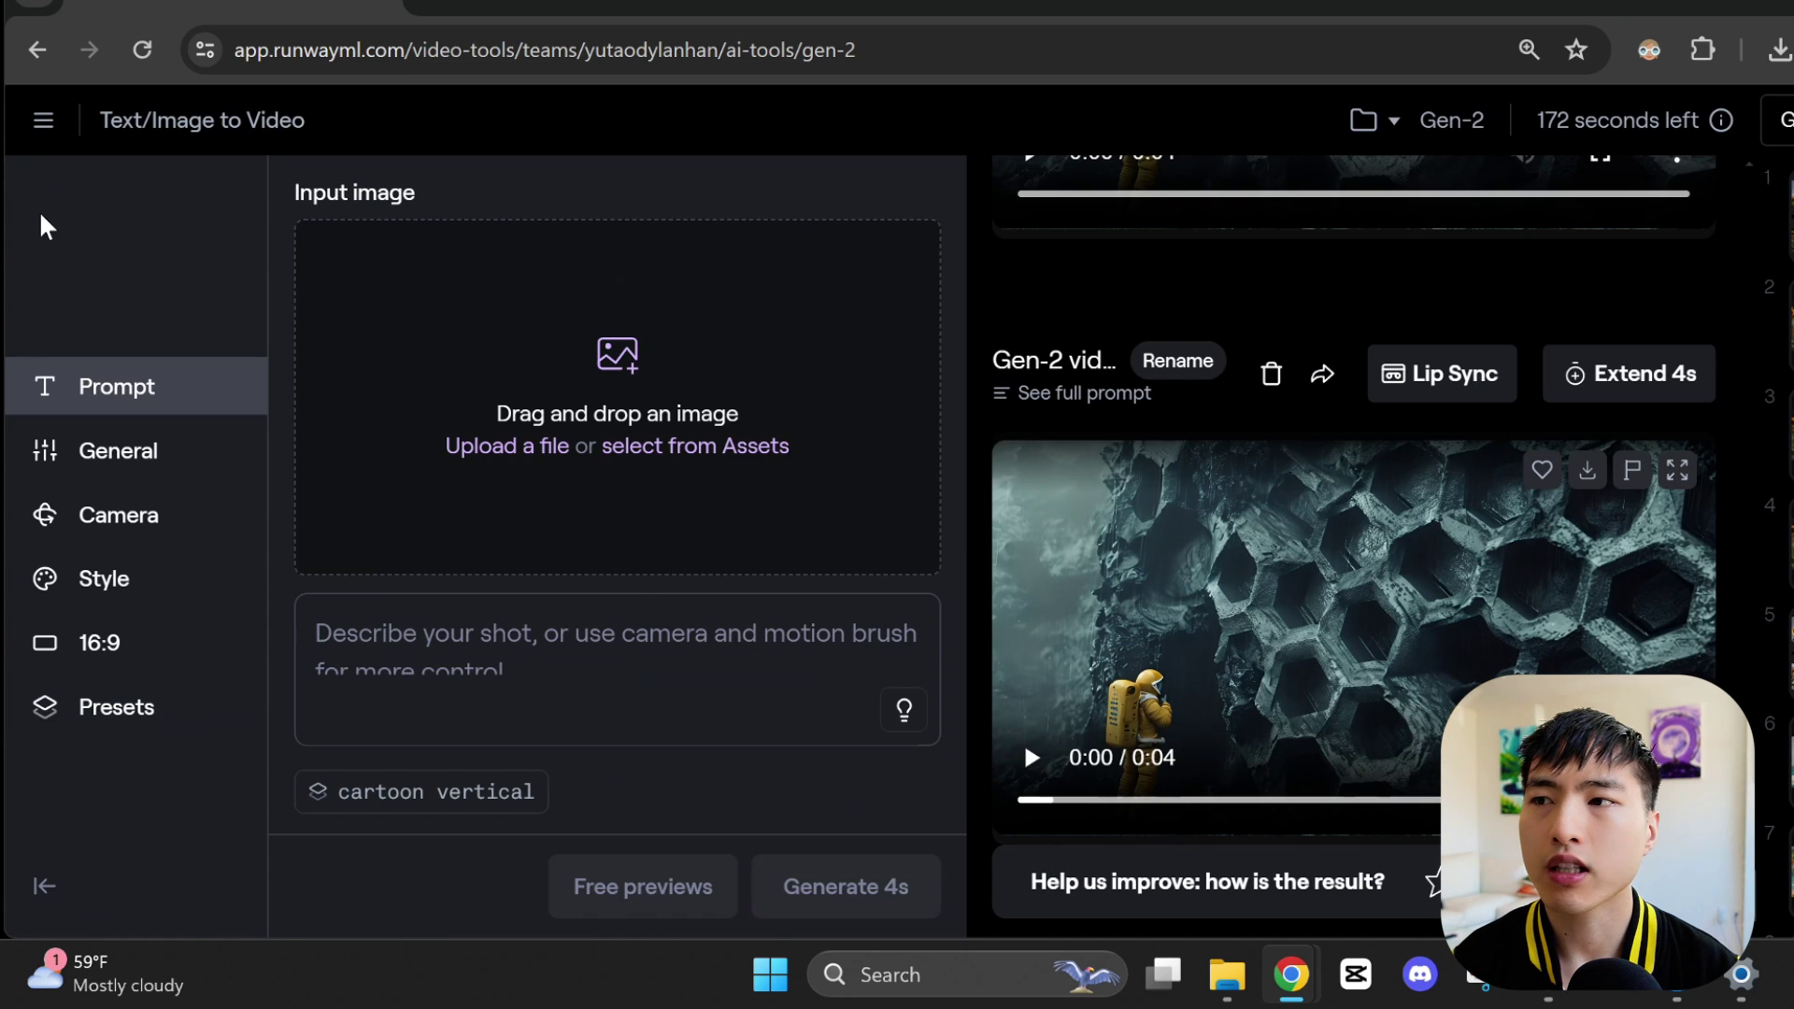
click(524, 598)
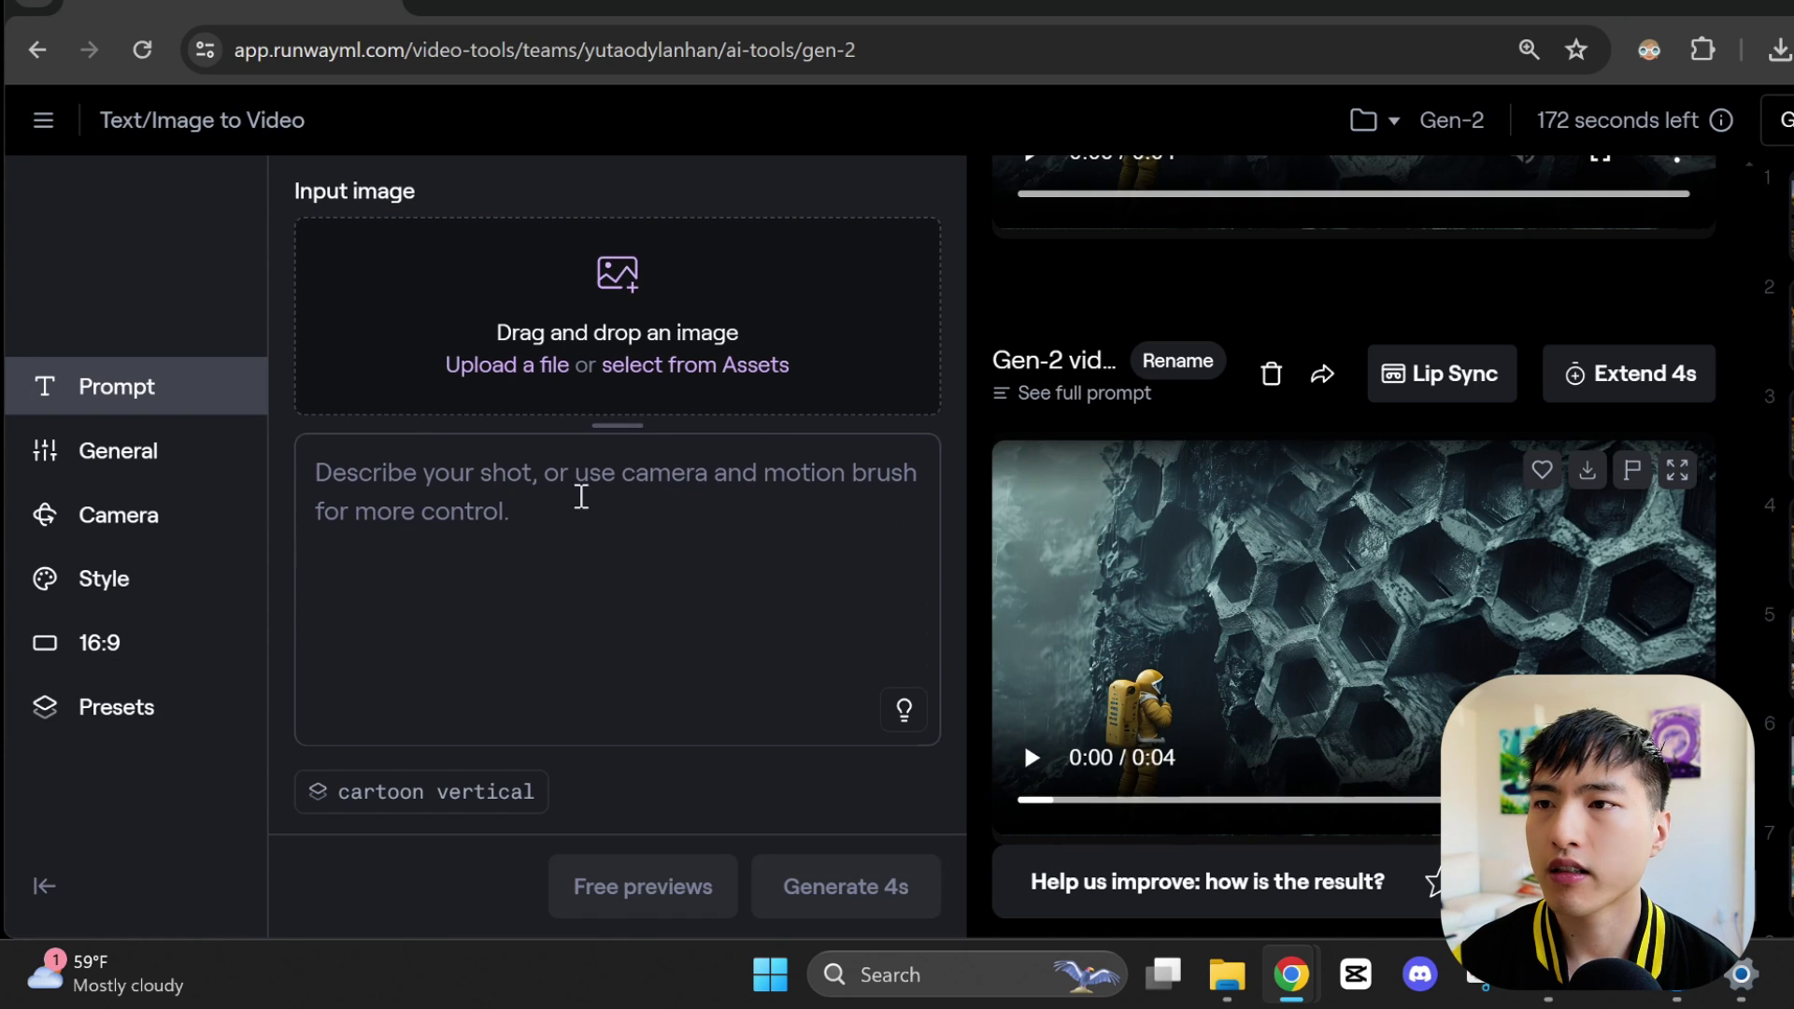
text(a superhero on the moon)
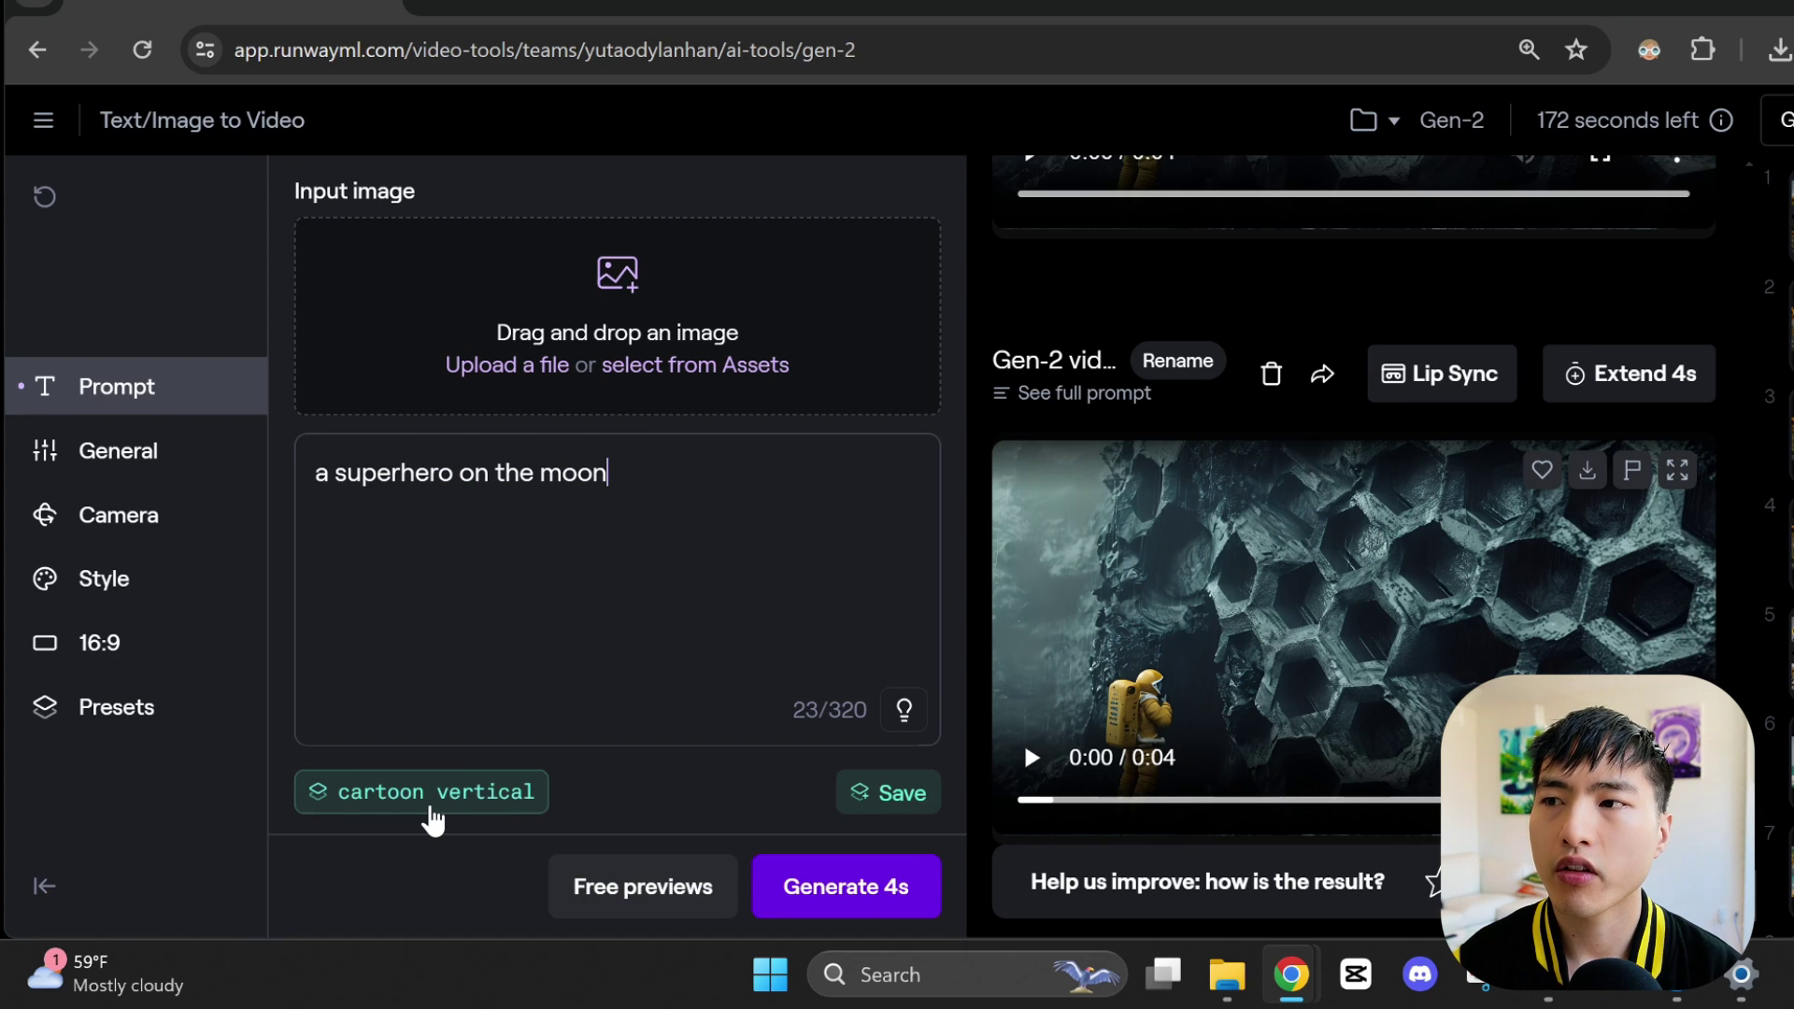
click(433, 817)
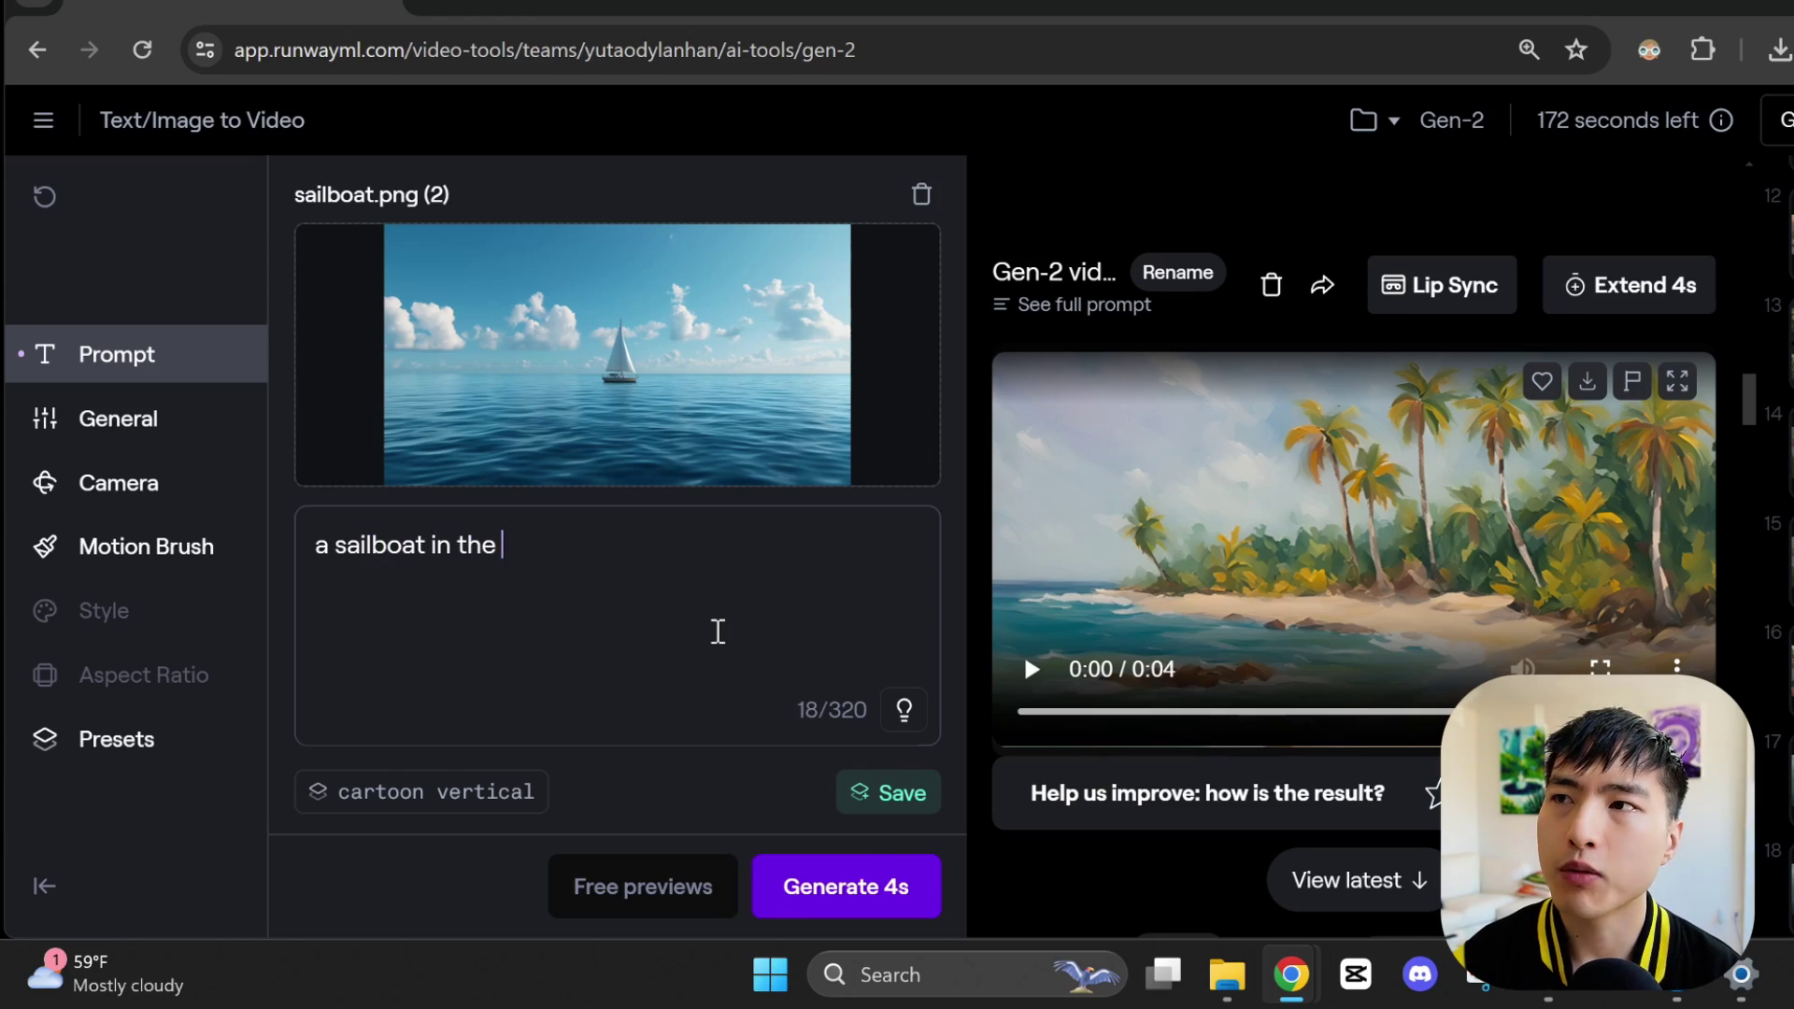
Complete the sailboat prompt so it reads 'a sailboat in the ocean'.
text(n)
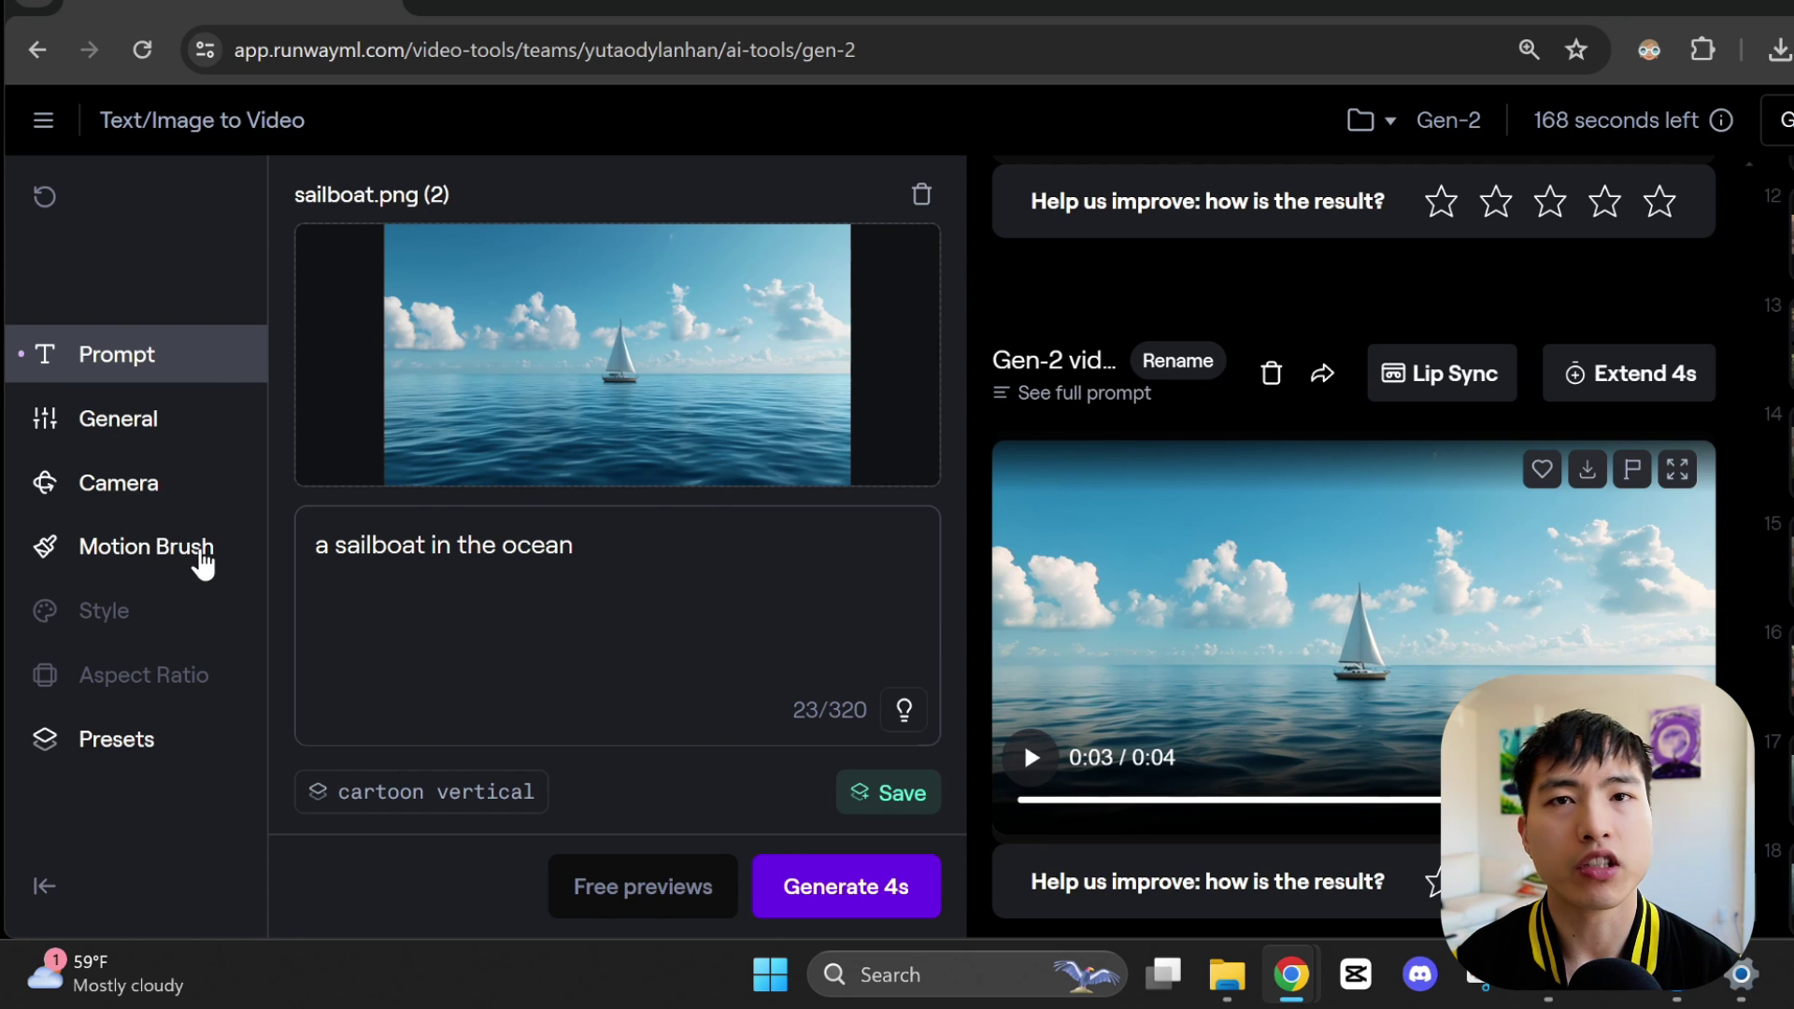
Paint Brush 1 over the sailboat and set its Horizontal motion to -3.1.
click(208, 566)
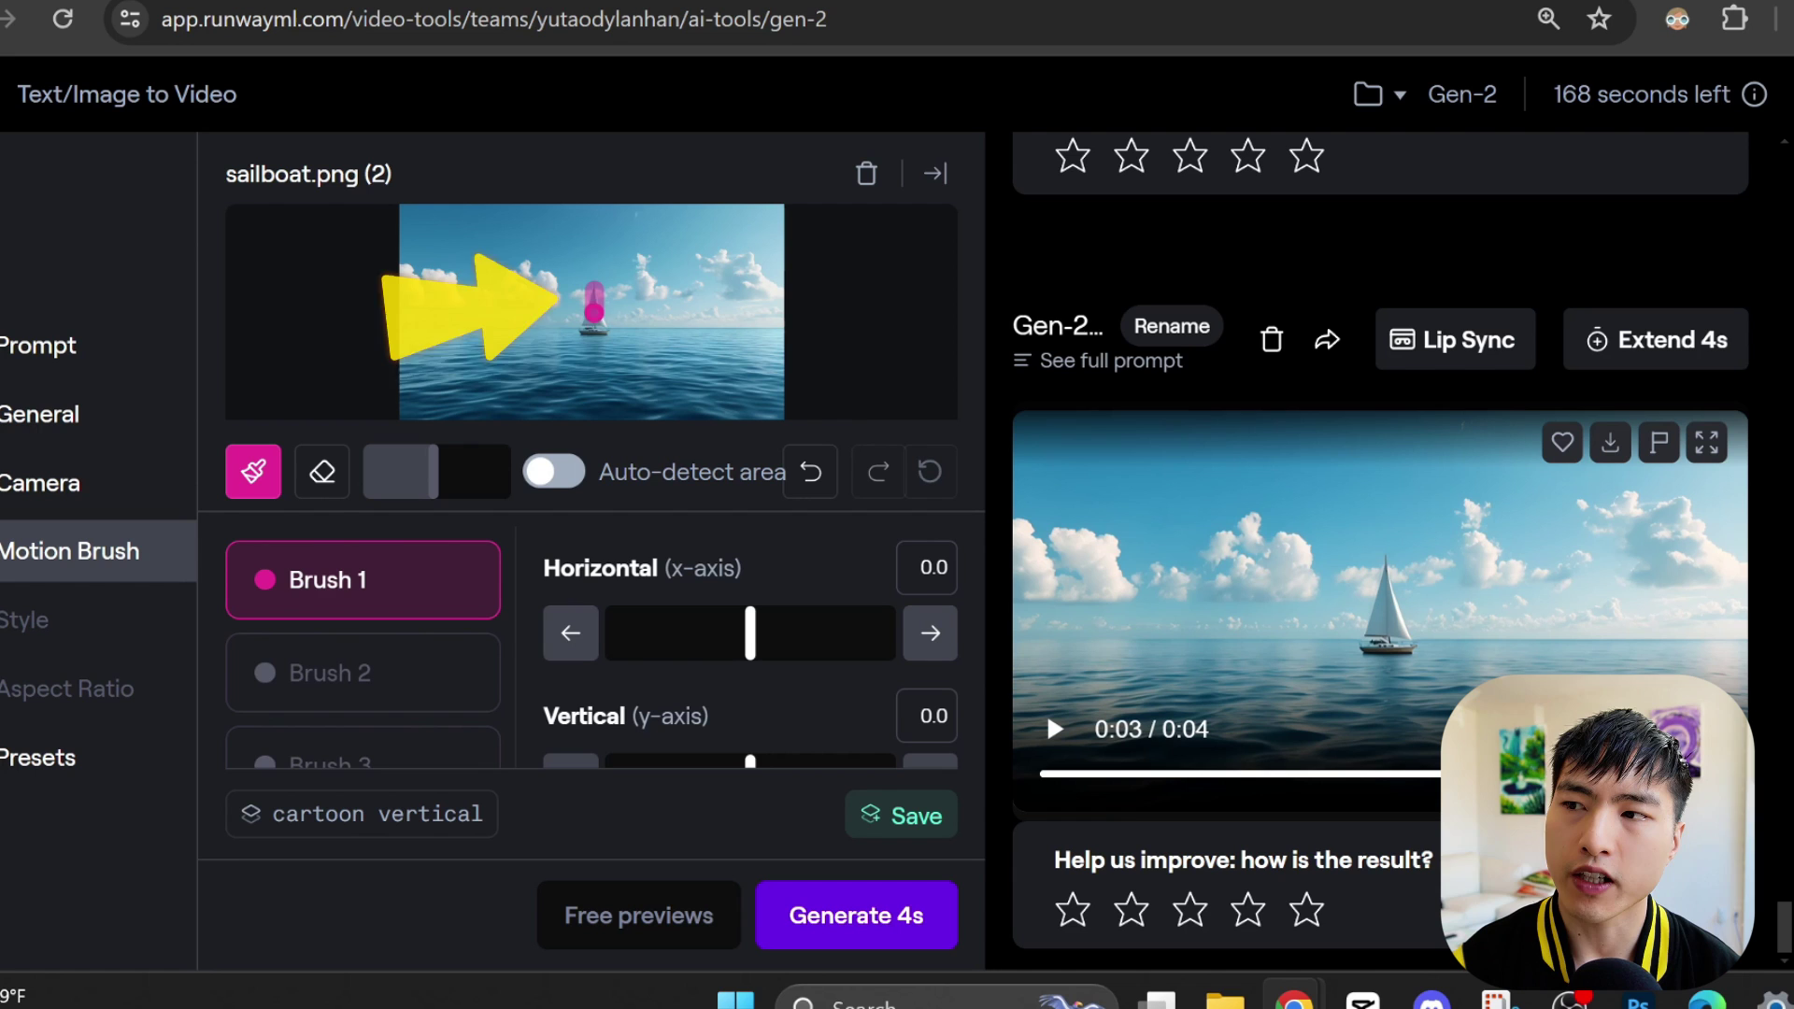
drag(590, 323, 590, 306)
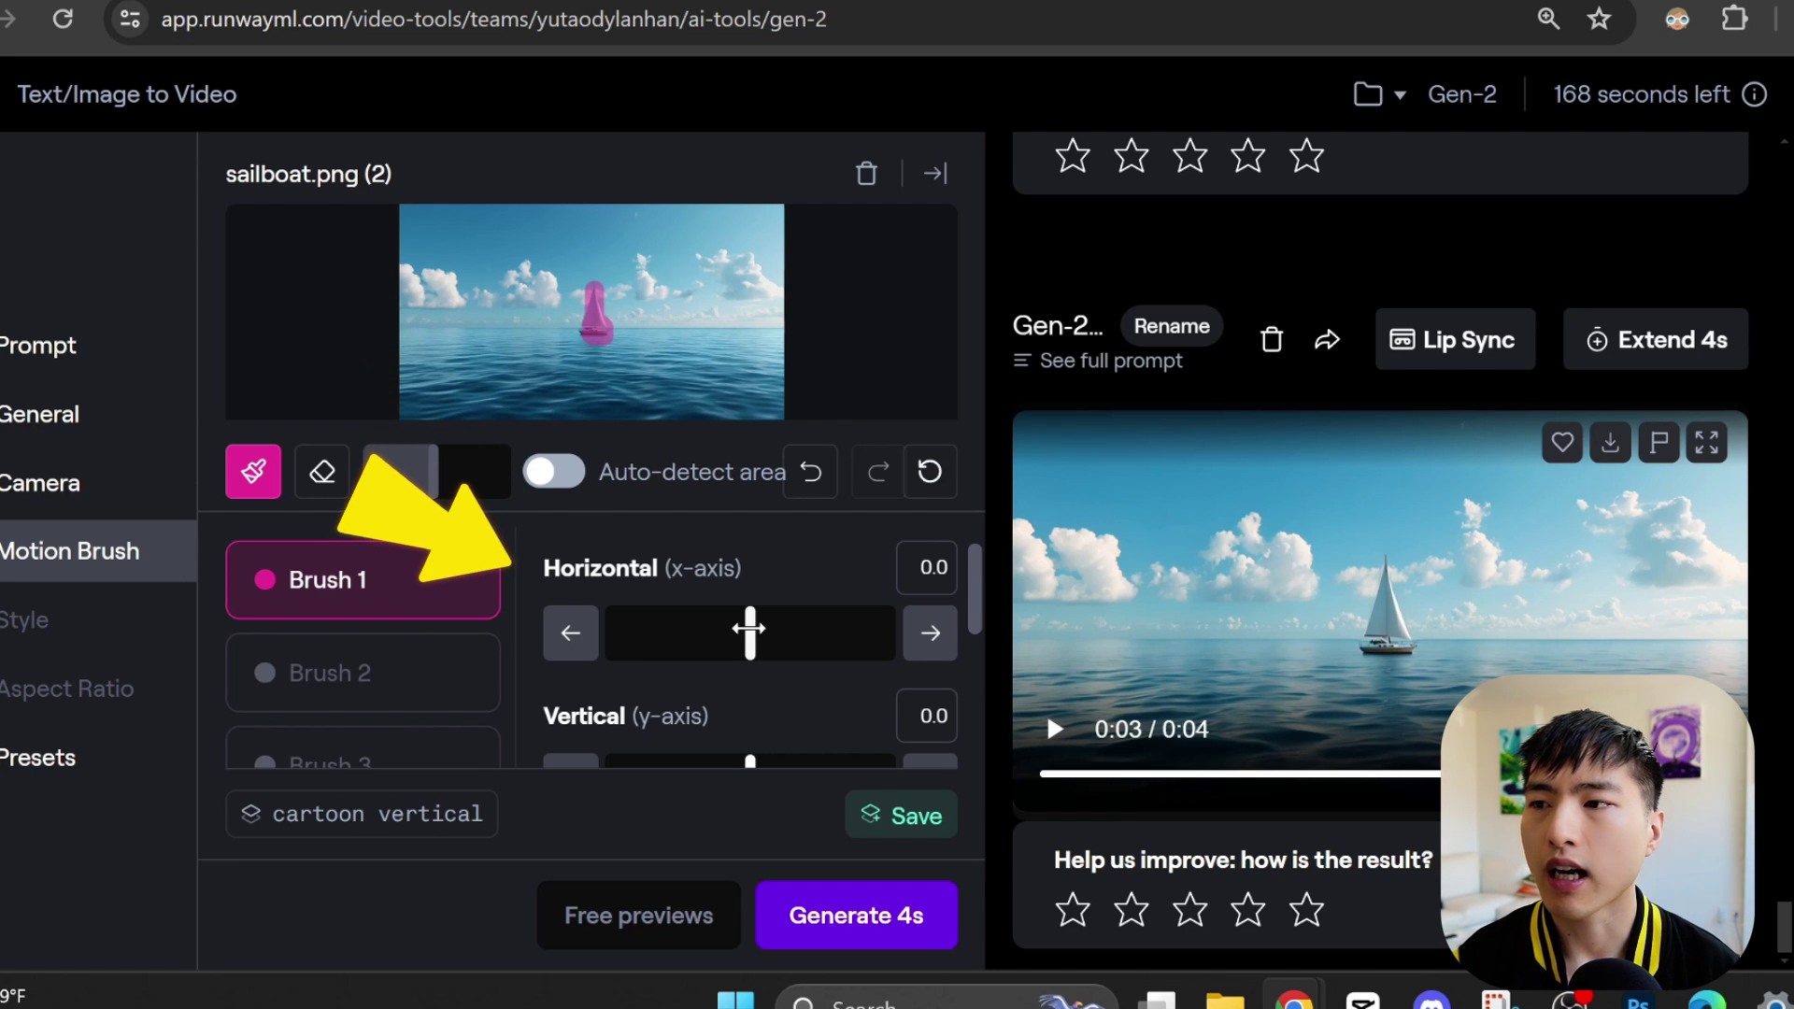
drag(750, 632, 705, 634)
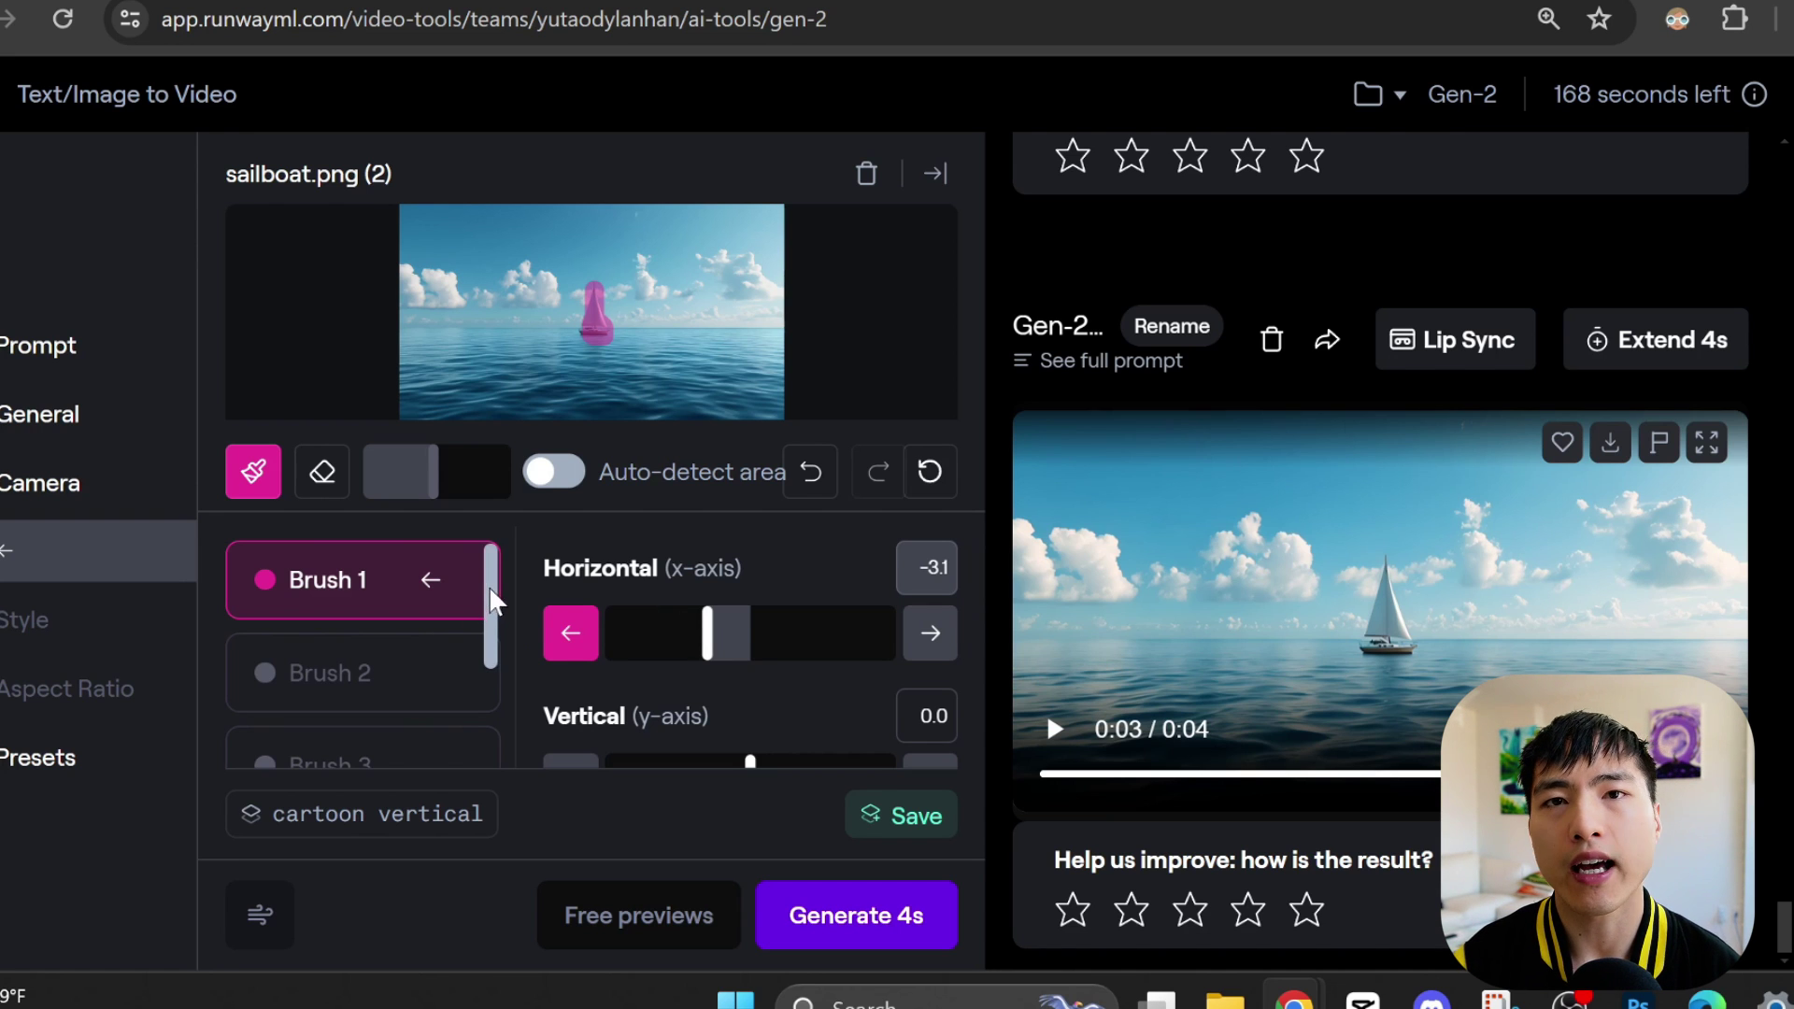
drag(491, 607, 500, 743)
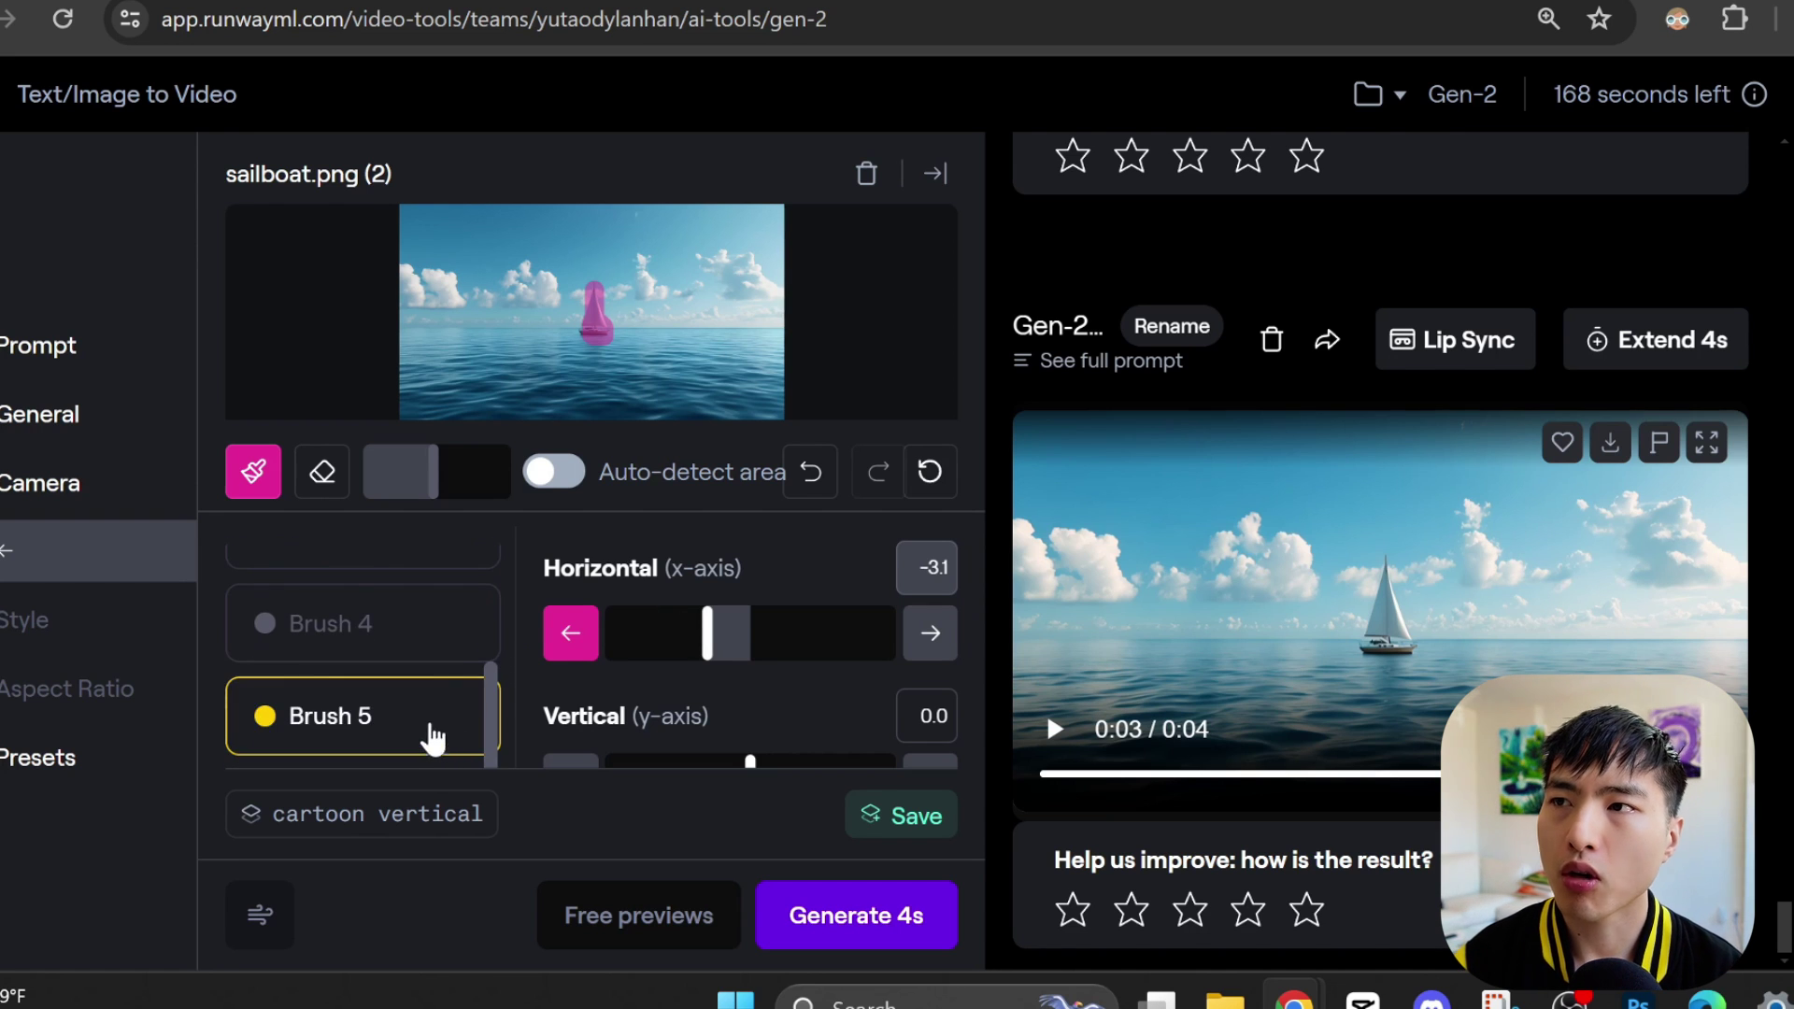
click(433, 641)
scroll(437, 642, up, 1)
scroll(436, 635, up, 3)
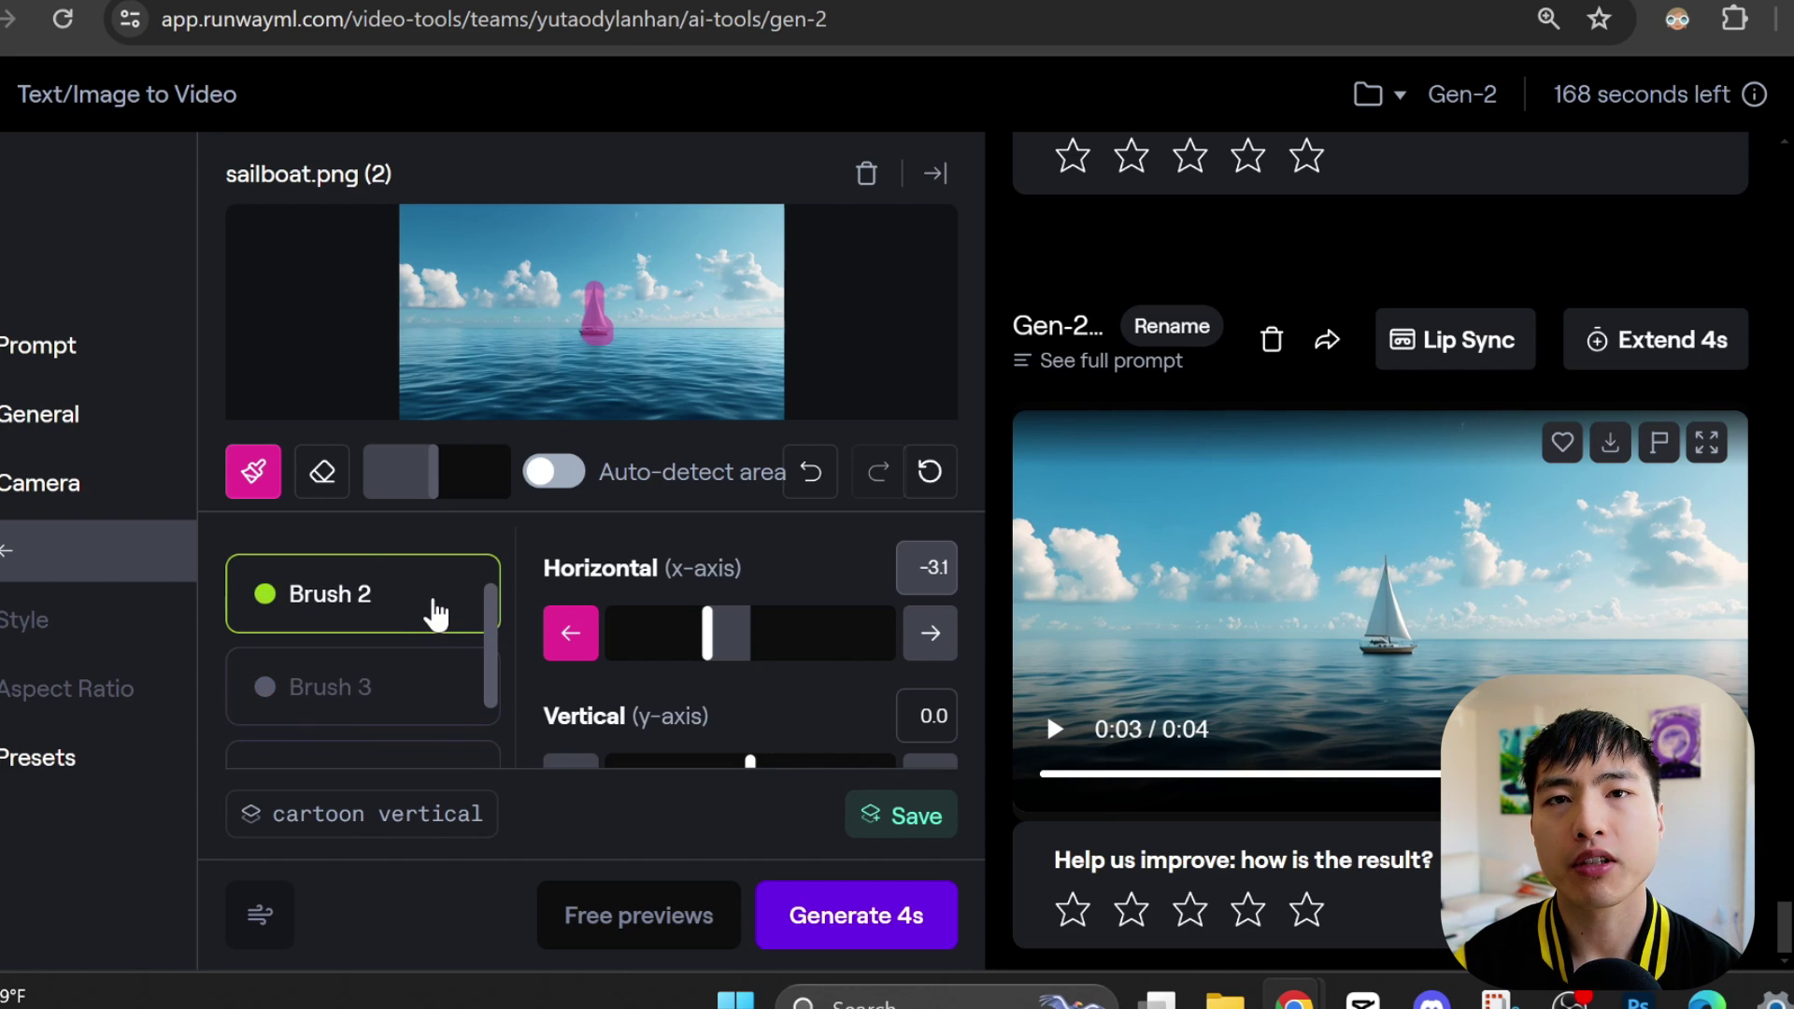
Paint the clouds with Brush 2 and give them vertical motion with Proximity 2.8.
click(432, 682)
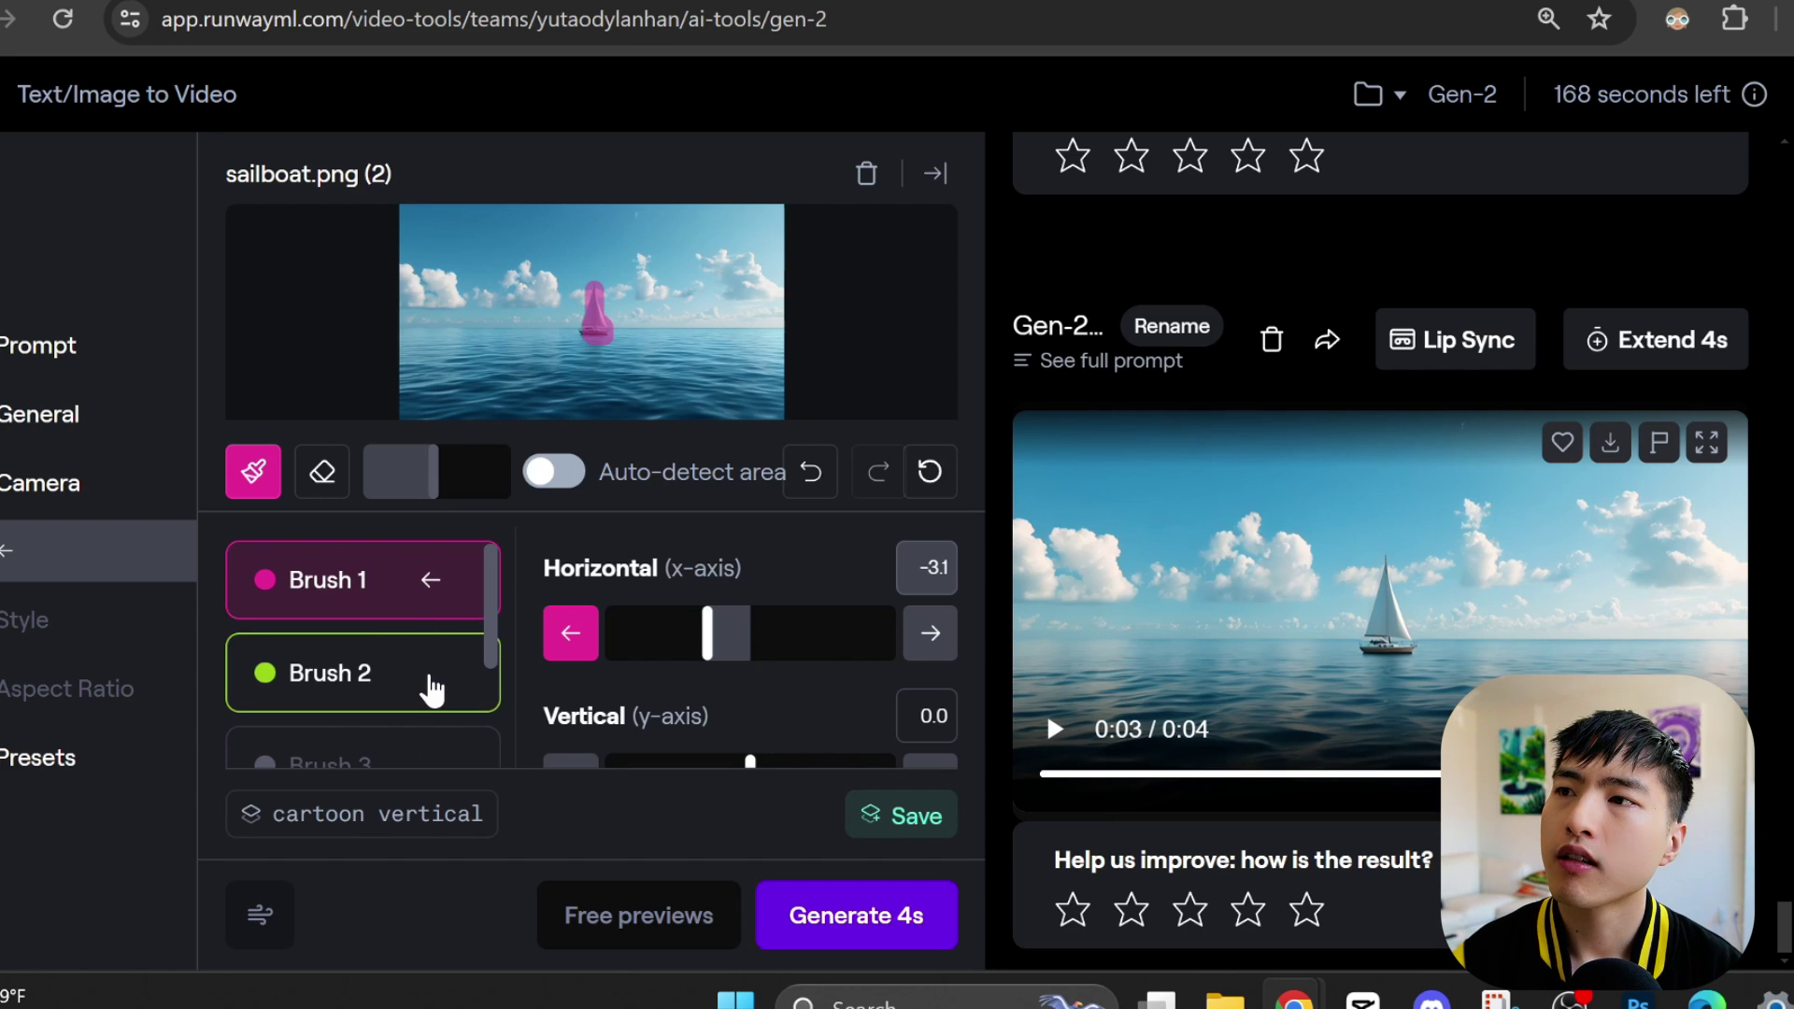
click(431, 686)
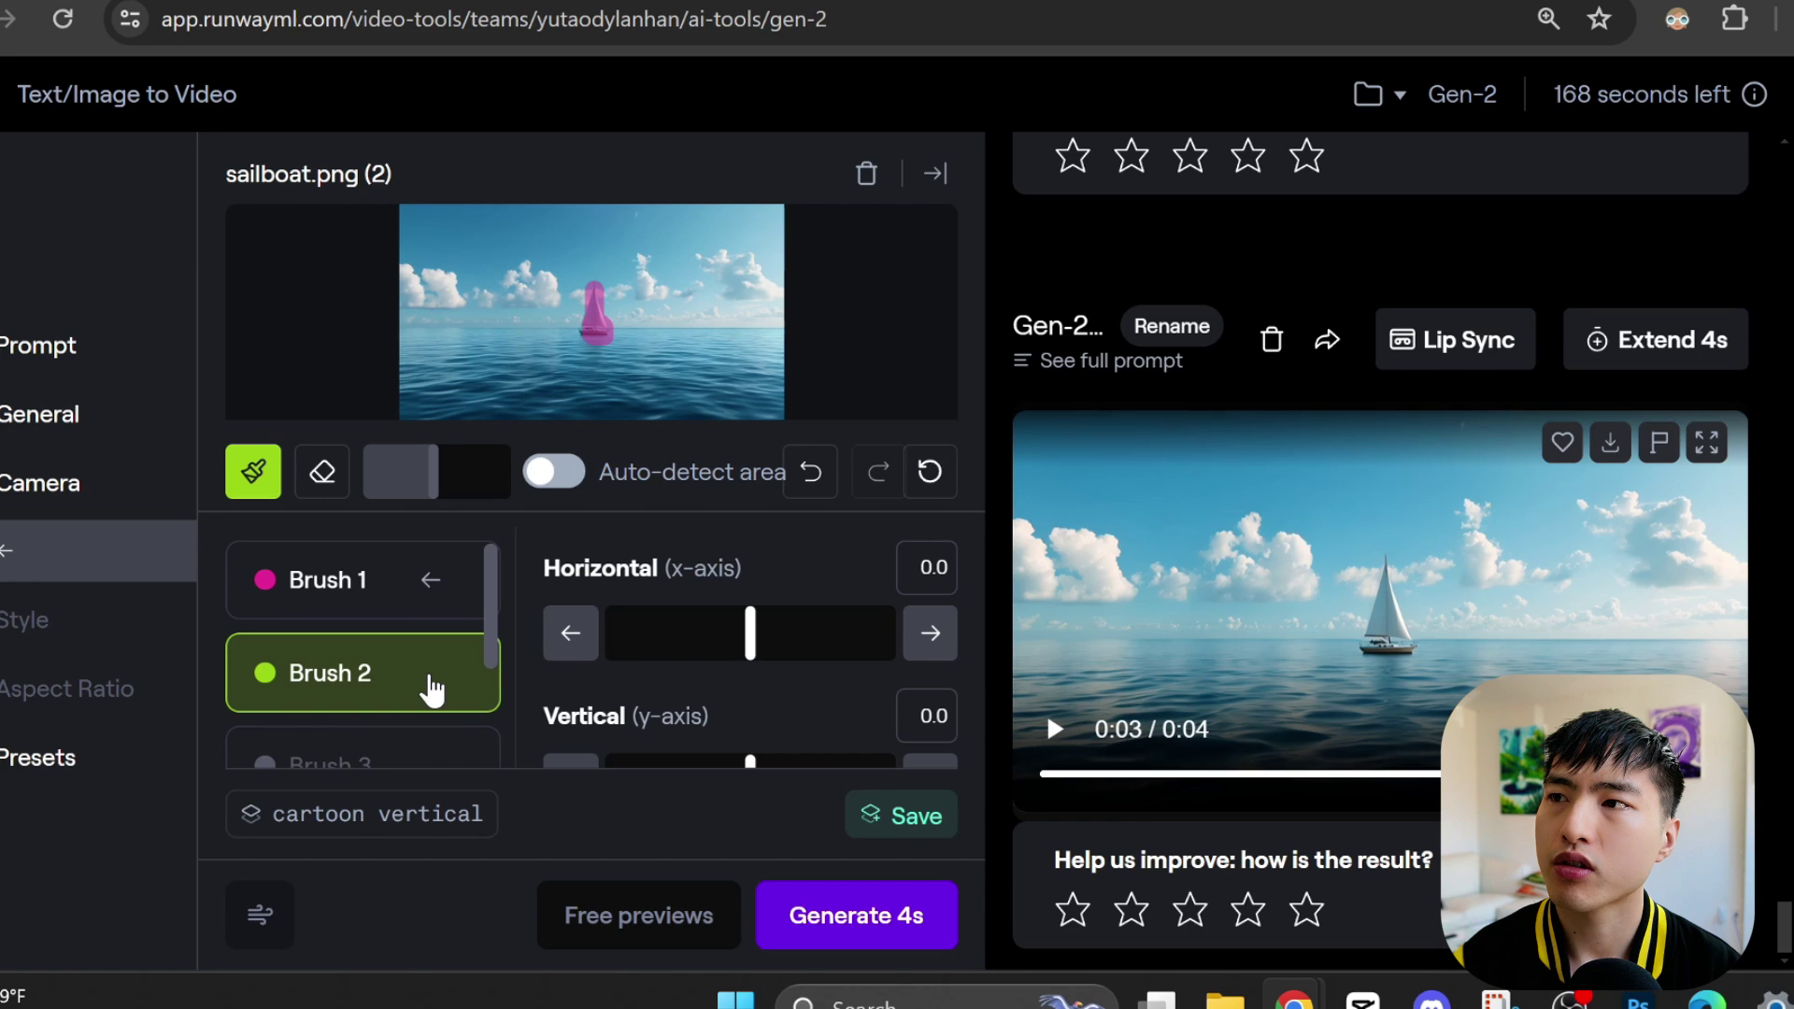
drag(430, 472, 453, 477)
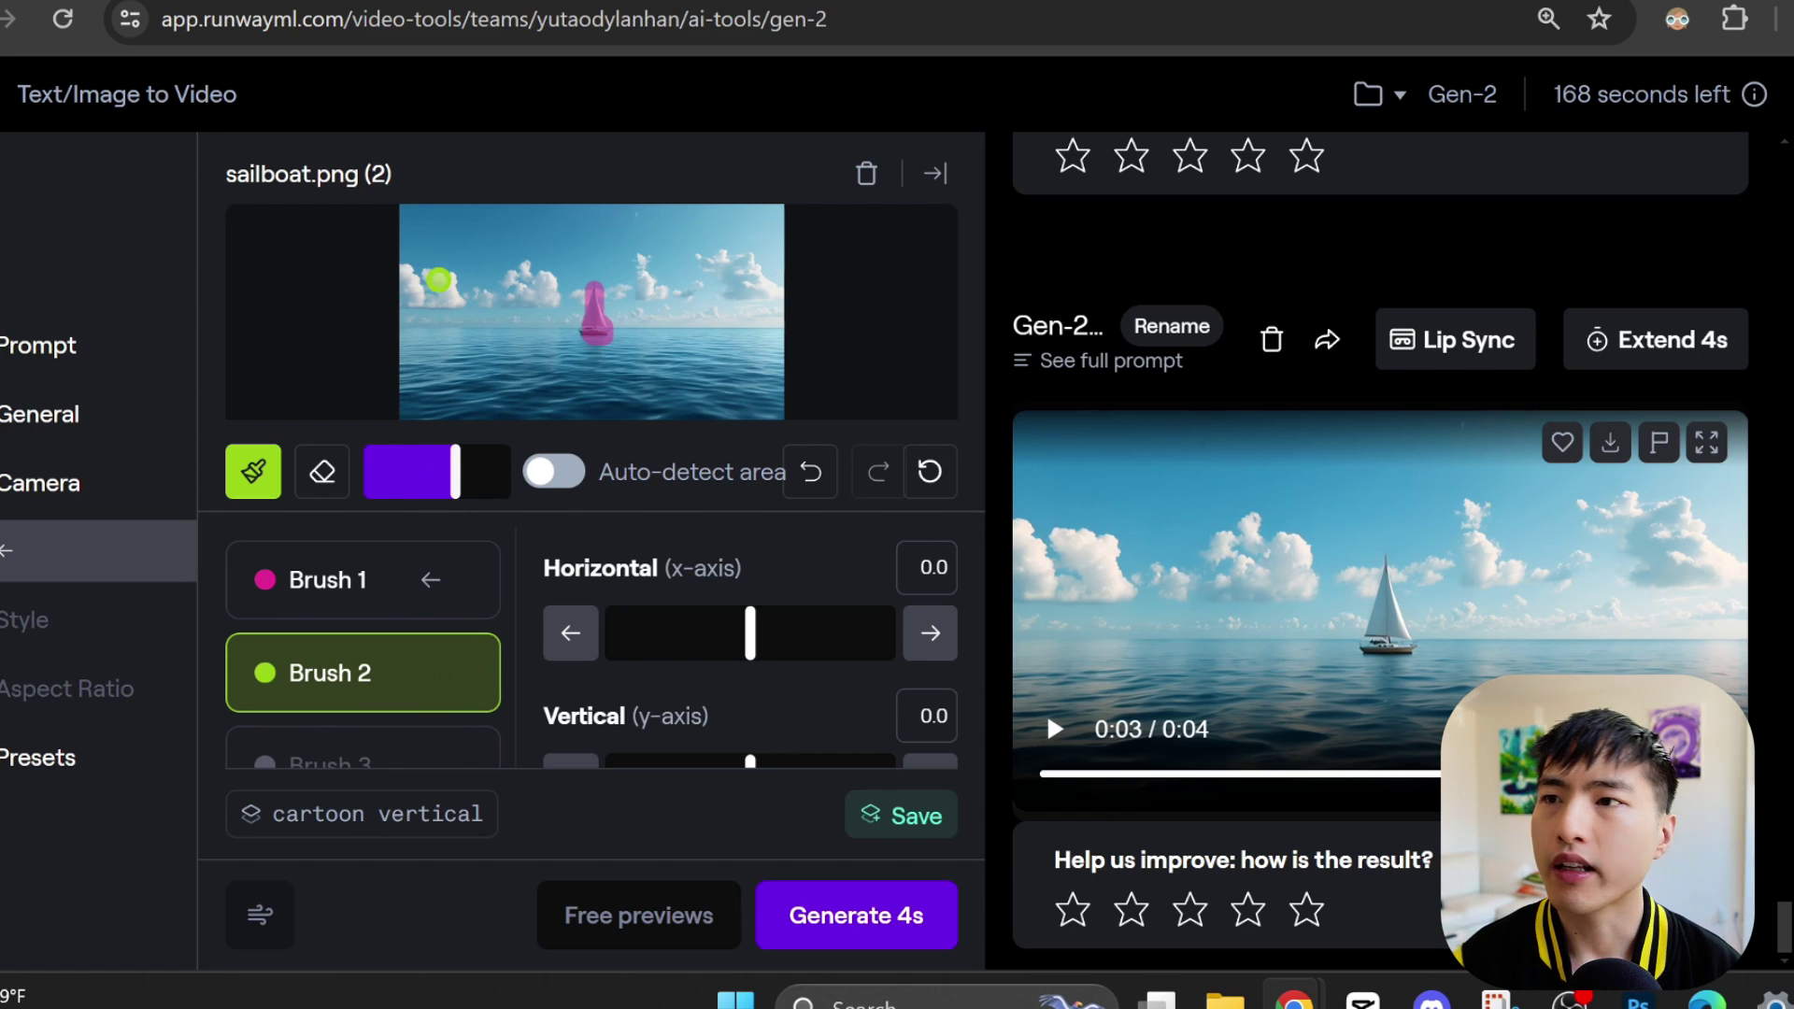
drag(438, 279, 447, 301)
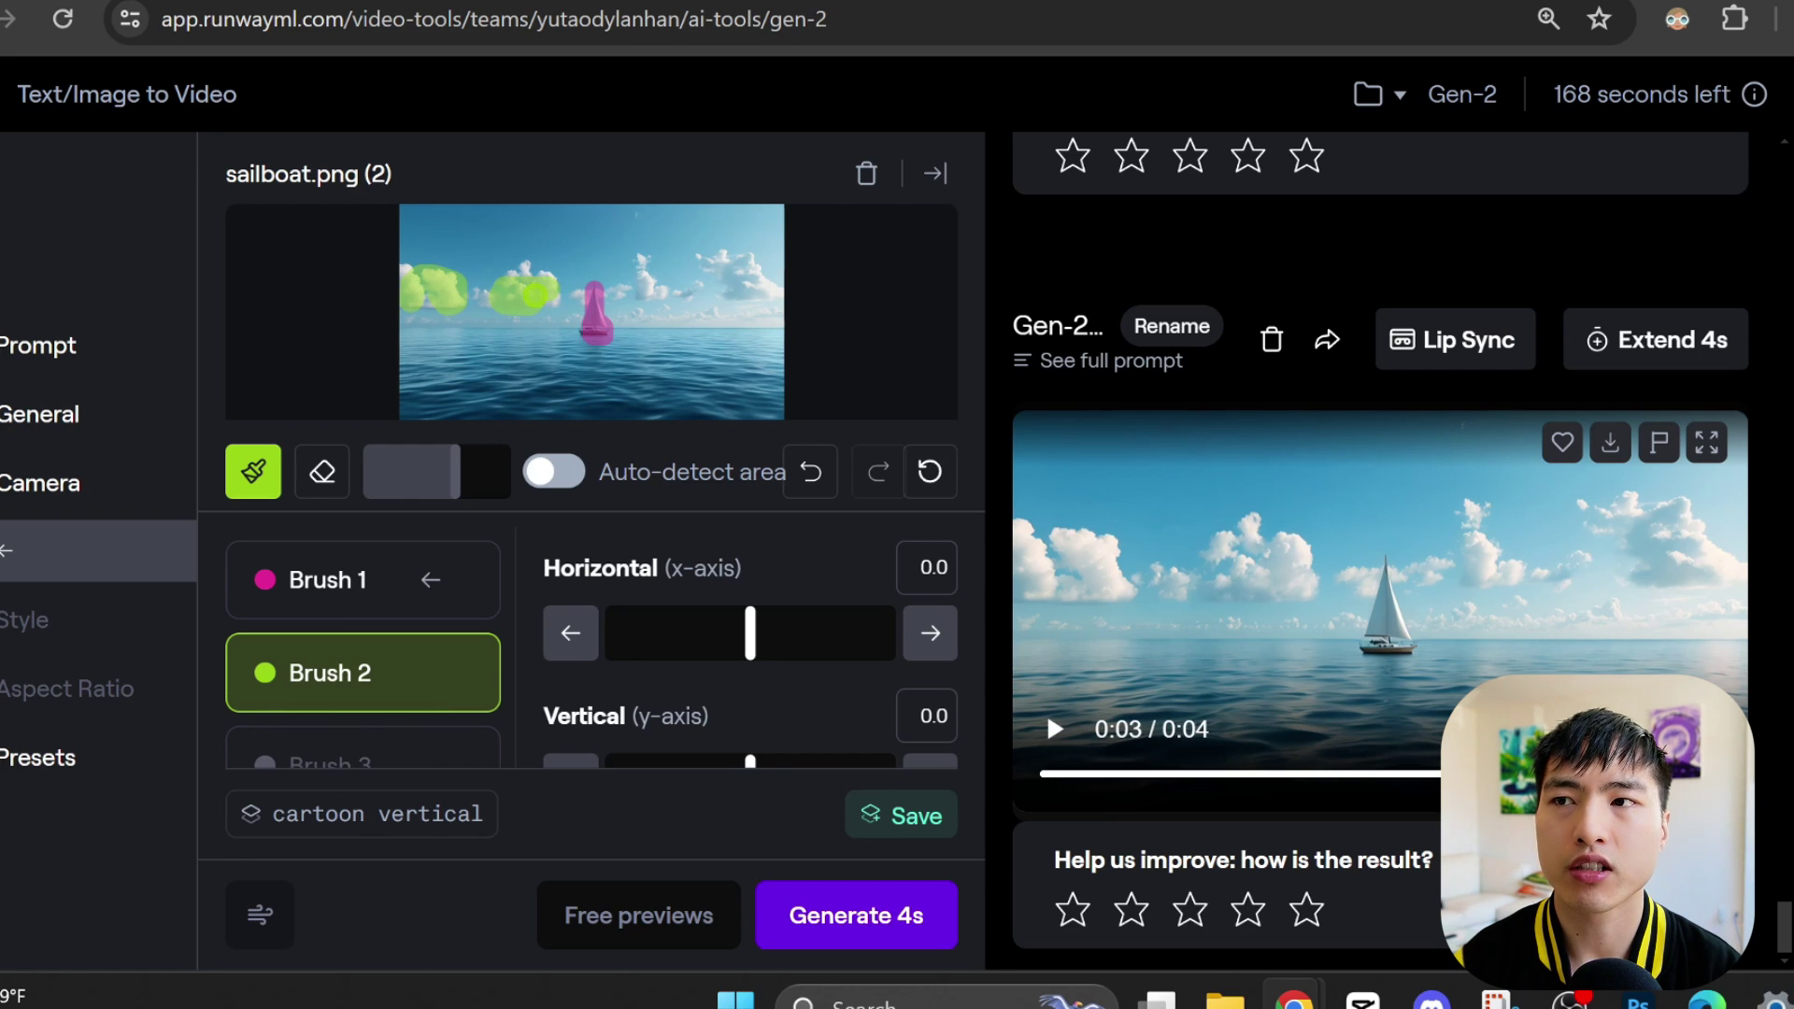
scroll(971, 608, down, 2)
mouse_move(750, 628)
mouse_down()
mouse_move(796, 644)
mouse_move(791, 695)
mouse_up()
scroll(797, 644, down, 1)
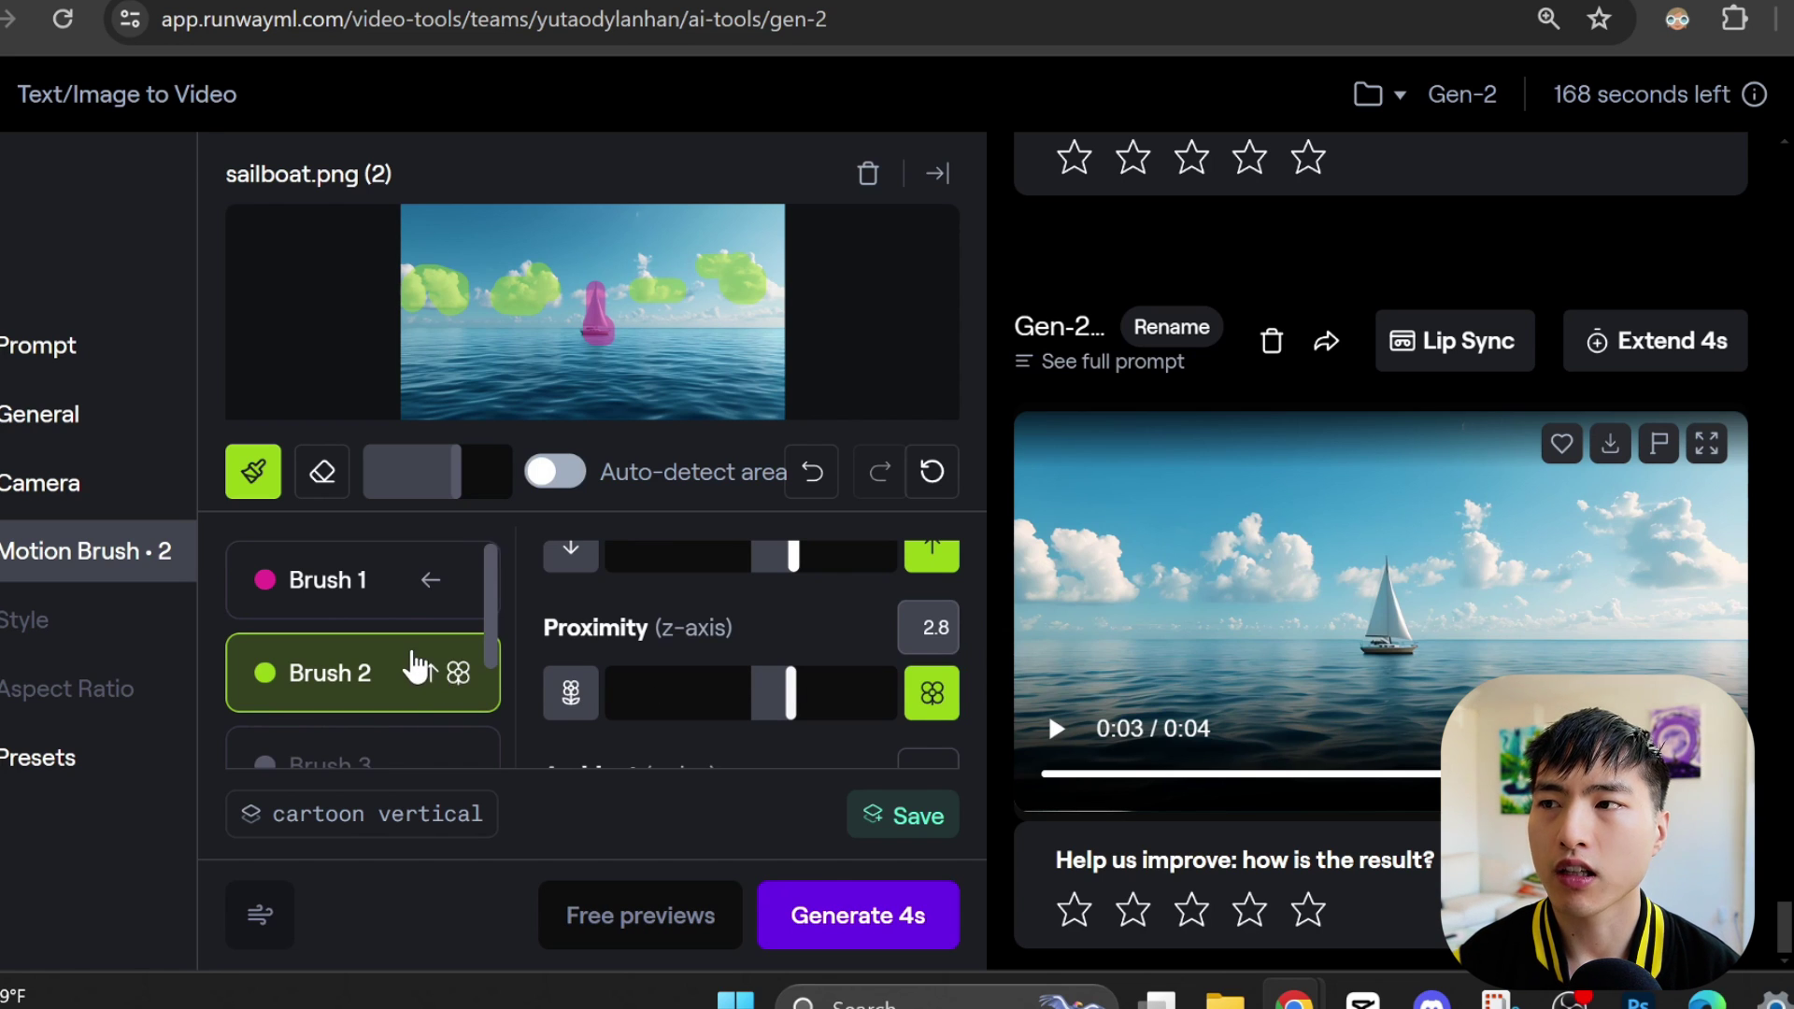
scroll(414, 667, down, 2)
Auto-detect the sea with Brush 3 and set its Ambient noise to 1.8.
click(388, 640)
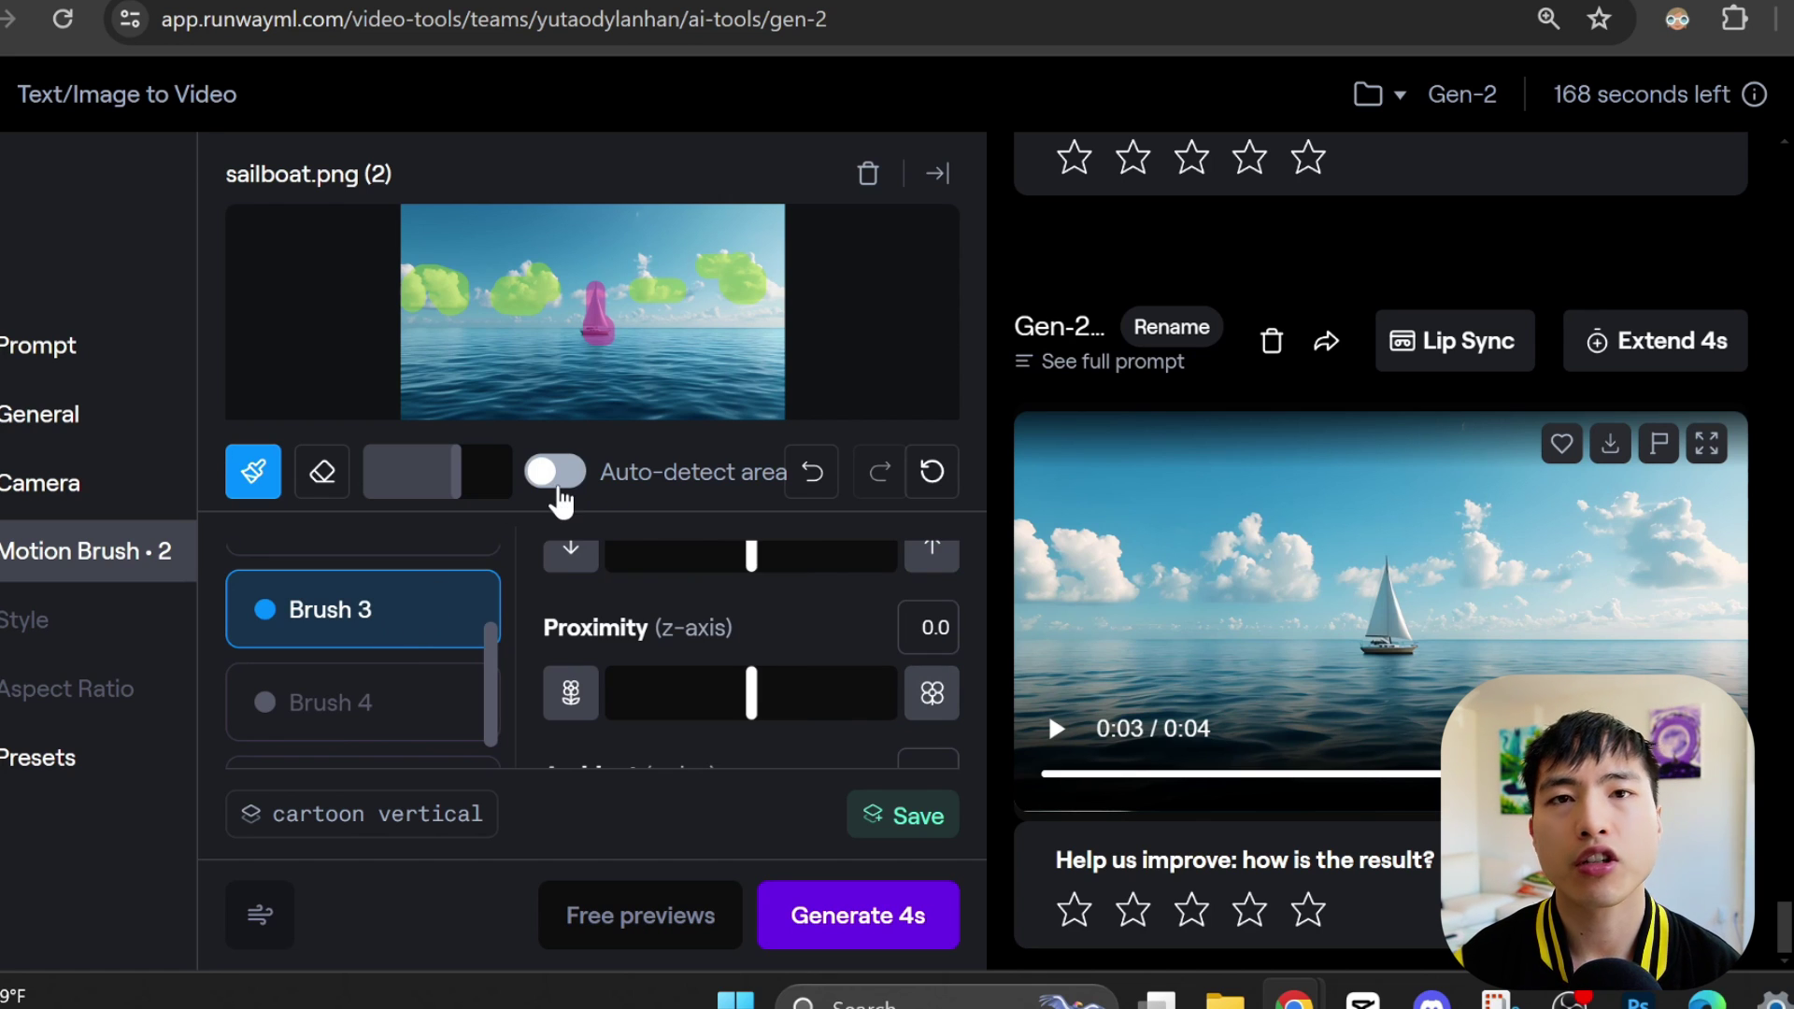
click(563, 486)
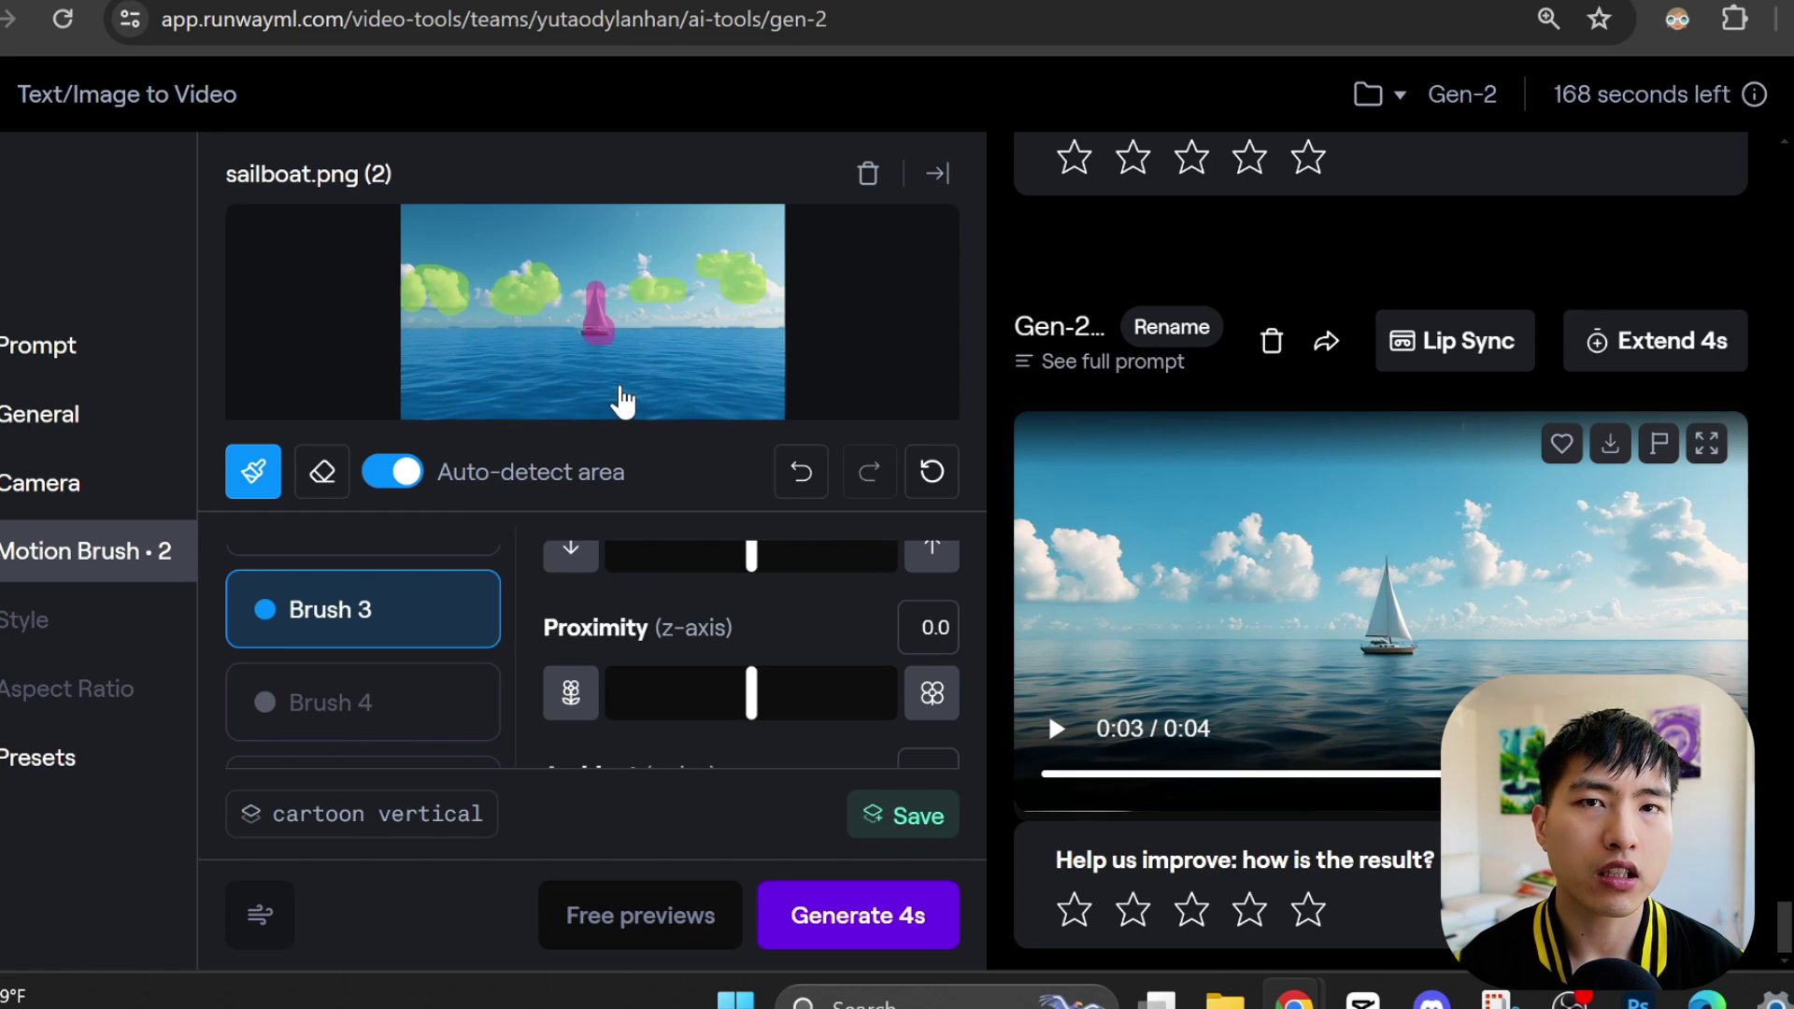
click(622, 402)
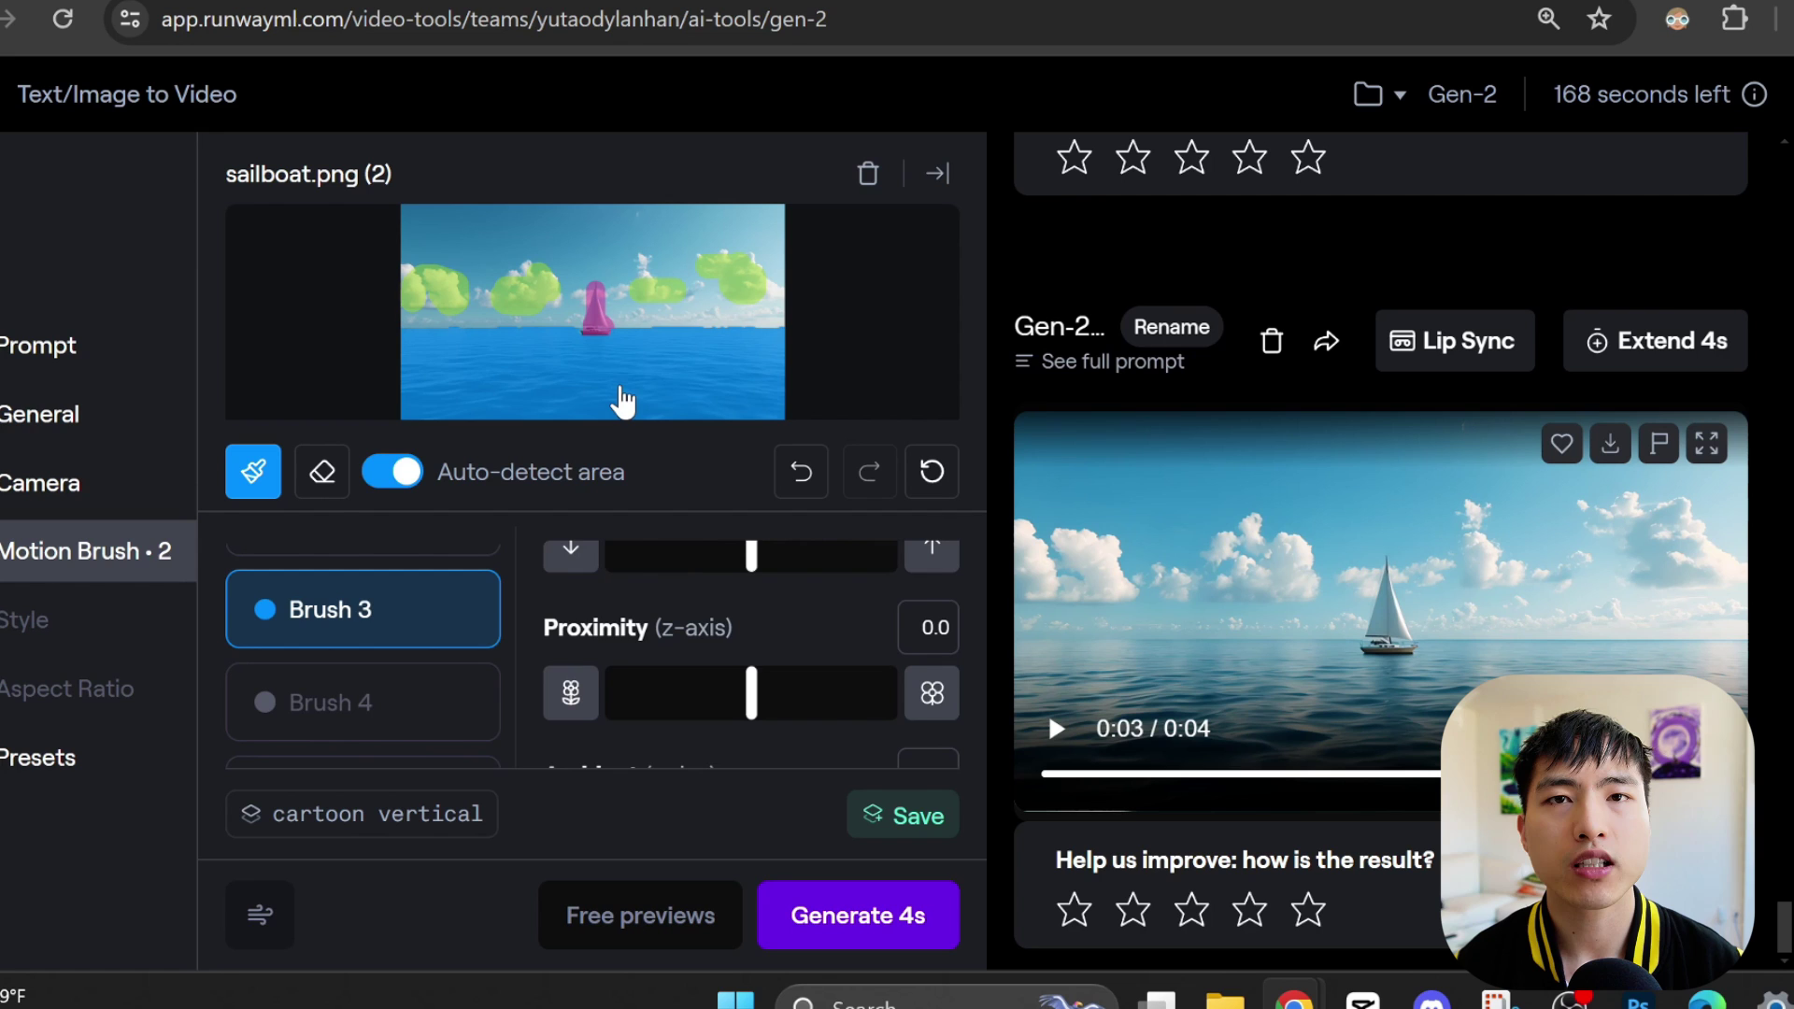
scroll(661, 612, down, 2)
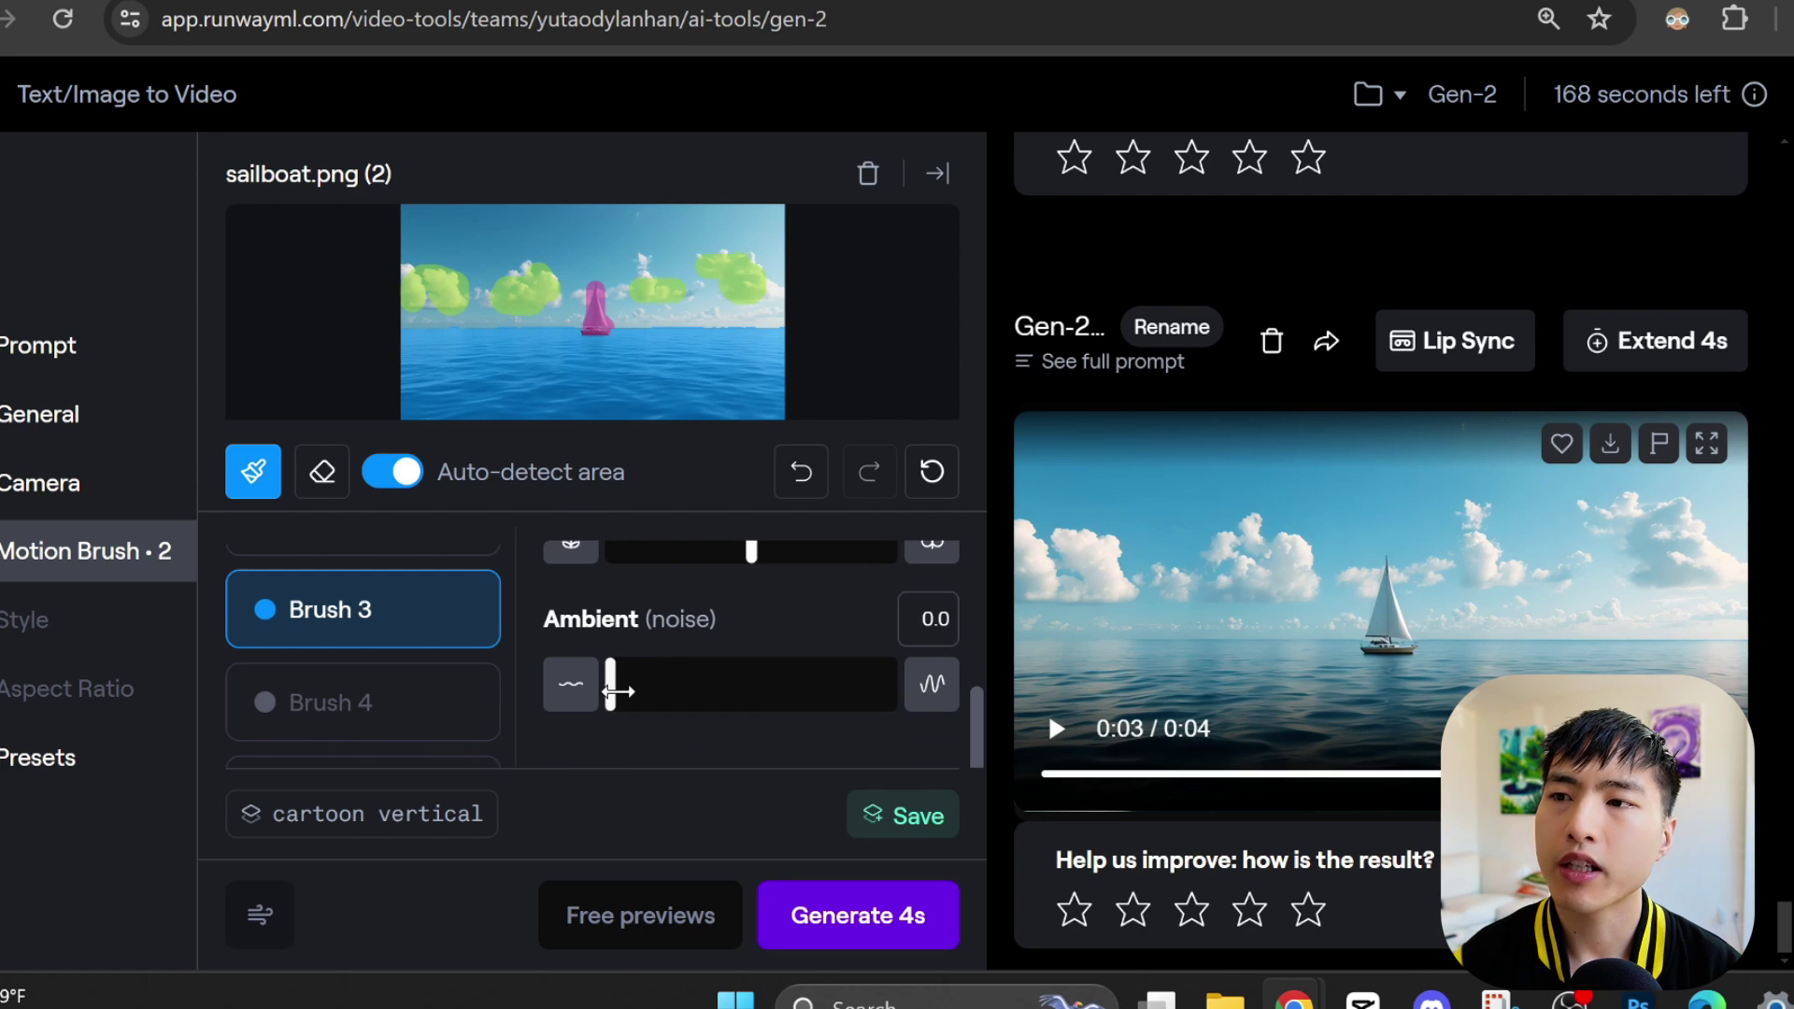
drag(617, 692, 691, 702)
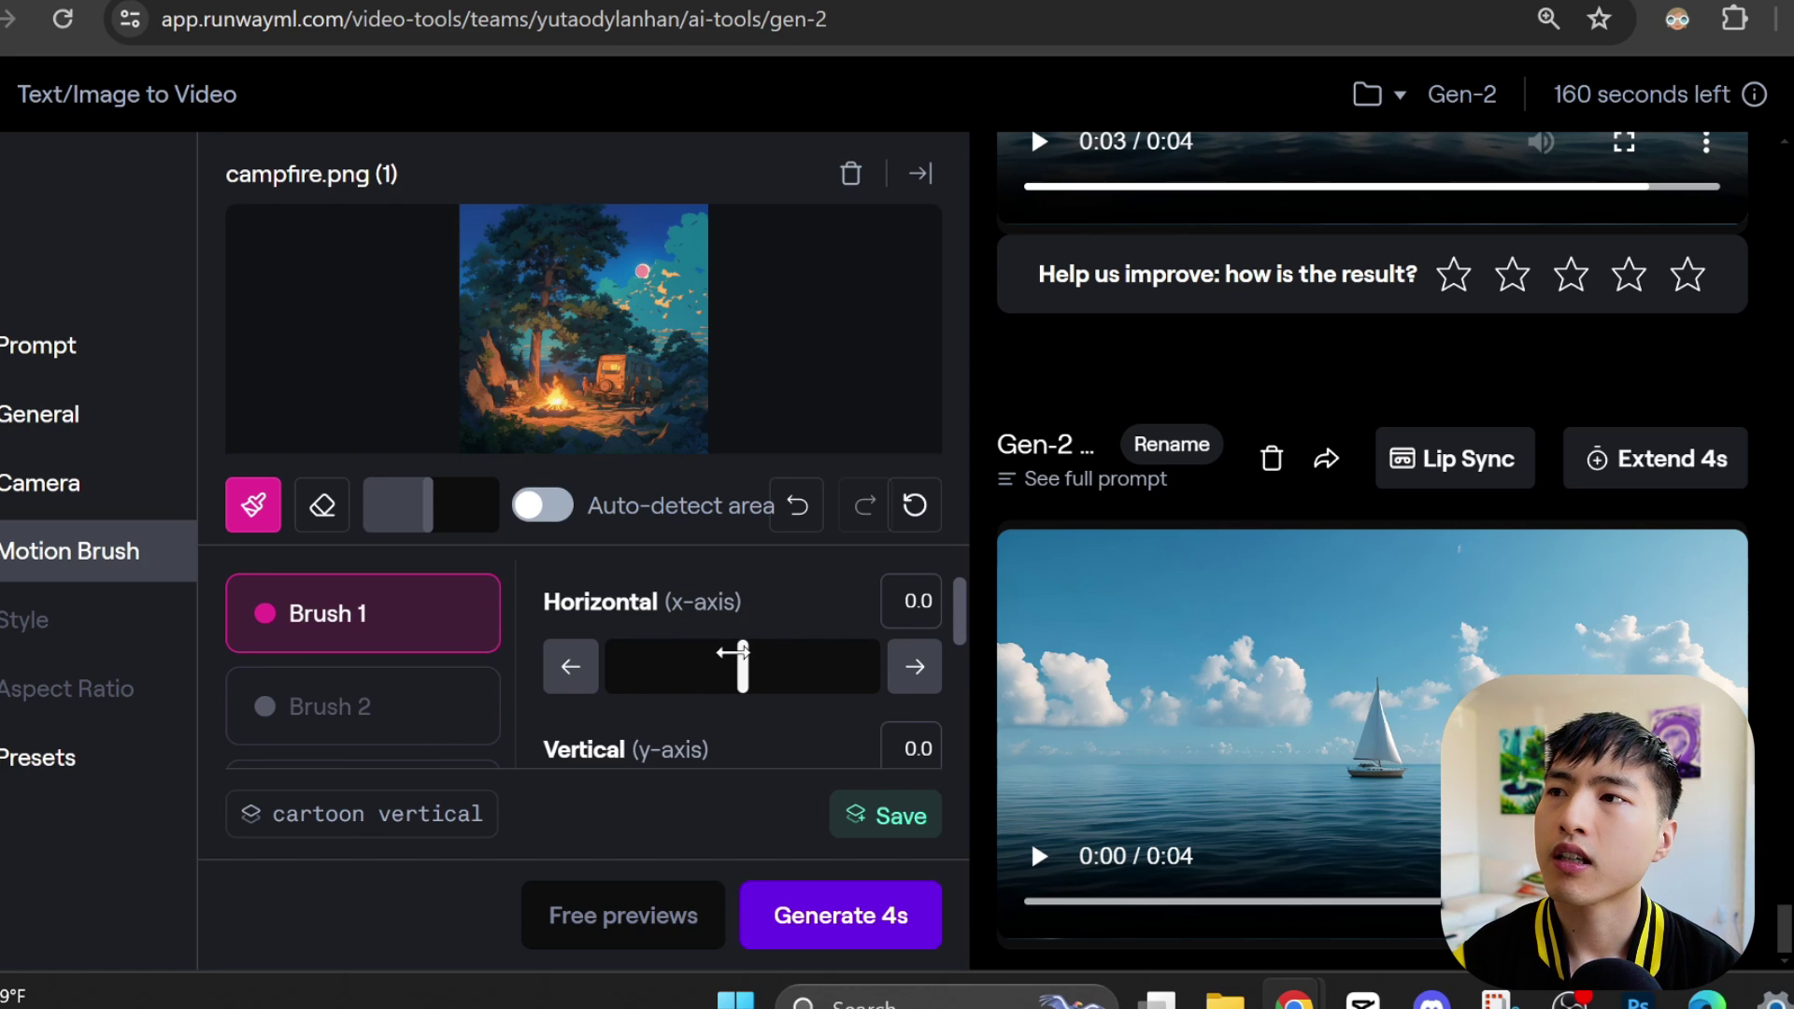
Set the campfire's Brush 1 motion to Horizontal -3.1 and Vertical 2.9.
mouse_move(738, 652)
mouse_down()
mouse_move(700, 661)
mouse_move(781, 673)
mouse_up()
scroll(833, 621, down, 4)
scroll(834, 621, up, 2)
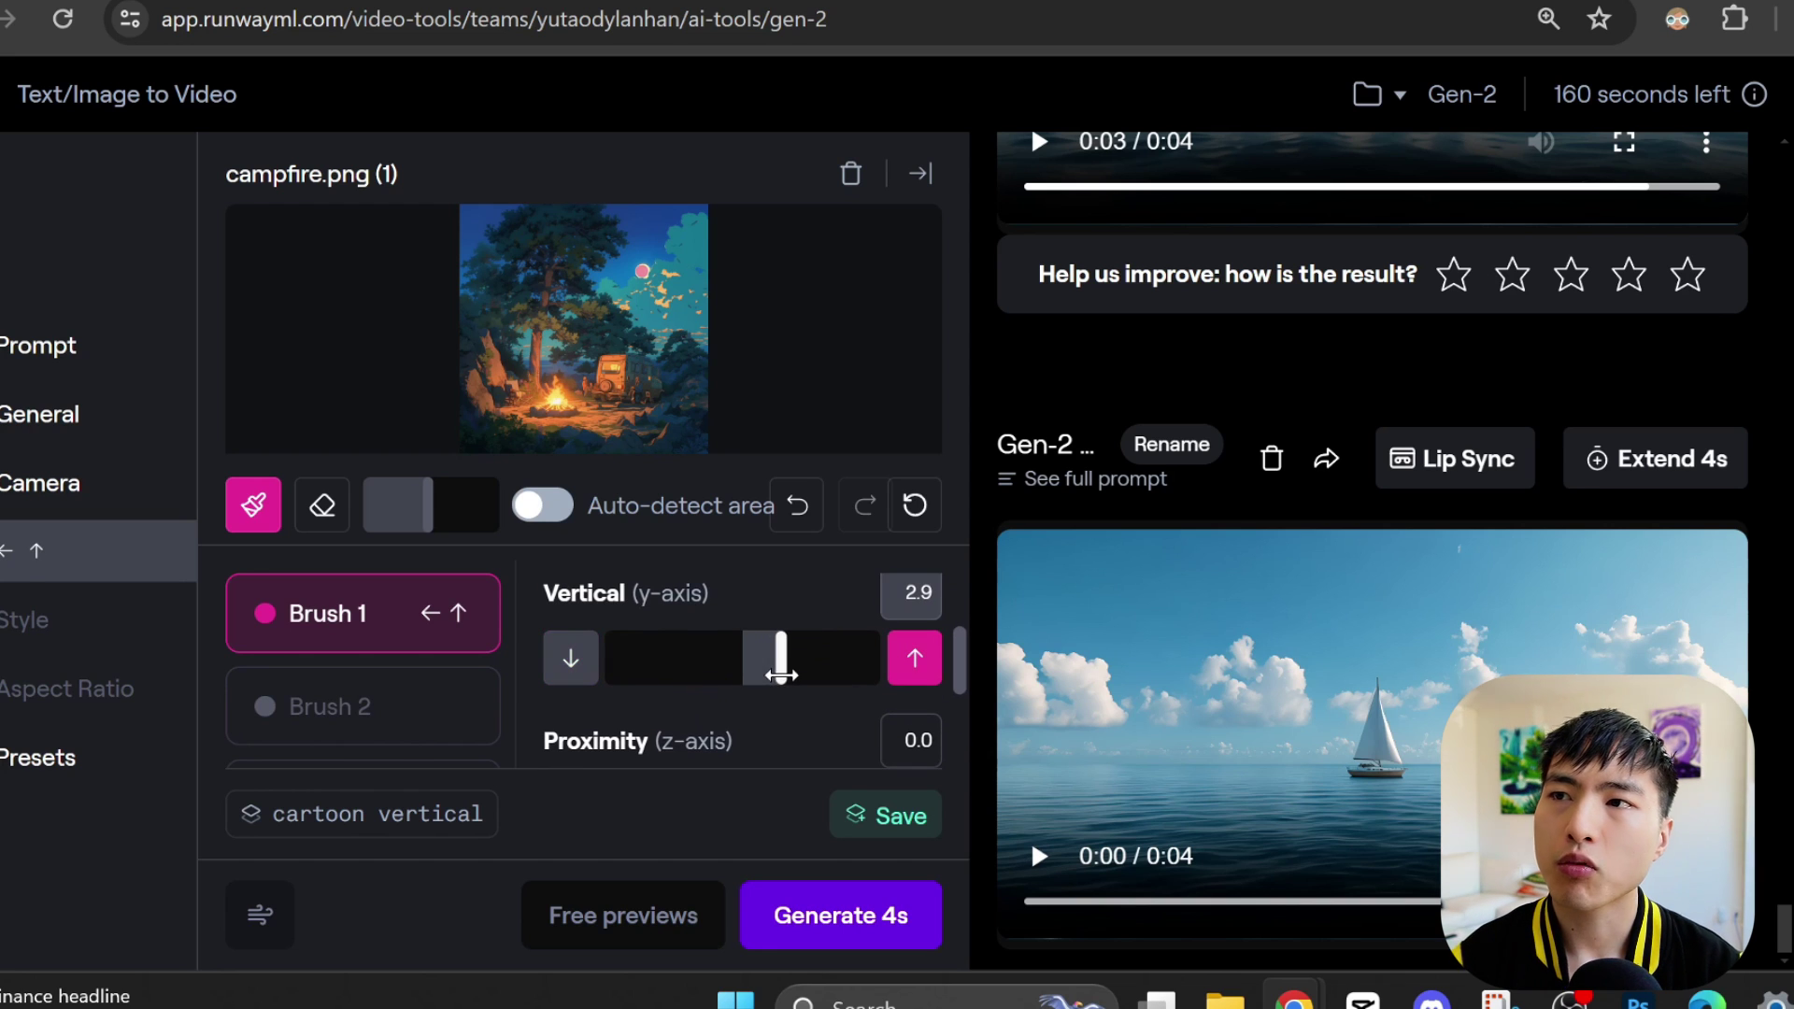
Give Brush 2 Ambient noise 2.6 and erase part of its mask.
click(363, 706)
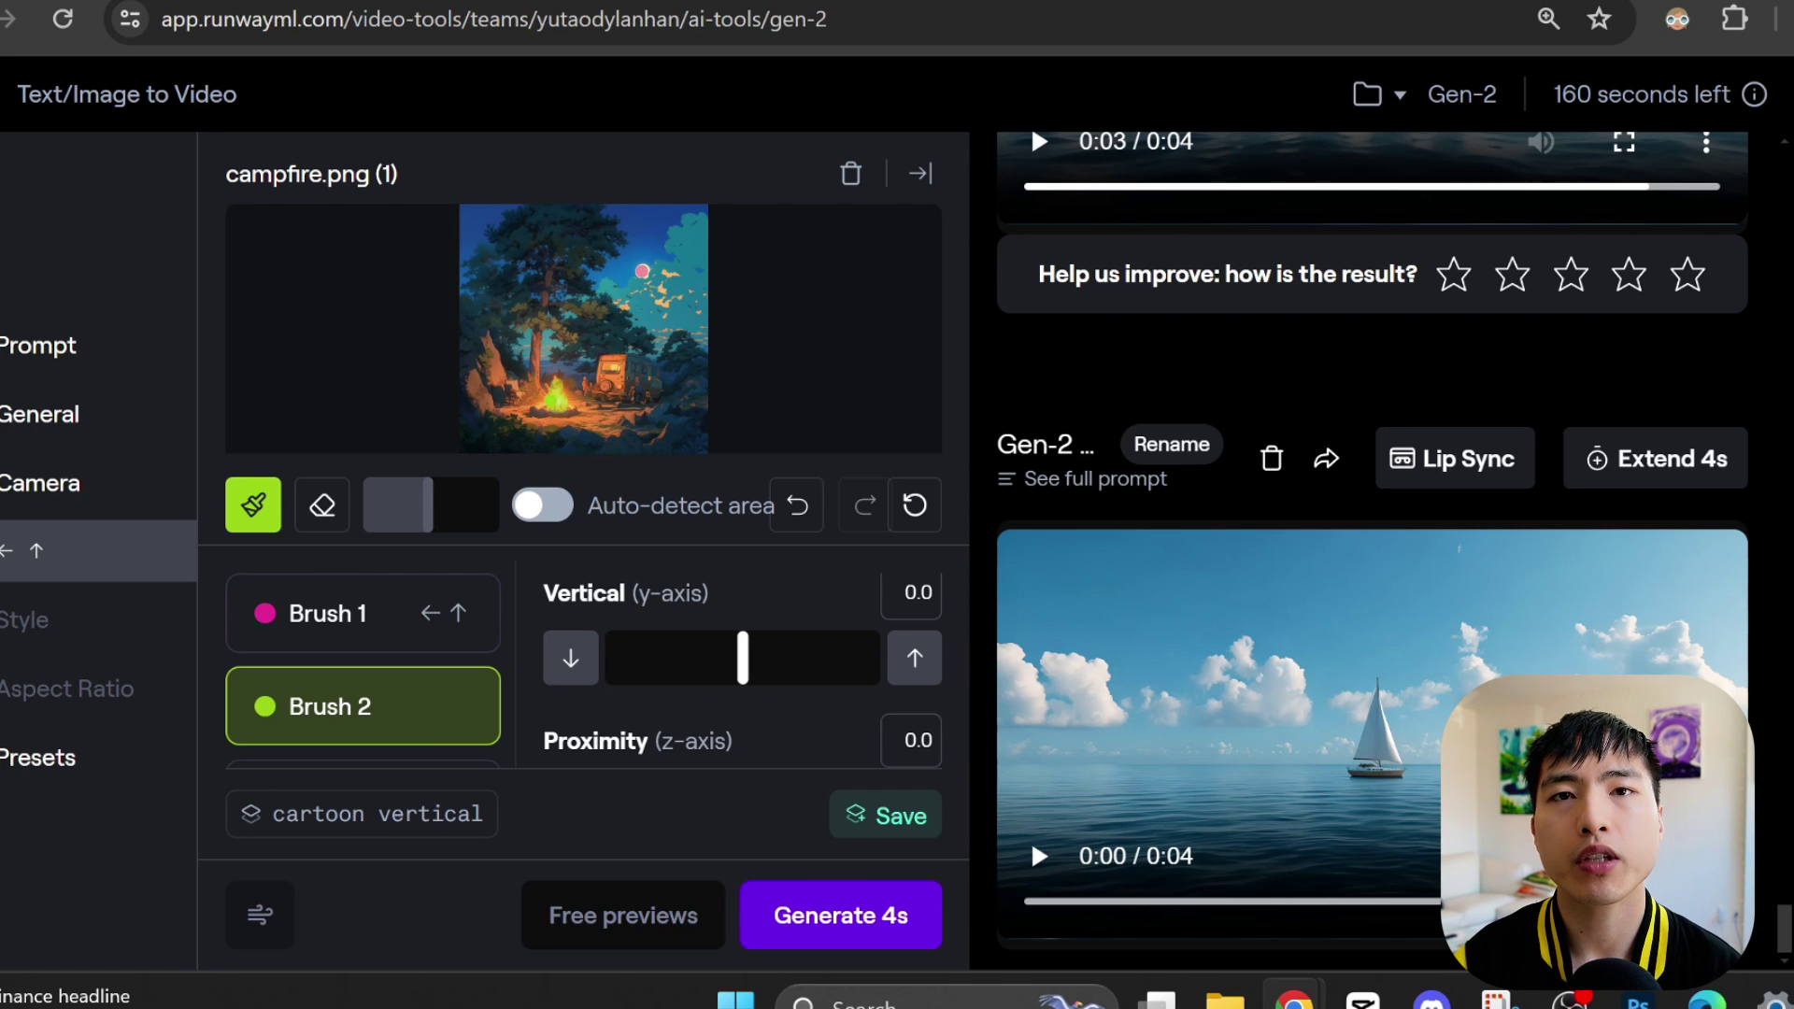
scroll(743, 658, down, 2)
drag(609, 680, 676, 681)
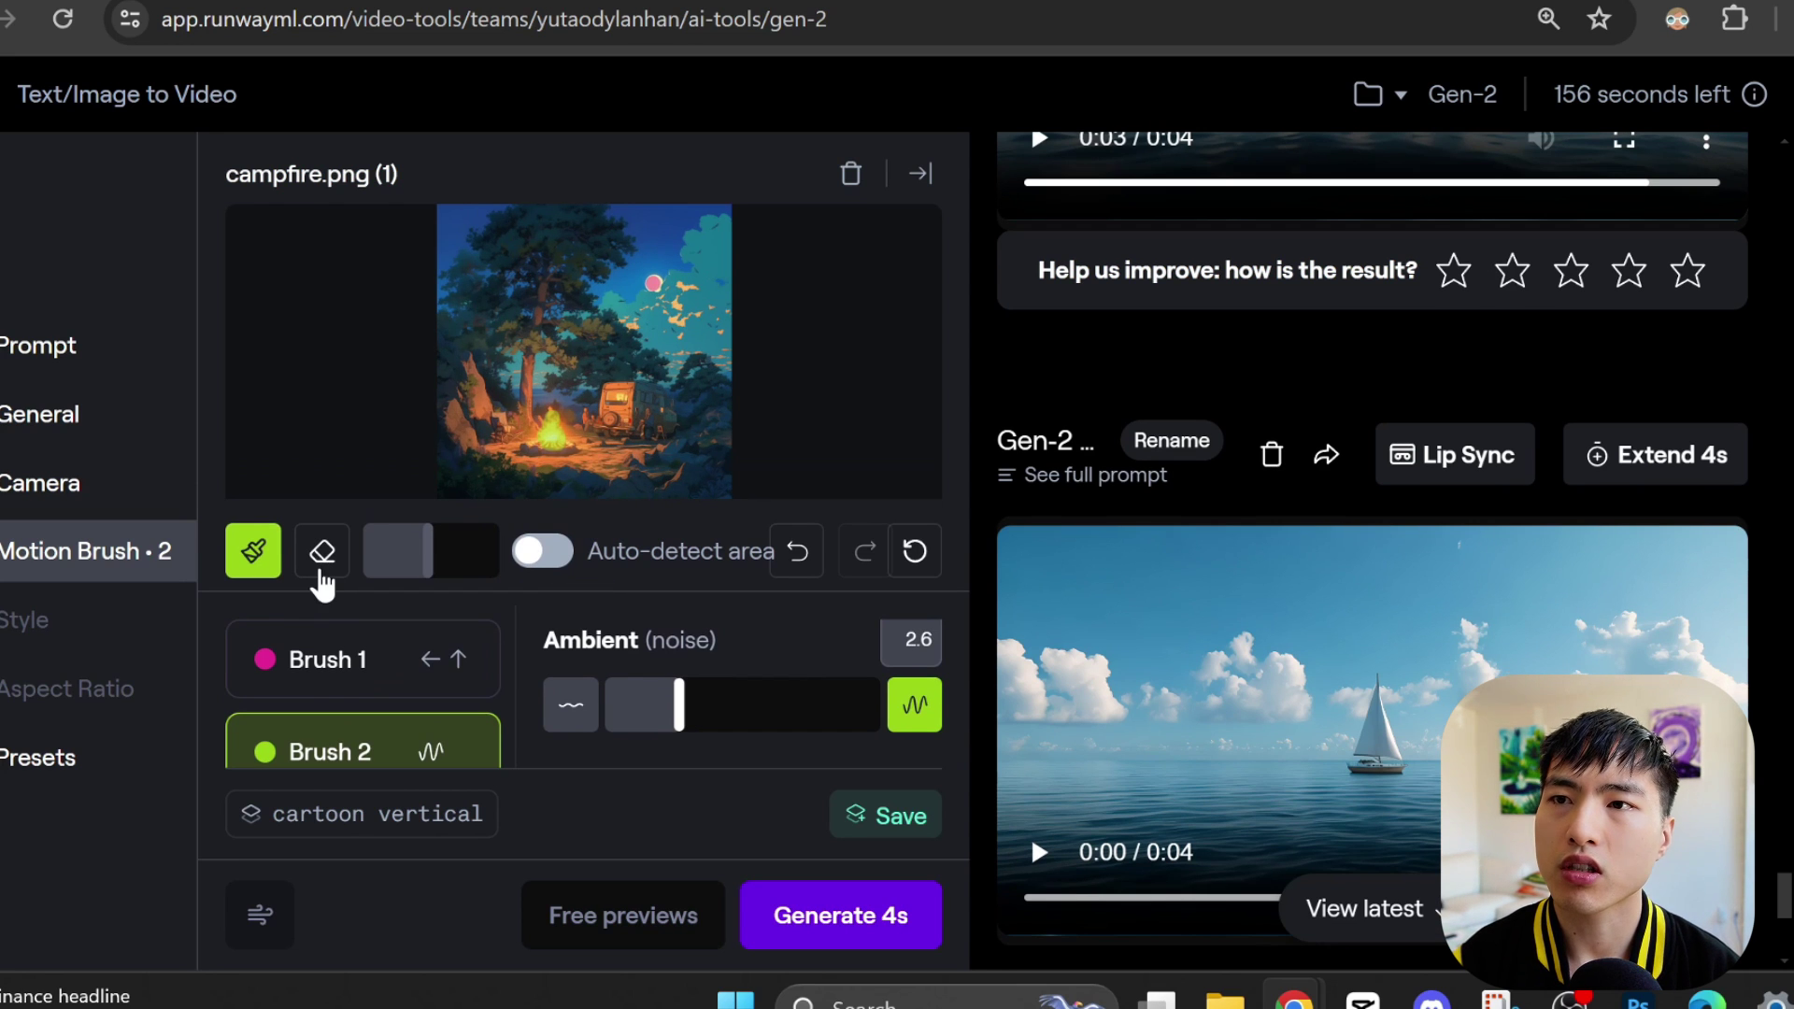
click(321, 572)
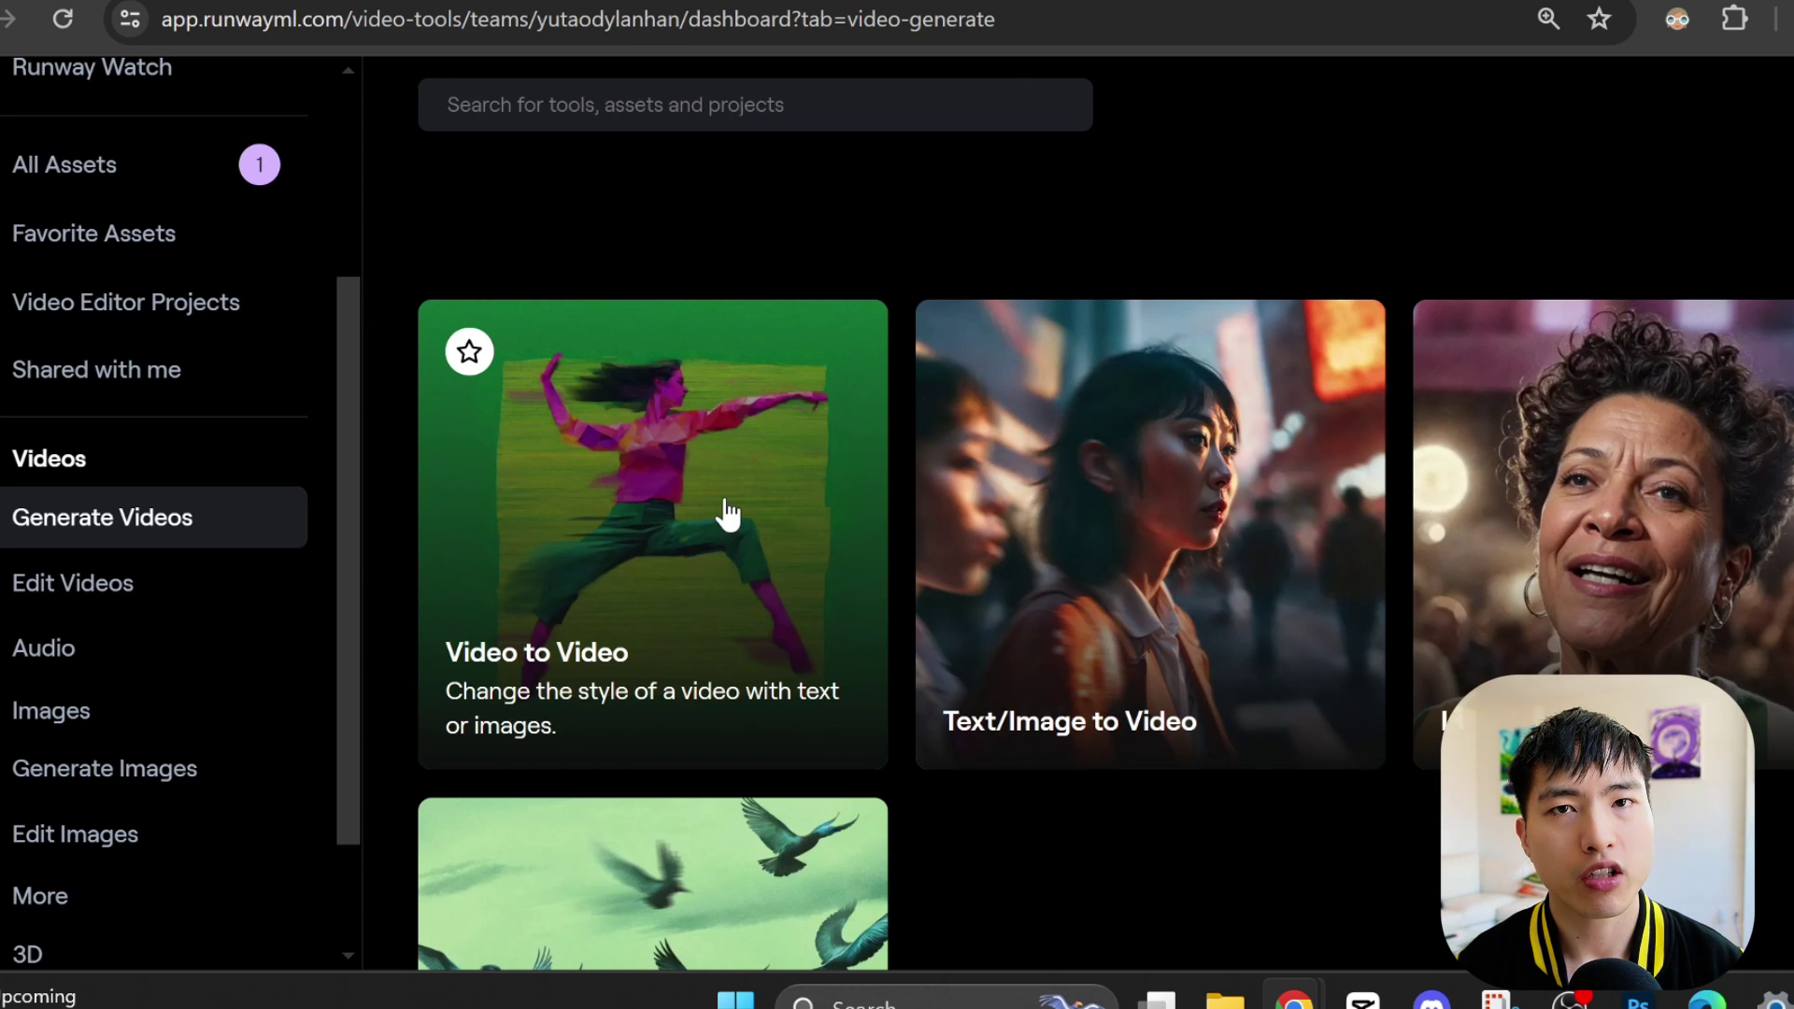
Load the dancer video into the Video to Video tool.
click(728, 514)
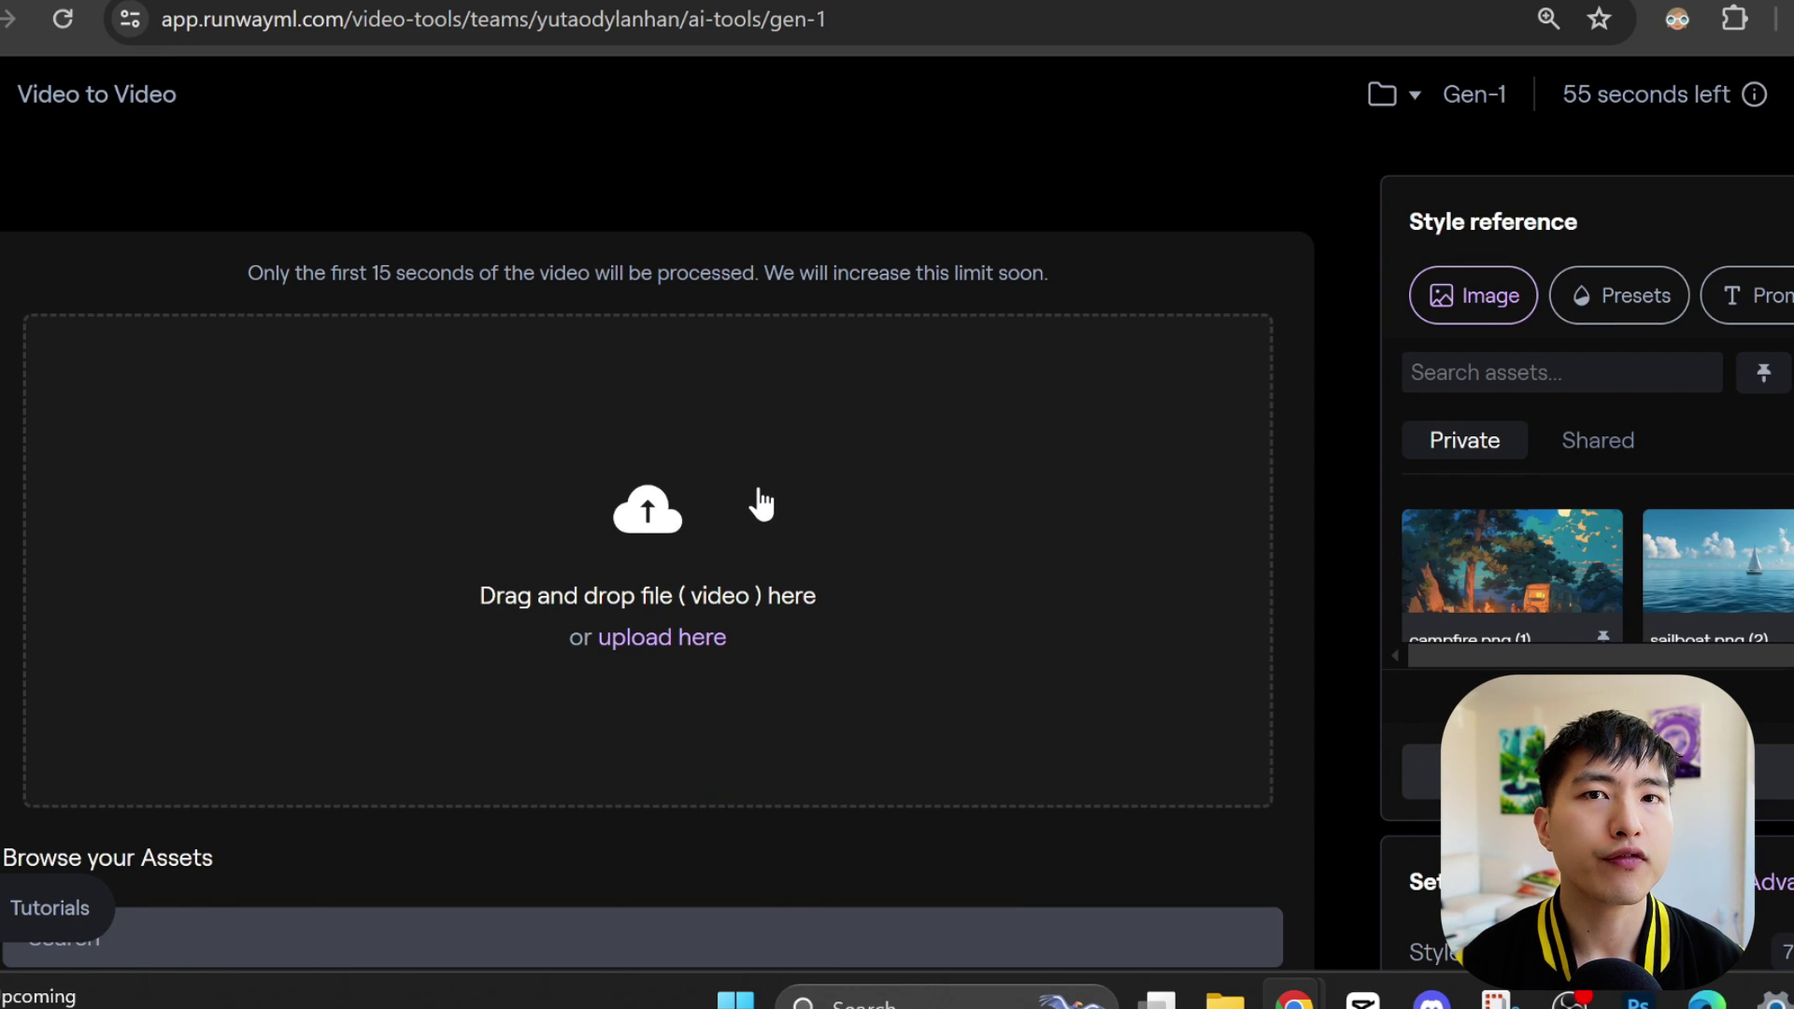
key(alt+Tab)
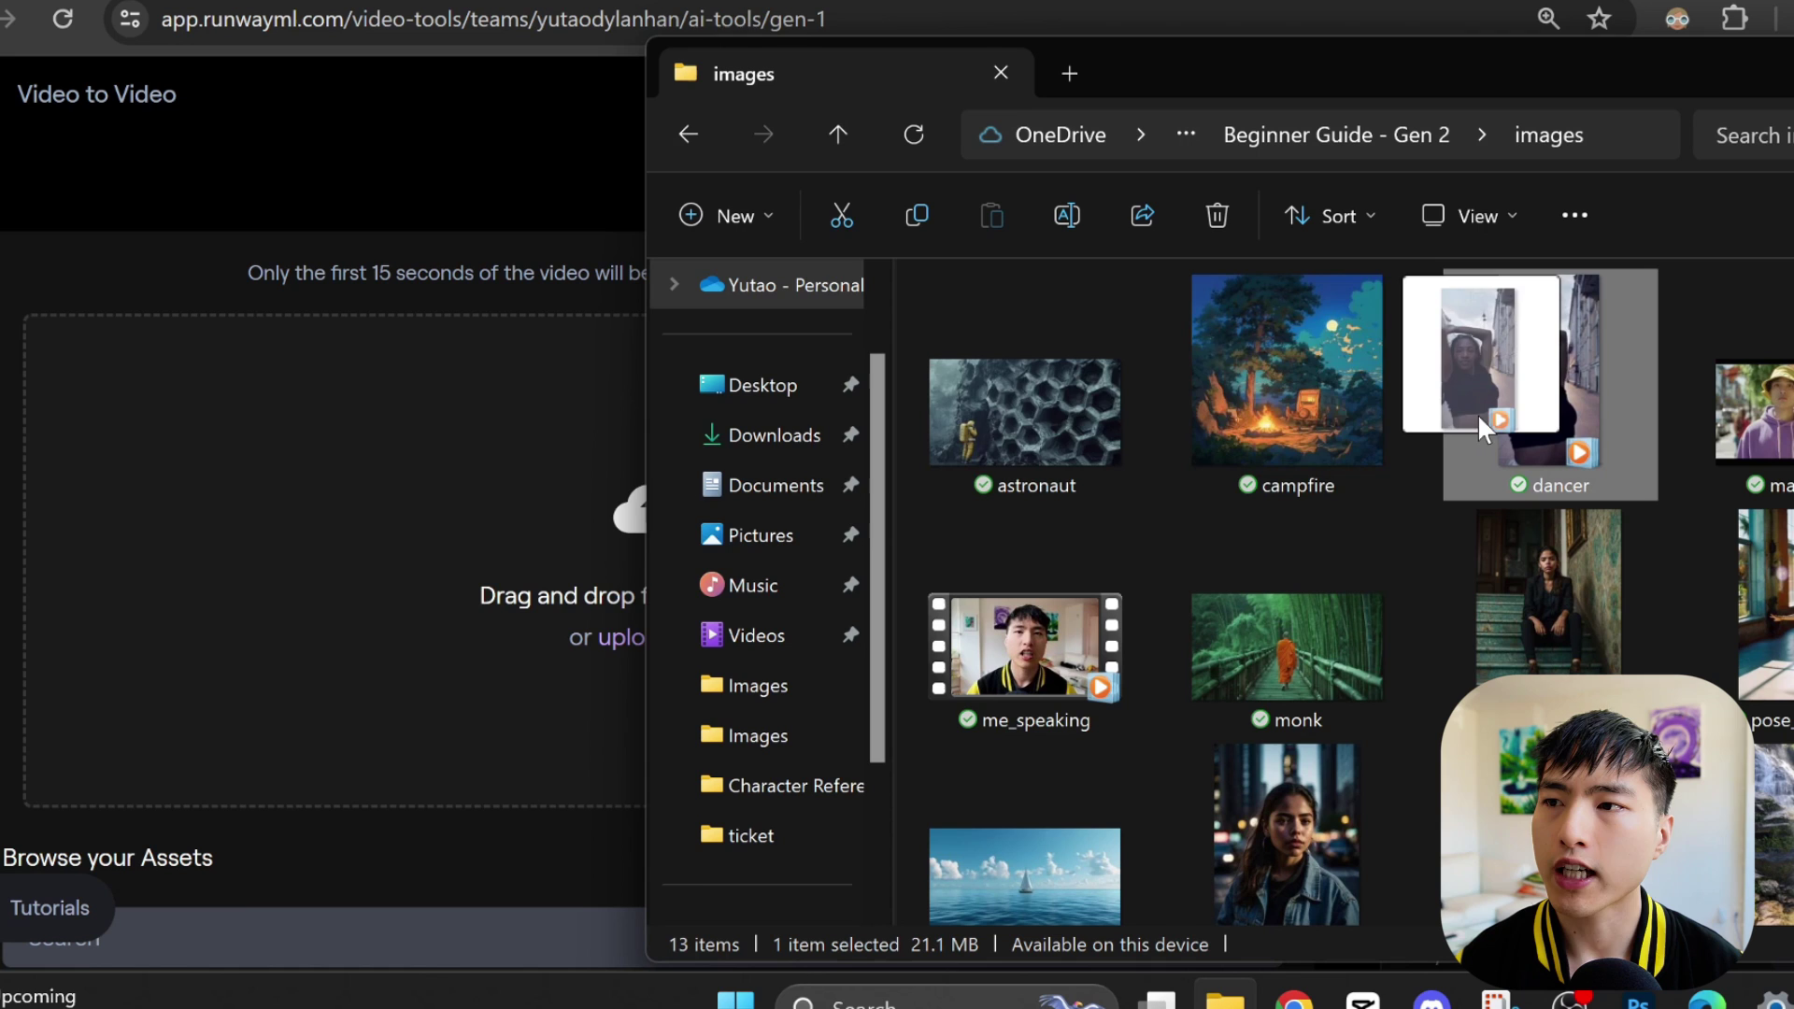
drag(1477, 413, 461, 499)
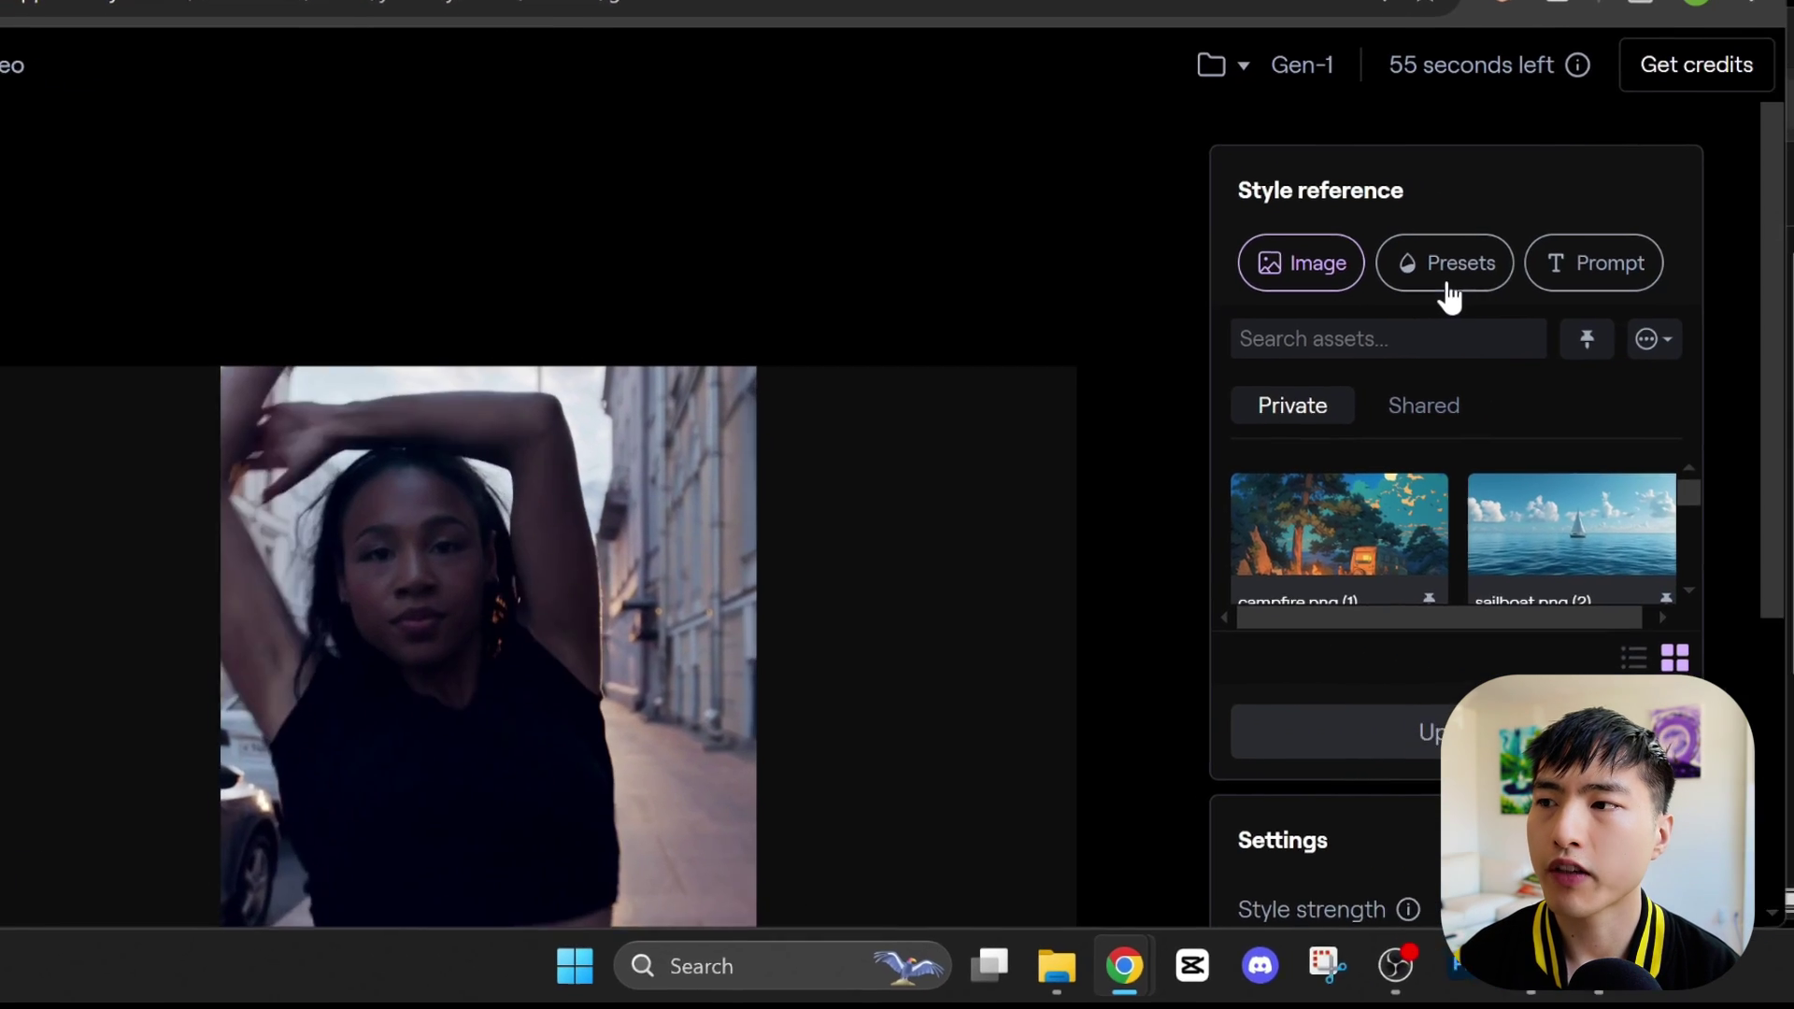
Apply the Iso style preset with 60% style strength to the dancer video.
click(1611, 318)
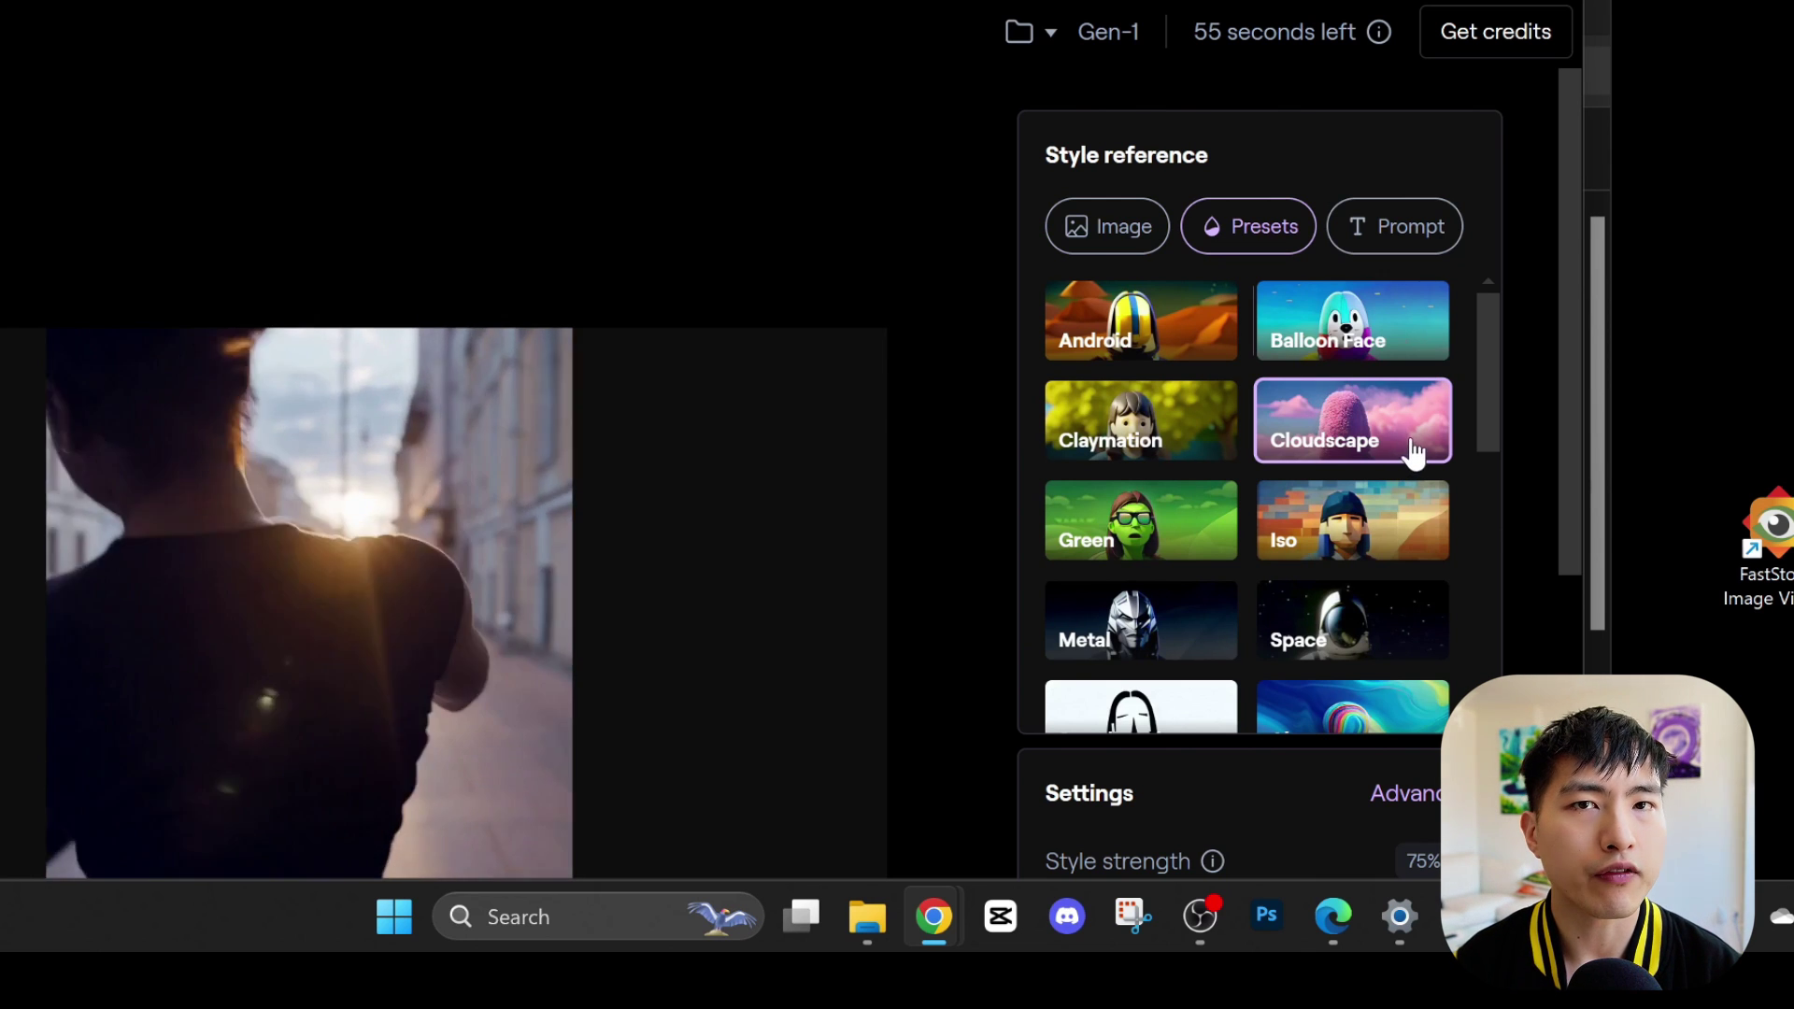
click(1417, 444)
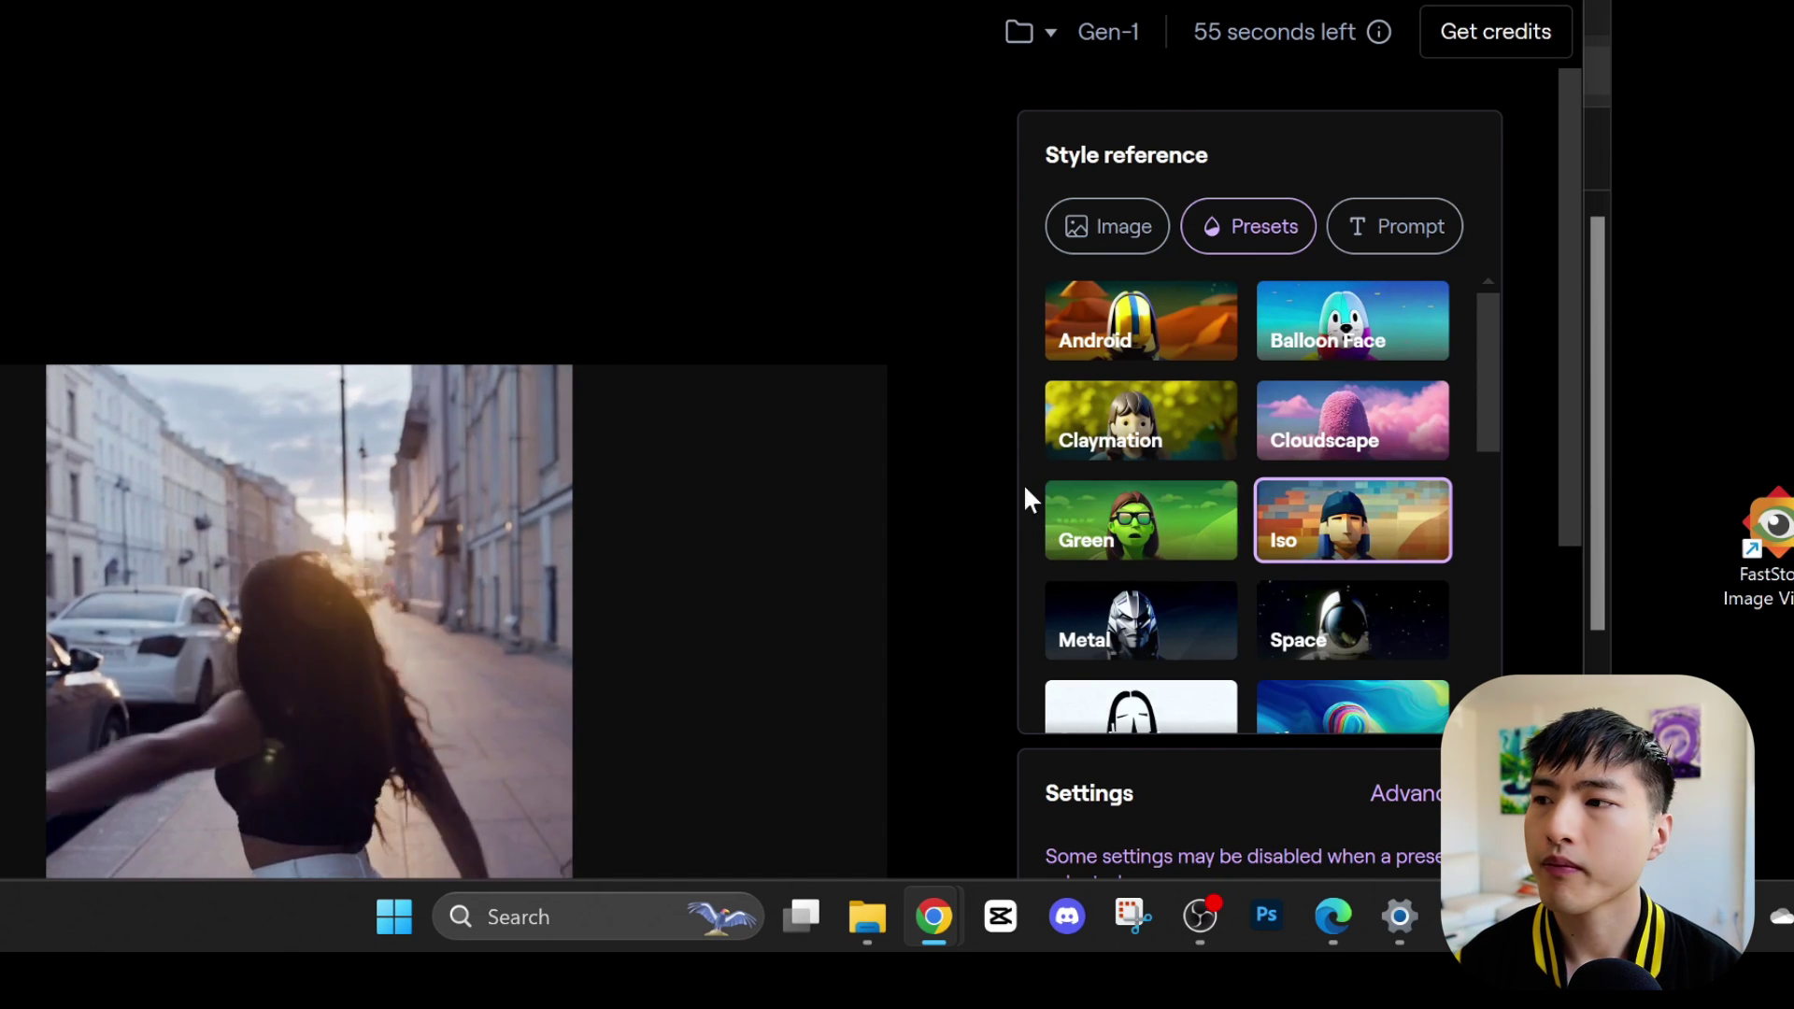
scroll(1023, 483, down, 3)
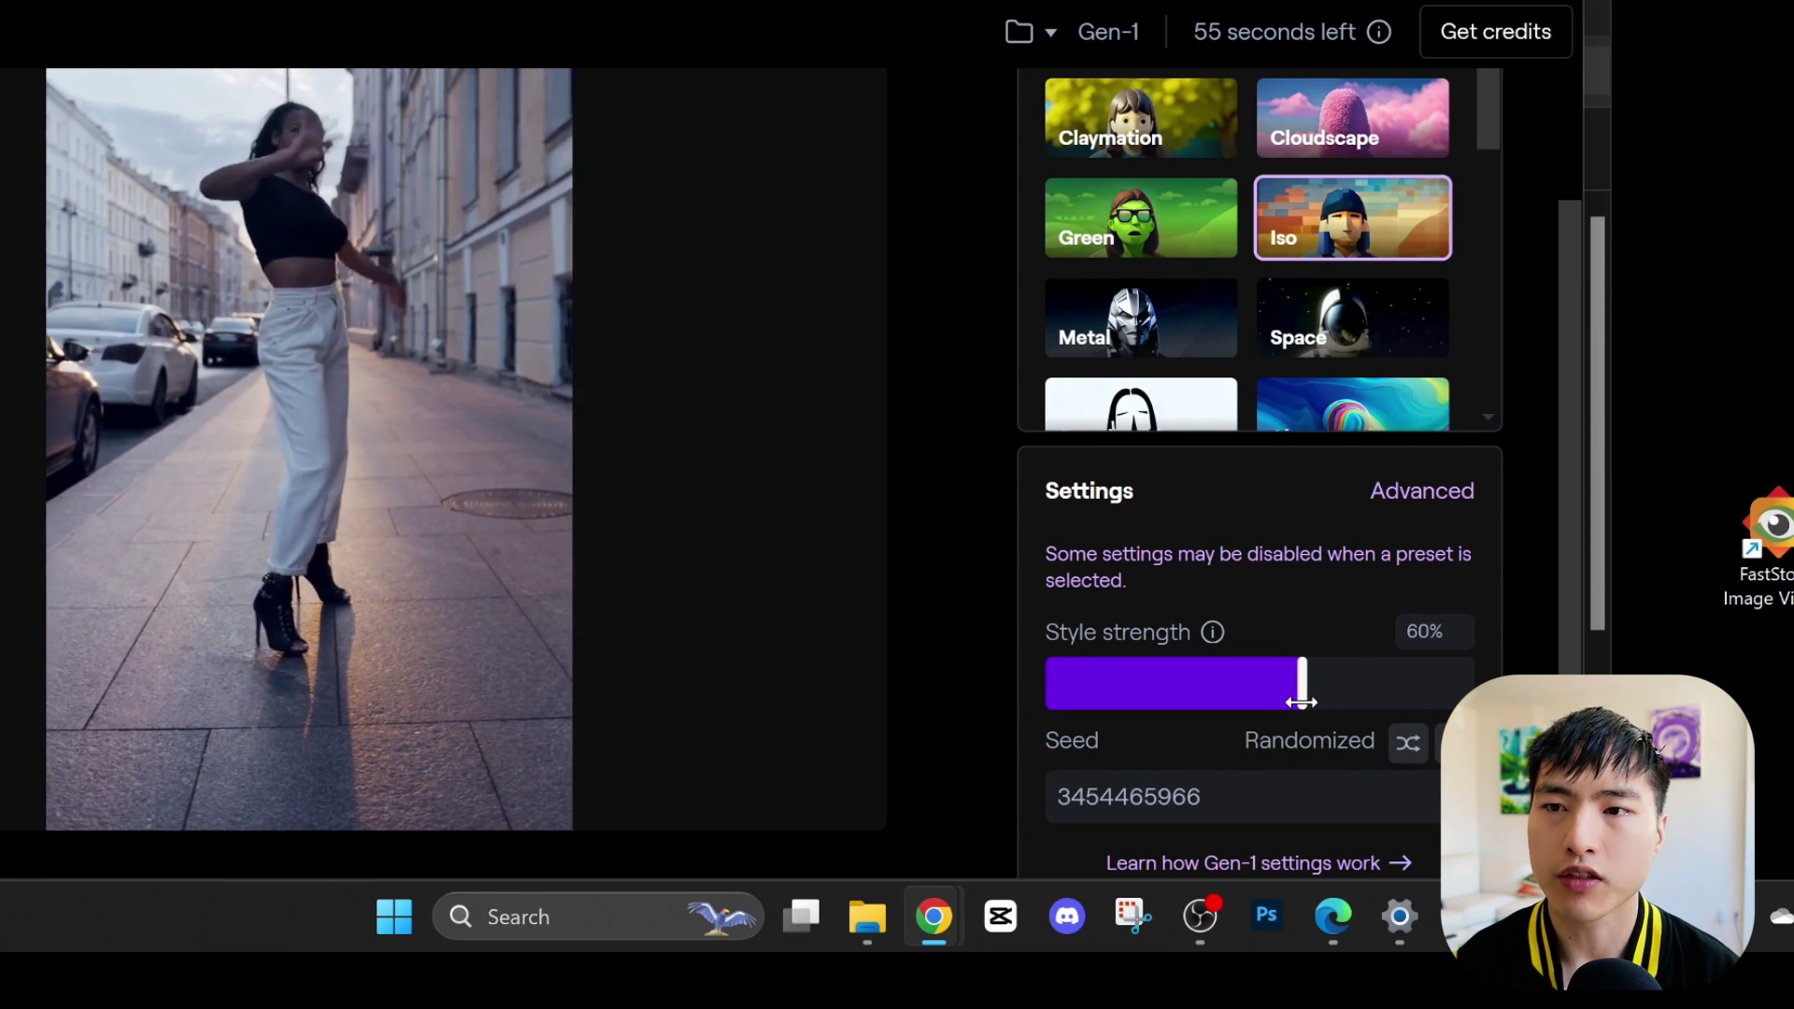
scroll(1301, 700, down, 2)
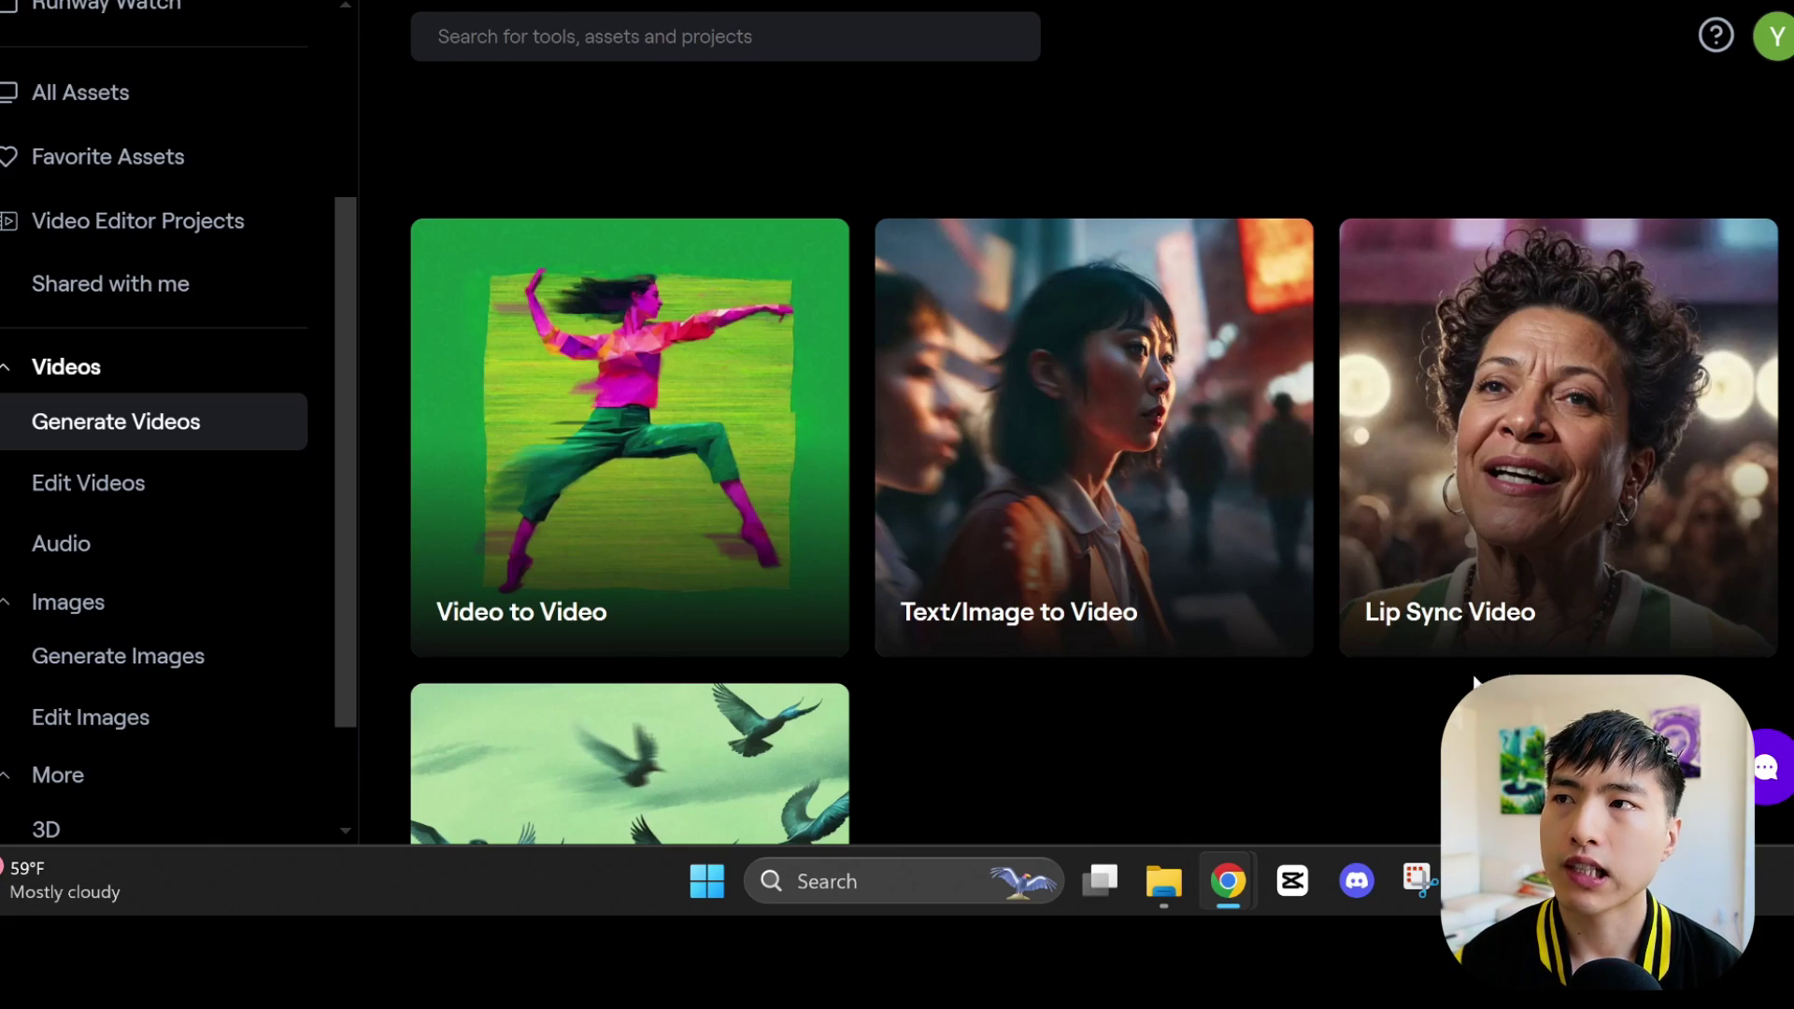
In Generative Audio, paste the Nefertari script and choose the Claudia voice.
click(1647, 463)
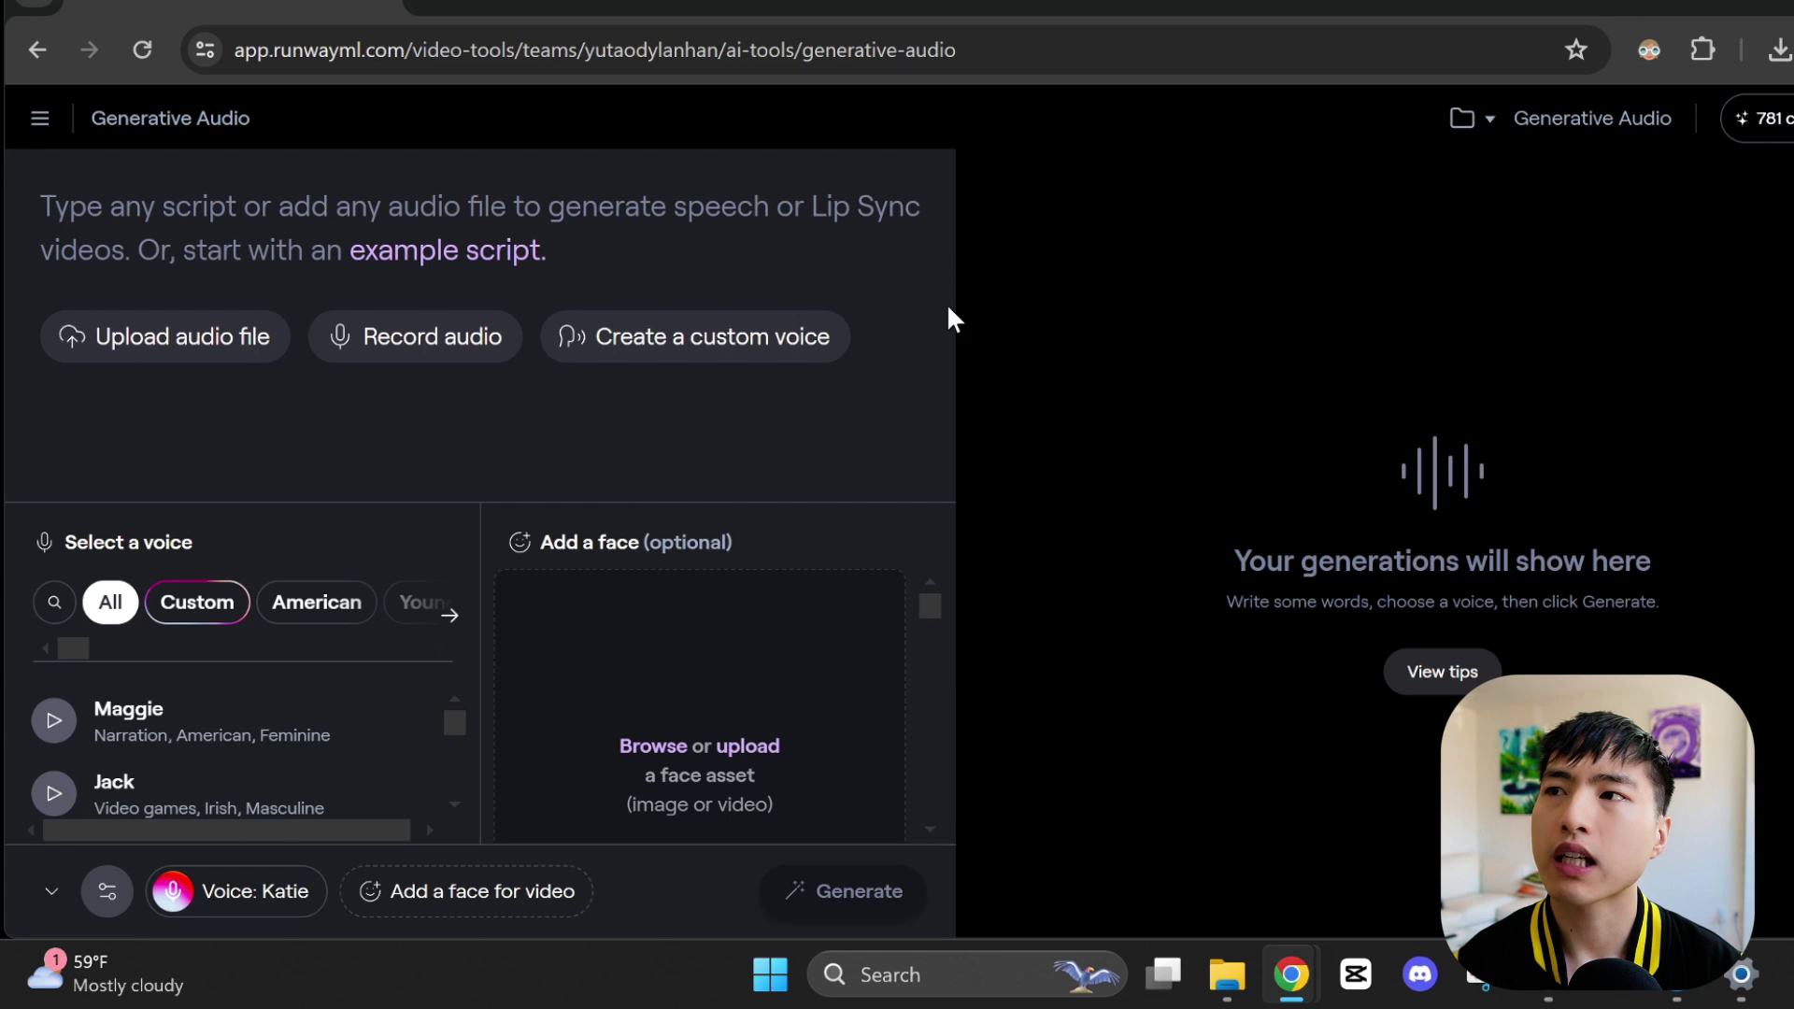
click(693, 210)
text(Nefertari was no ordinary scribe. She possessed a rare gift—a deep connection to the stories of the past. When she wrote, the words seemed to come alive, painting vivid images in the minds of those who read them.)
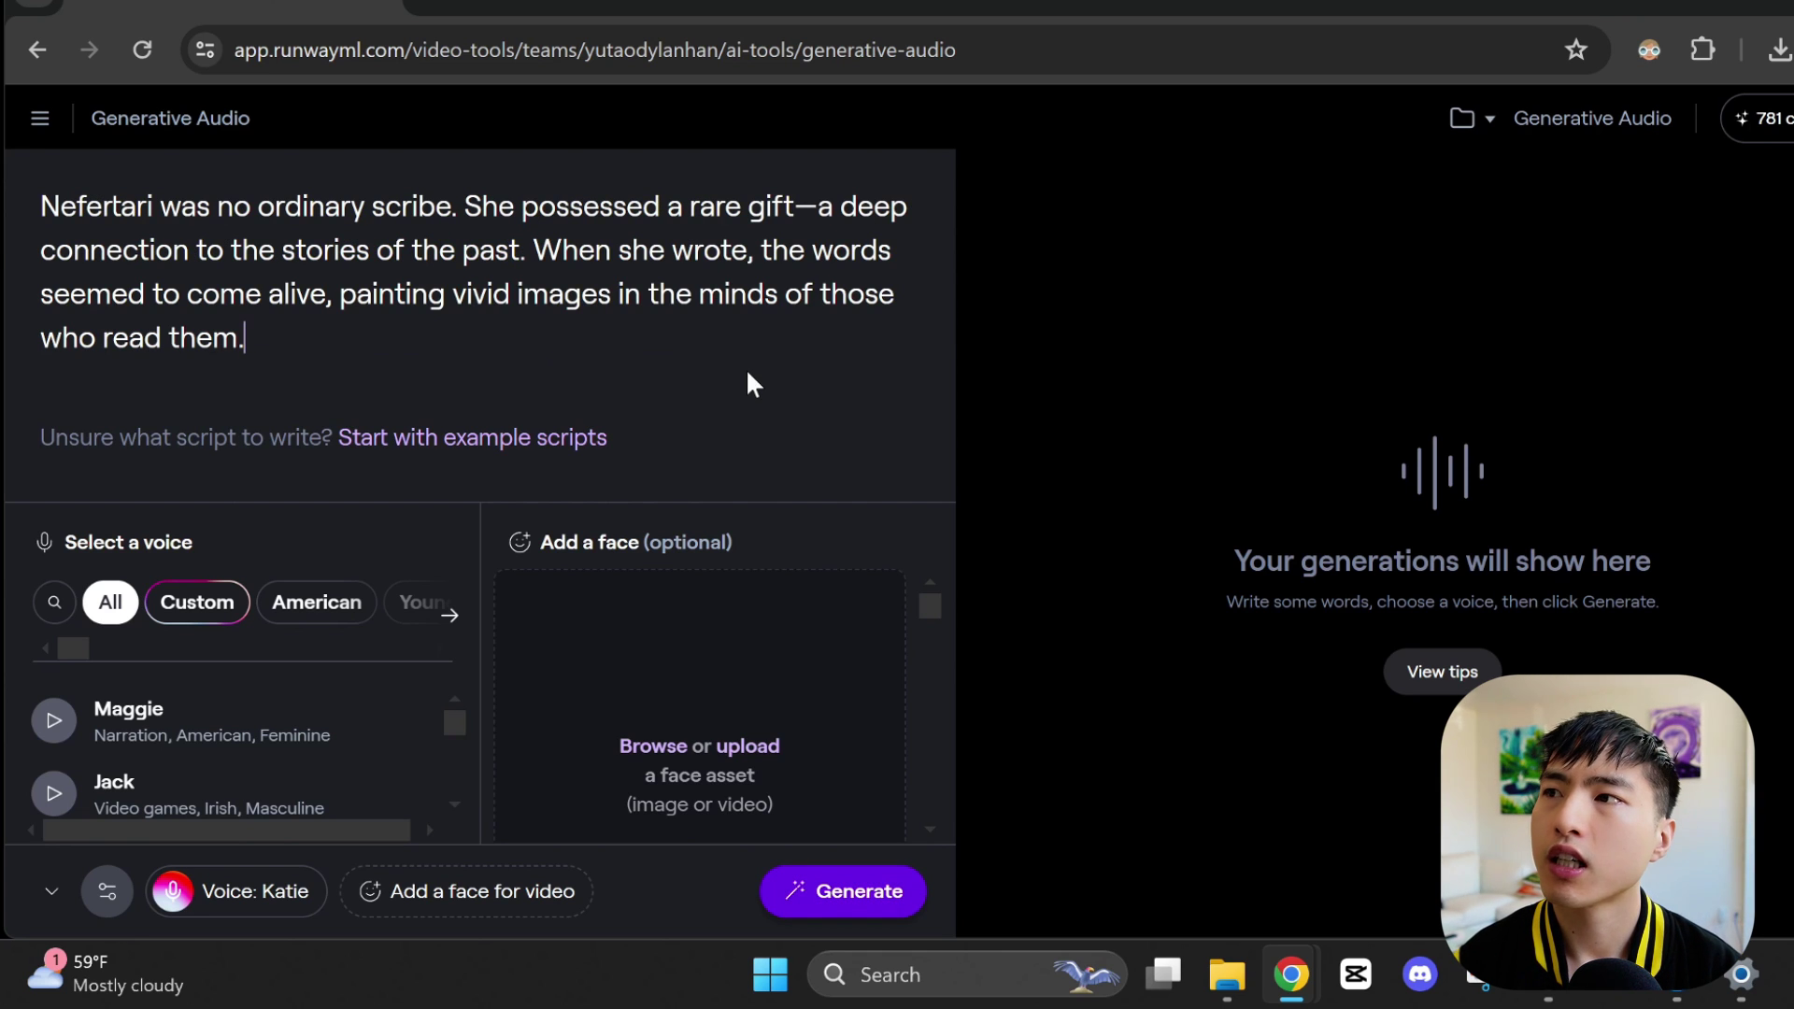
drag(458, 631, 461, 704)
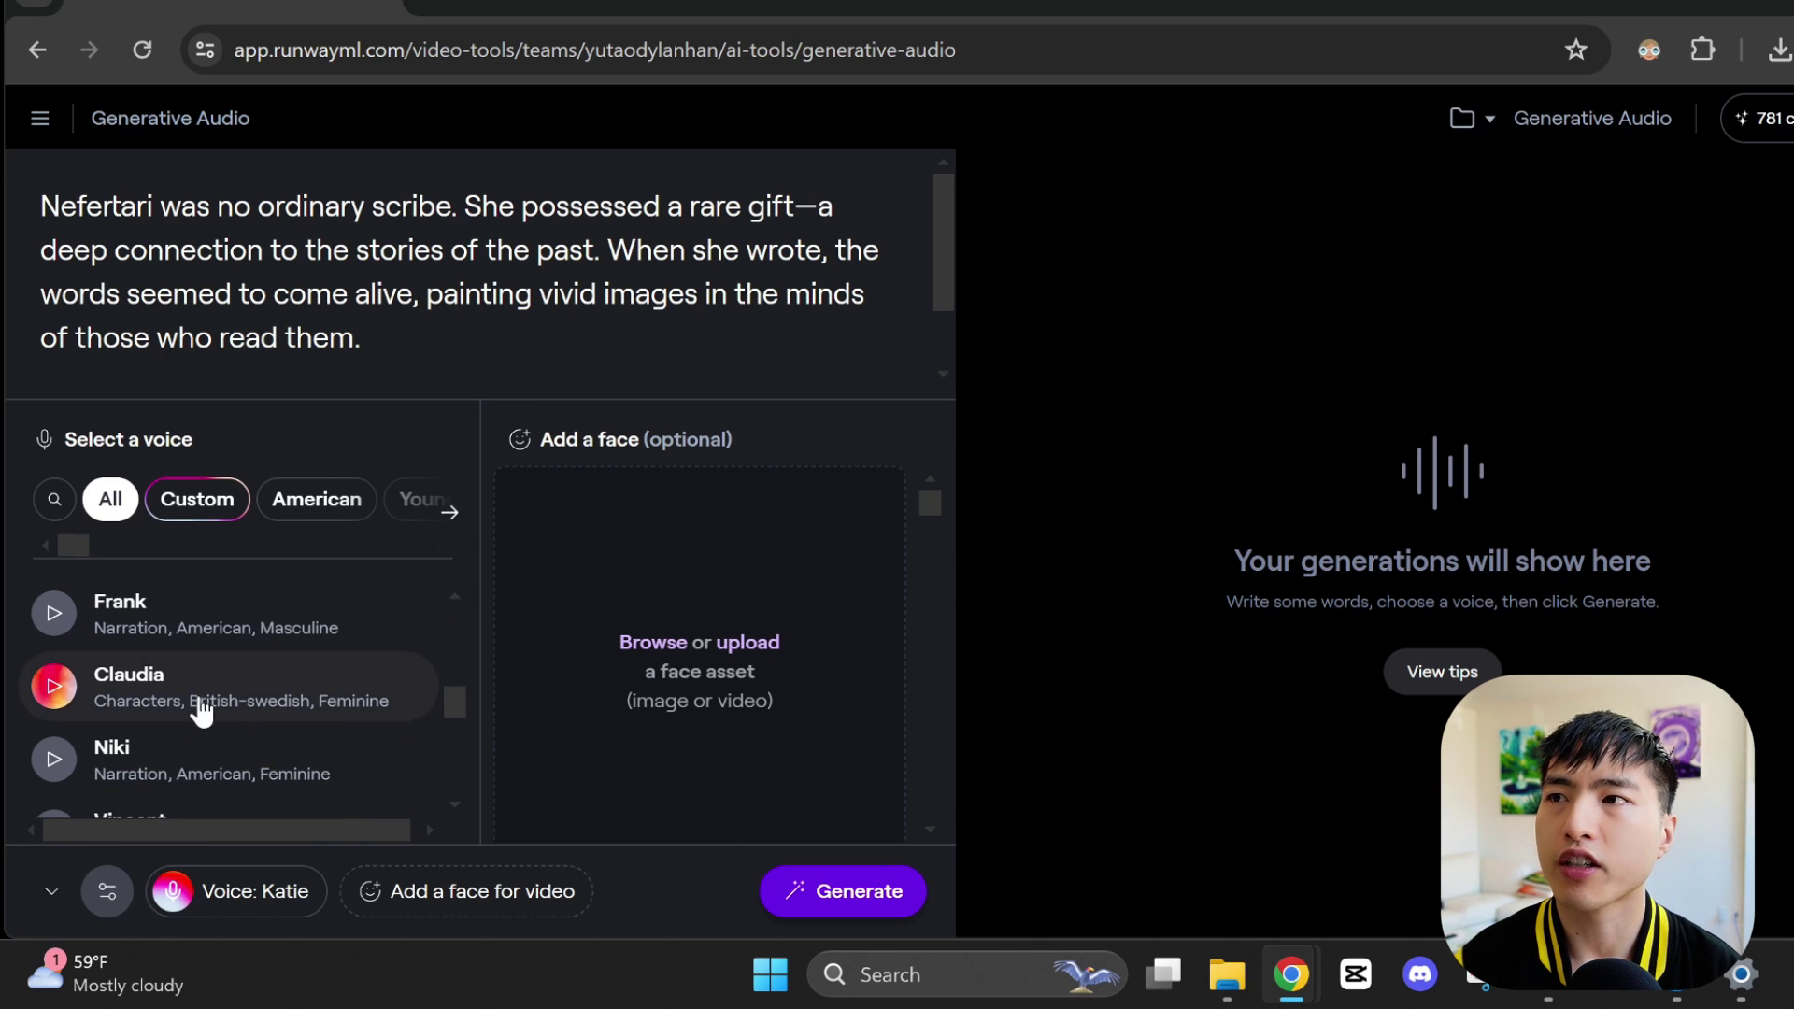
click(54, 689)
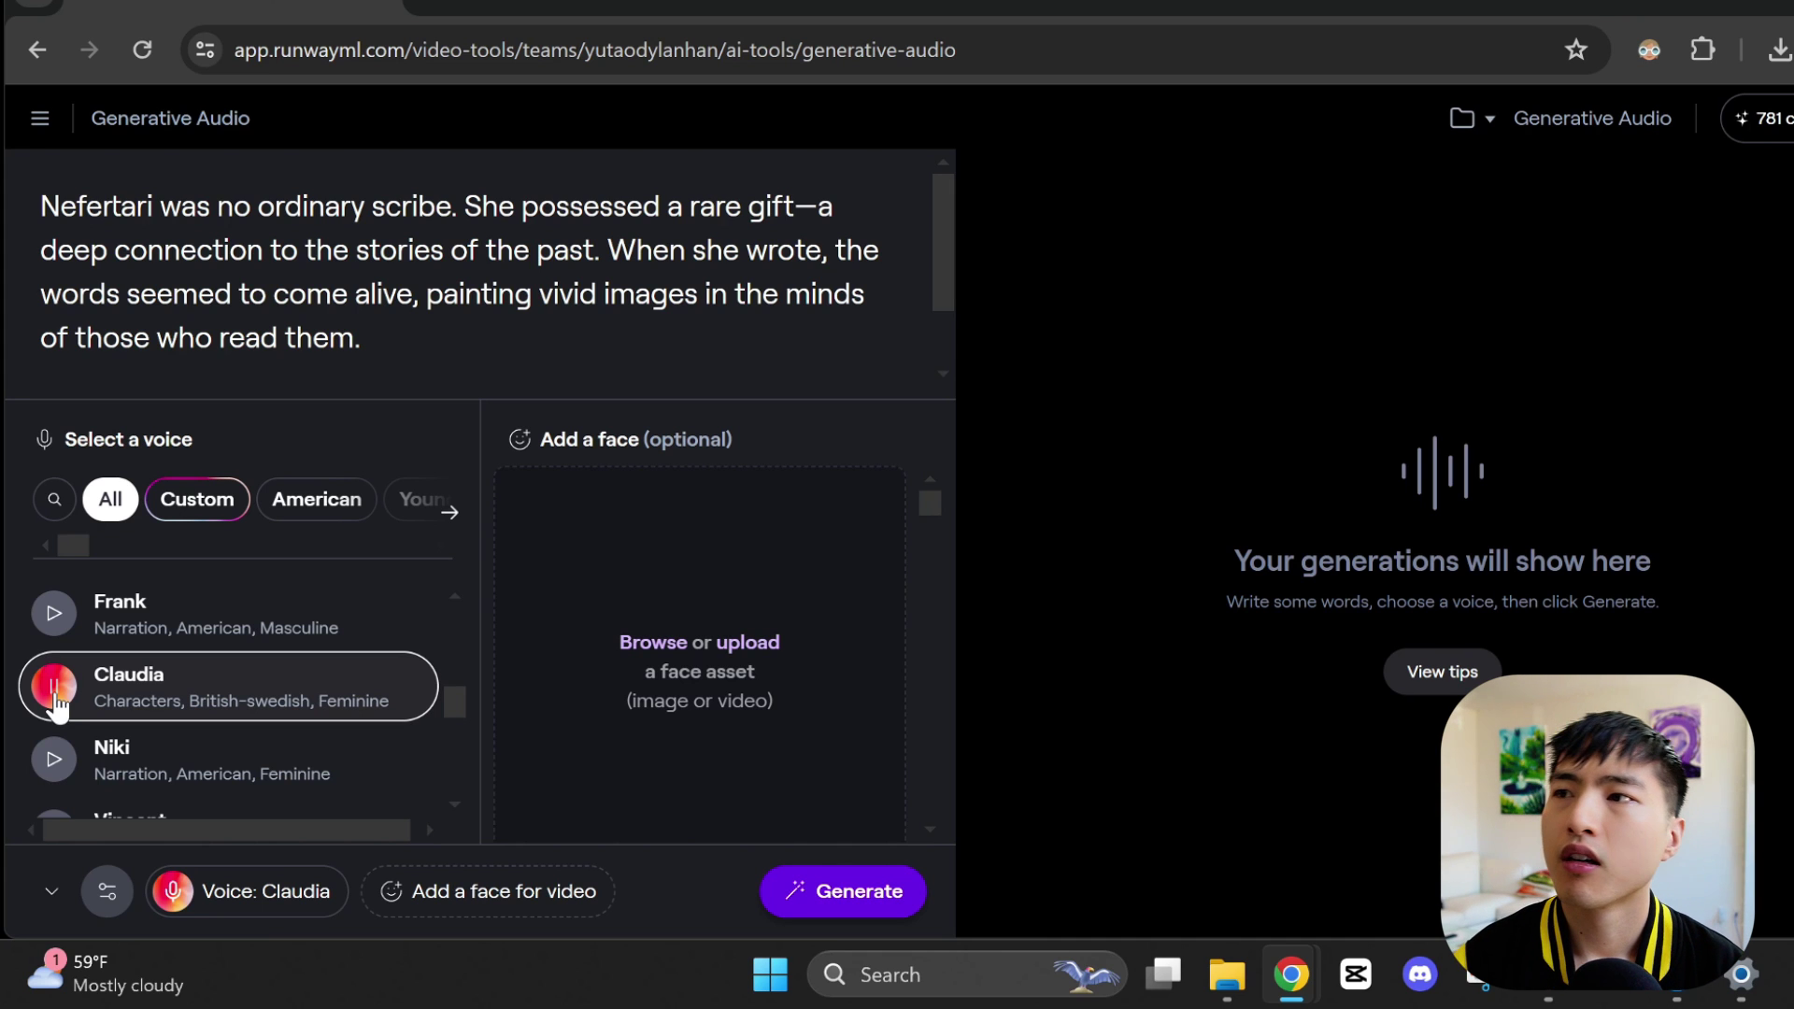
Add the setting_nyc image as the face and generate the lip sync video.
click(654, 643)
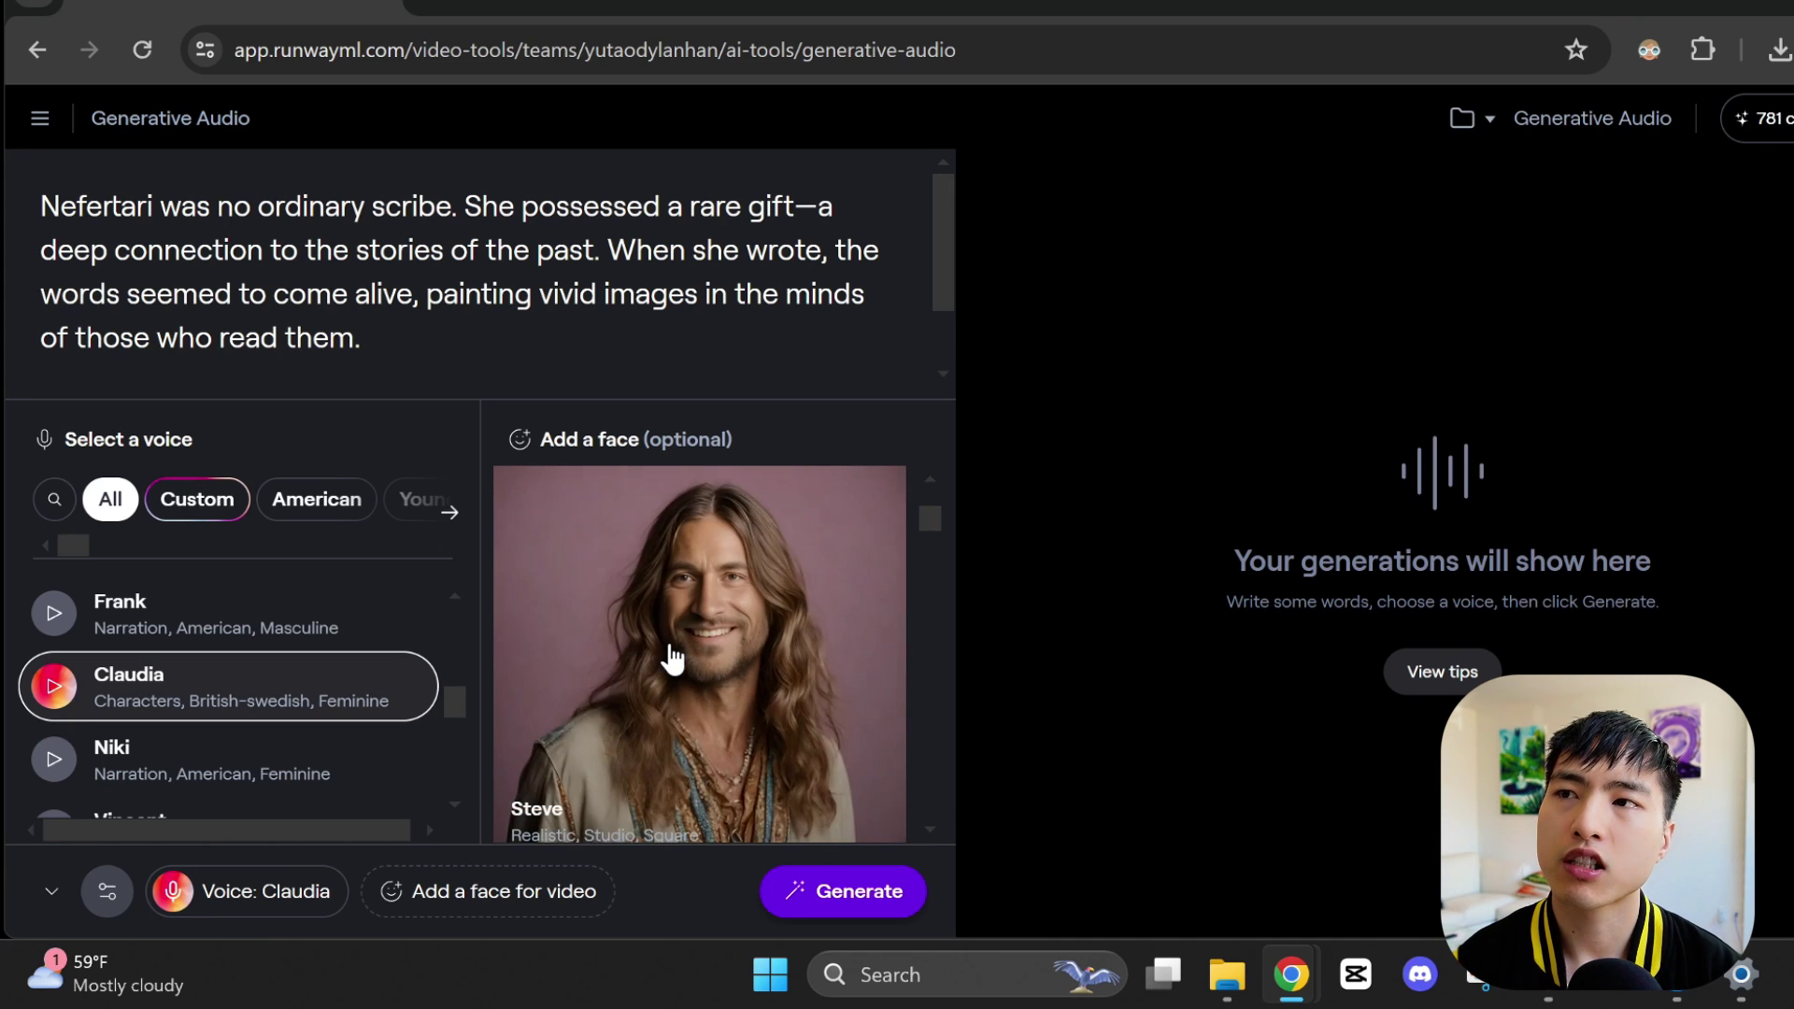
scroll(897, 714, down, 1)
scroll(896, 715, down, 3)
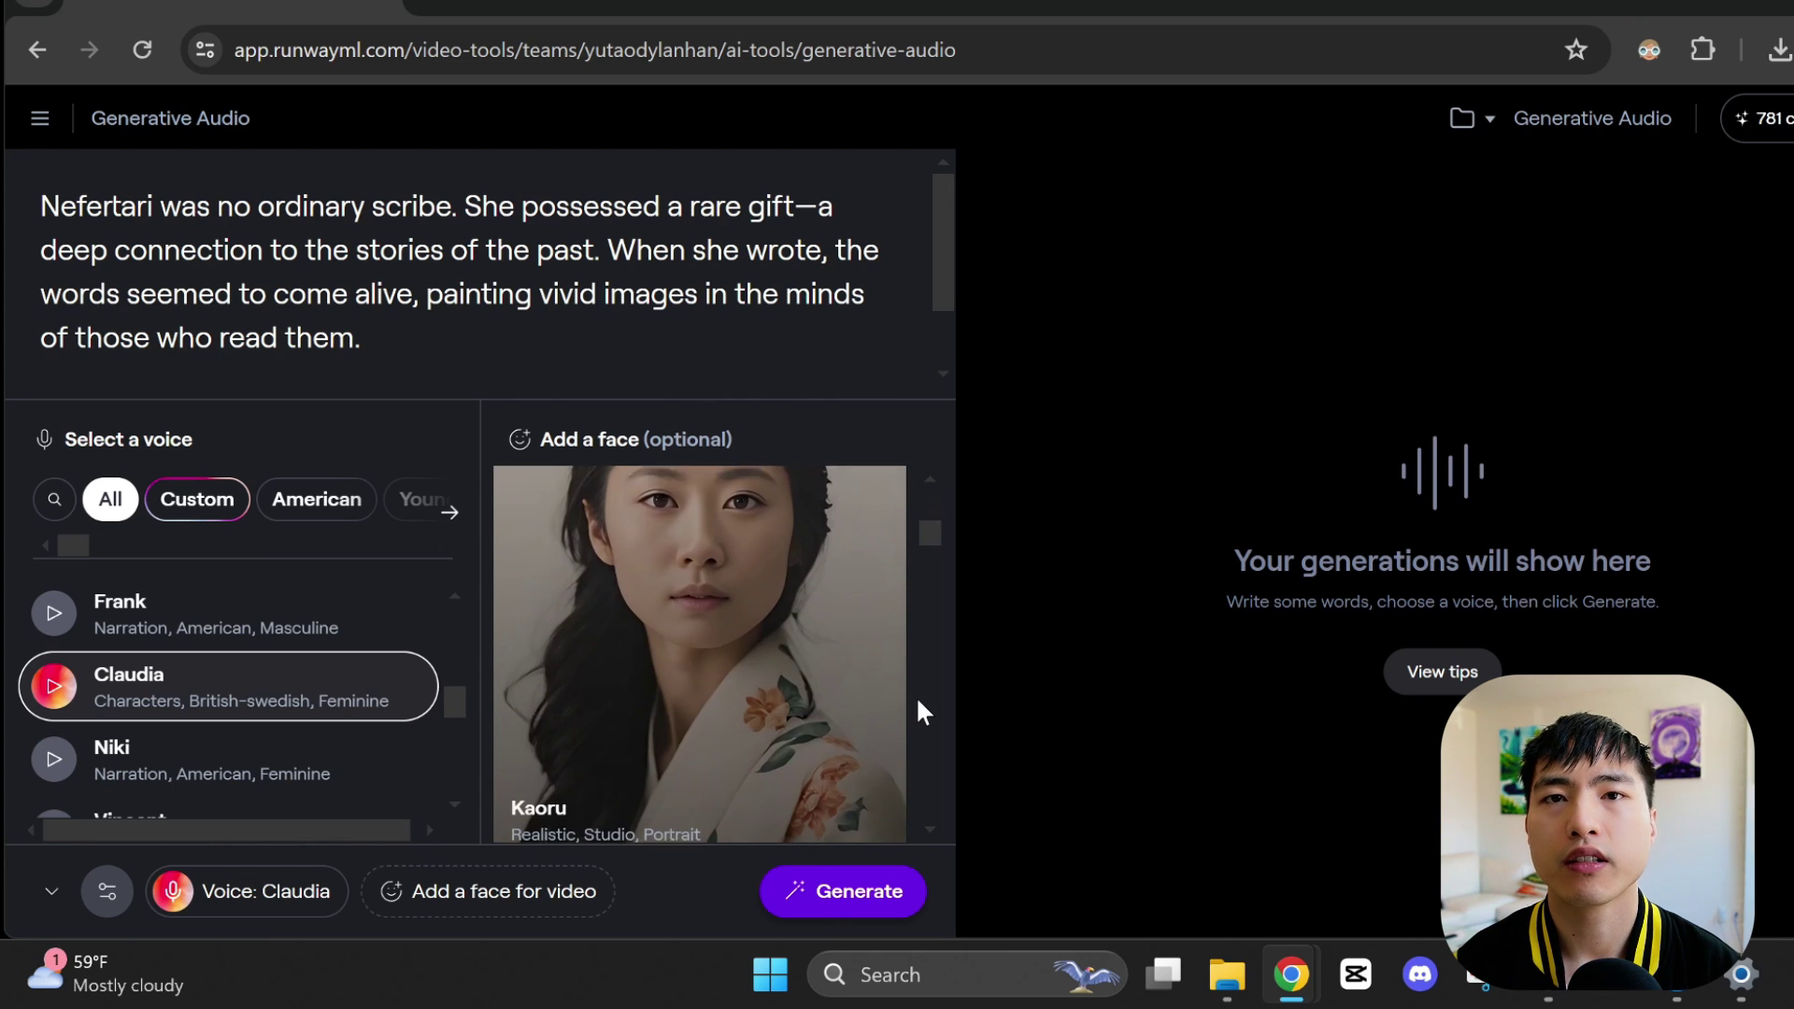
scroll(921, 712, down, 1)
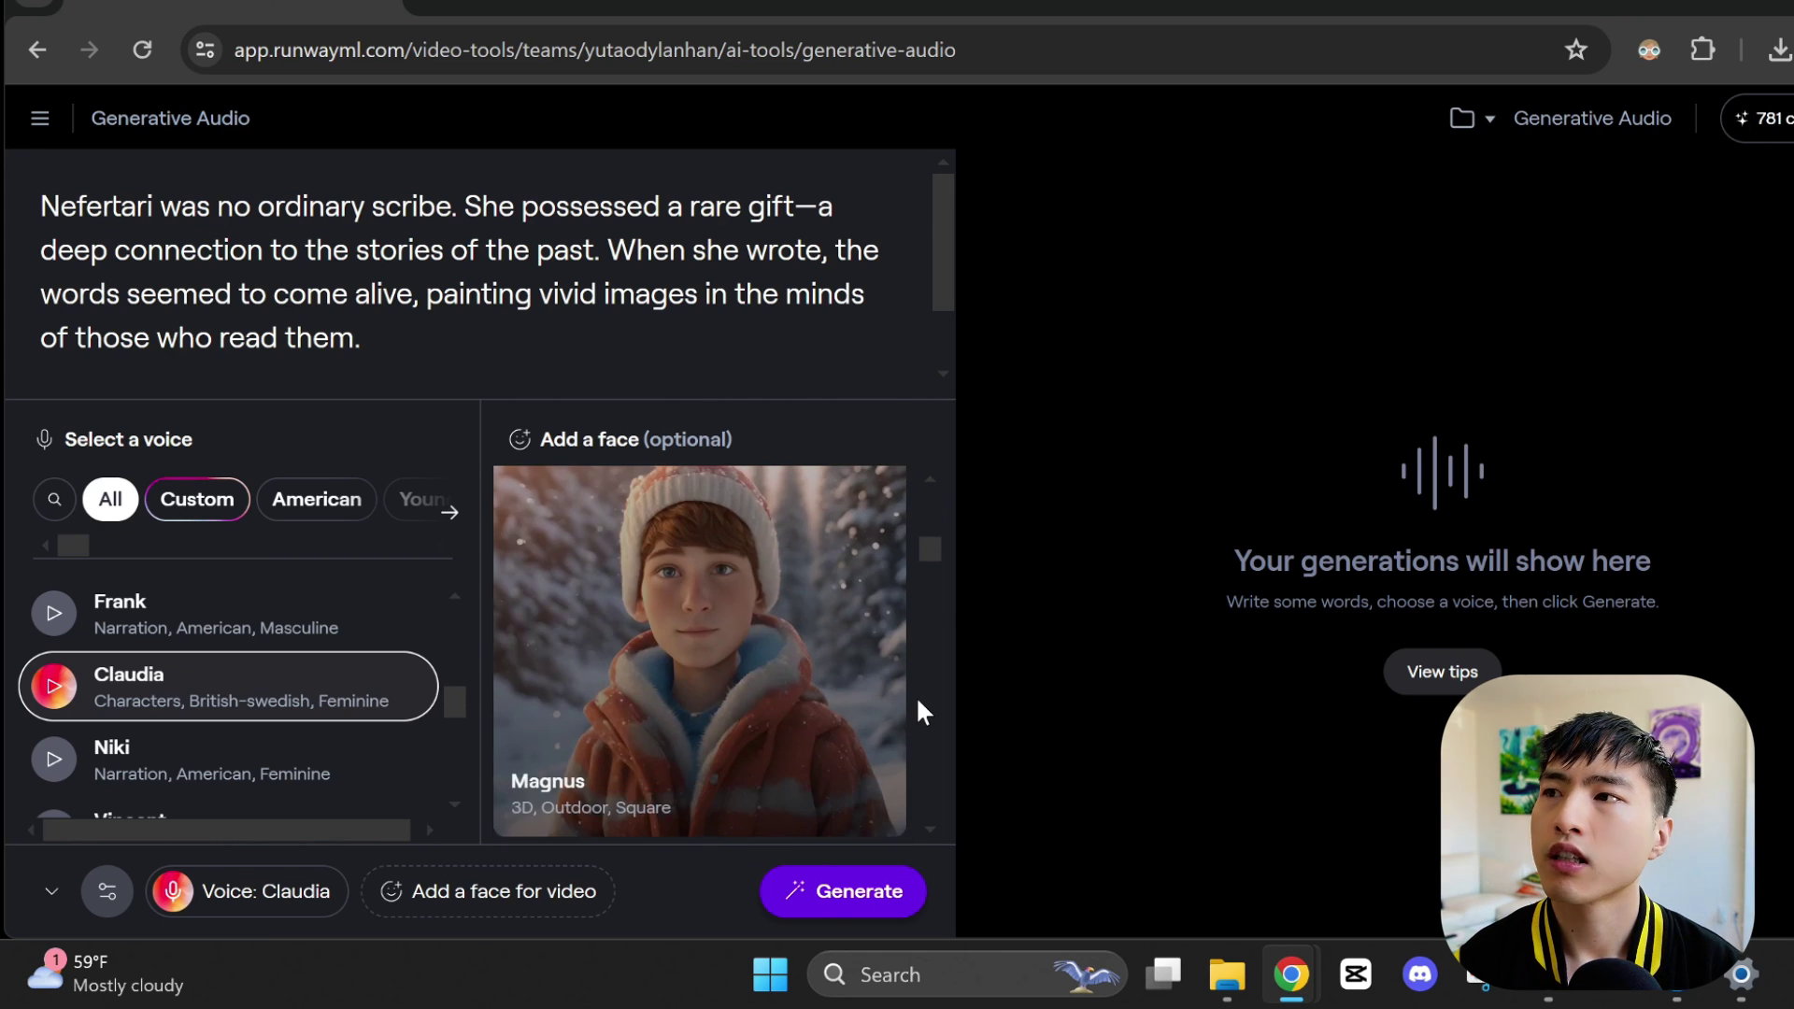
click(1227, 975)
drag(1308, 764, 609, 656)
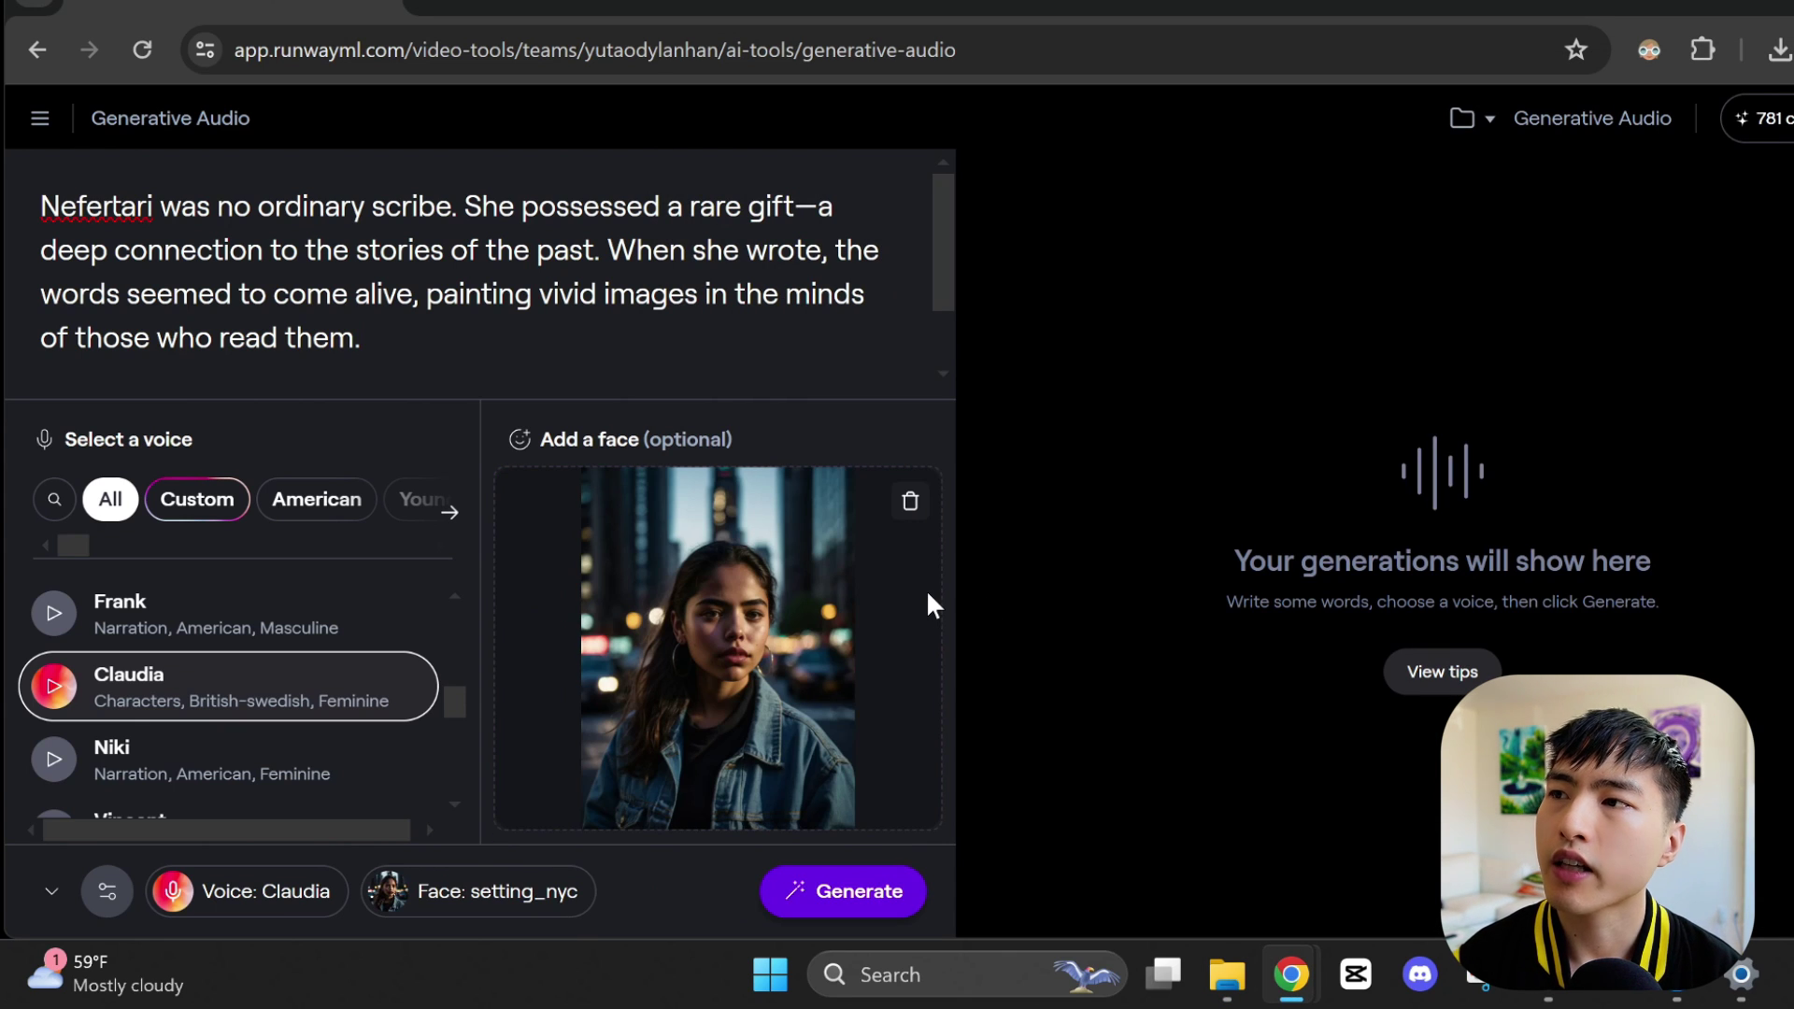
click(861, 924)
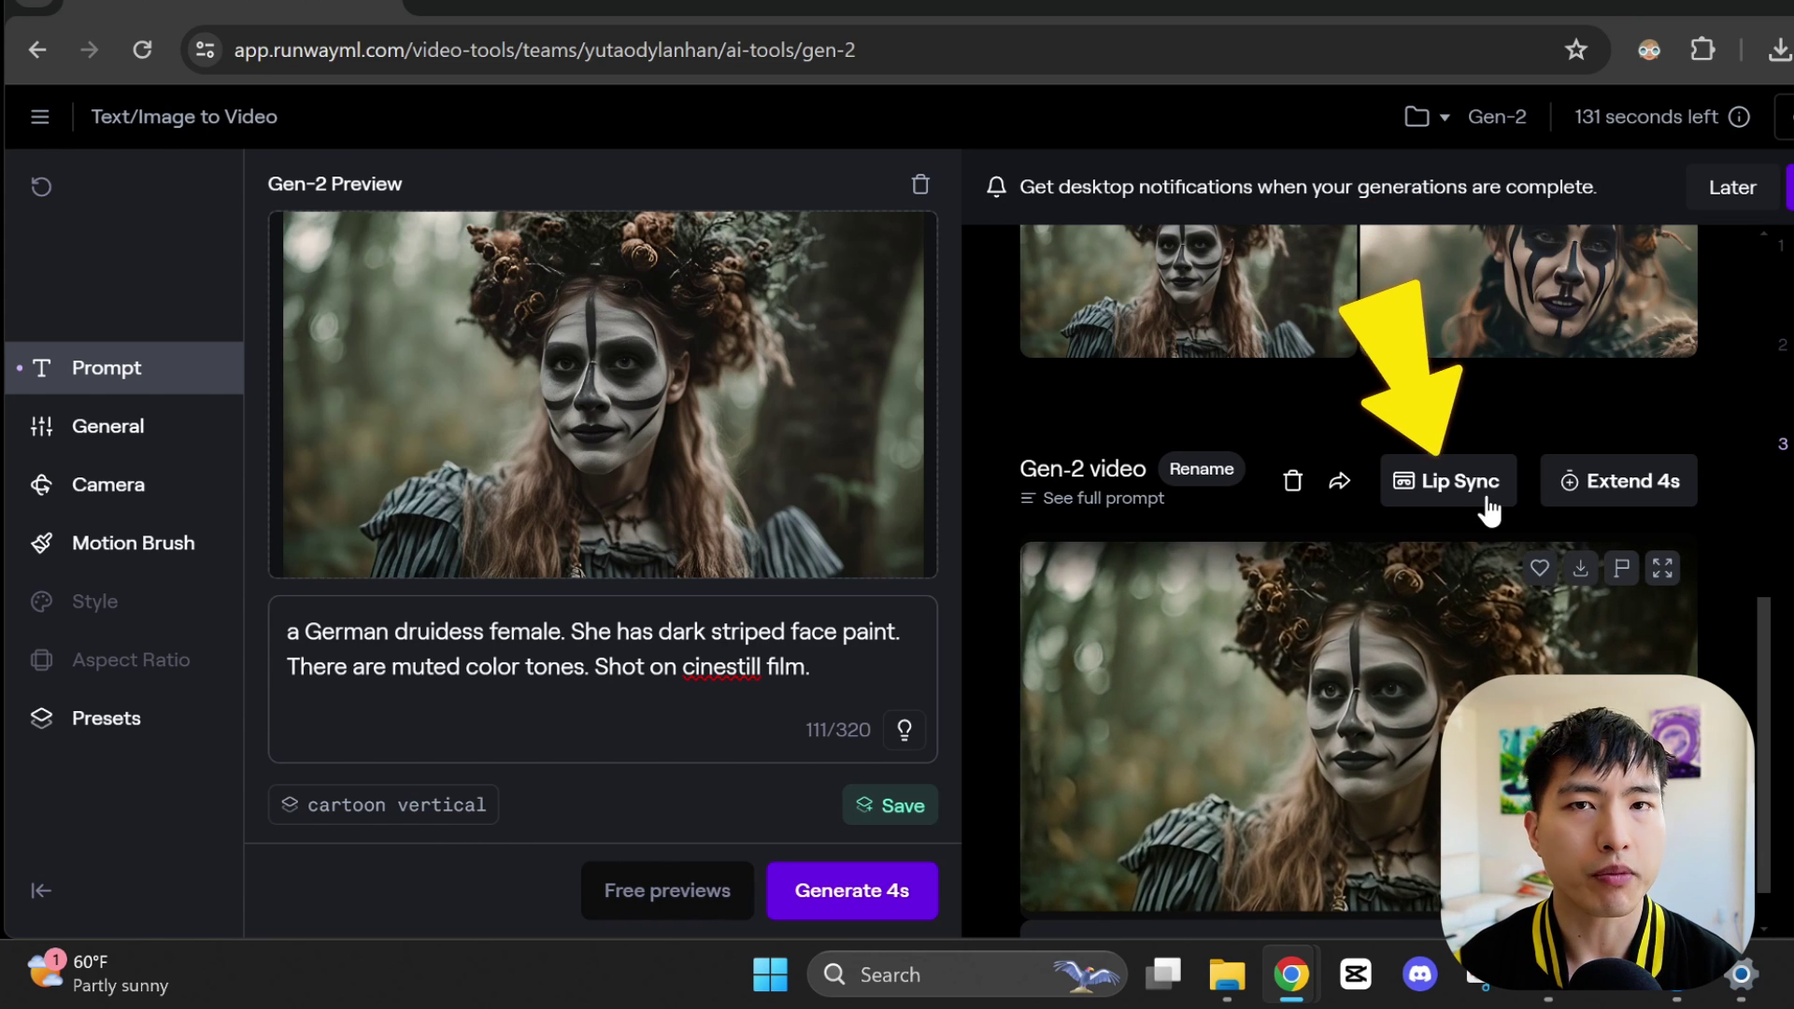
Generate a lip-synced version of the German druidess video using the Kiana voice.
click(1487, 505)
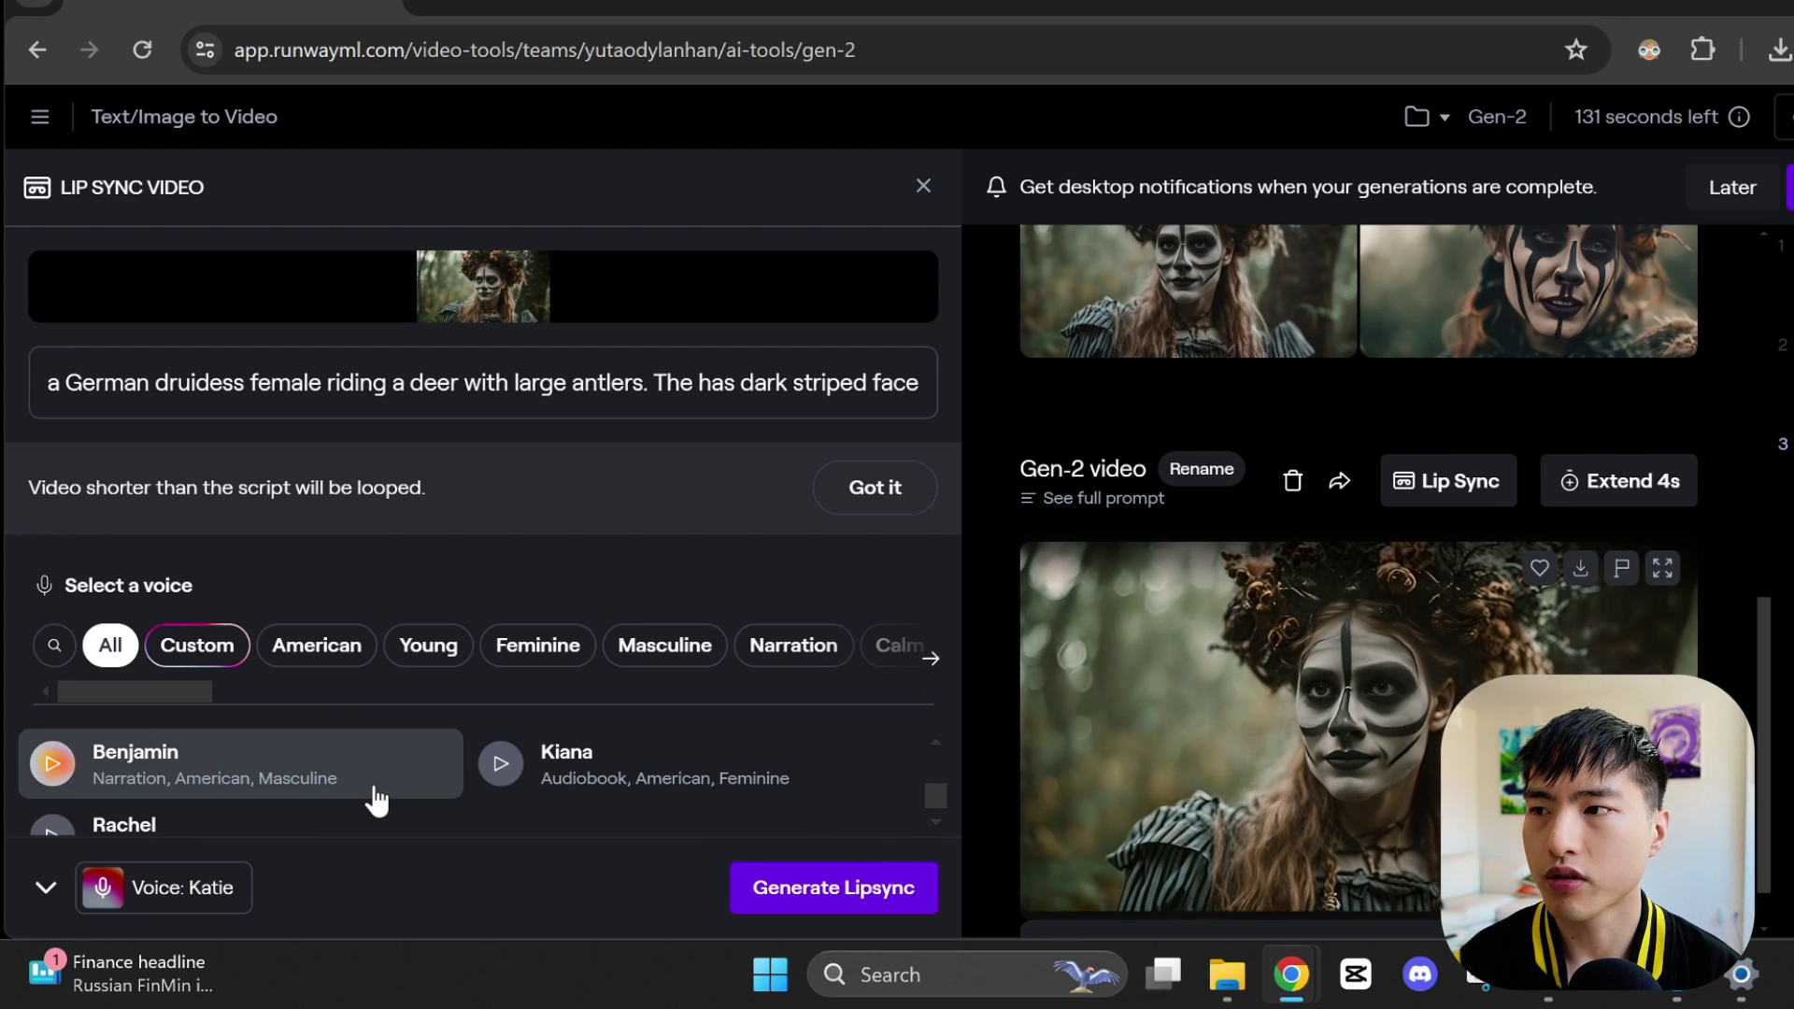
scroll(373, 800, down, 1)
scroll(467, 813, up, 2)
scroll(579, 812, down, 2)
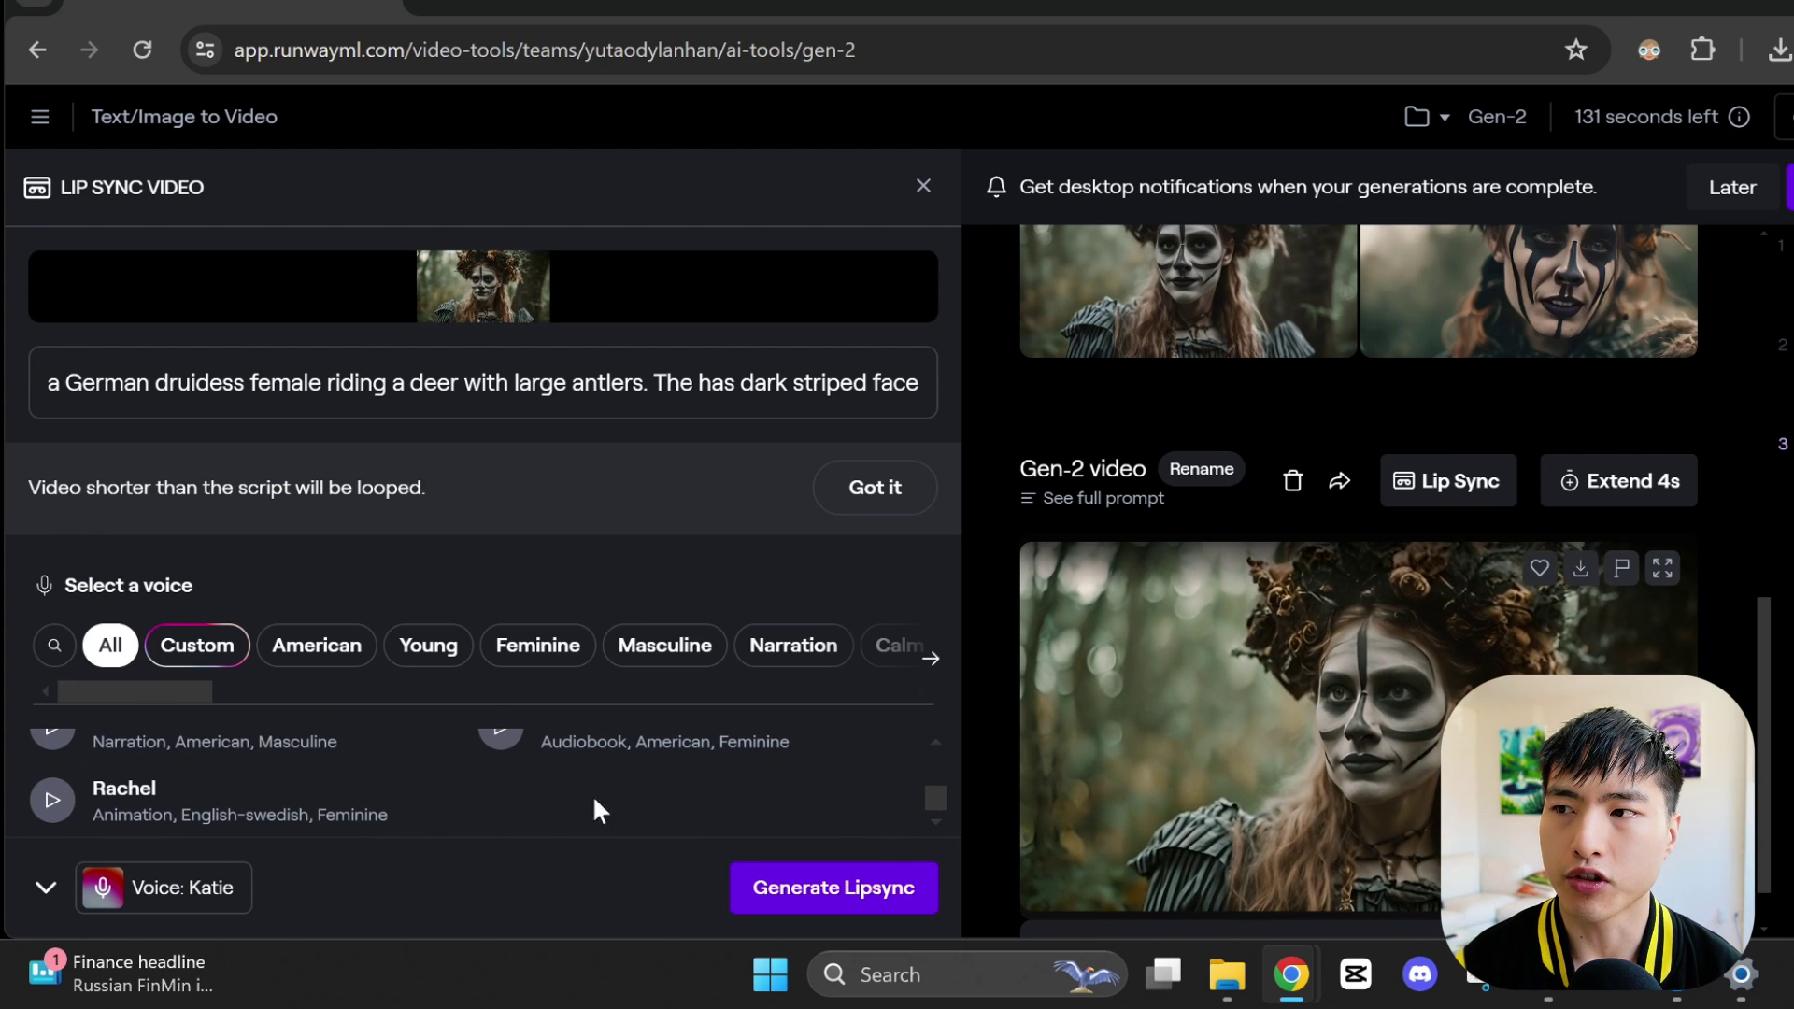
drag(931, 794, 932, 792)
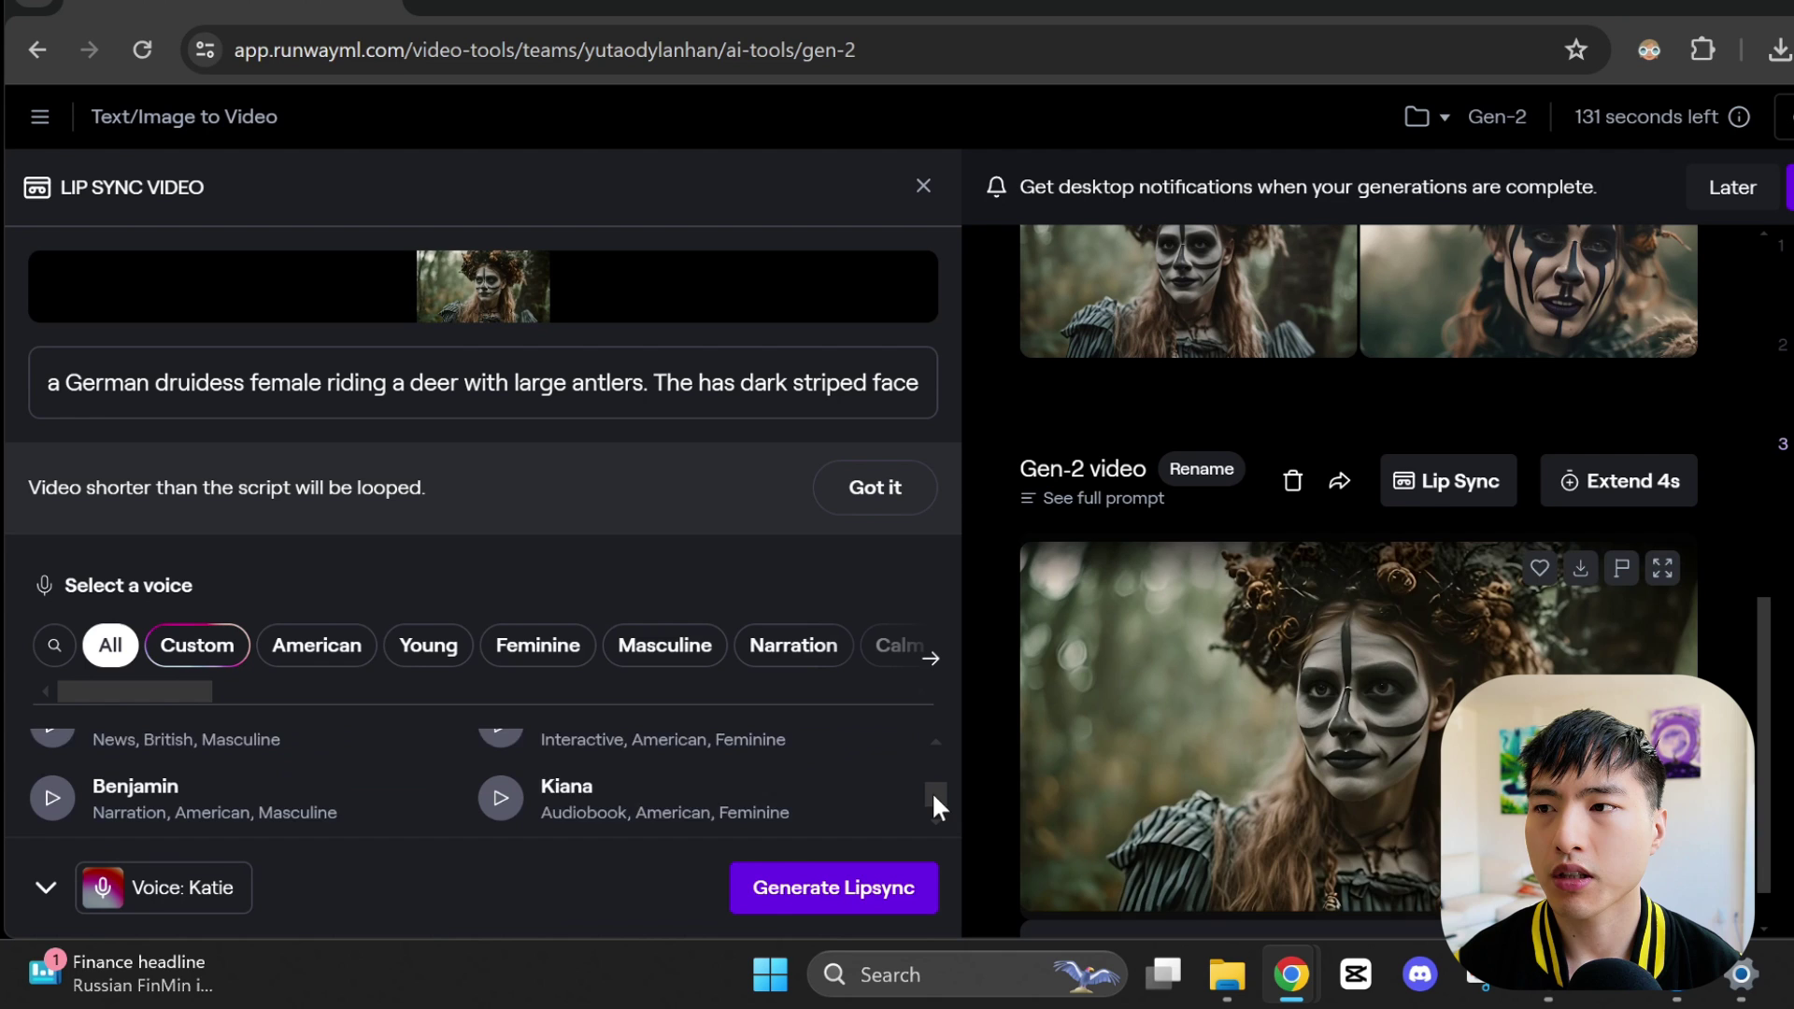
click(829, 805)
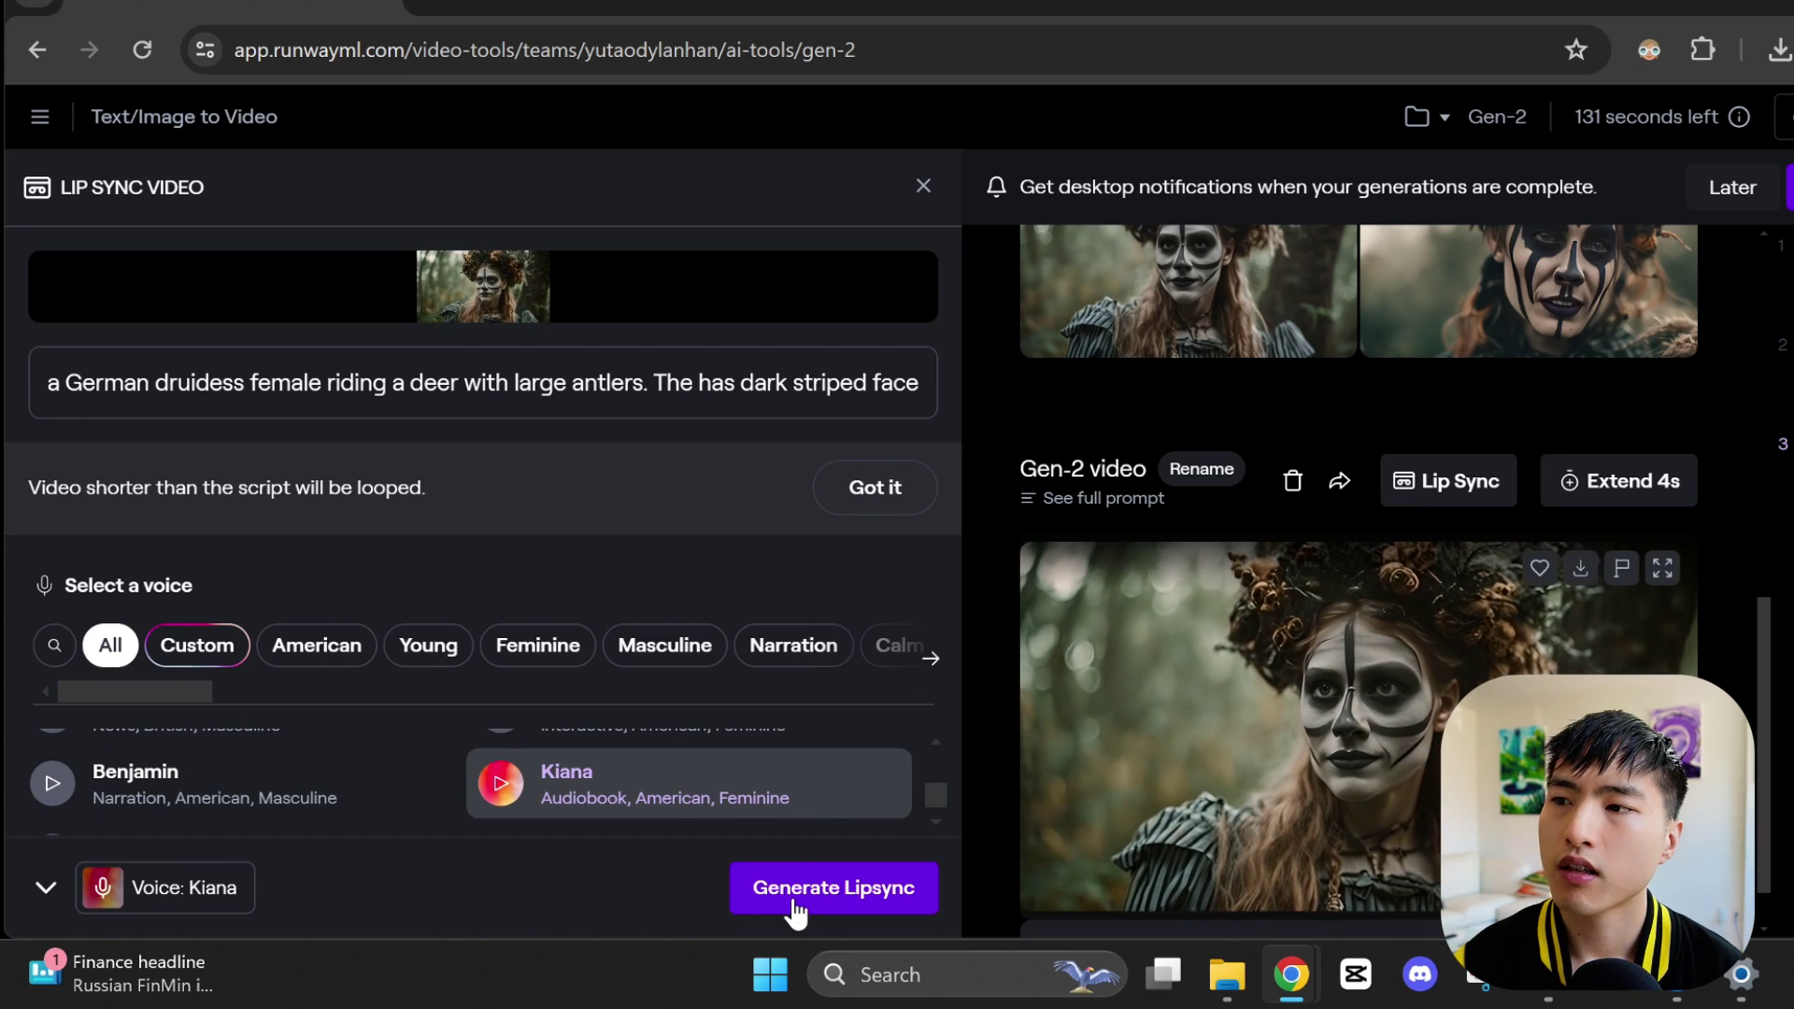
click(795, 910)
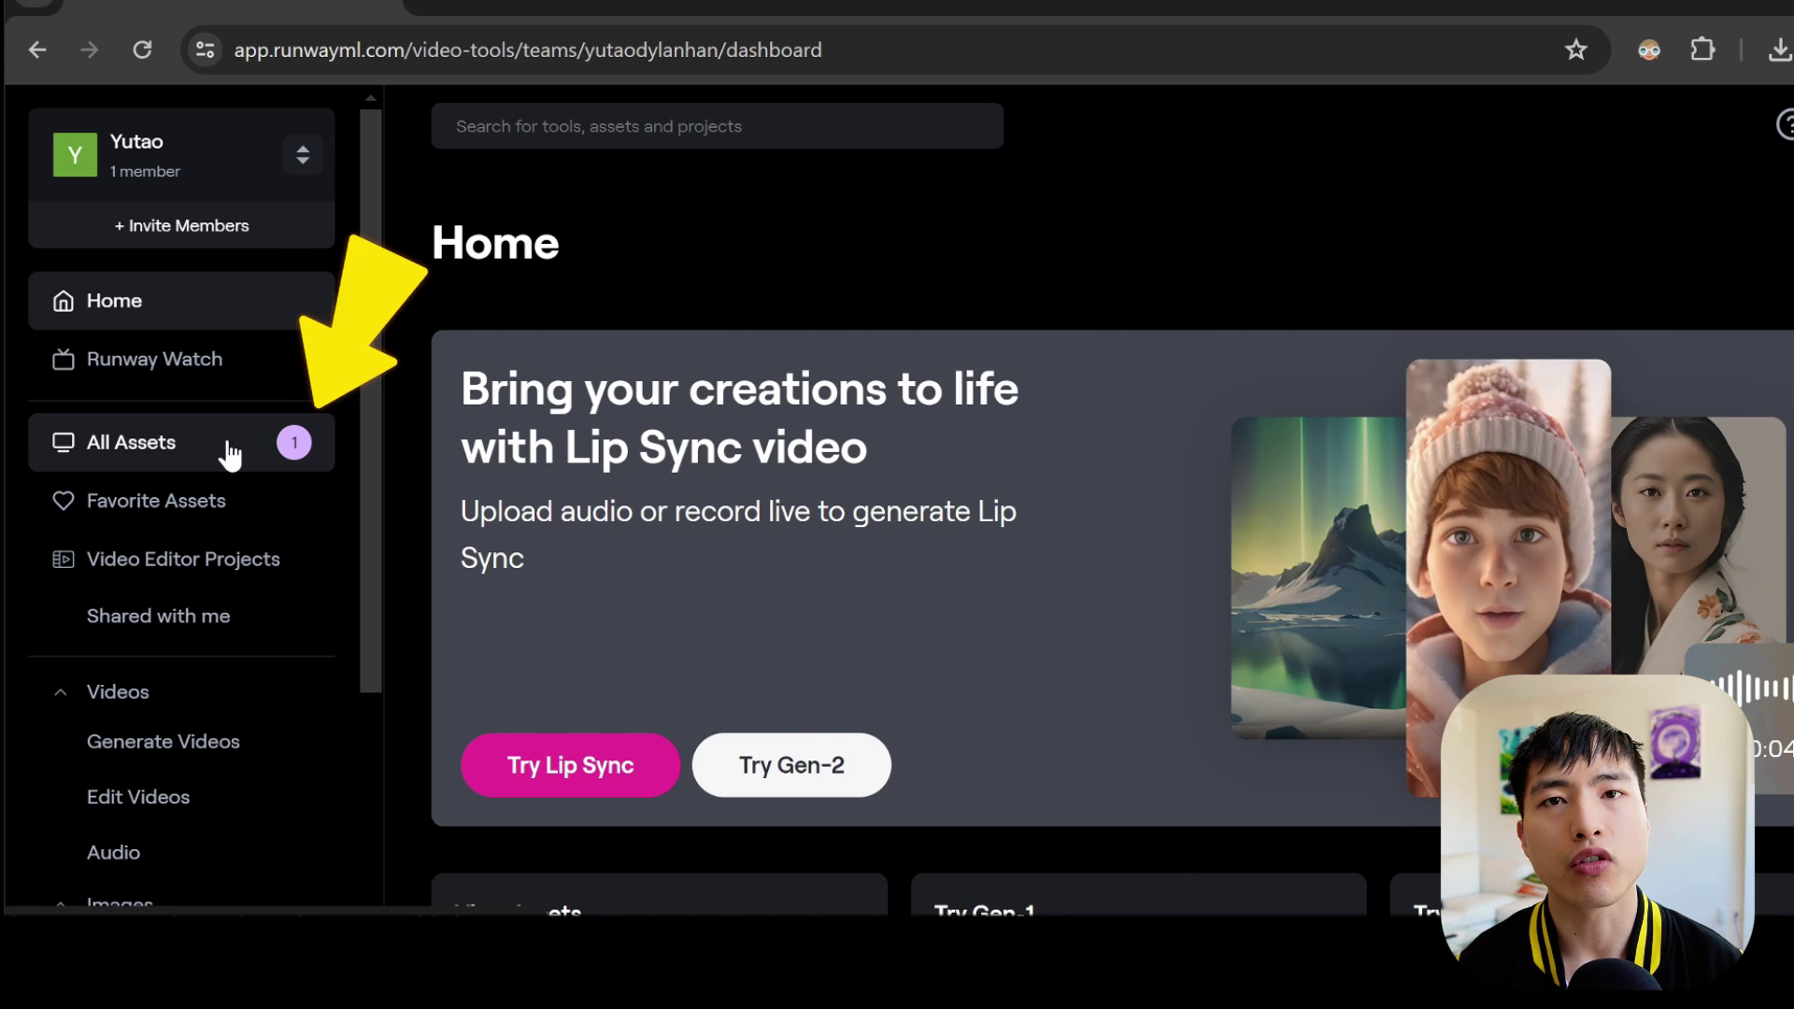
Create a Project 0 folder inside Gen-2, move the druidess video into it, and open it.
click(235, 467)
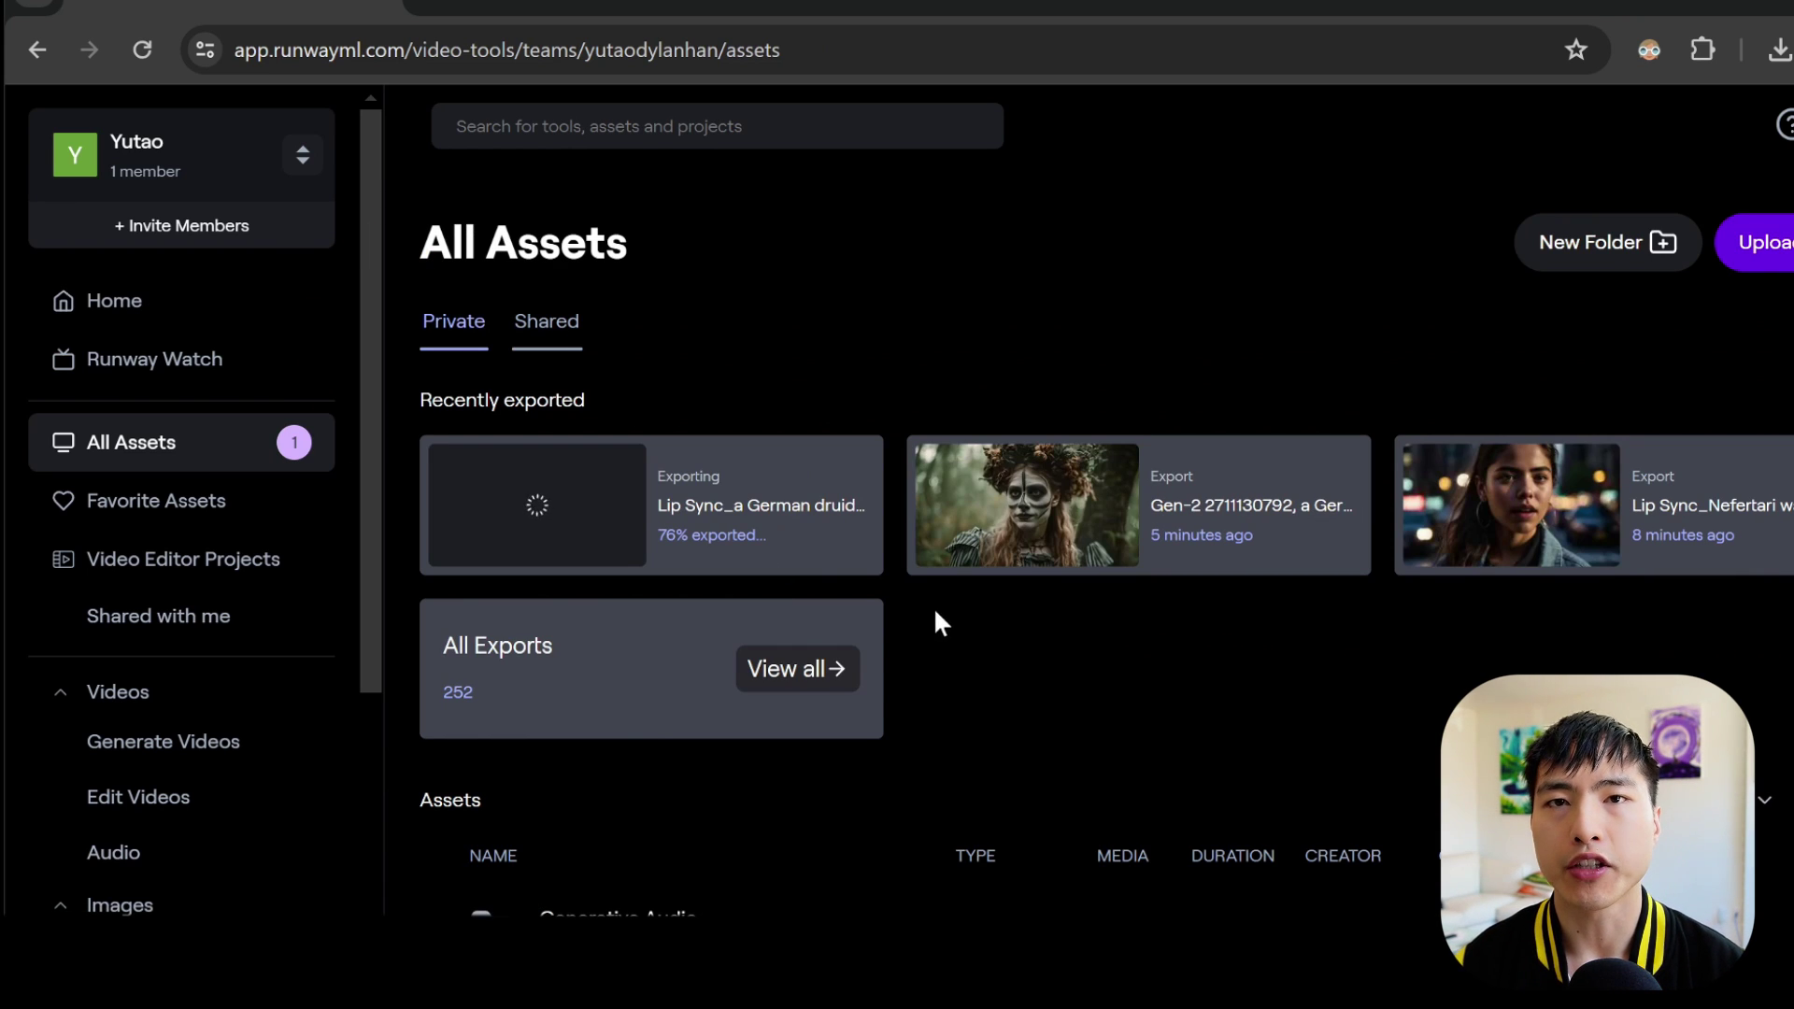
scroll(933, 616, down, 5)
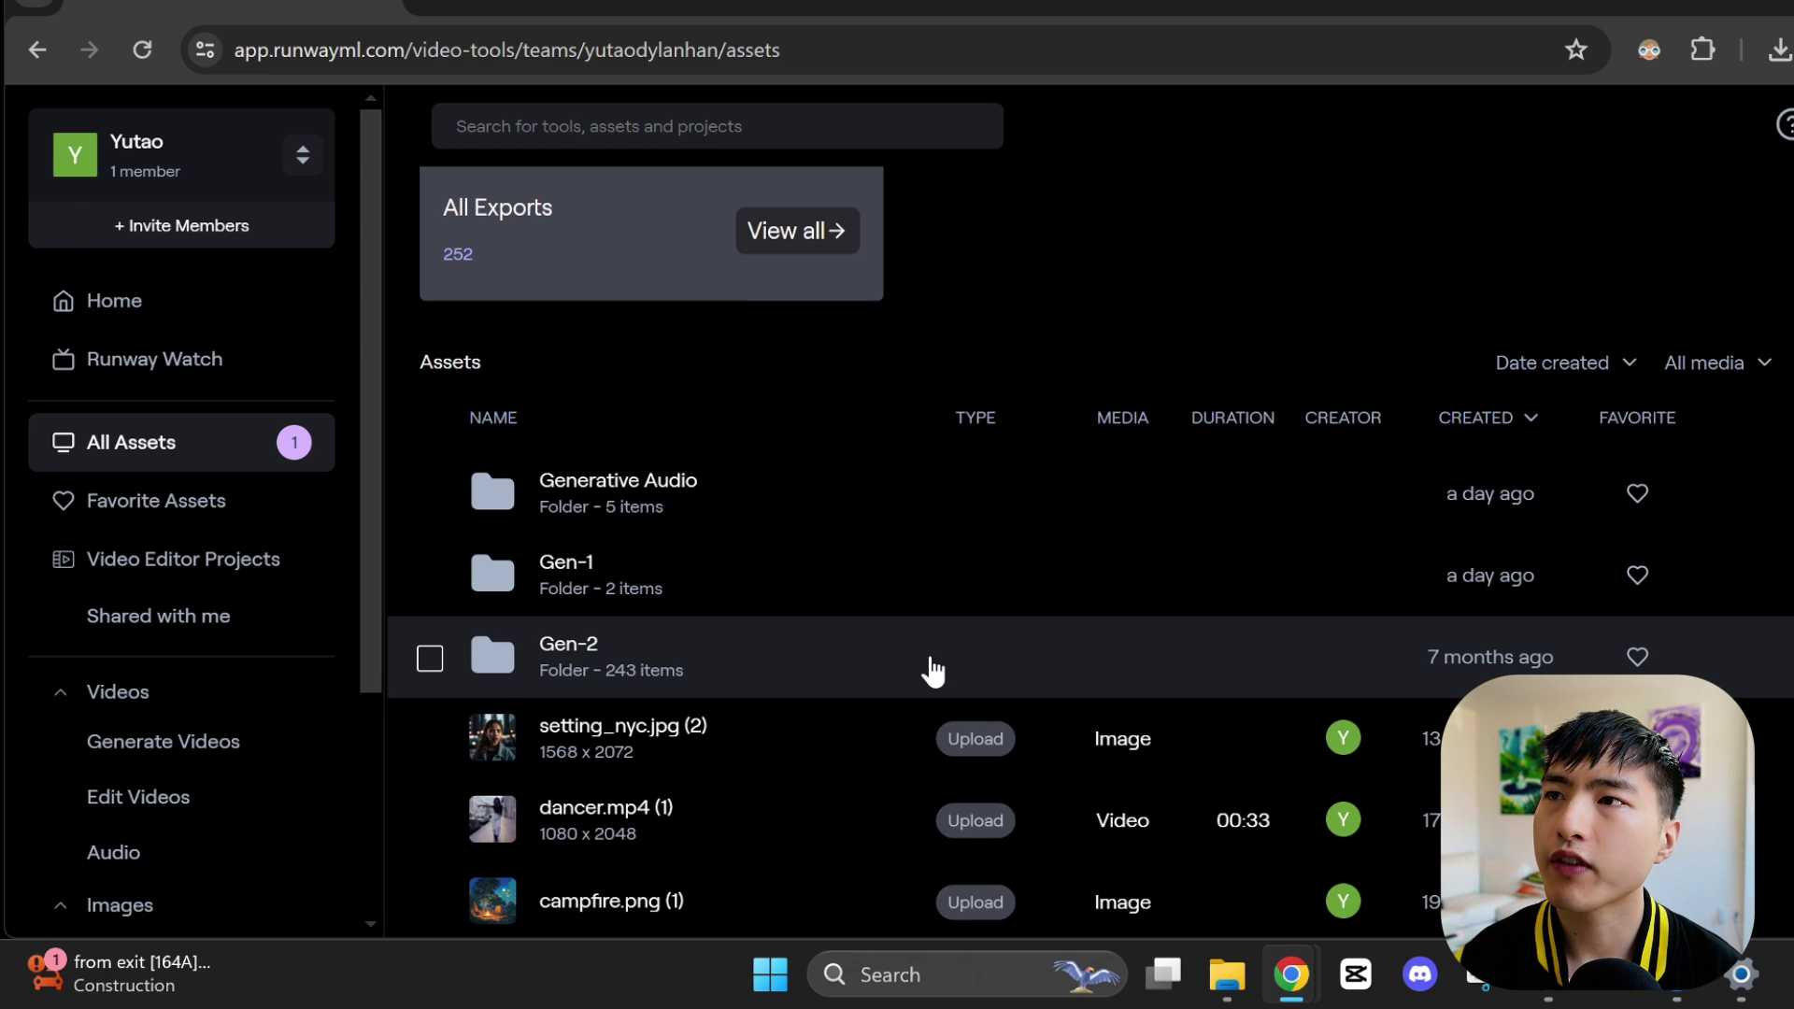
click(929, 669)
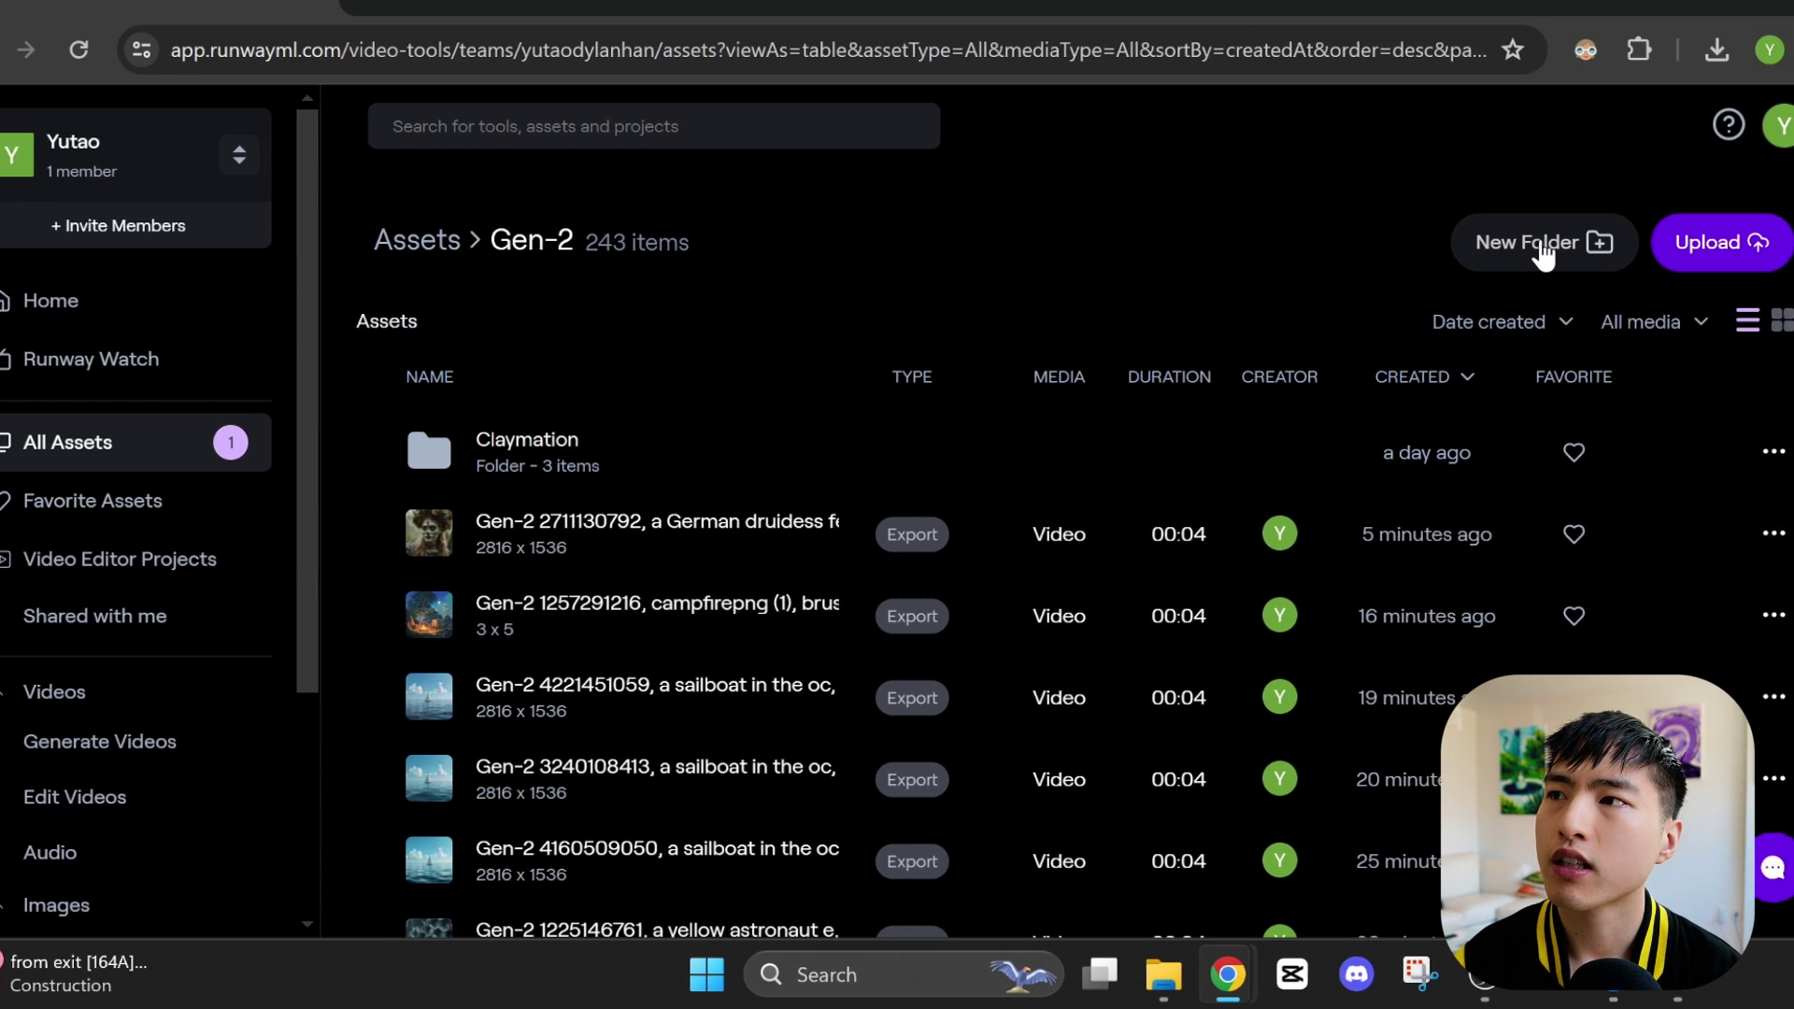
click(1543, 249)
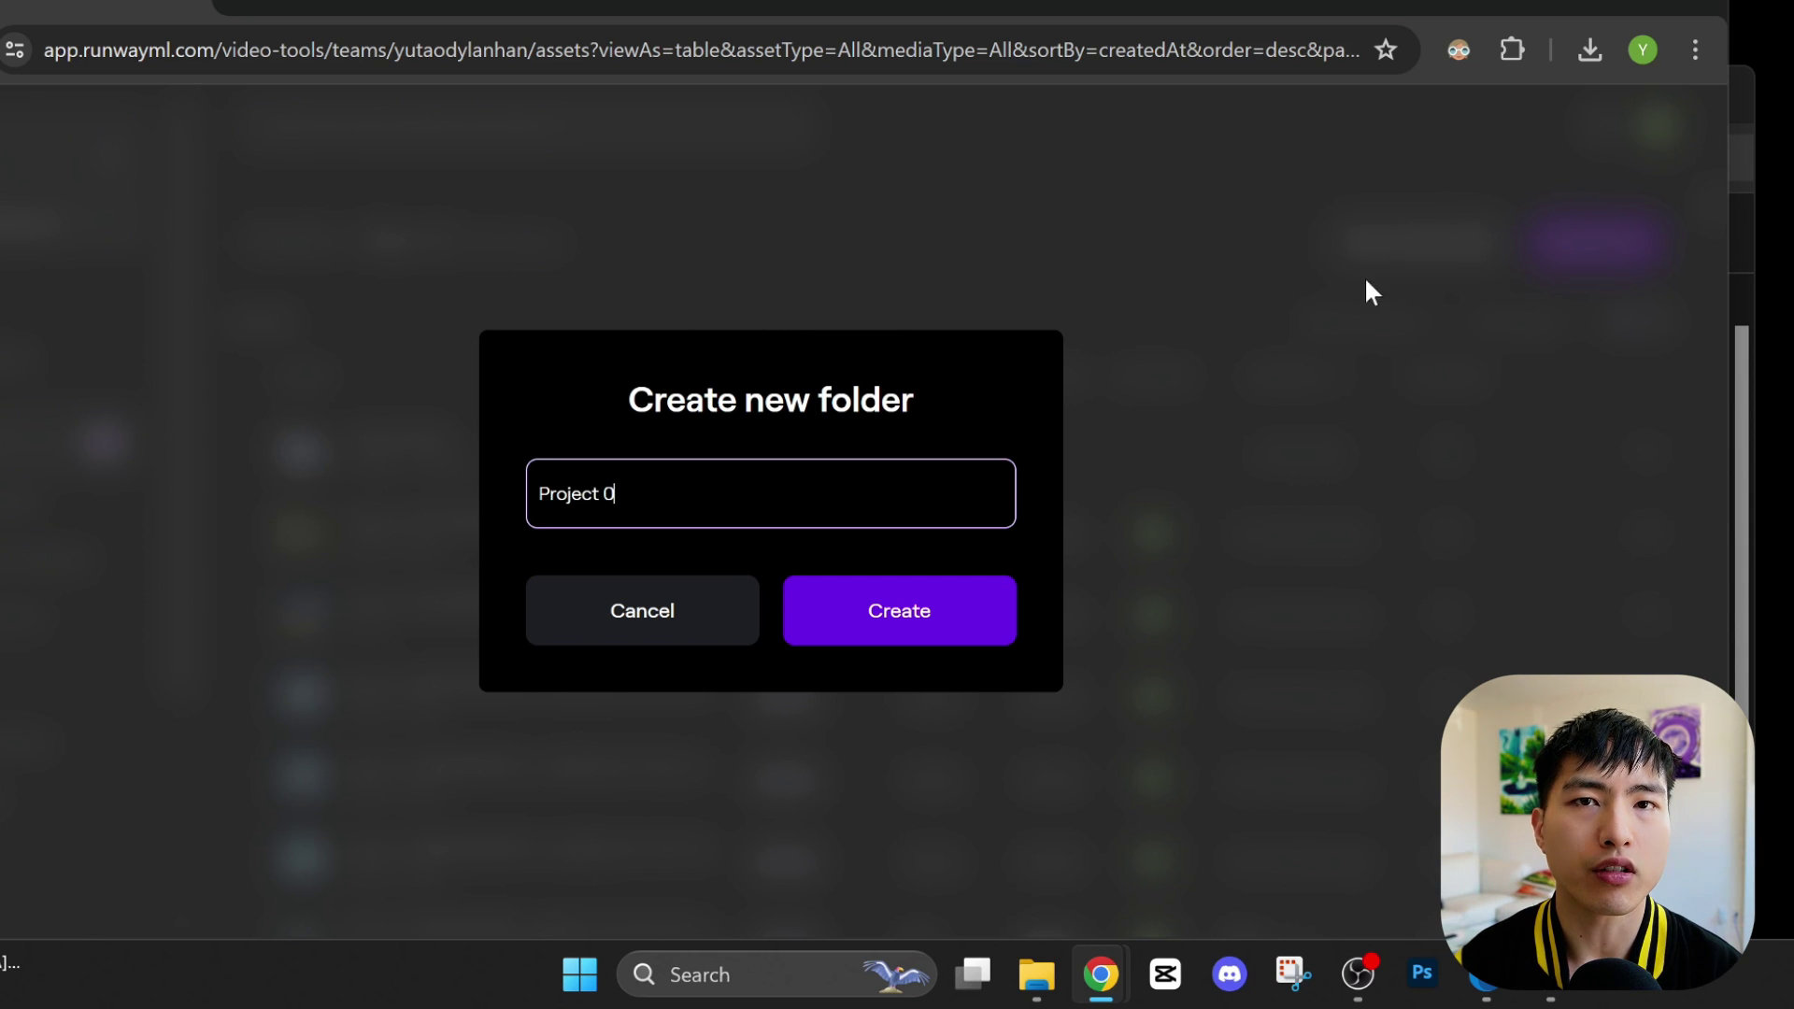
click(993, 632)
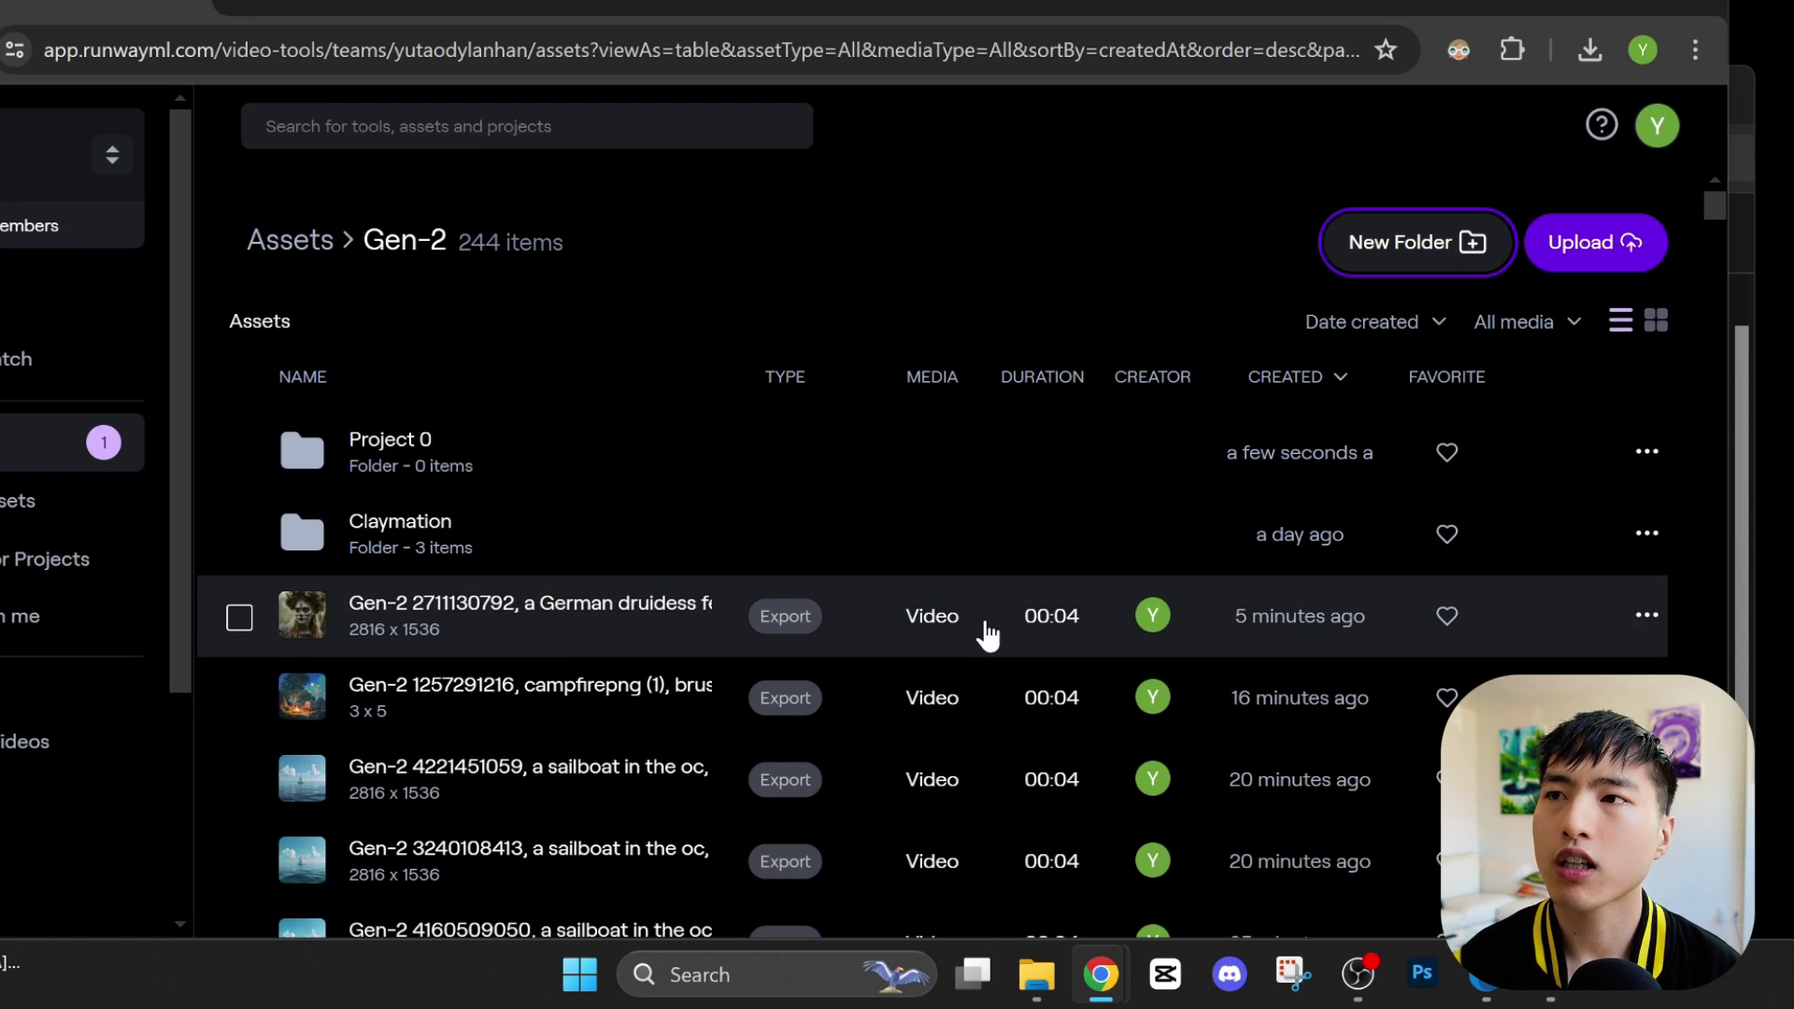
drag(502, 638, 614, 474)
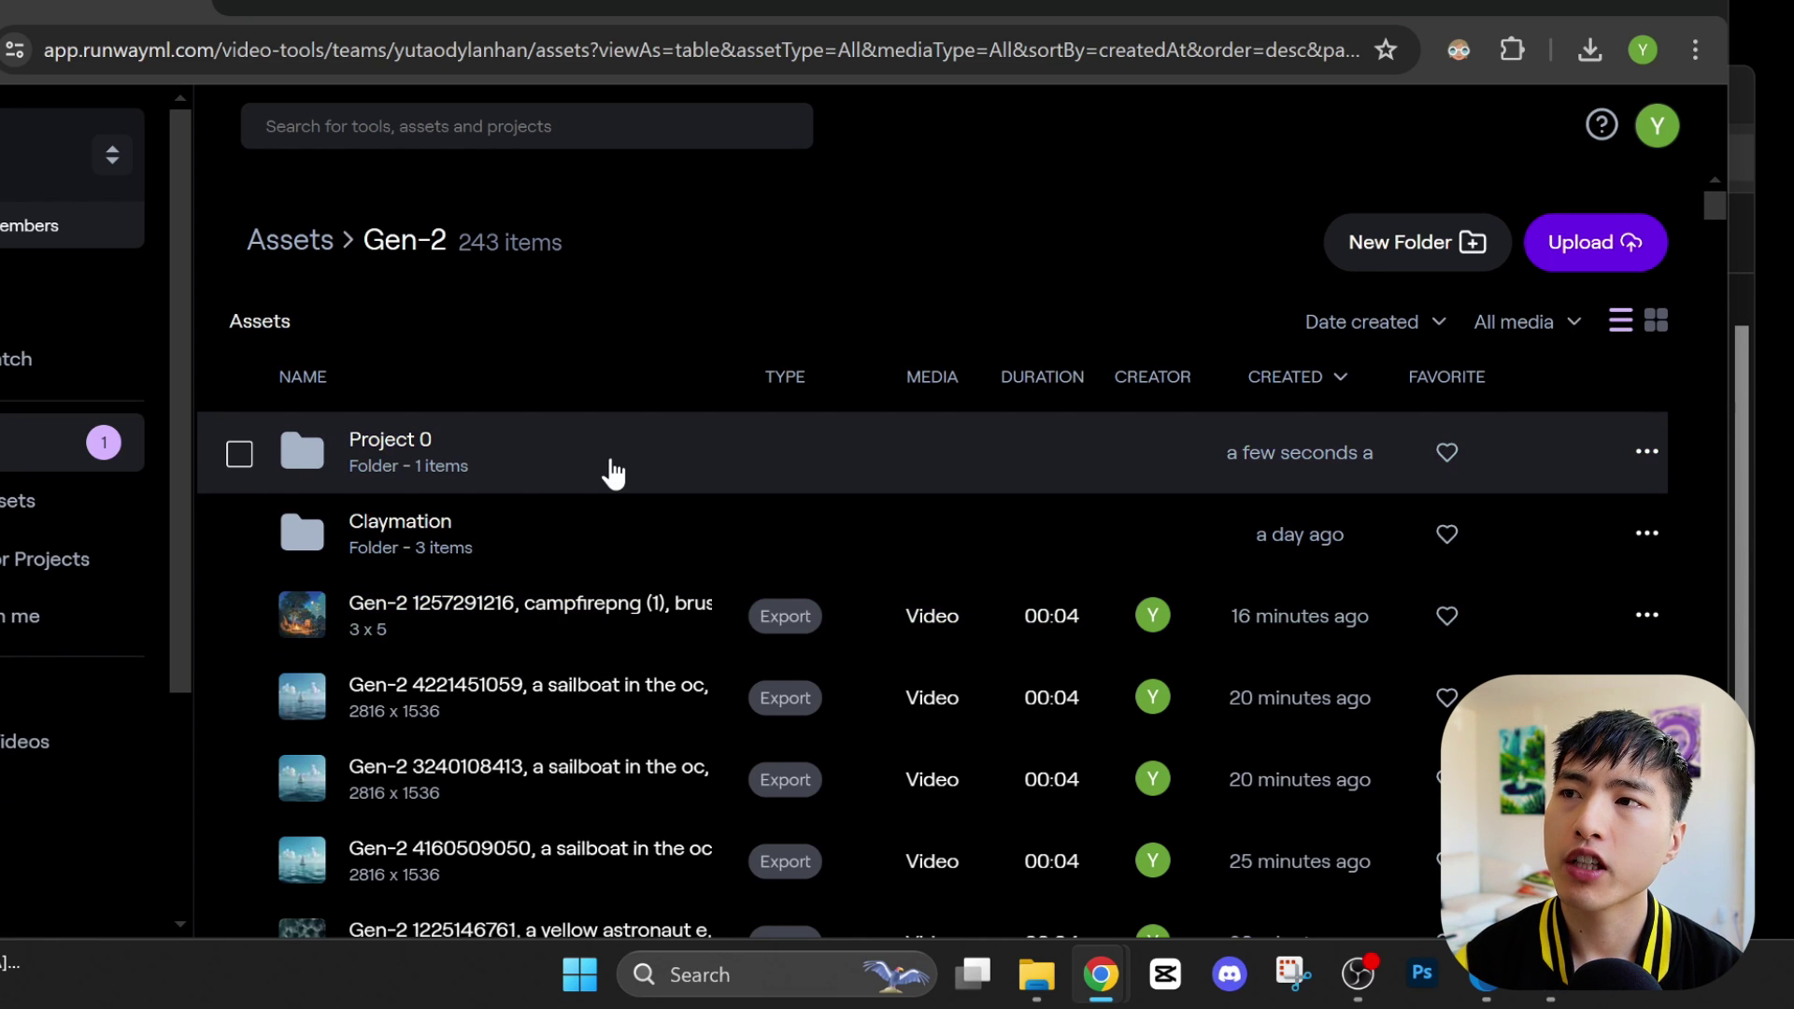
click(612, 474)
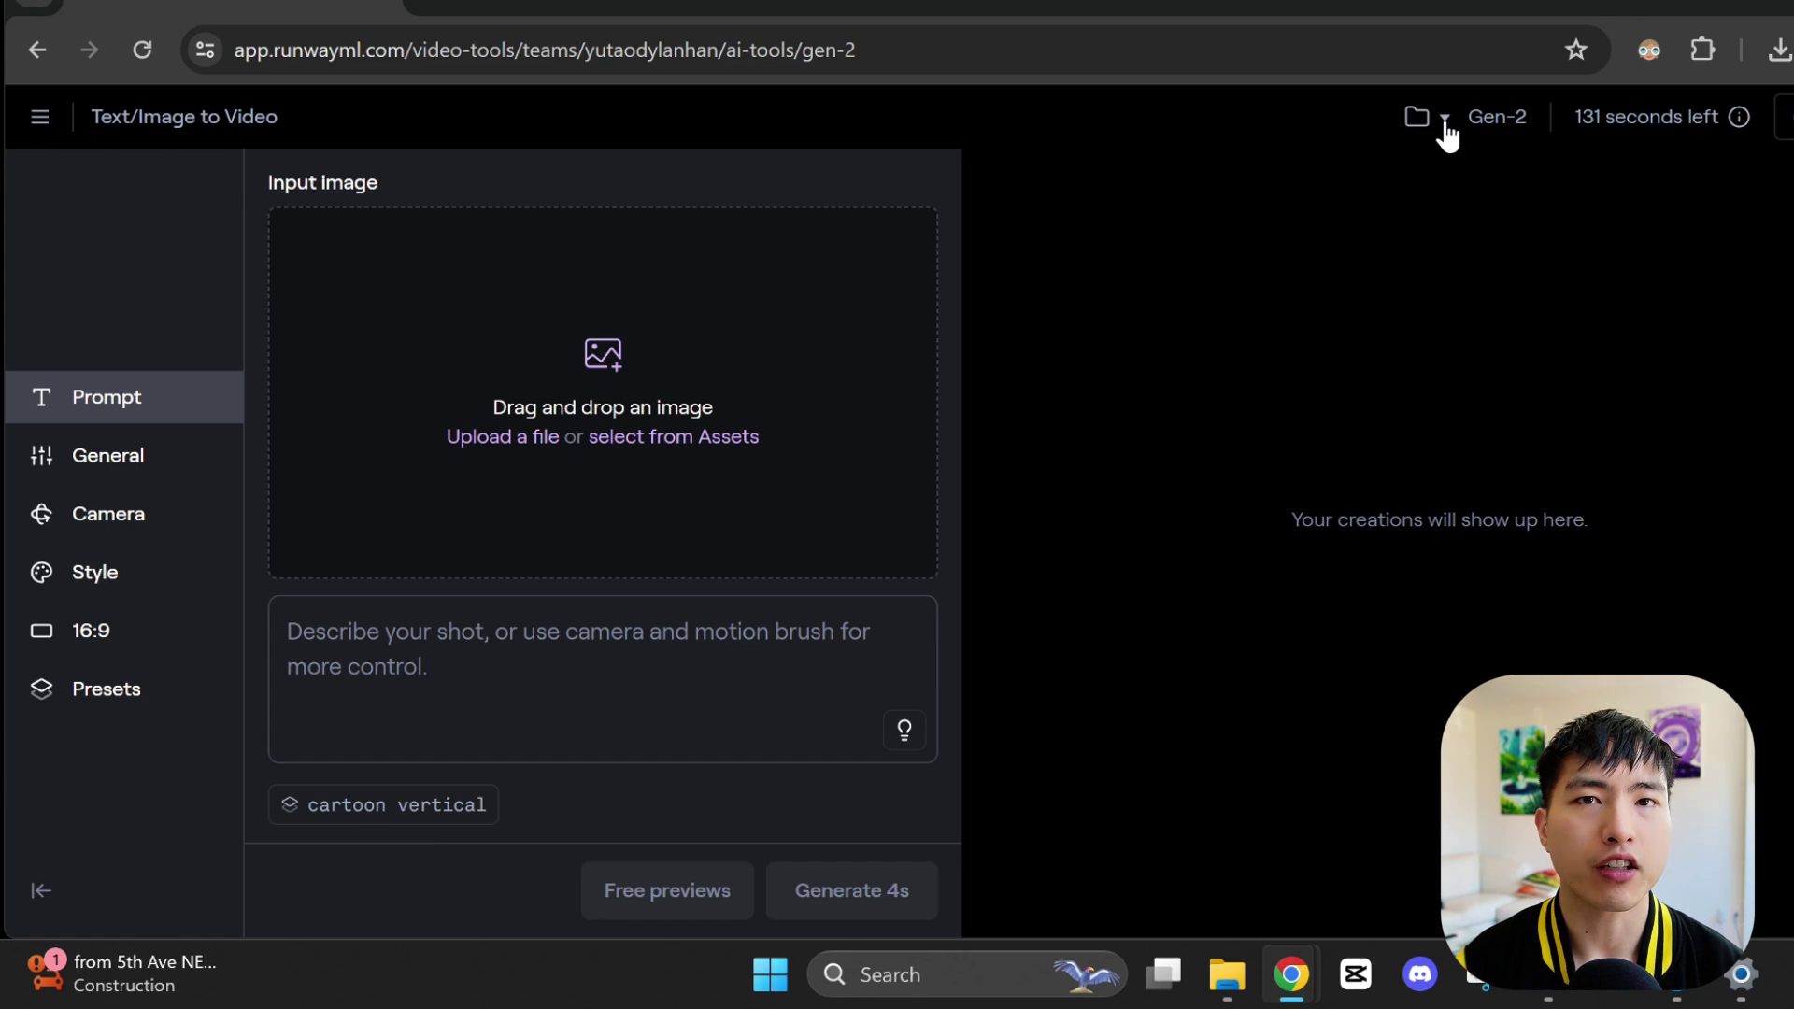
Set Gen-2 > Project 0 as the save location for new creations.
click(1445, 120)
click(928, 514)
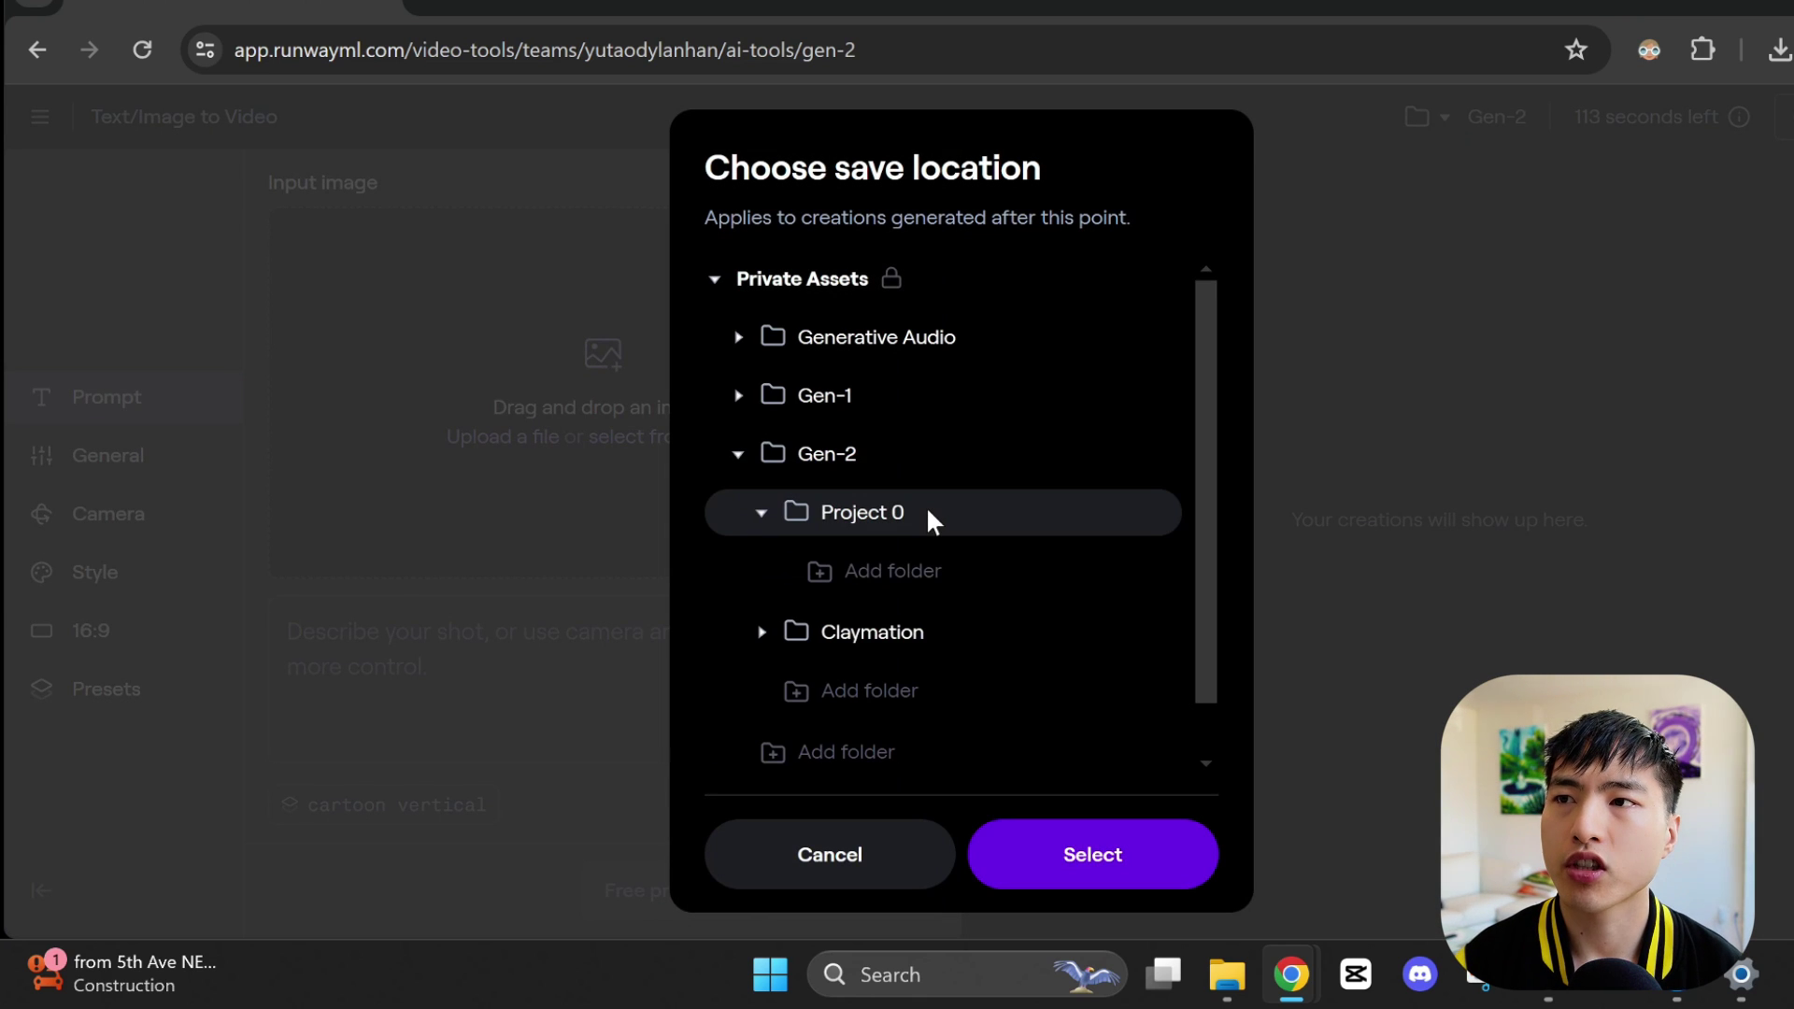
click(1138, 895)
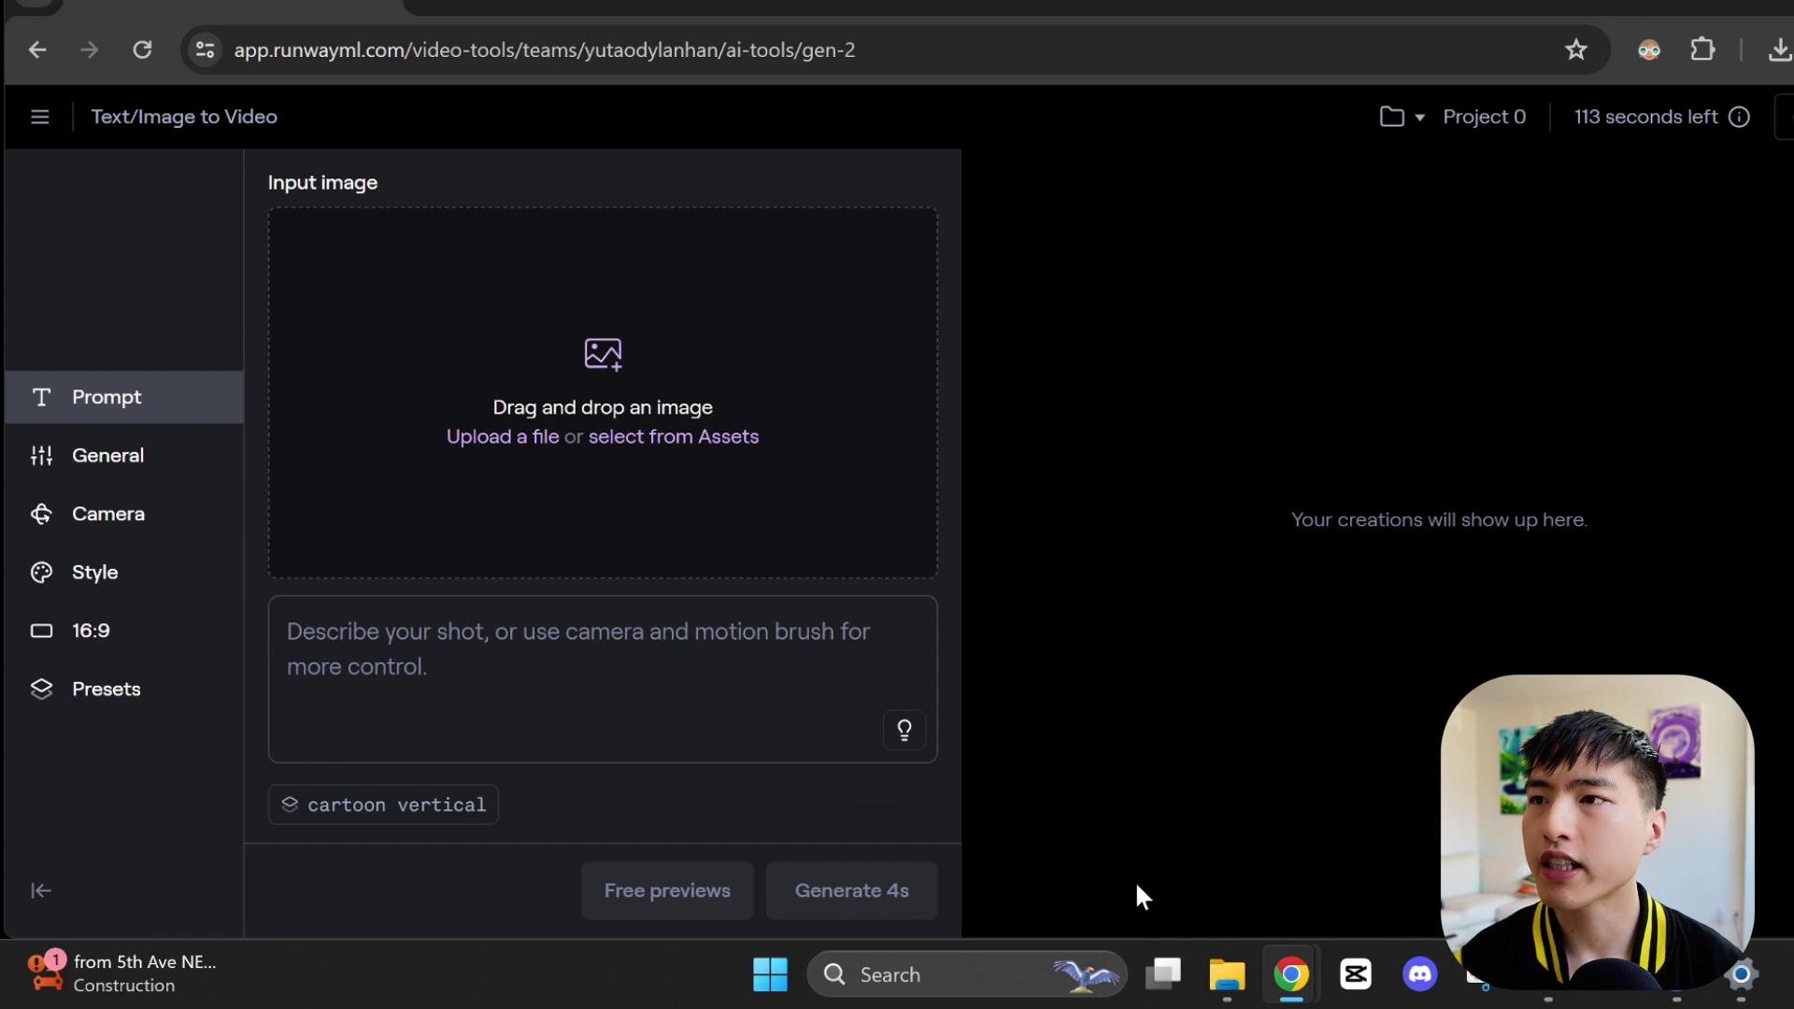
Generate a 4-second video of a man on a WW1 battlefield with sparks.
click(673, 663)
text(a)
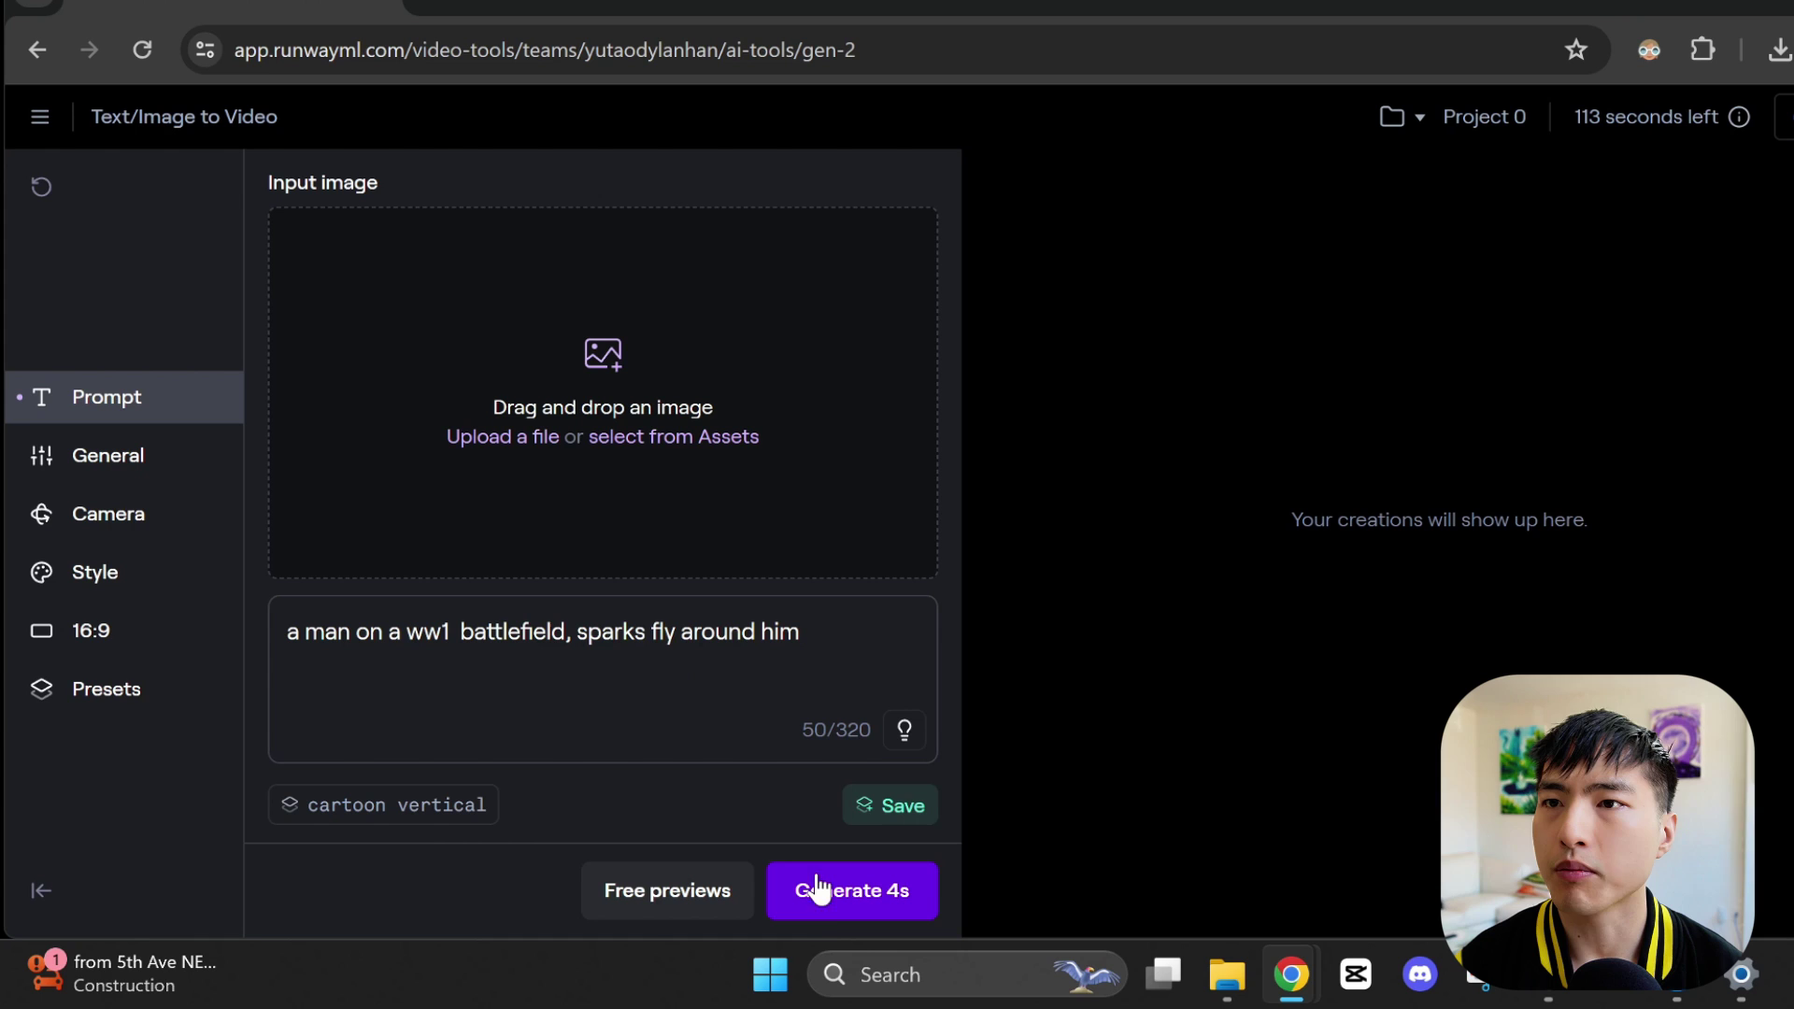
click(834, 913)
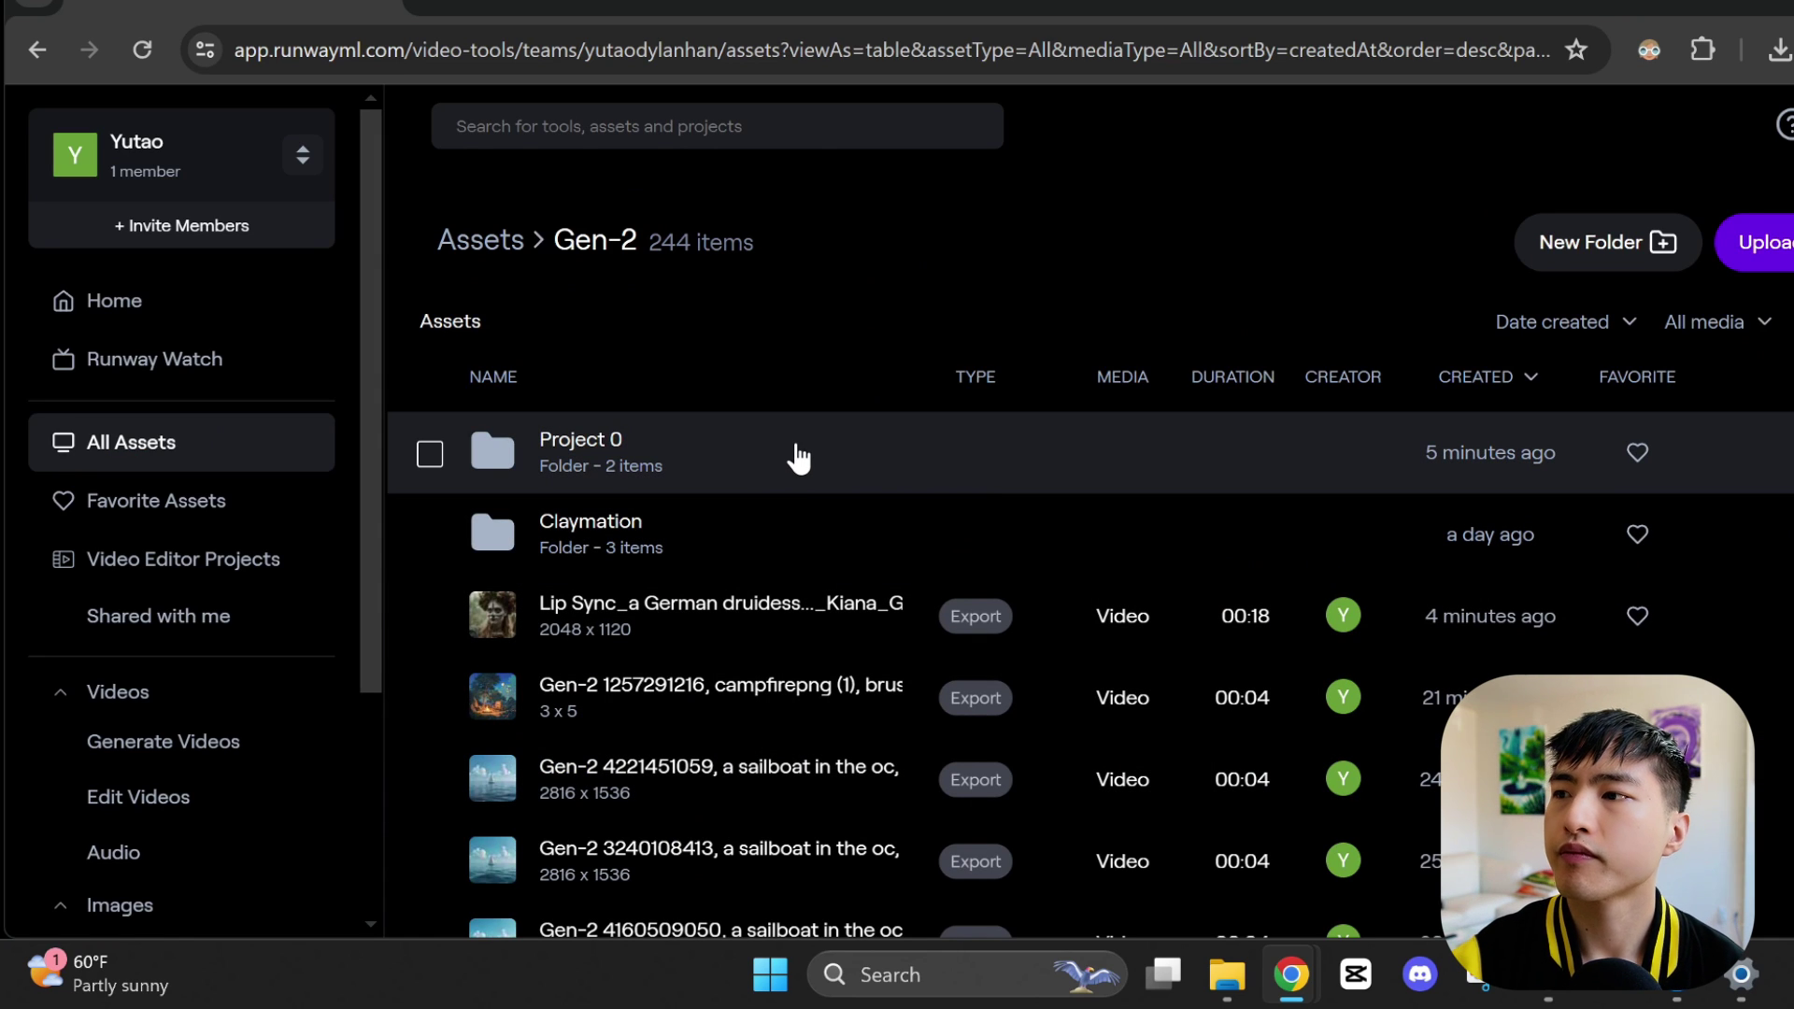
Open the Project 0 folder to confirm it holds two items.
double_click(799, 457)
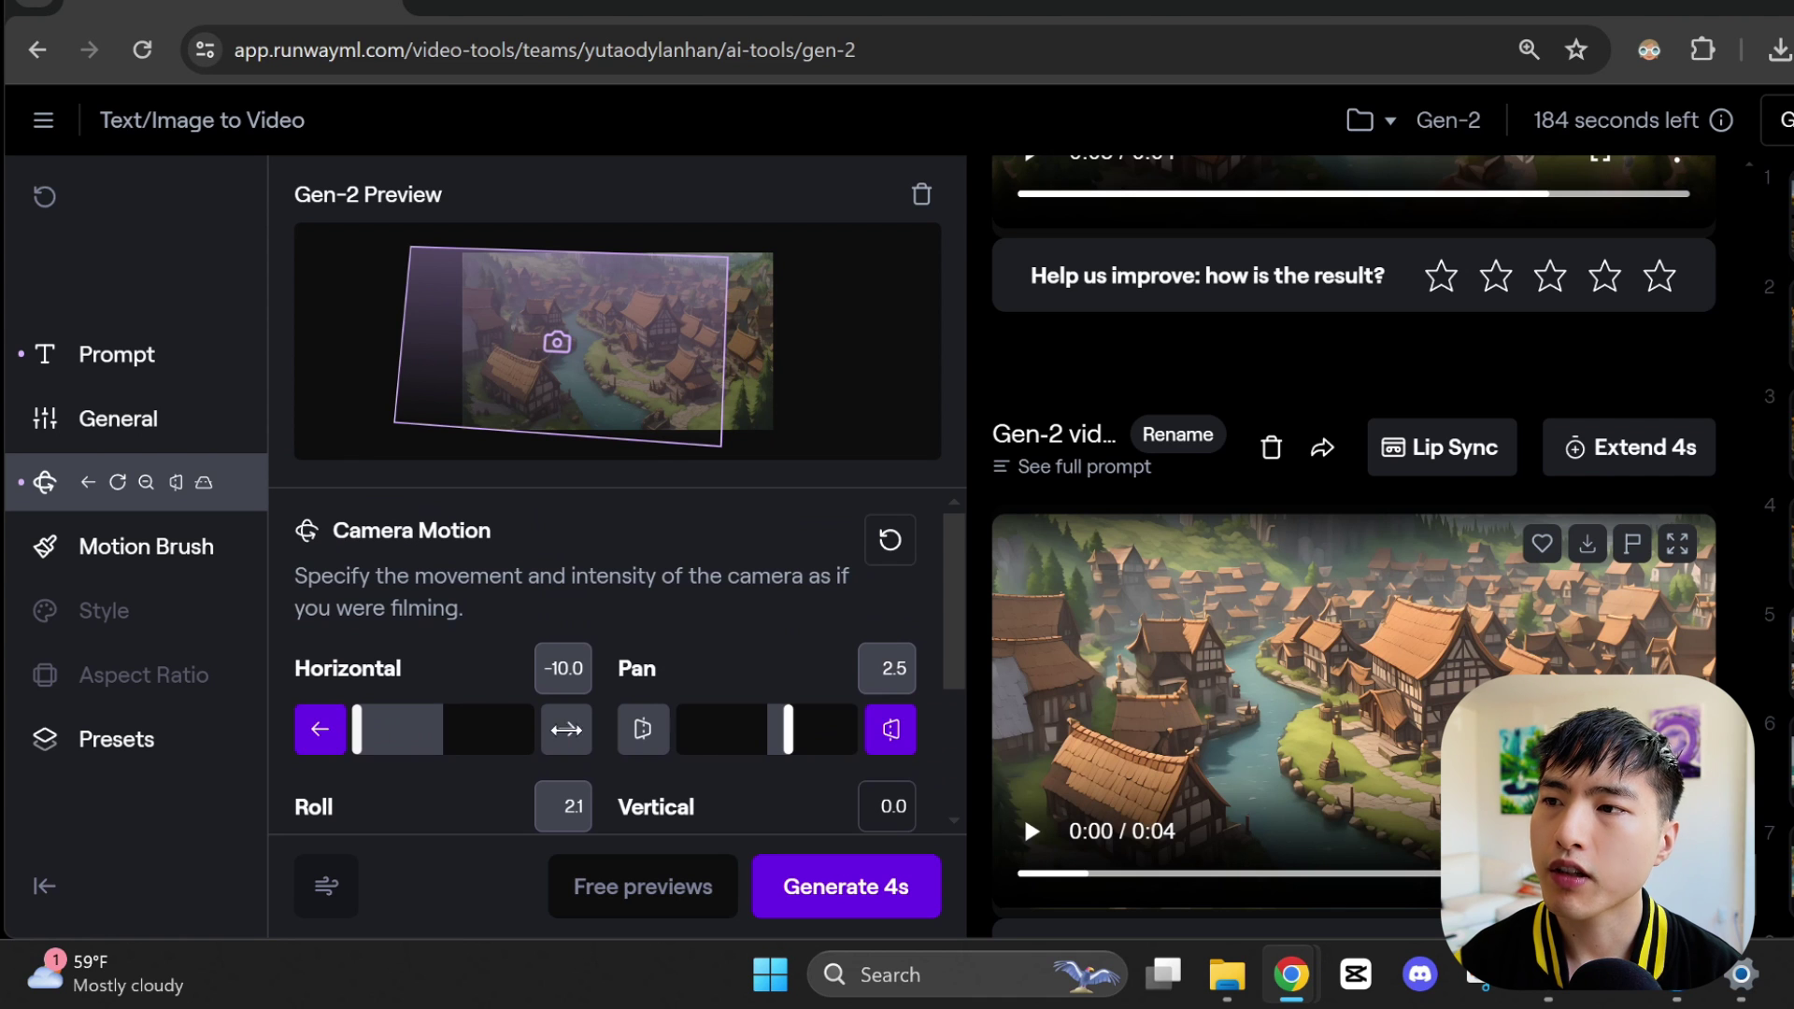
Set the camera motion to pan 9.5, roll 10.0 and tilt down to -8.9.
drag(787, 733, 852, 733)
scroll(761, 669, down, 3)
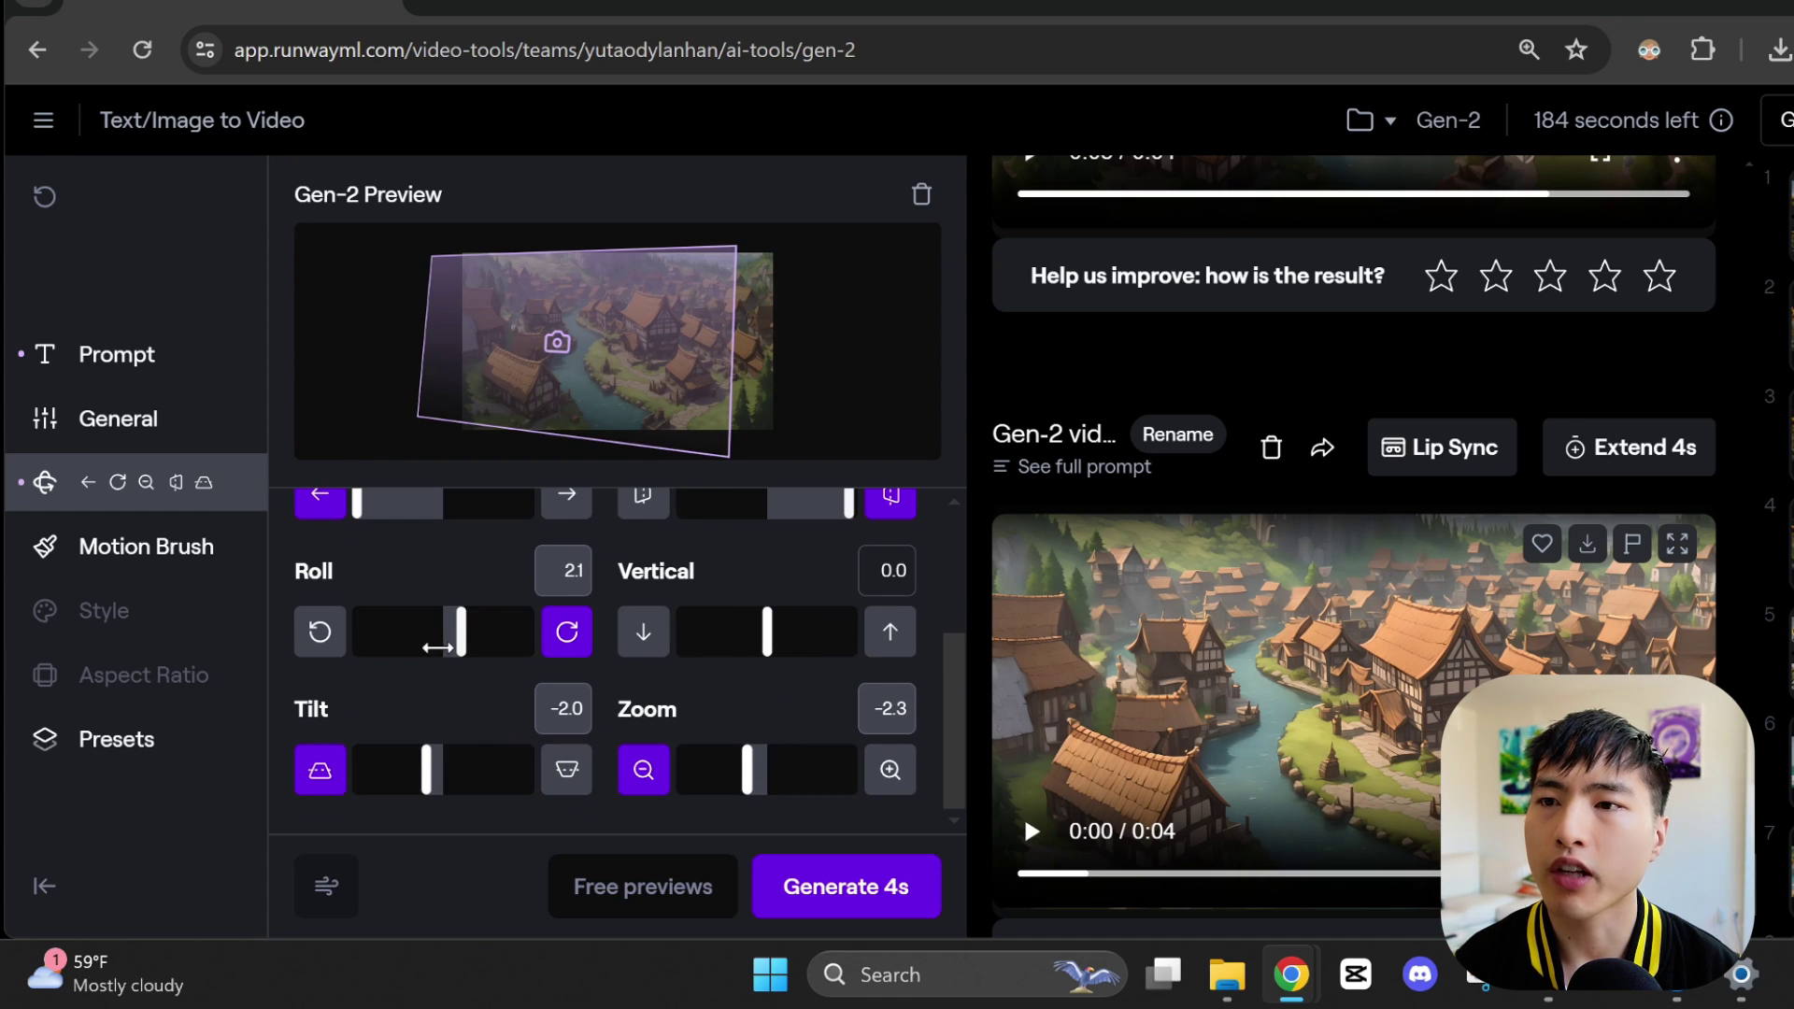
drag(461, 632, 531, 631)
drag(432, 780, 361, 766)
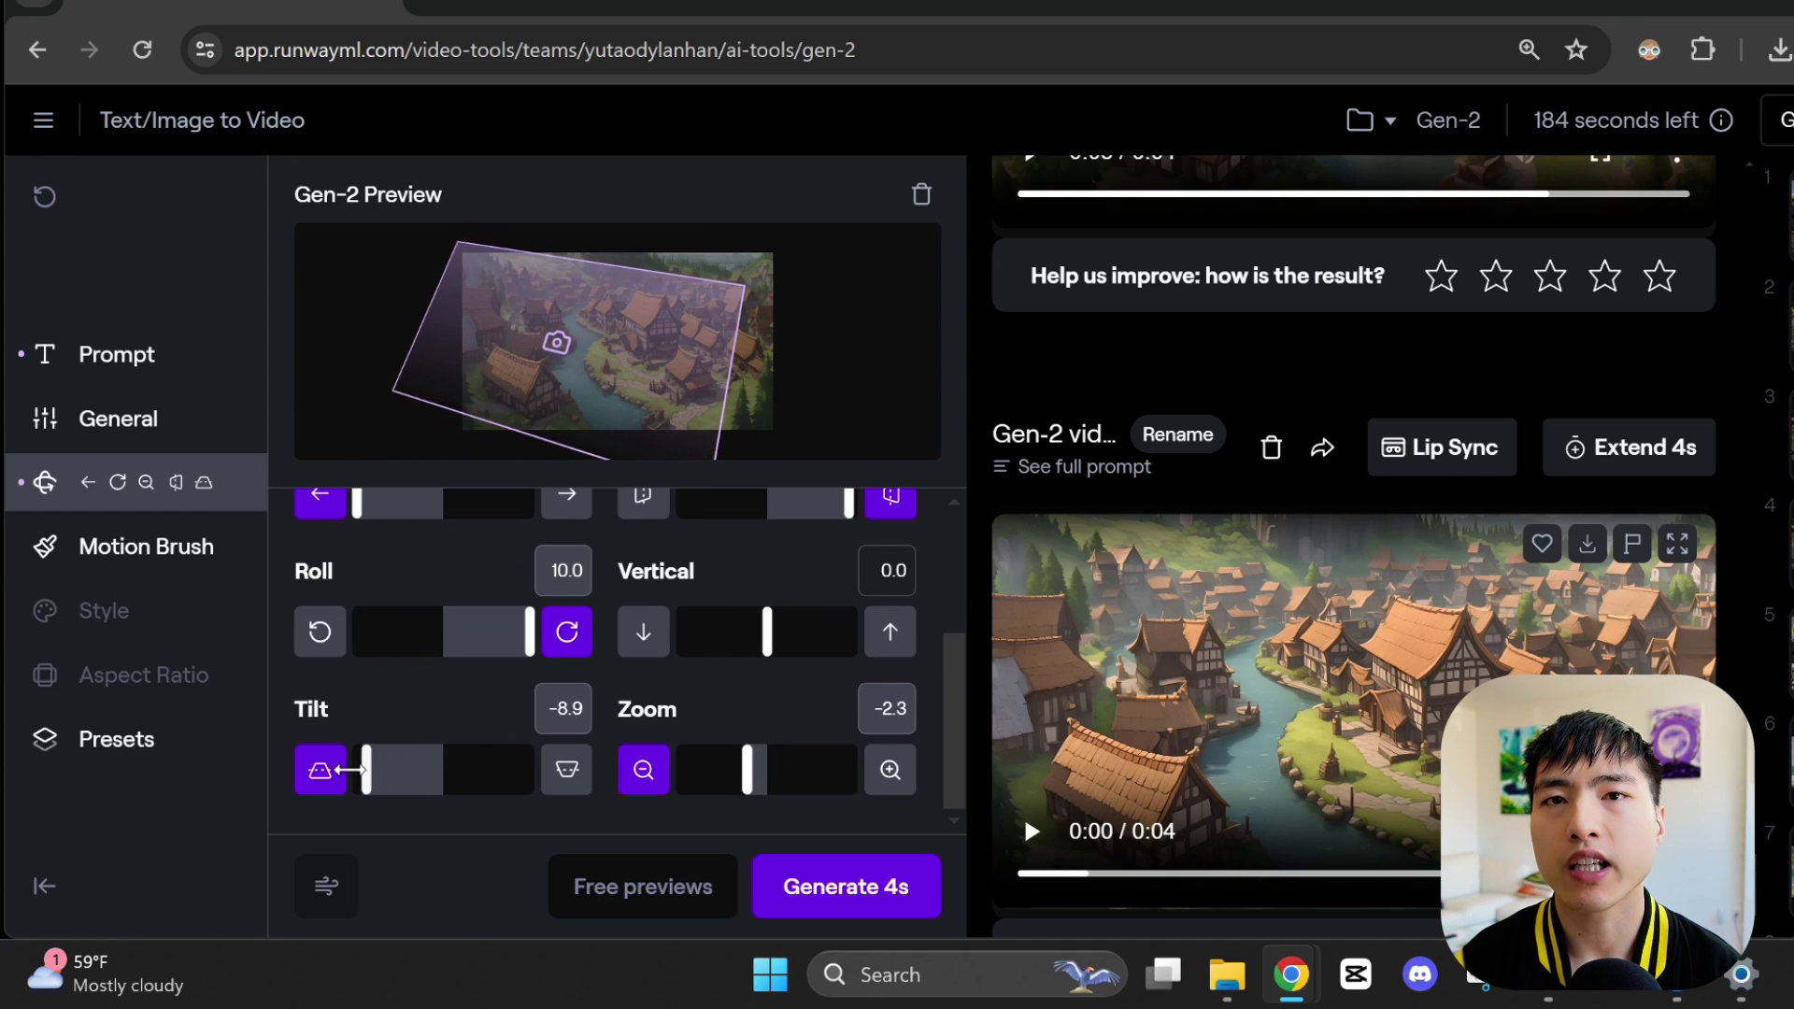